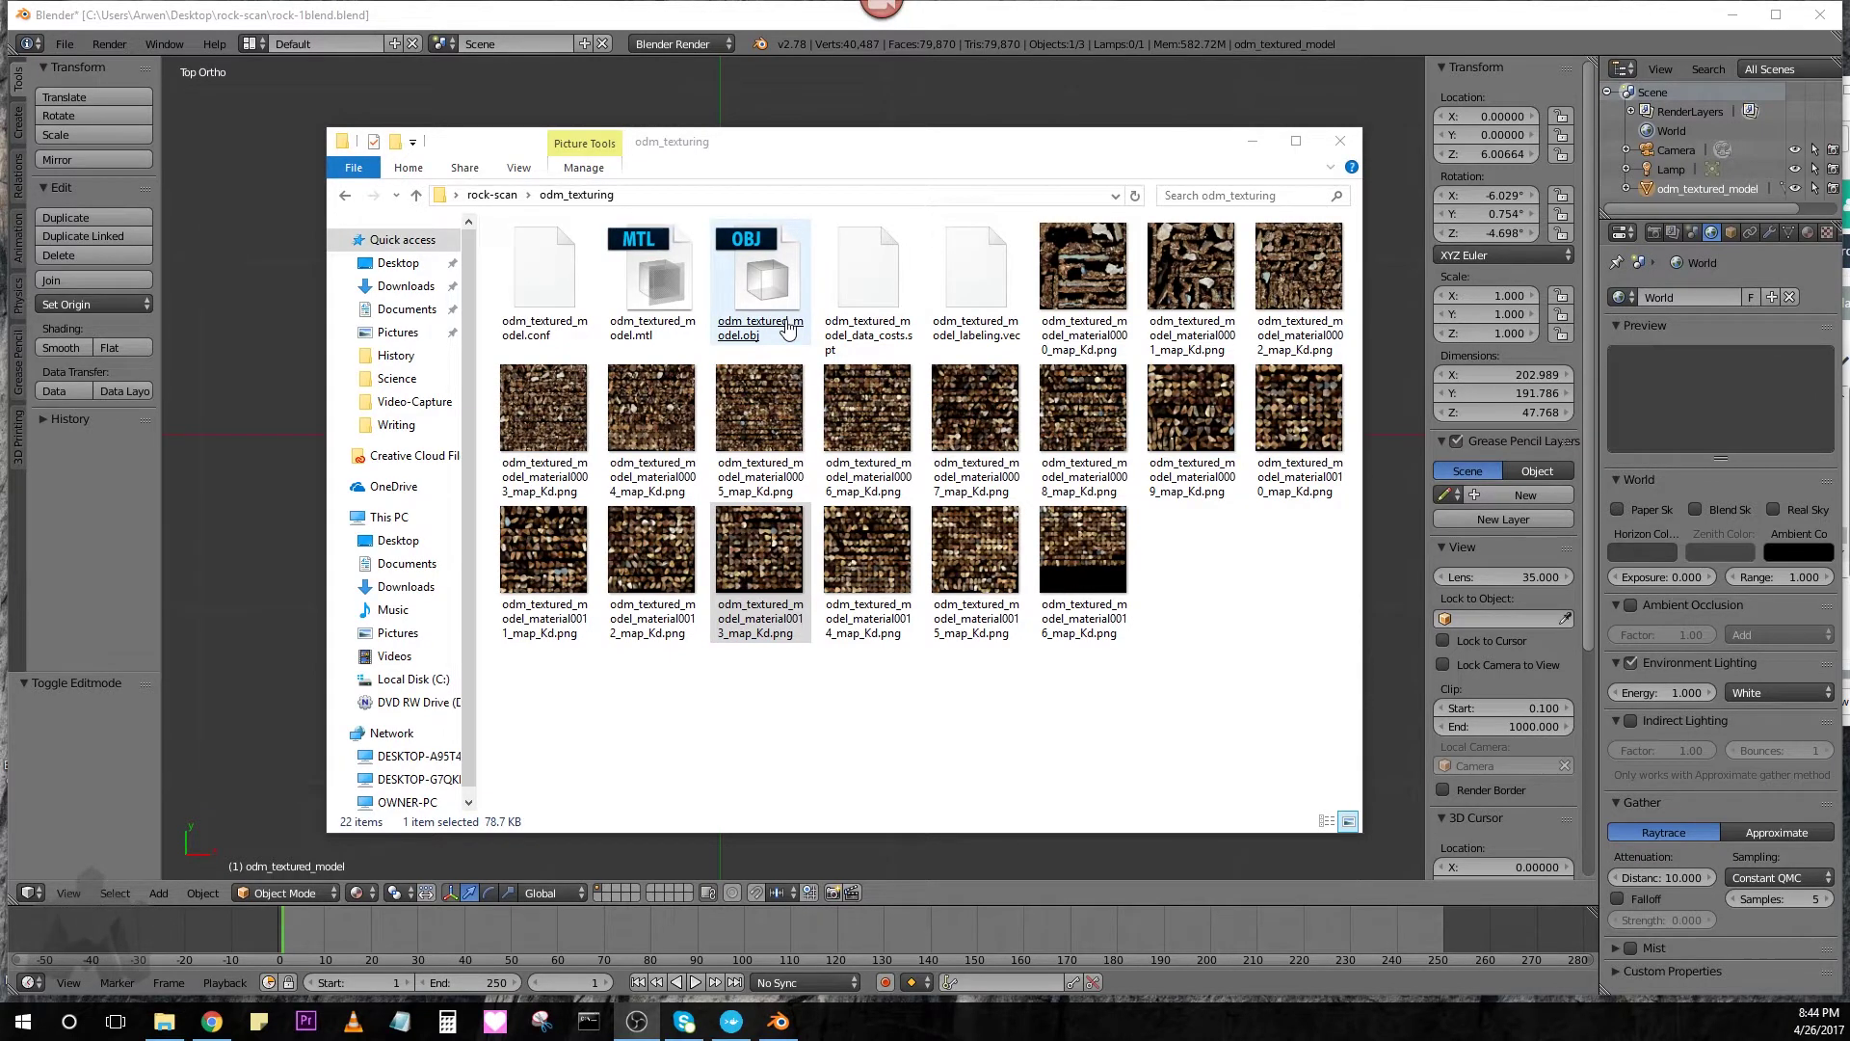
Check the textured rock beside the texture folder, then close Explorer to list materials like material0013
mouse_move(872, 160)
left_mouse_down()
mouse_move(897, 694)
mouse_move(847, 669)
left_mouse_up()
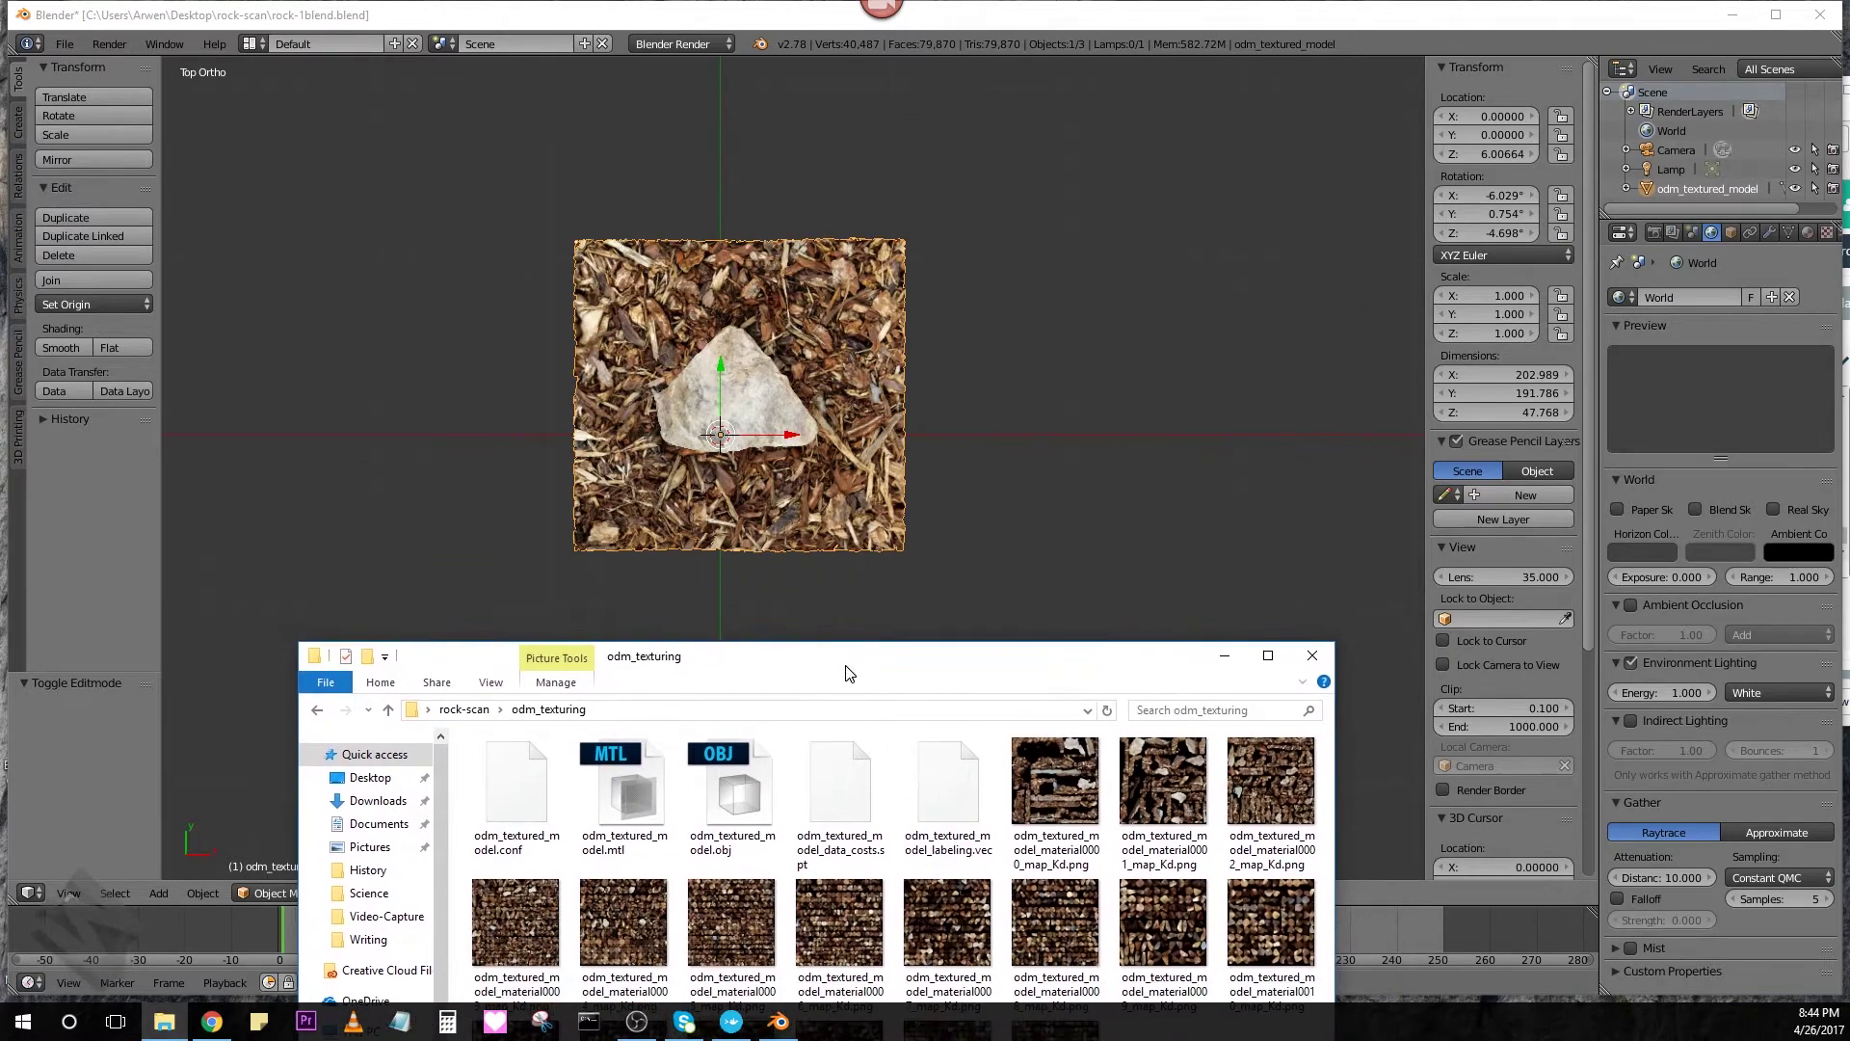
left_click(982, 509)
scroll(982, 506, "up", 3)
mouse_move(981, 499)
middle_mouse_down()
mouse_move(949, 351)
mouse_move(733, 375)
mouse_move(828, 512)
mouse_move(733, 372)
mouse_move(756, 489)
mouse_move(789, 386)
mouse_move(778, 419)
middle_mouse_up()
left_click(163, 1022)
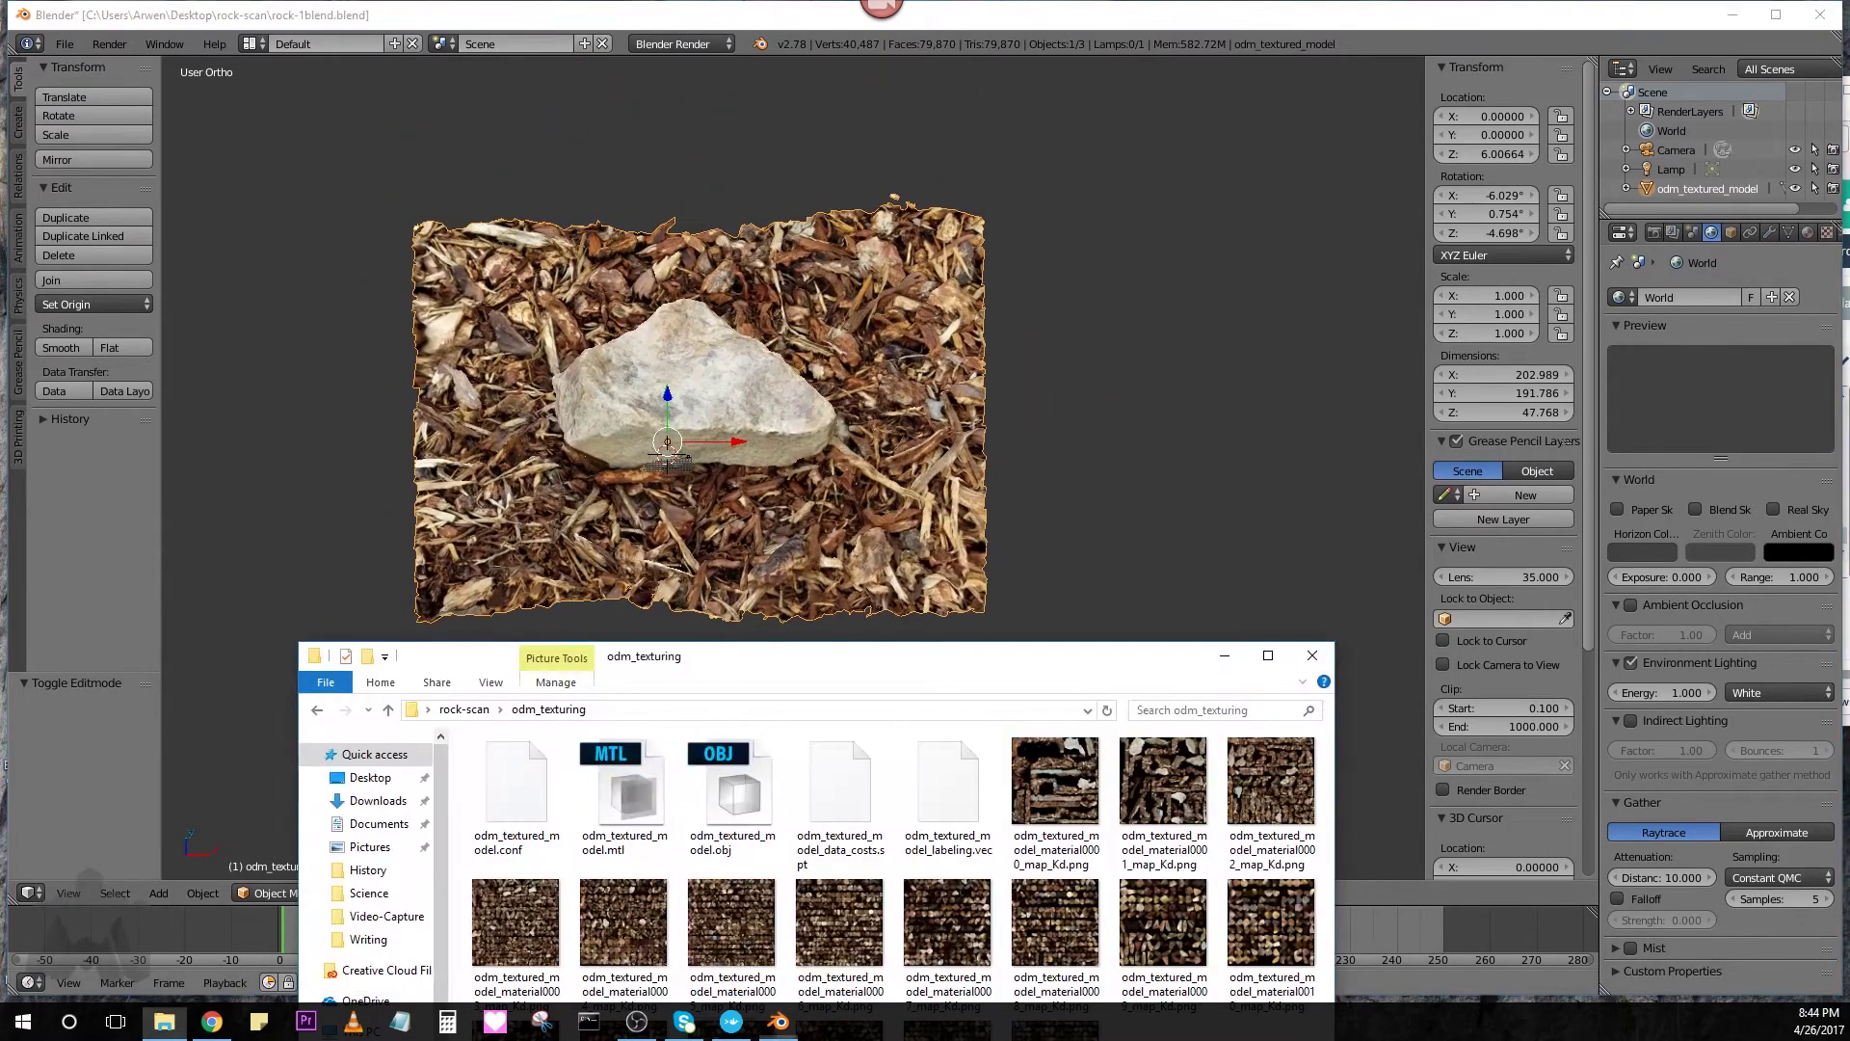
left_click_drag(1058, 662, 1030, 160)
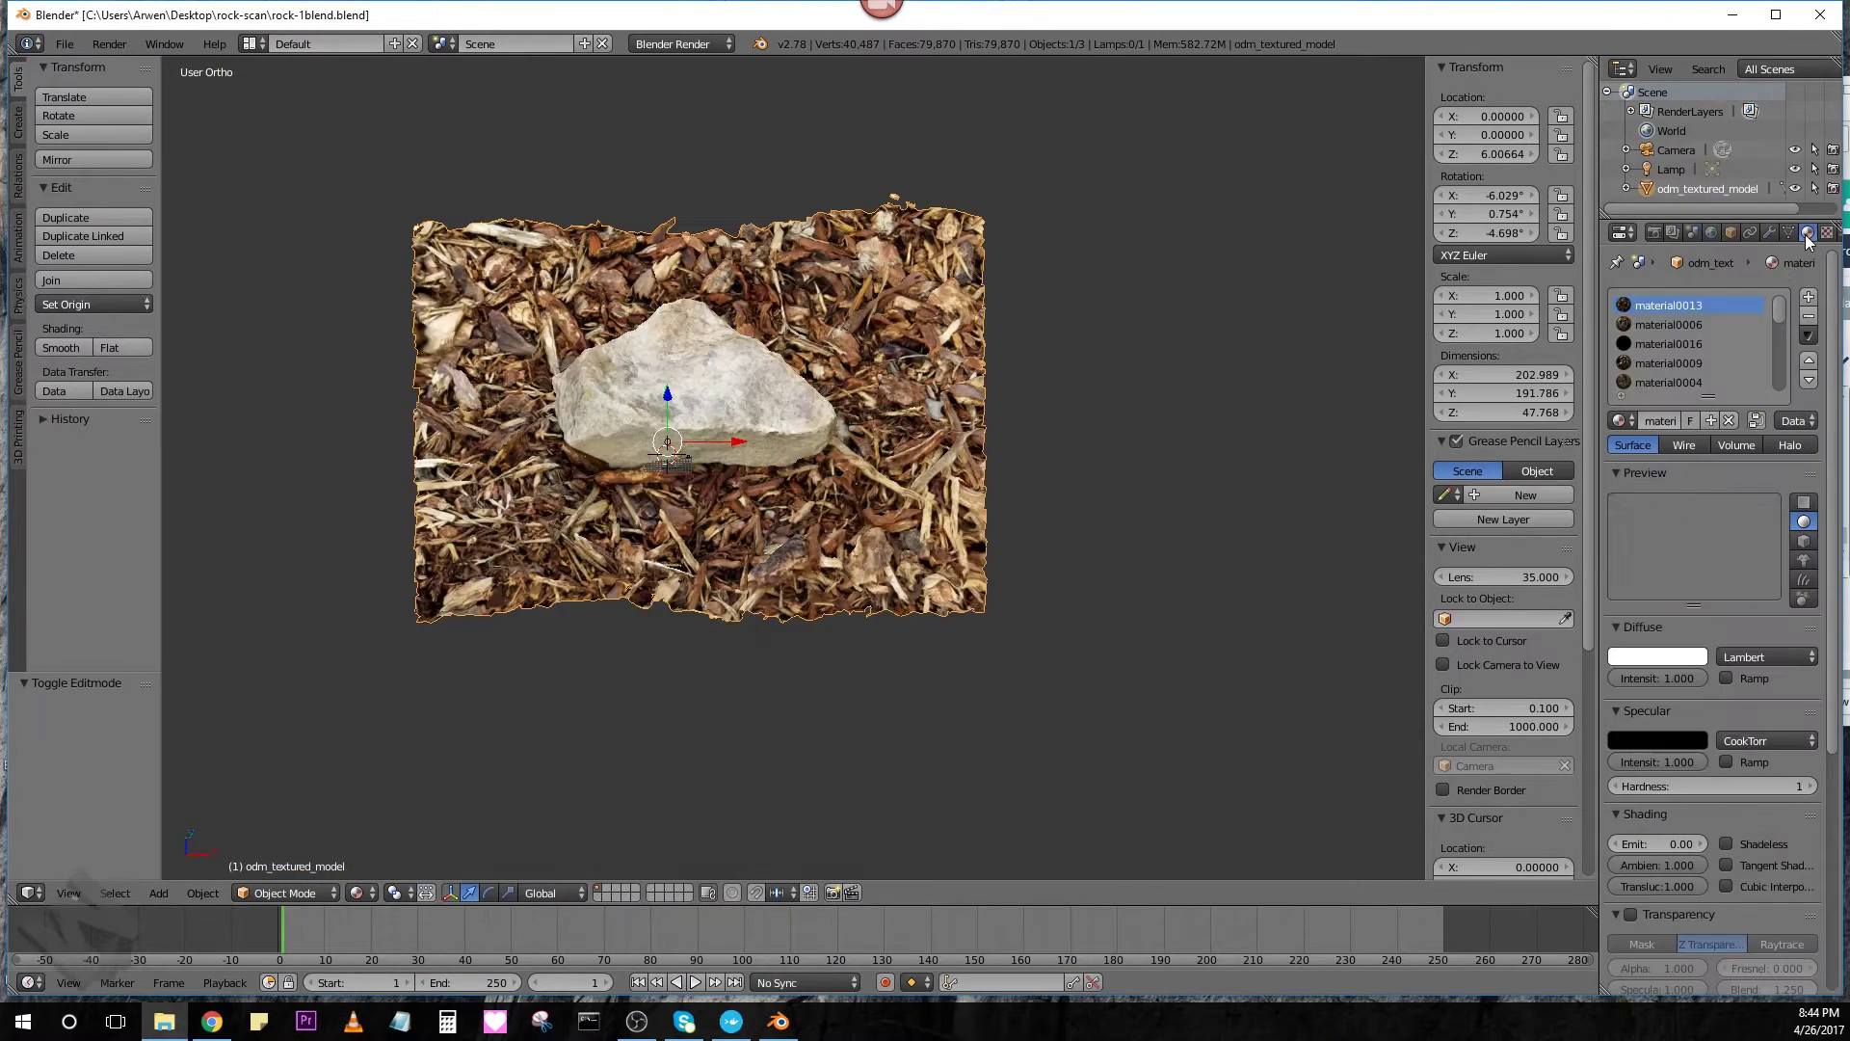
left_click(1806, 232)
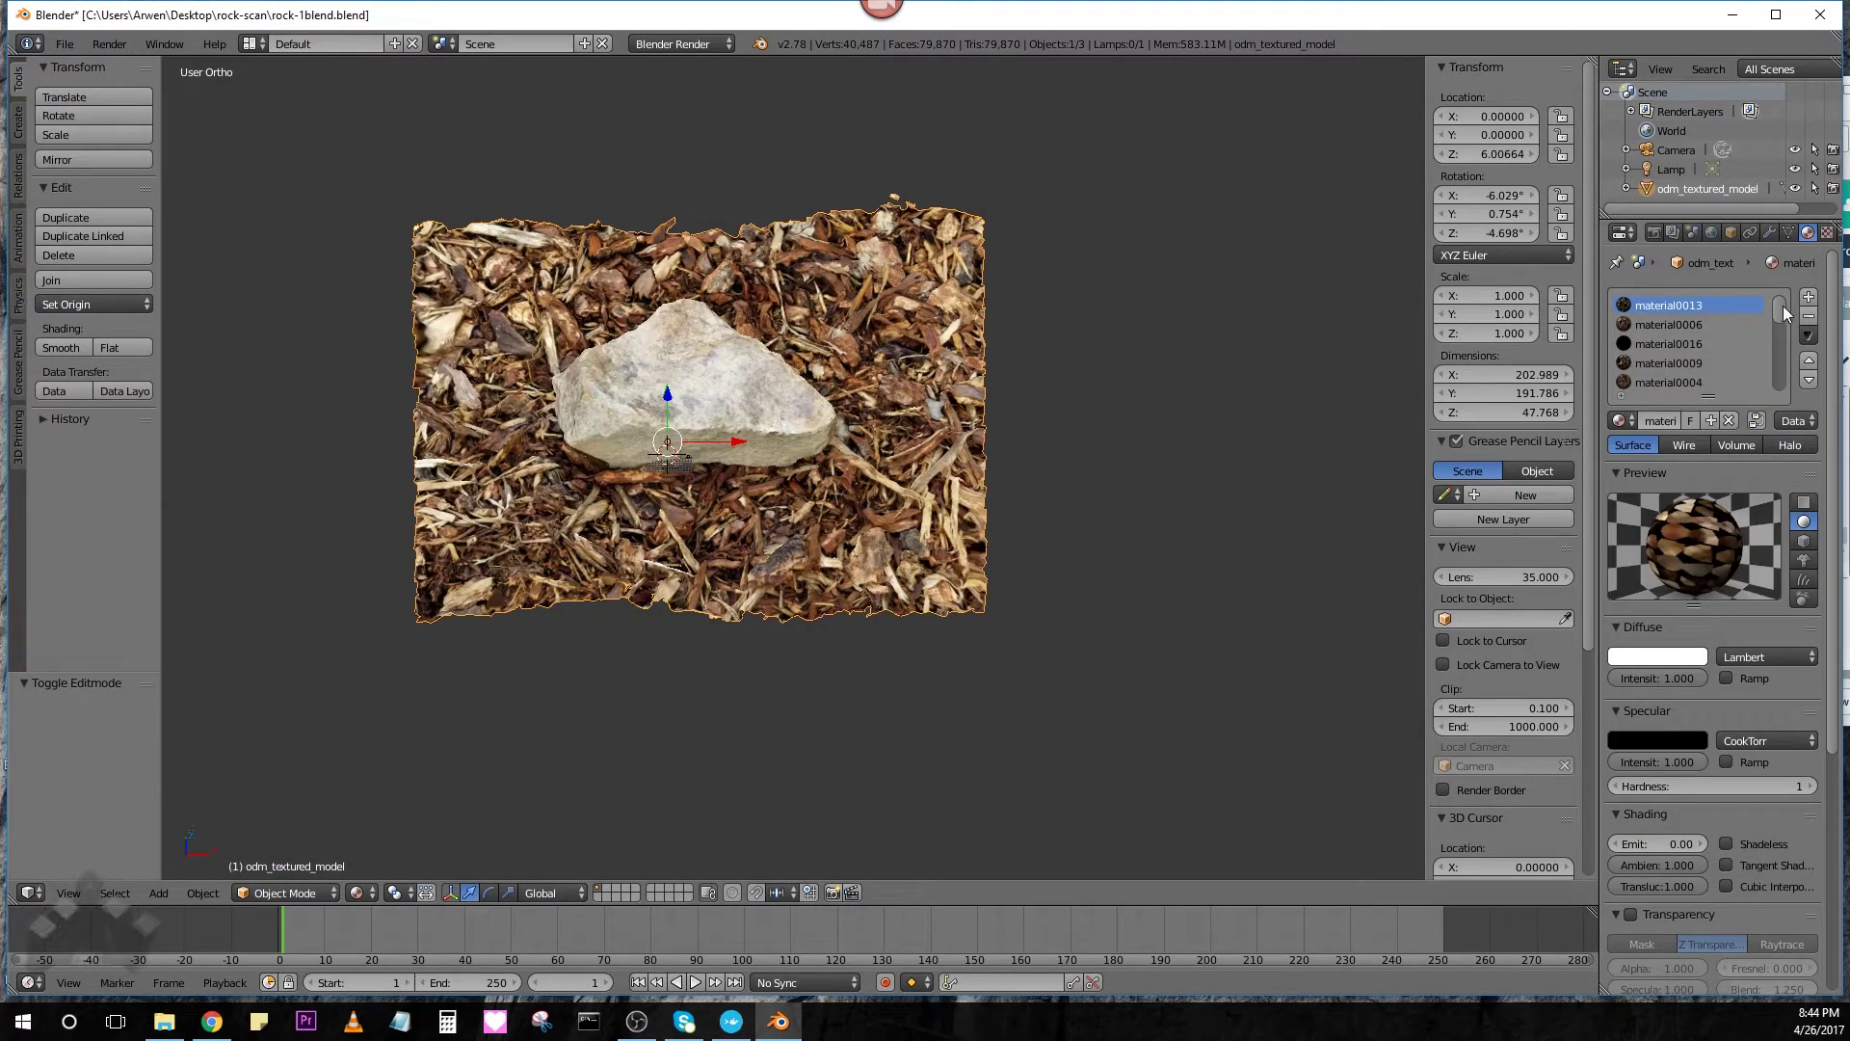
left_click_drag(1782, 304, 1787, 374)
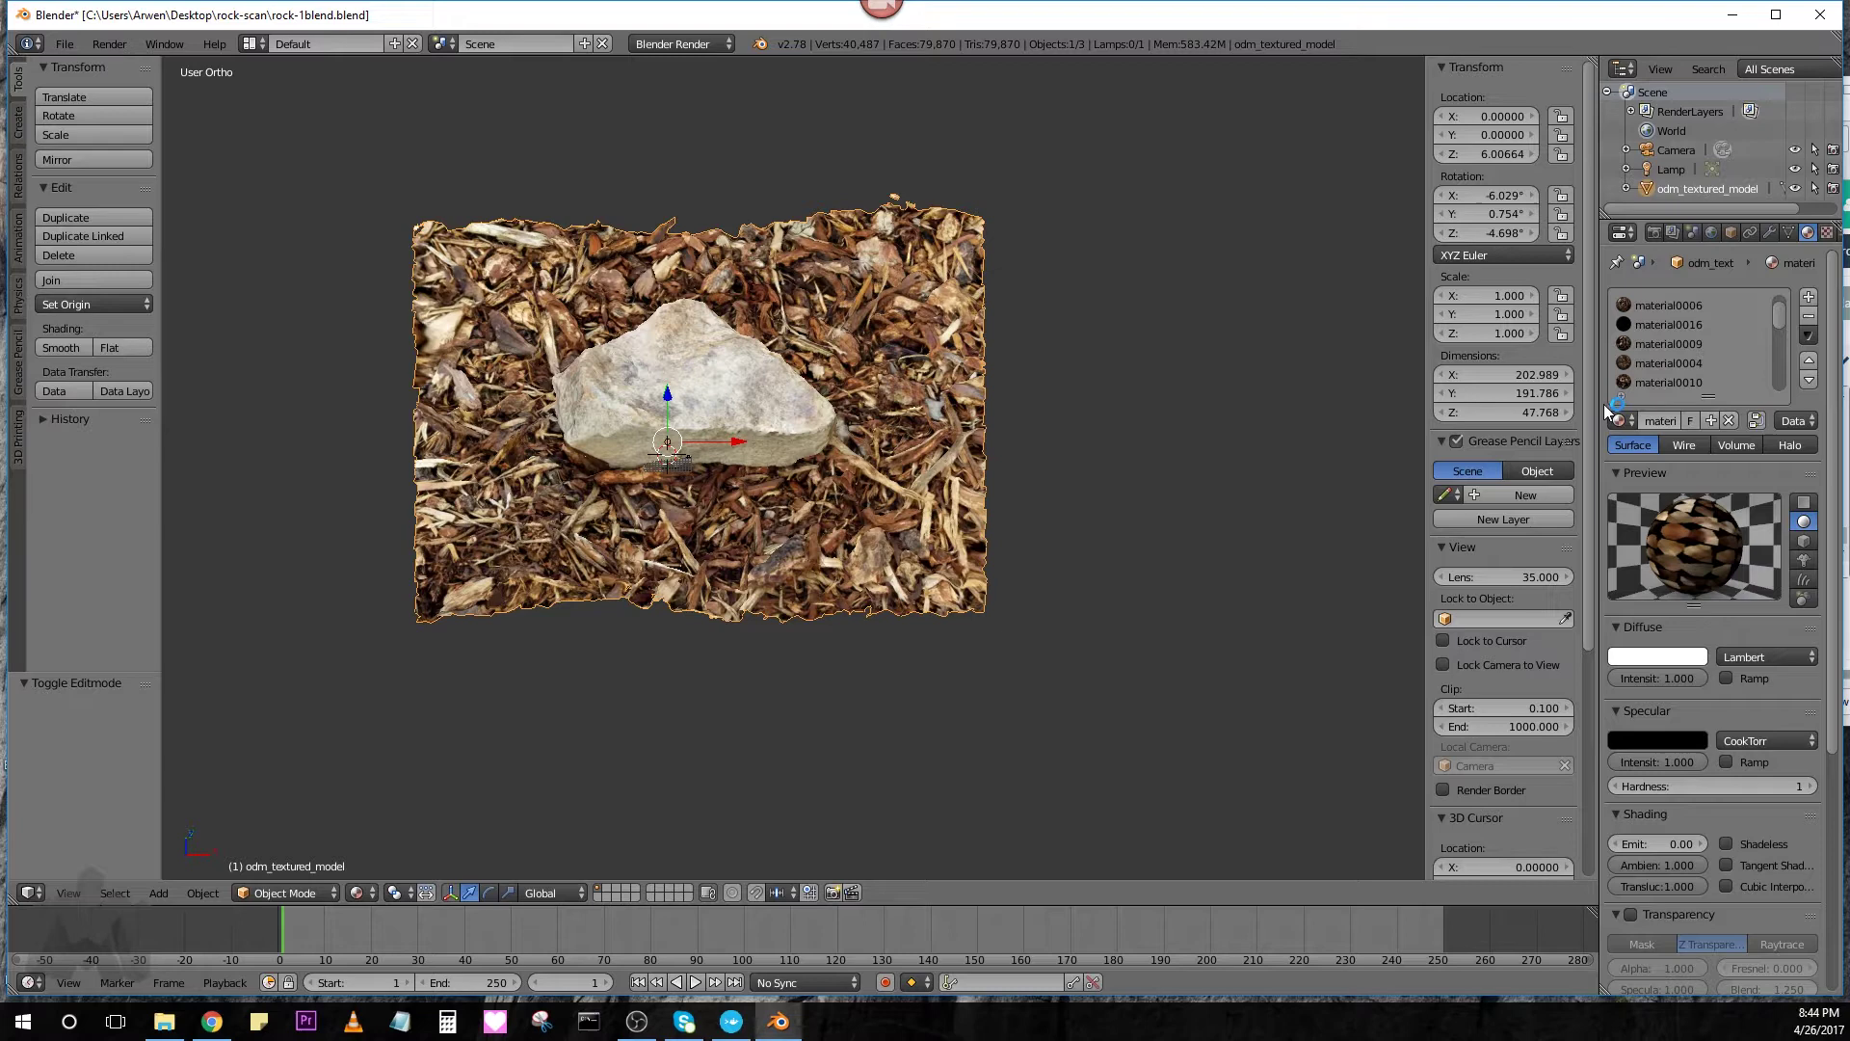
Widen the Properties editor so material0013's full surface settings and preview are visible
left_click_drag(1600, 404, 1529, 417)
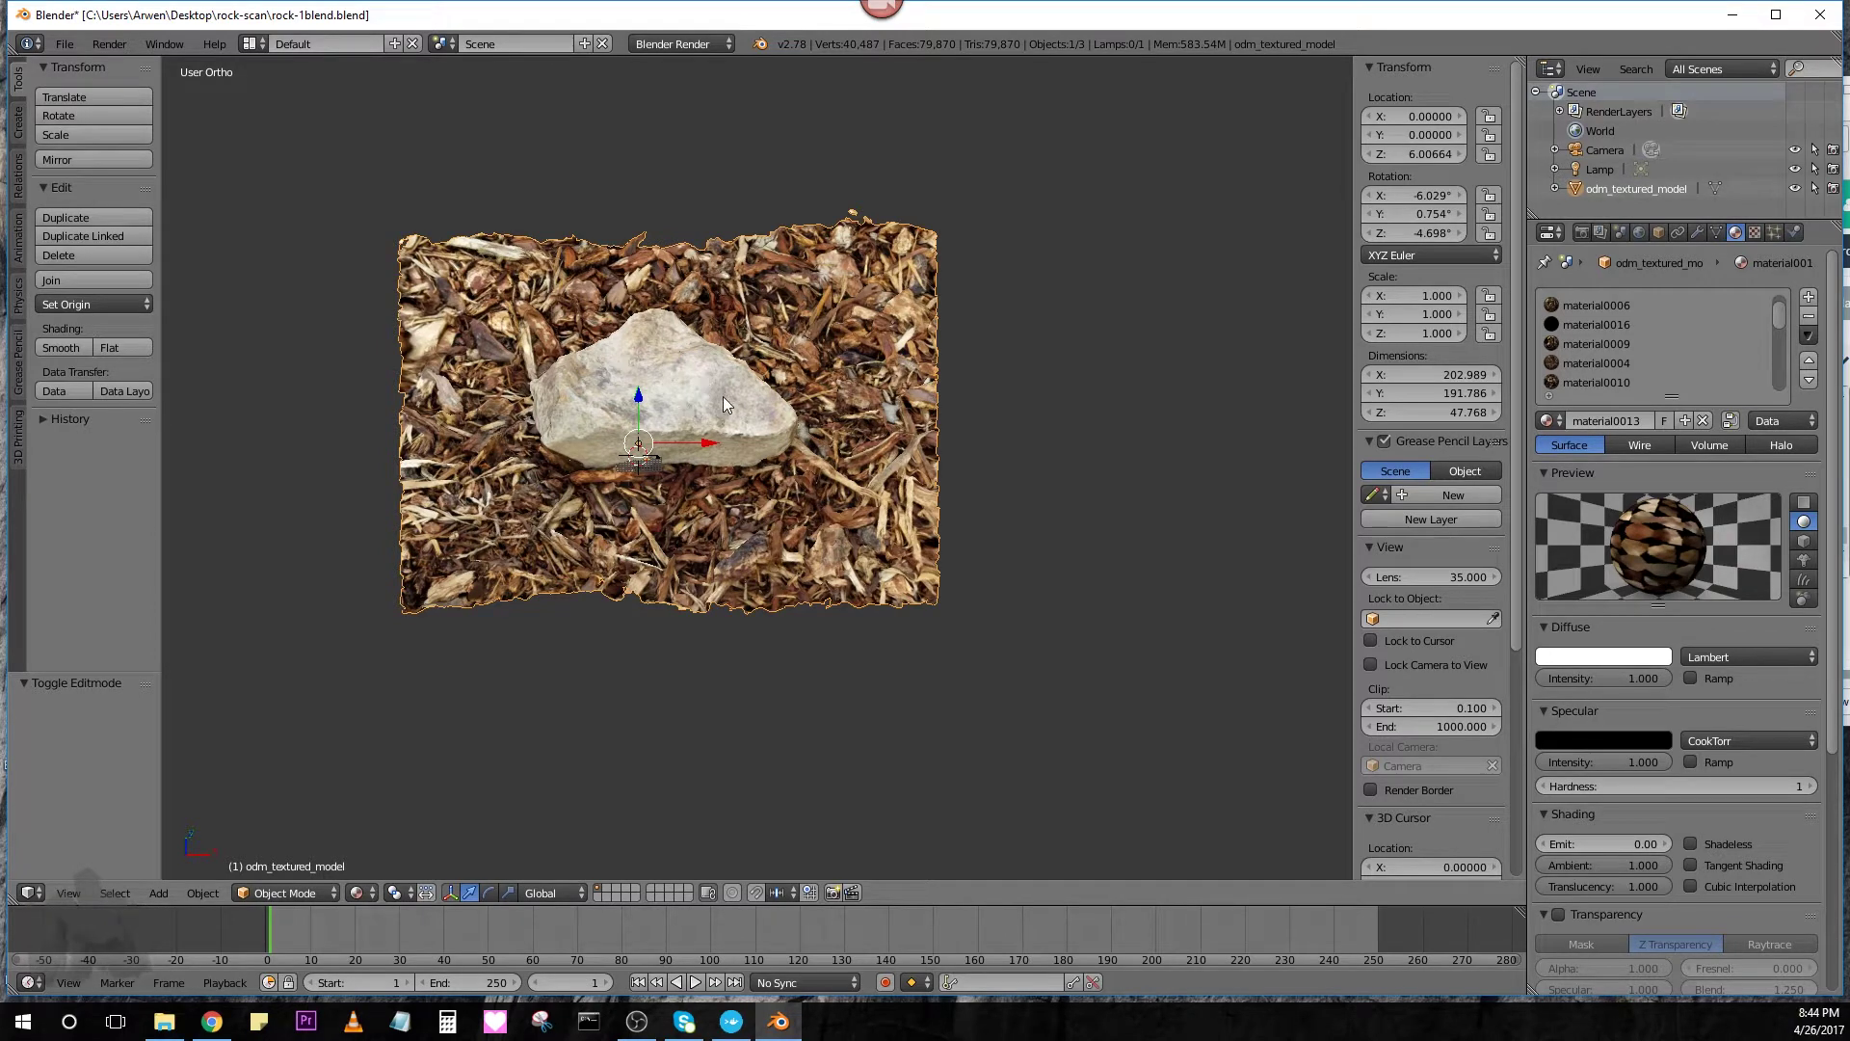
Inspect the rock patch in perspective and orthographic views, ending in Top Ortho
key("KP_5")
key("KP_5")
key("KP_5")
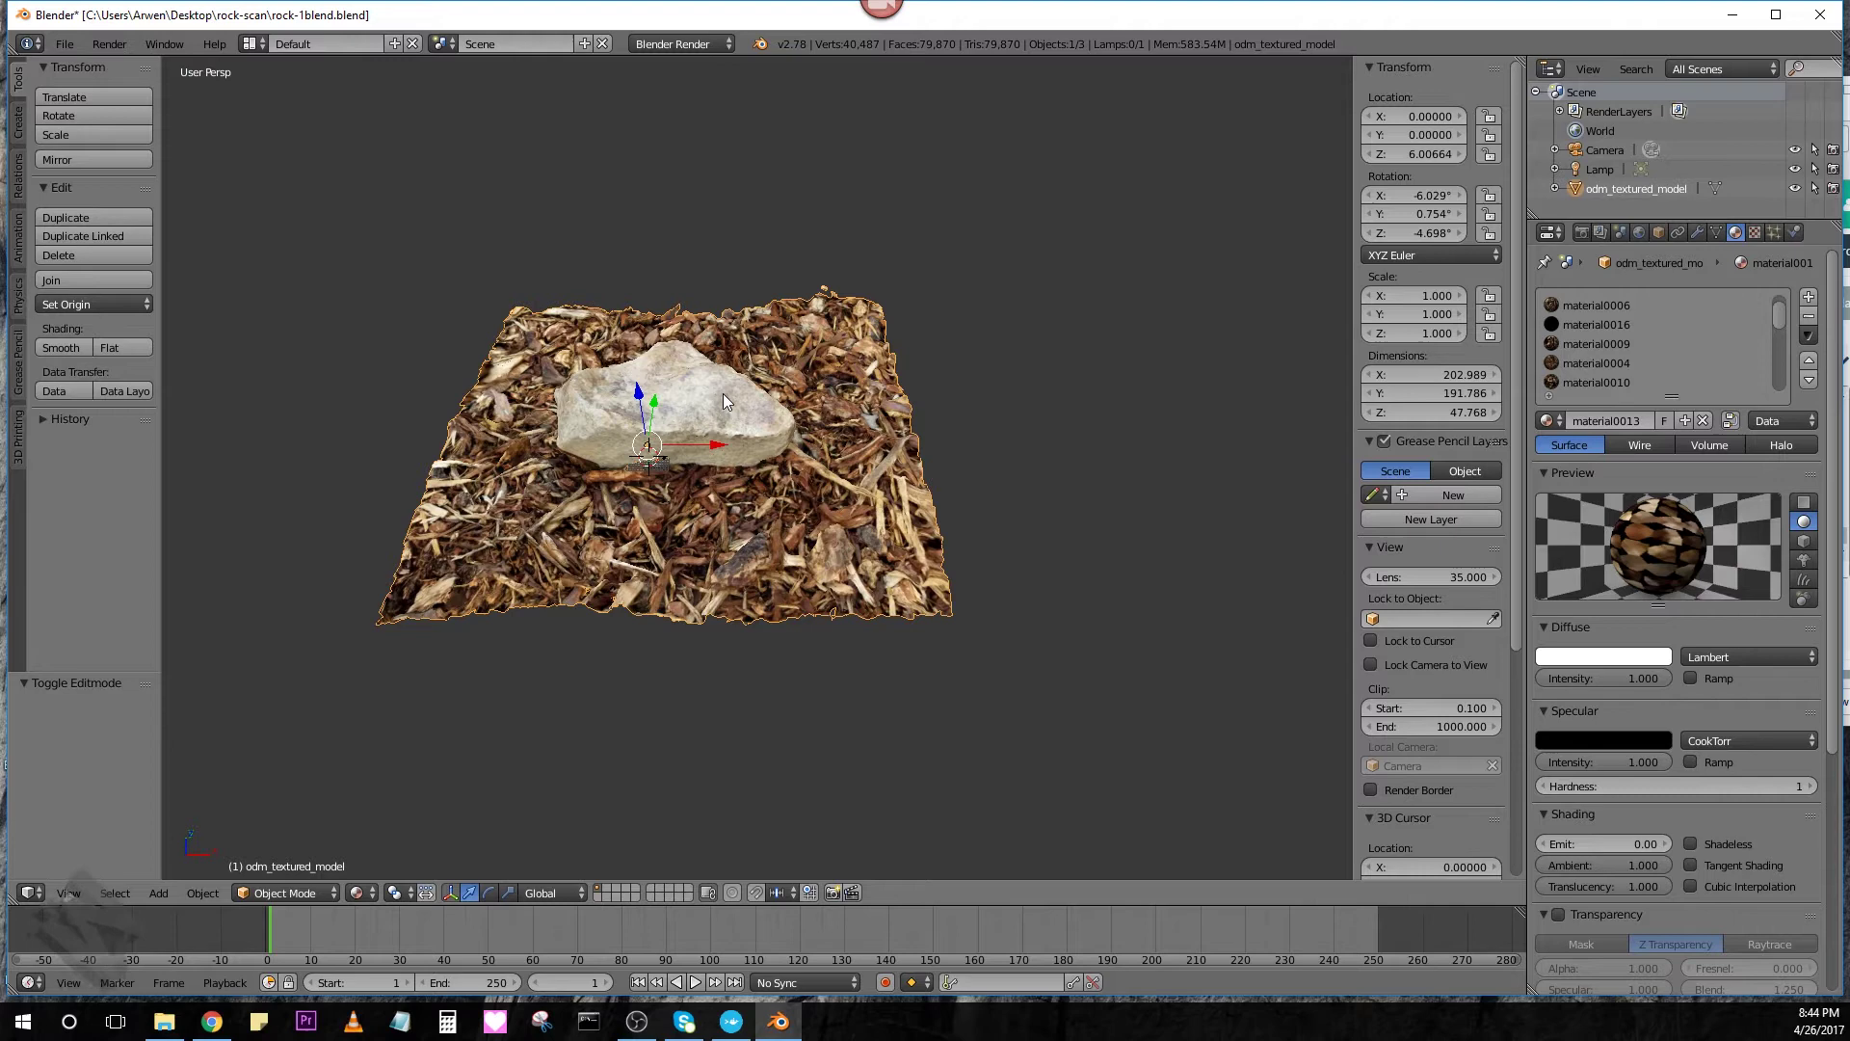
middle_click_drag(724, 394, 745, 386)
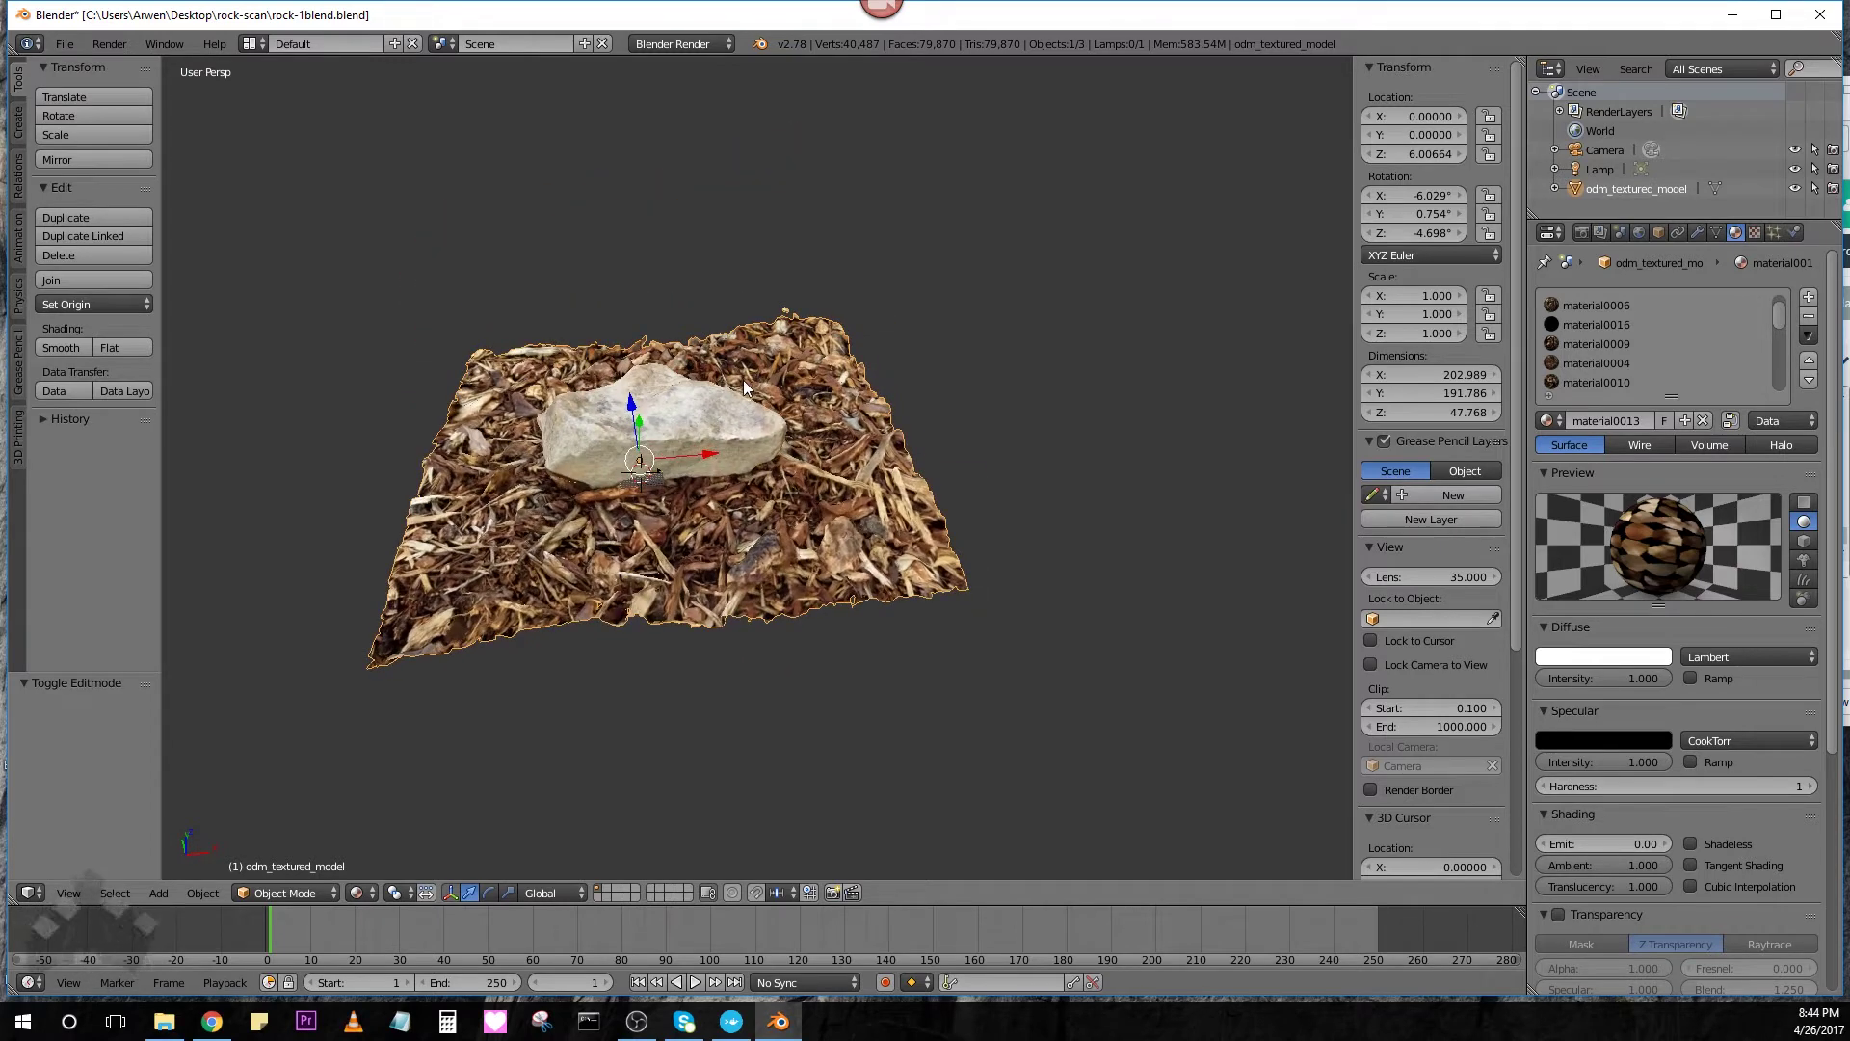
key("KP_5")
key("KP_5")
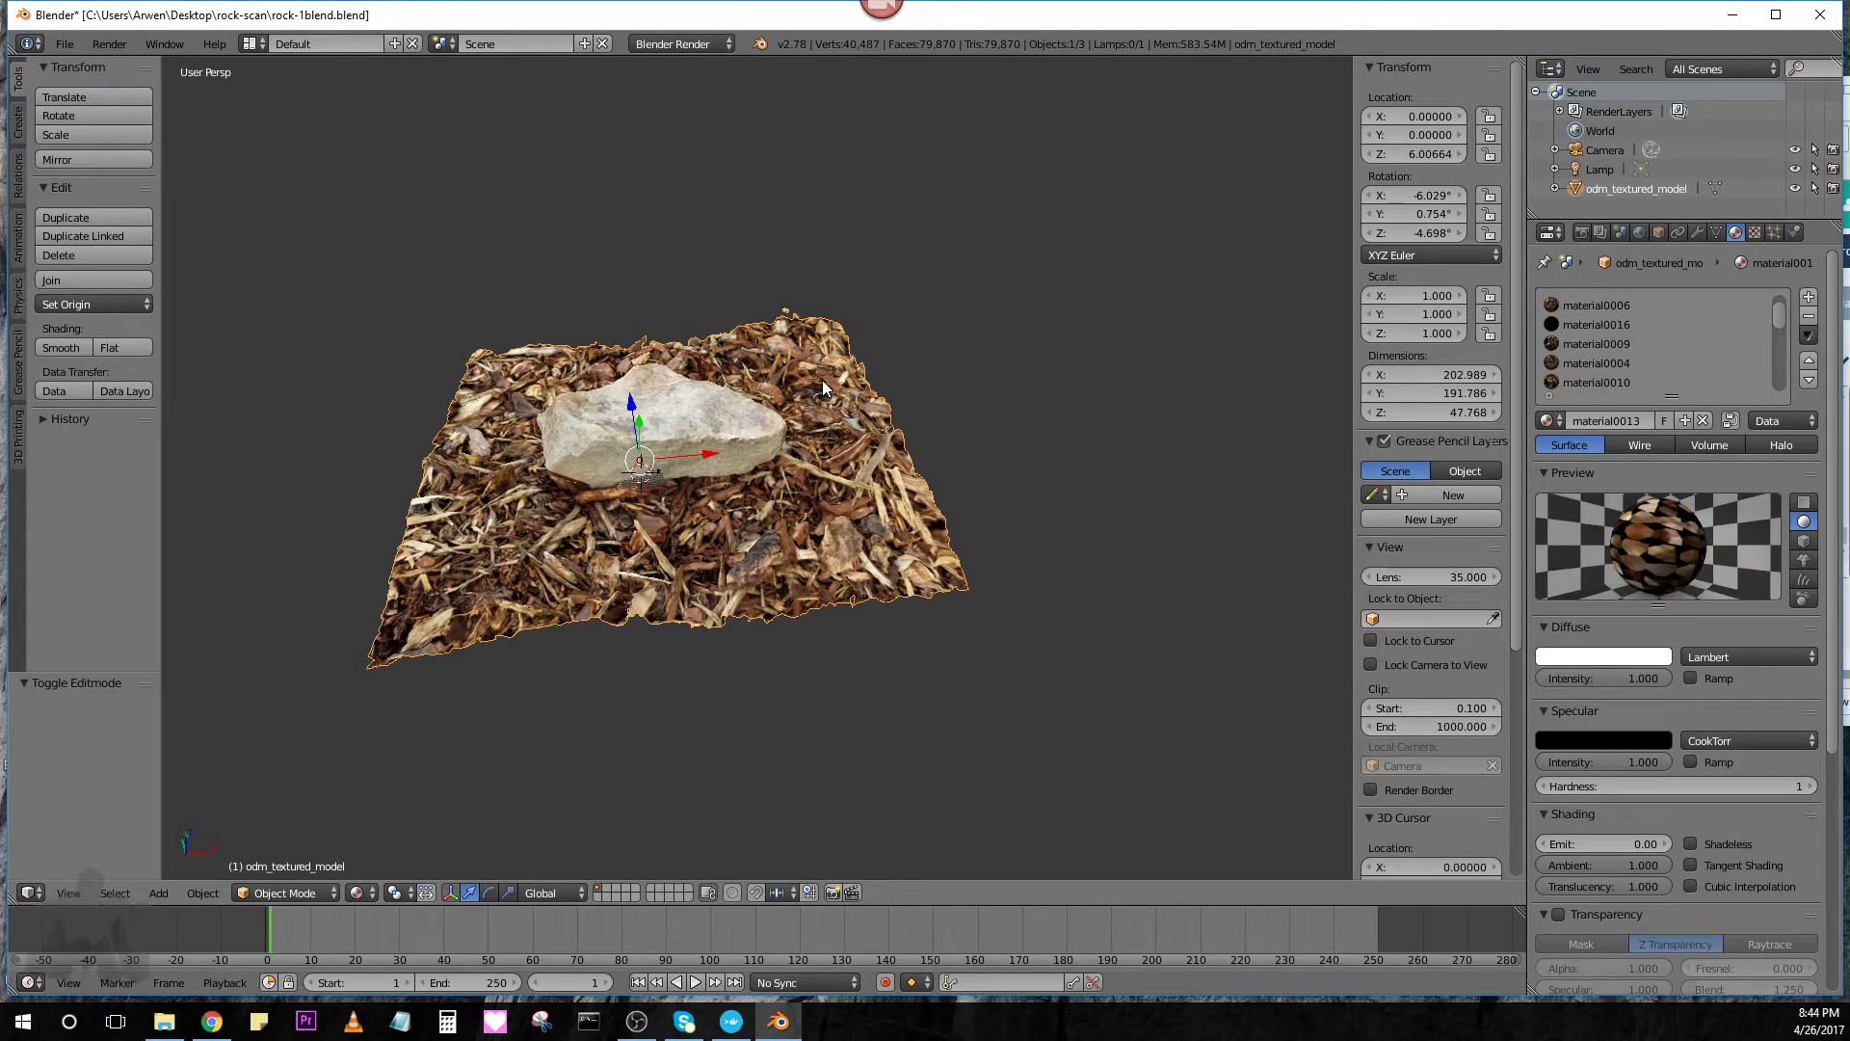
key("KP_5")
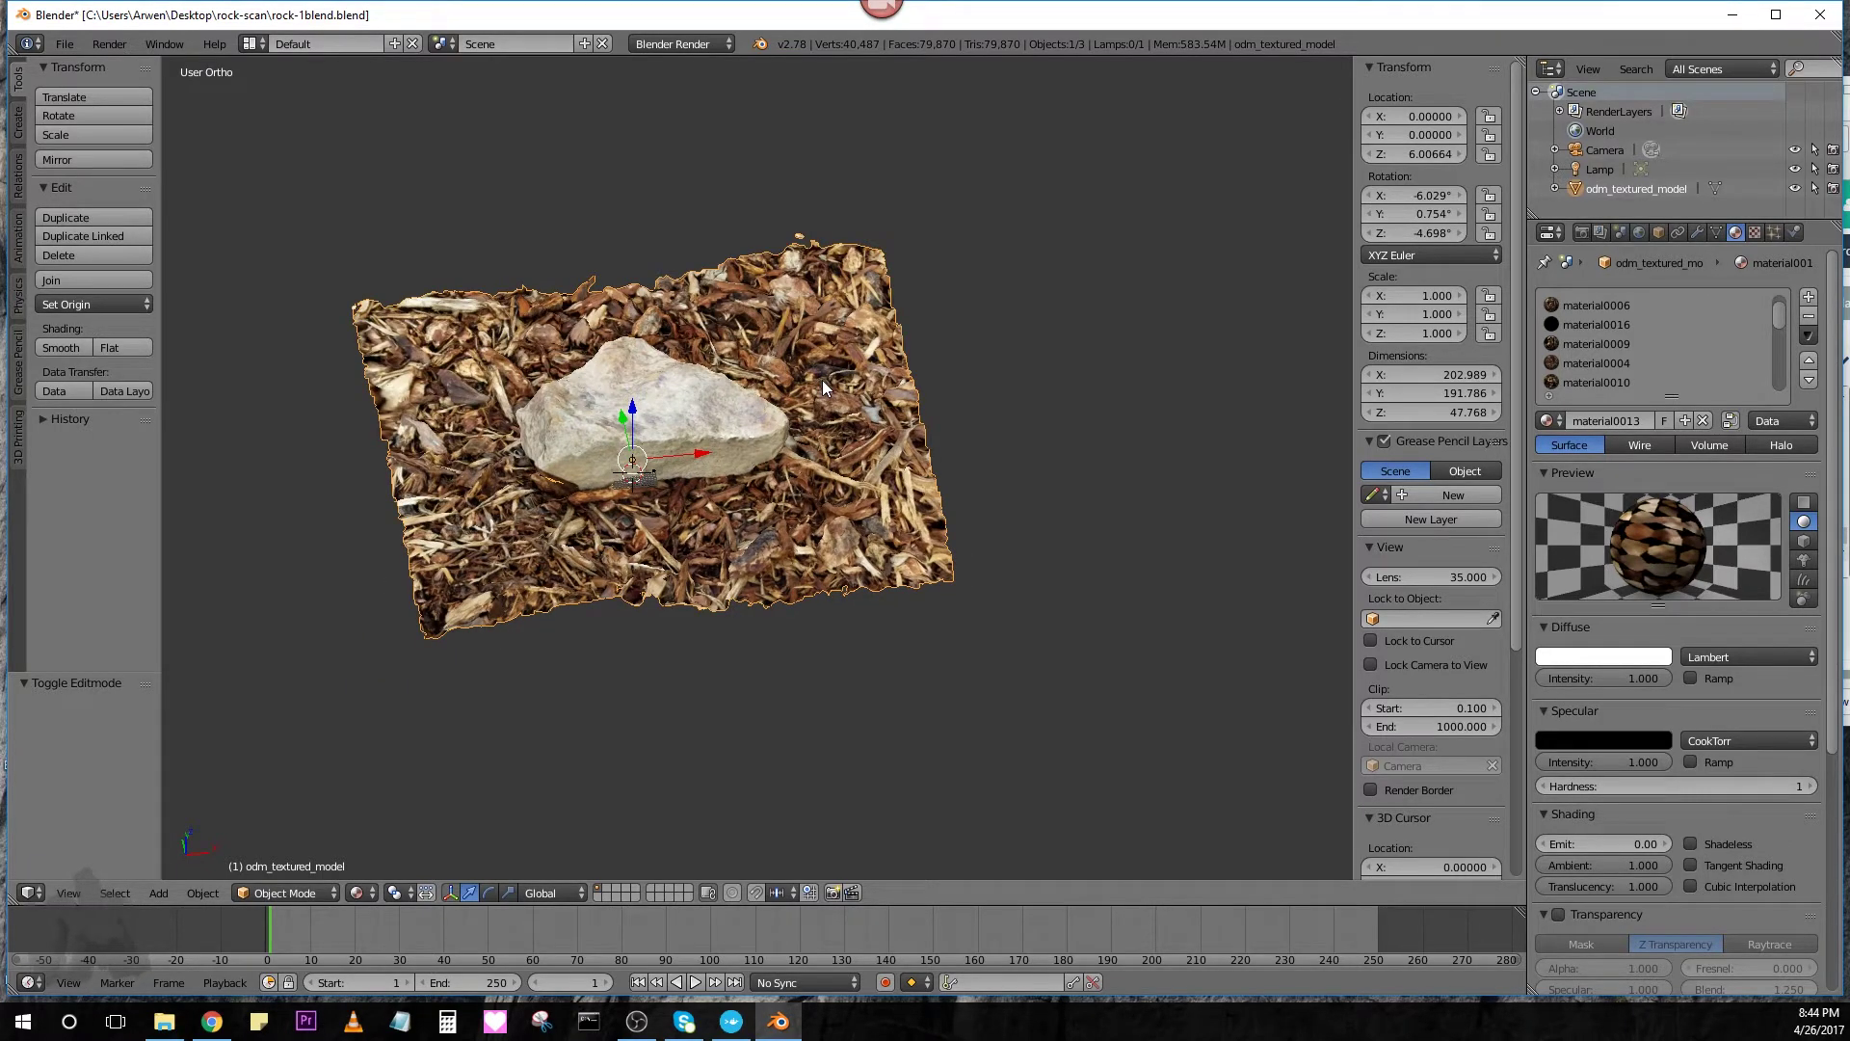
key("KP_7")
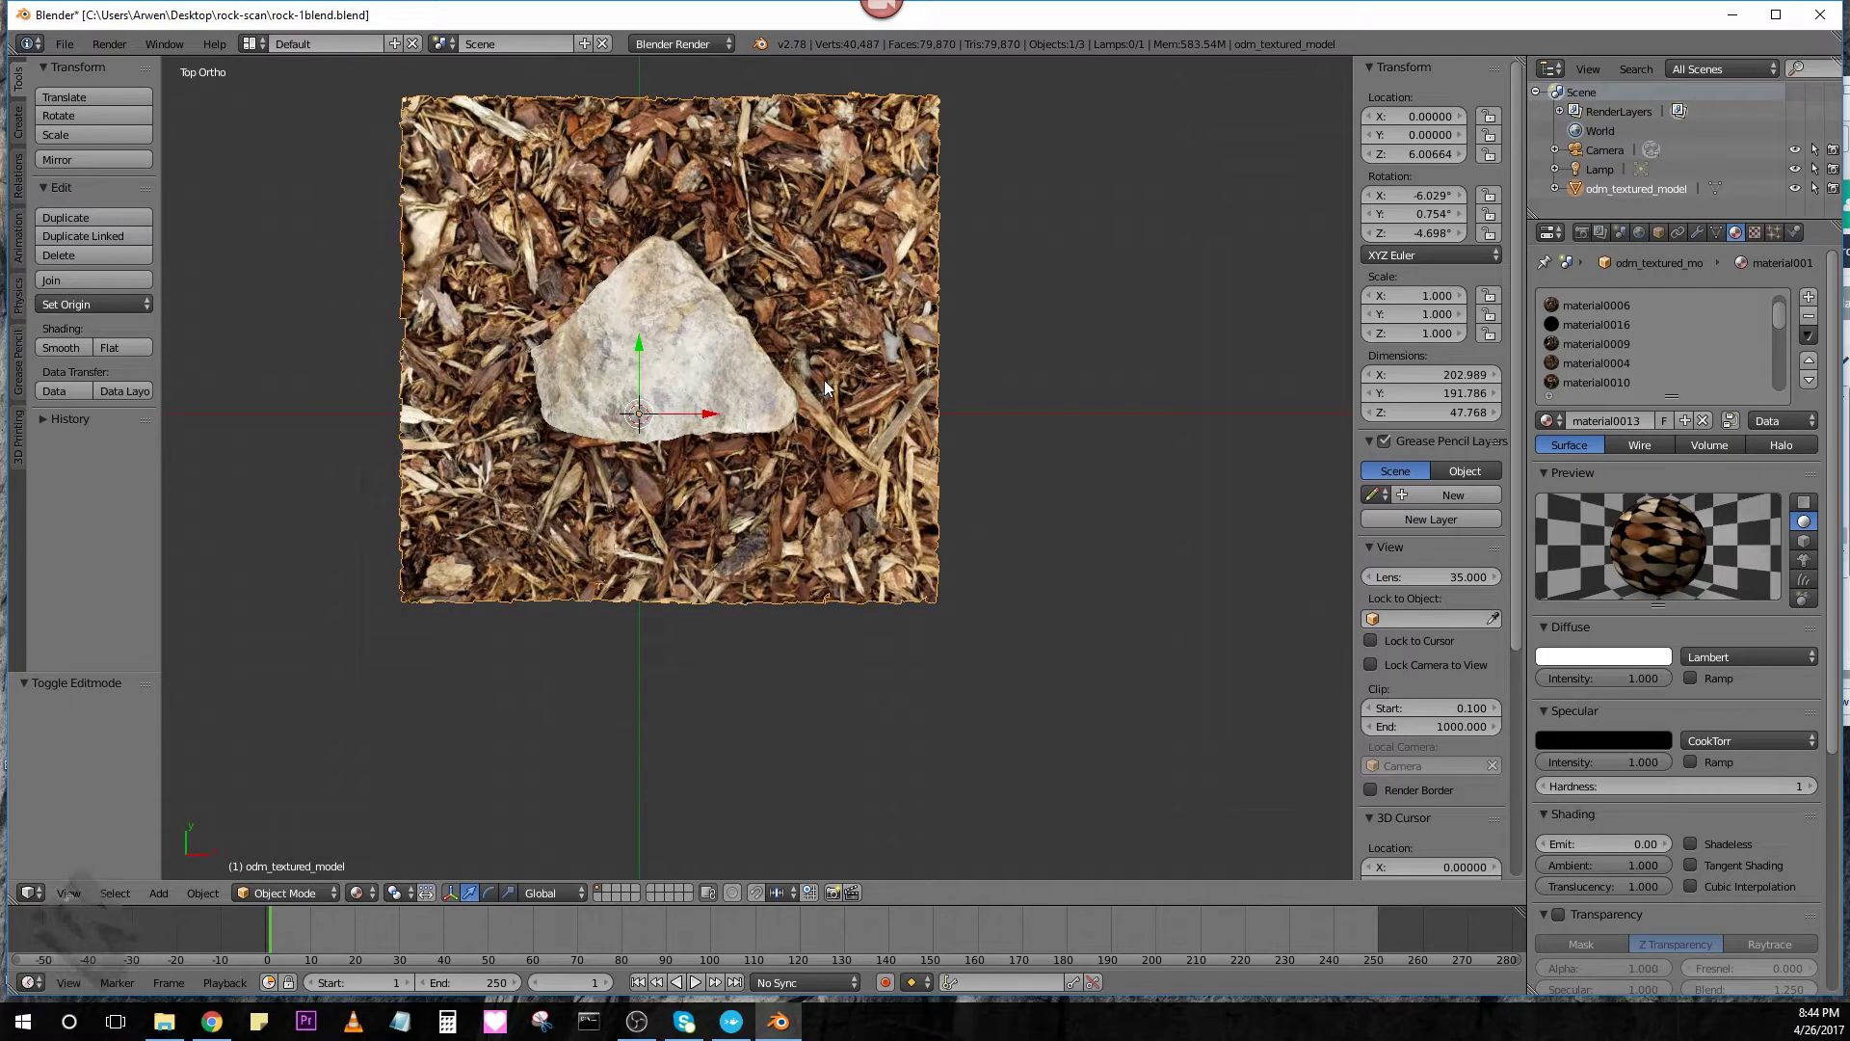
middle_click_drag(763, 320, 820, 444, "shift")
scroll(1515, 871, "down", 5)
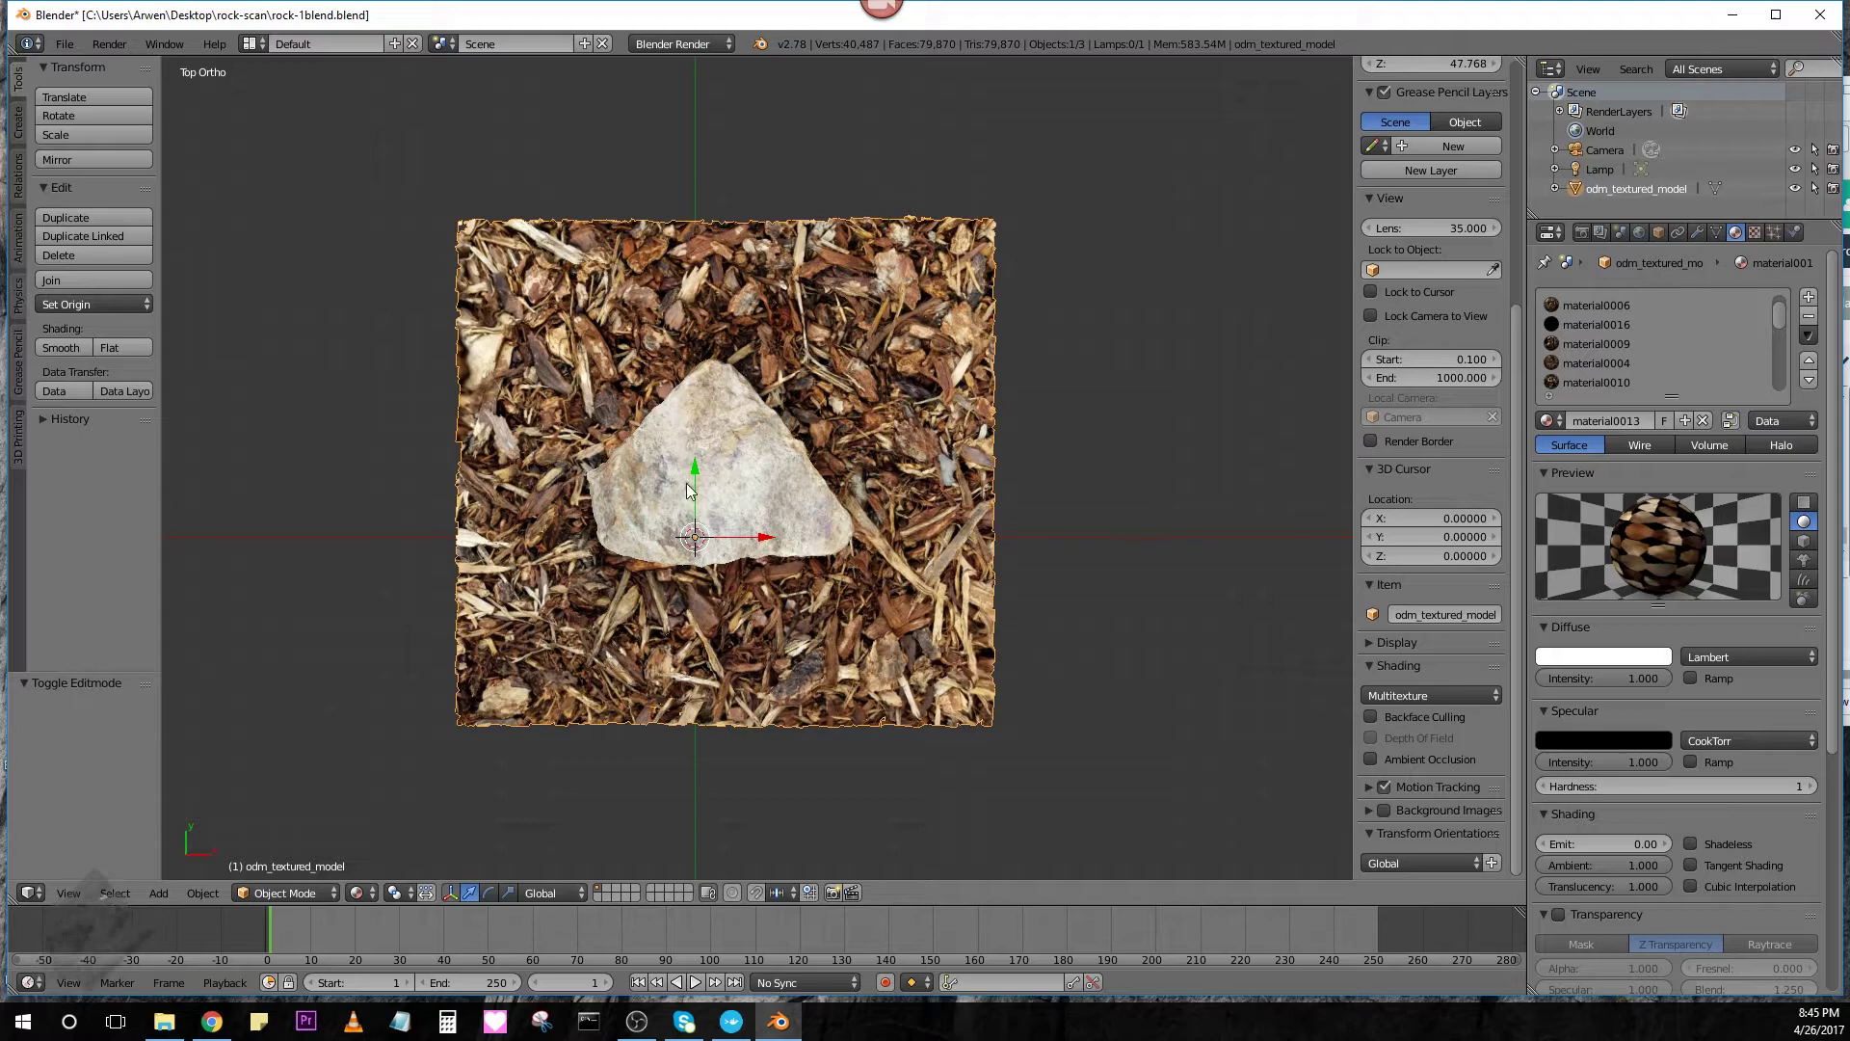
In Edit Mode, clear the selection and box-select the top and bottom border strips
key("Tab")
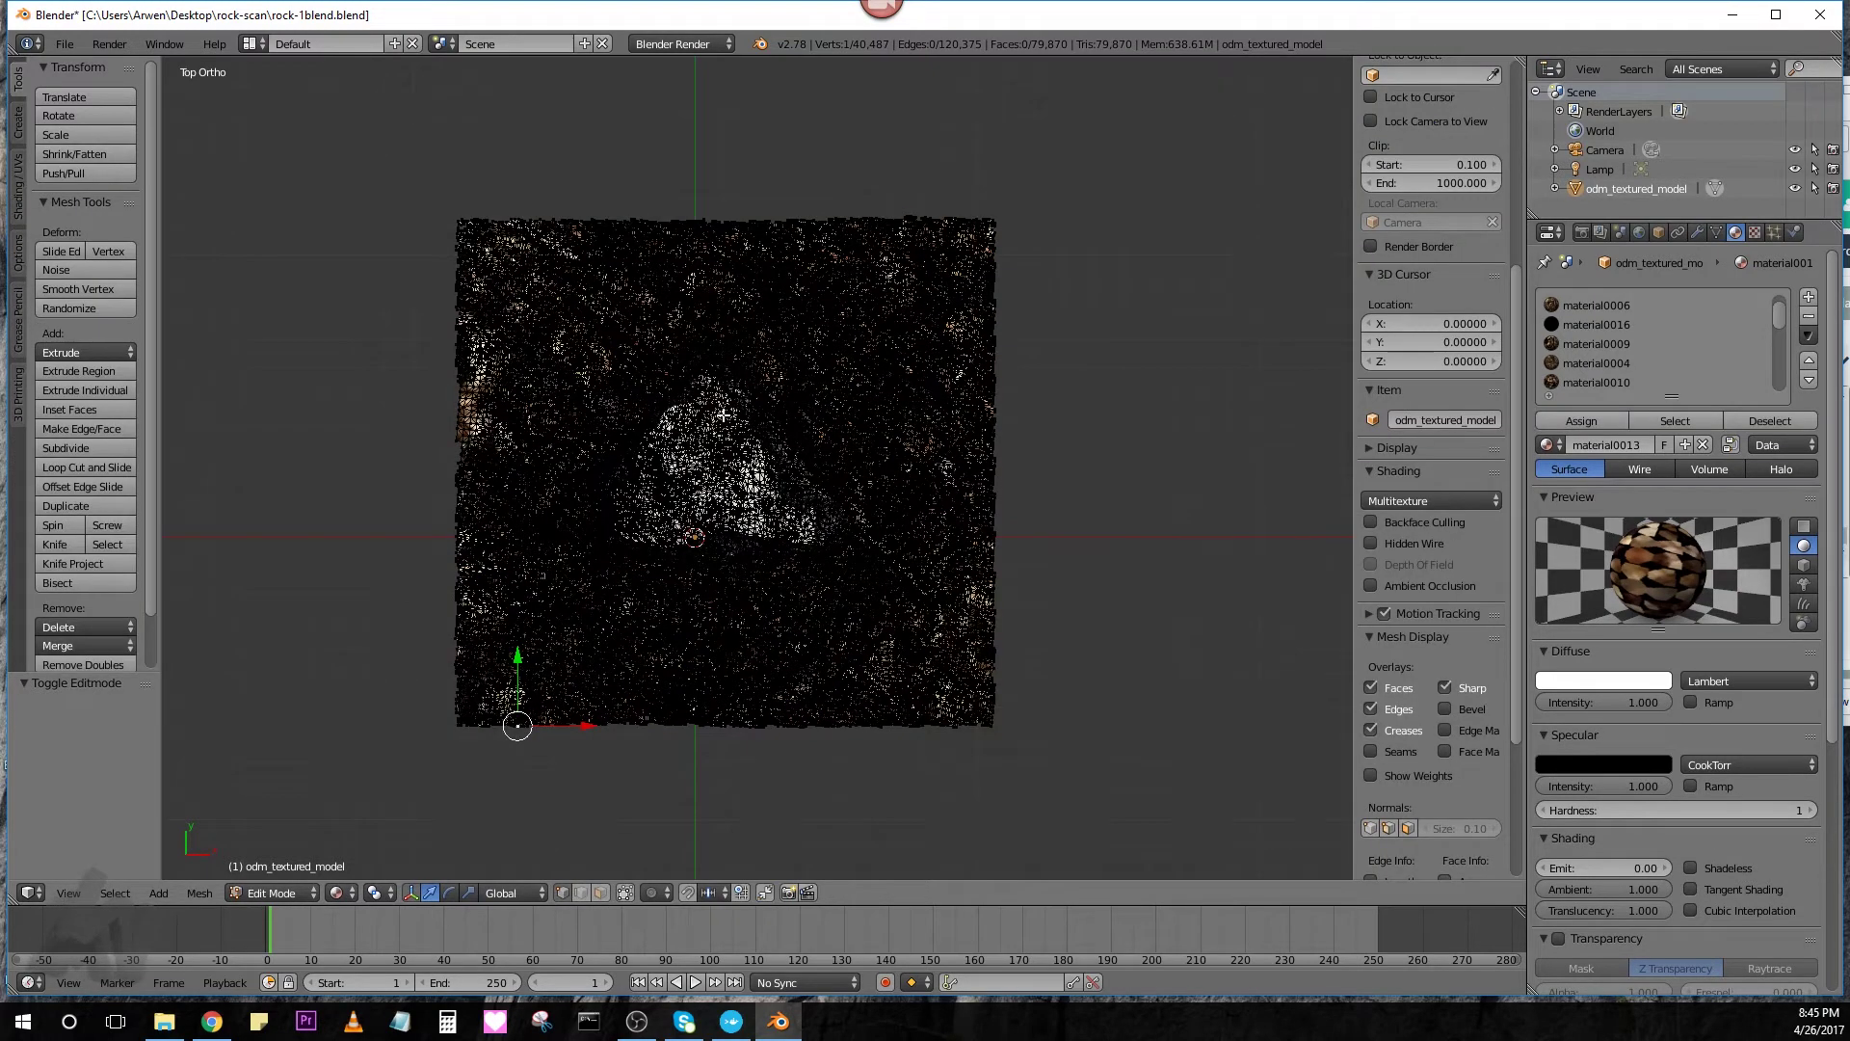
key("a")
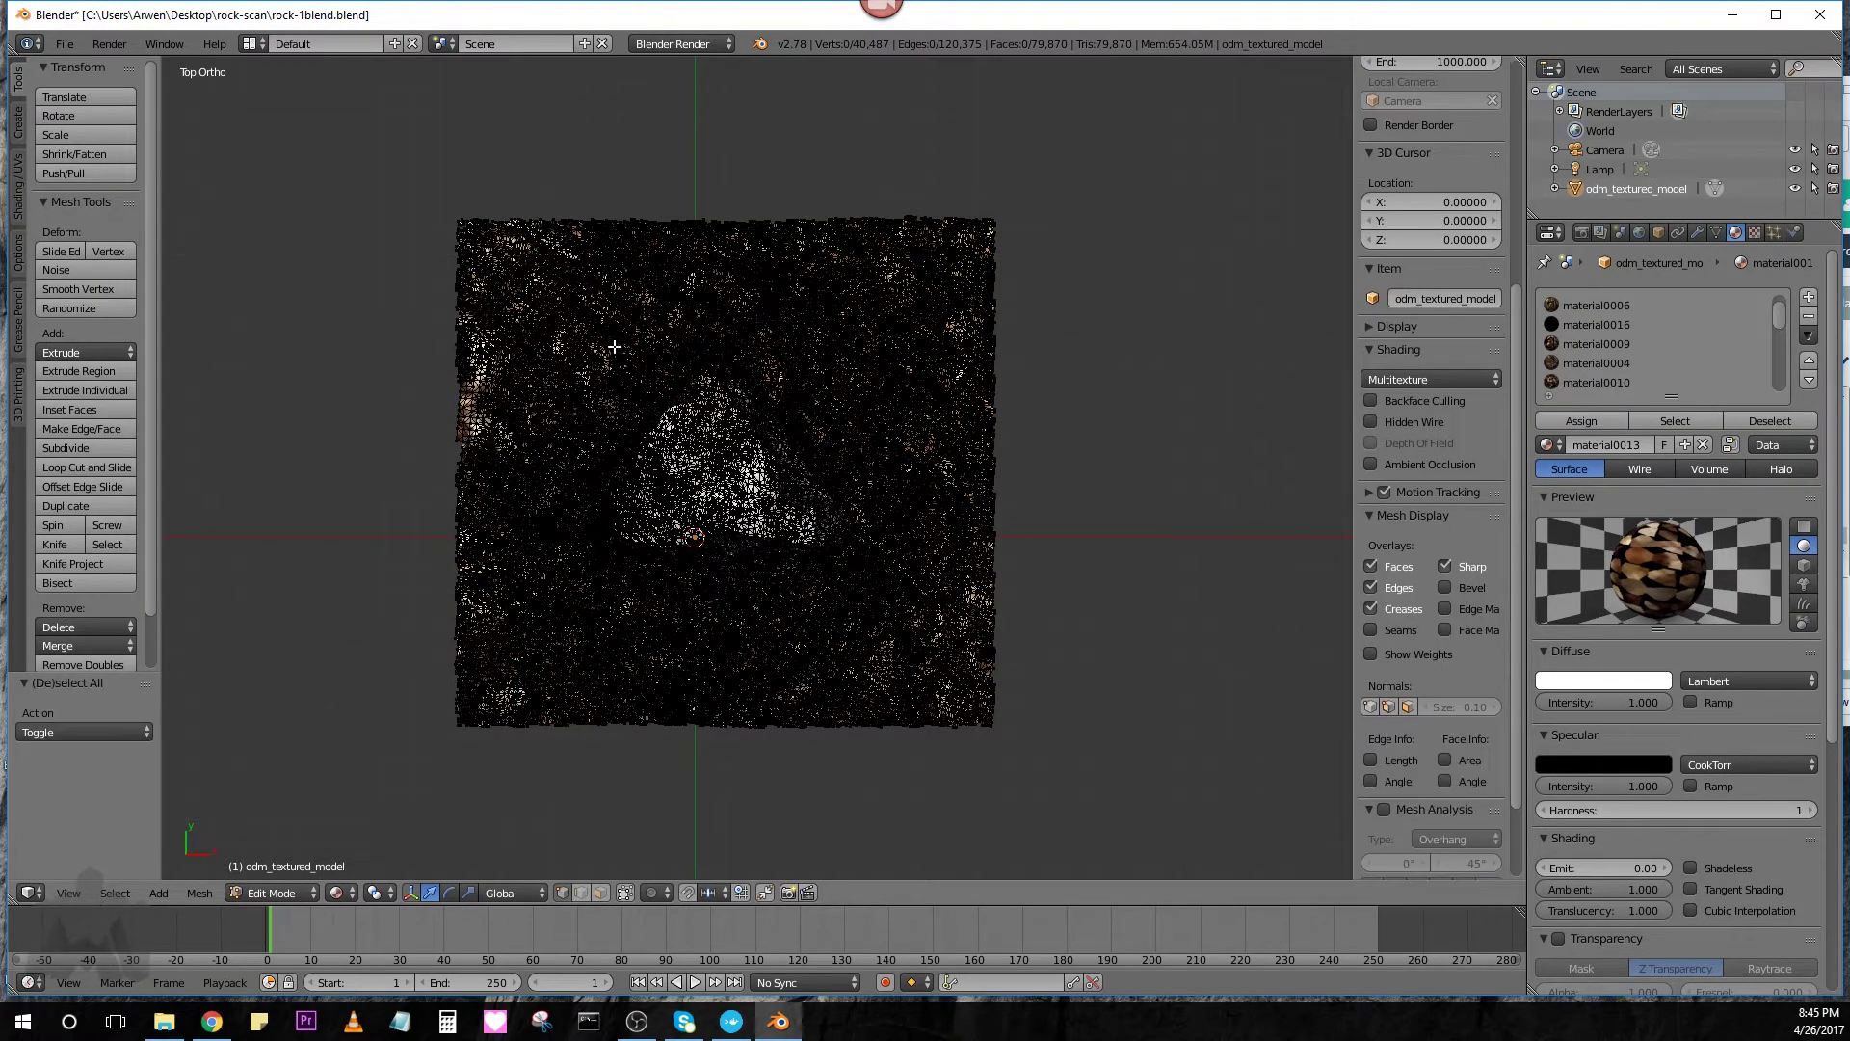
key("a")
key("a")
scroll(651, 362, "up", 3)
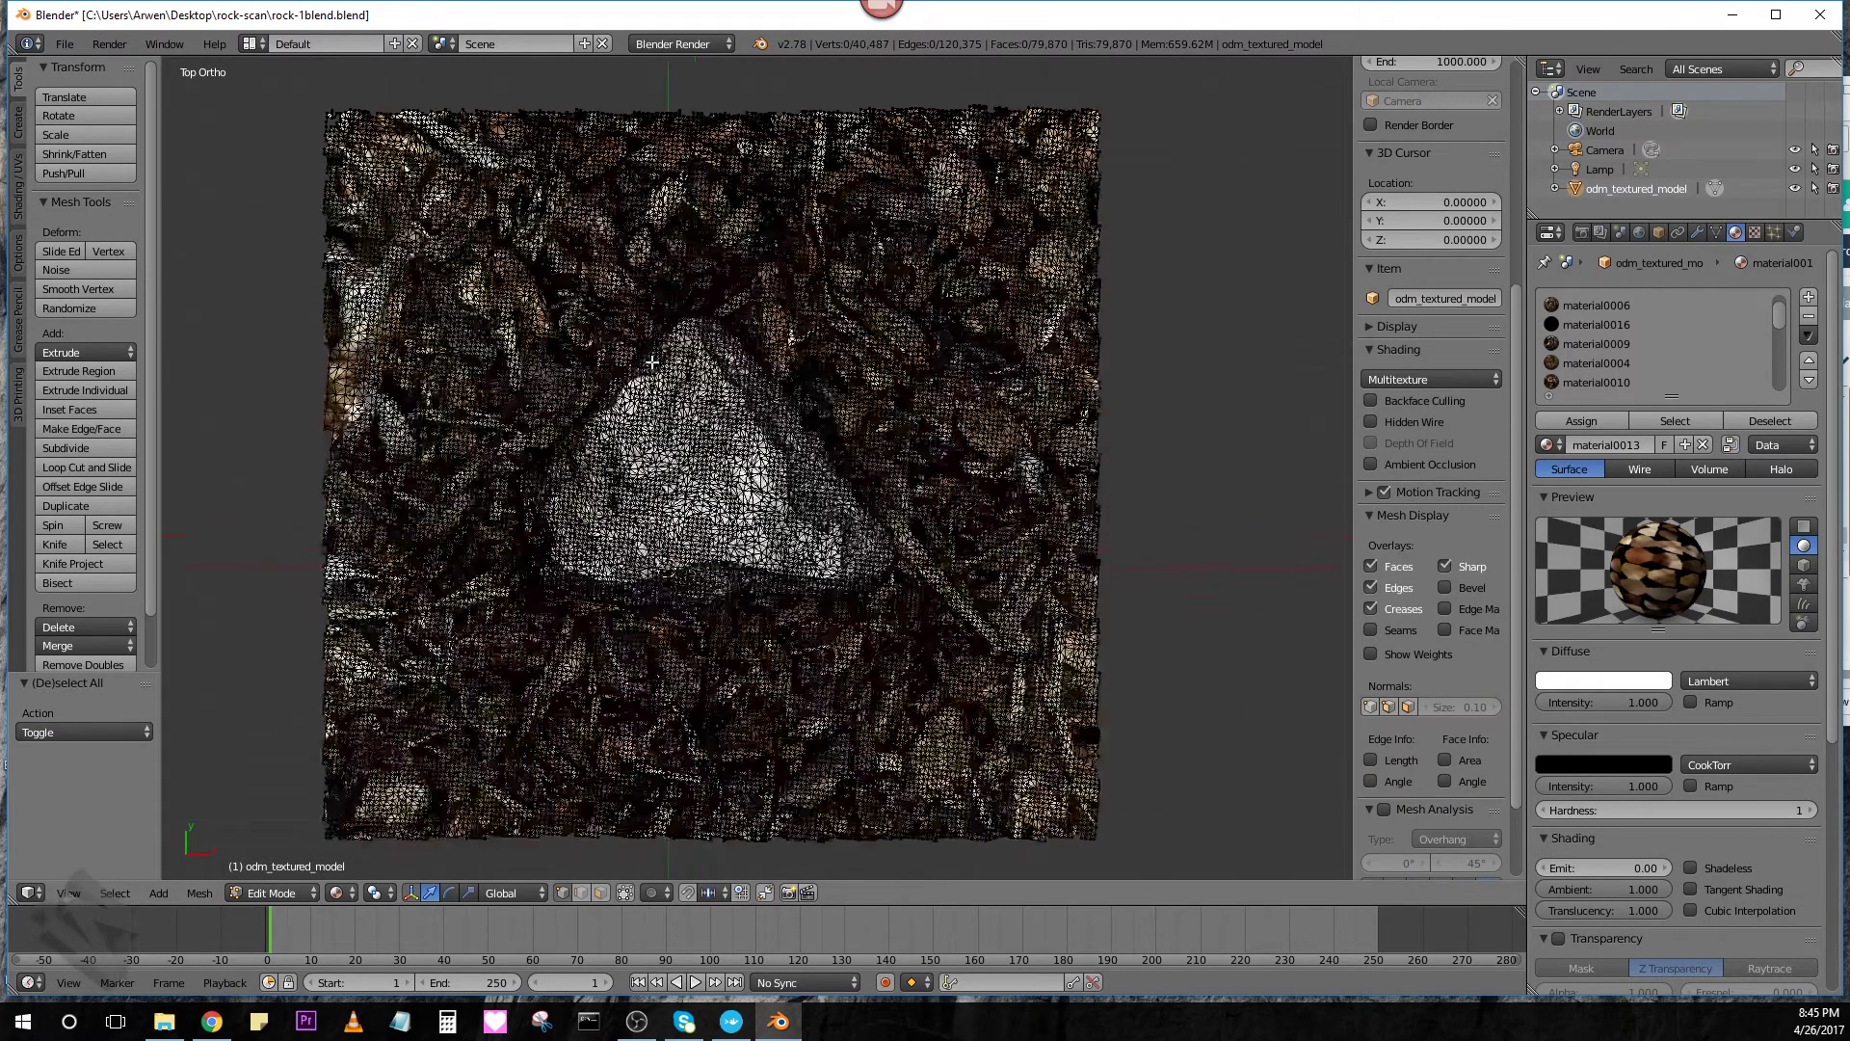
scroll(652, 362, "up", 1)
scroll(652, 361, "up", 2)
scroll(653, 362, "up", 1)
scroll(652, 362, "up", 1)
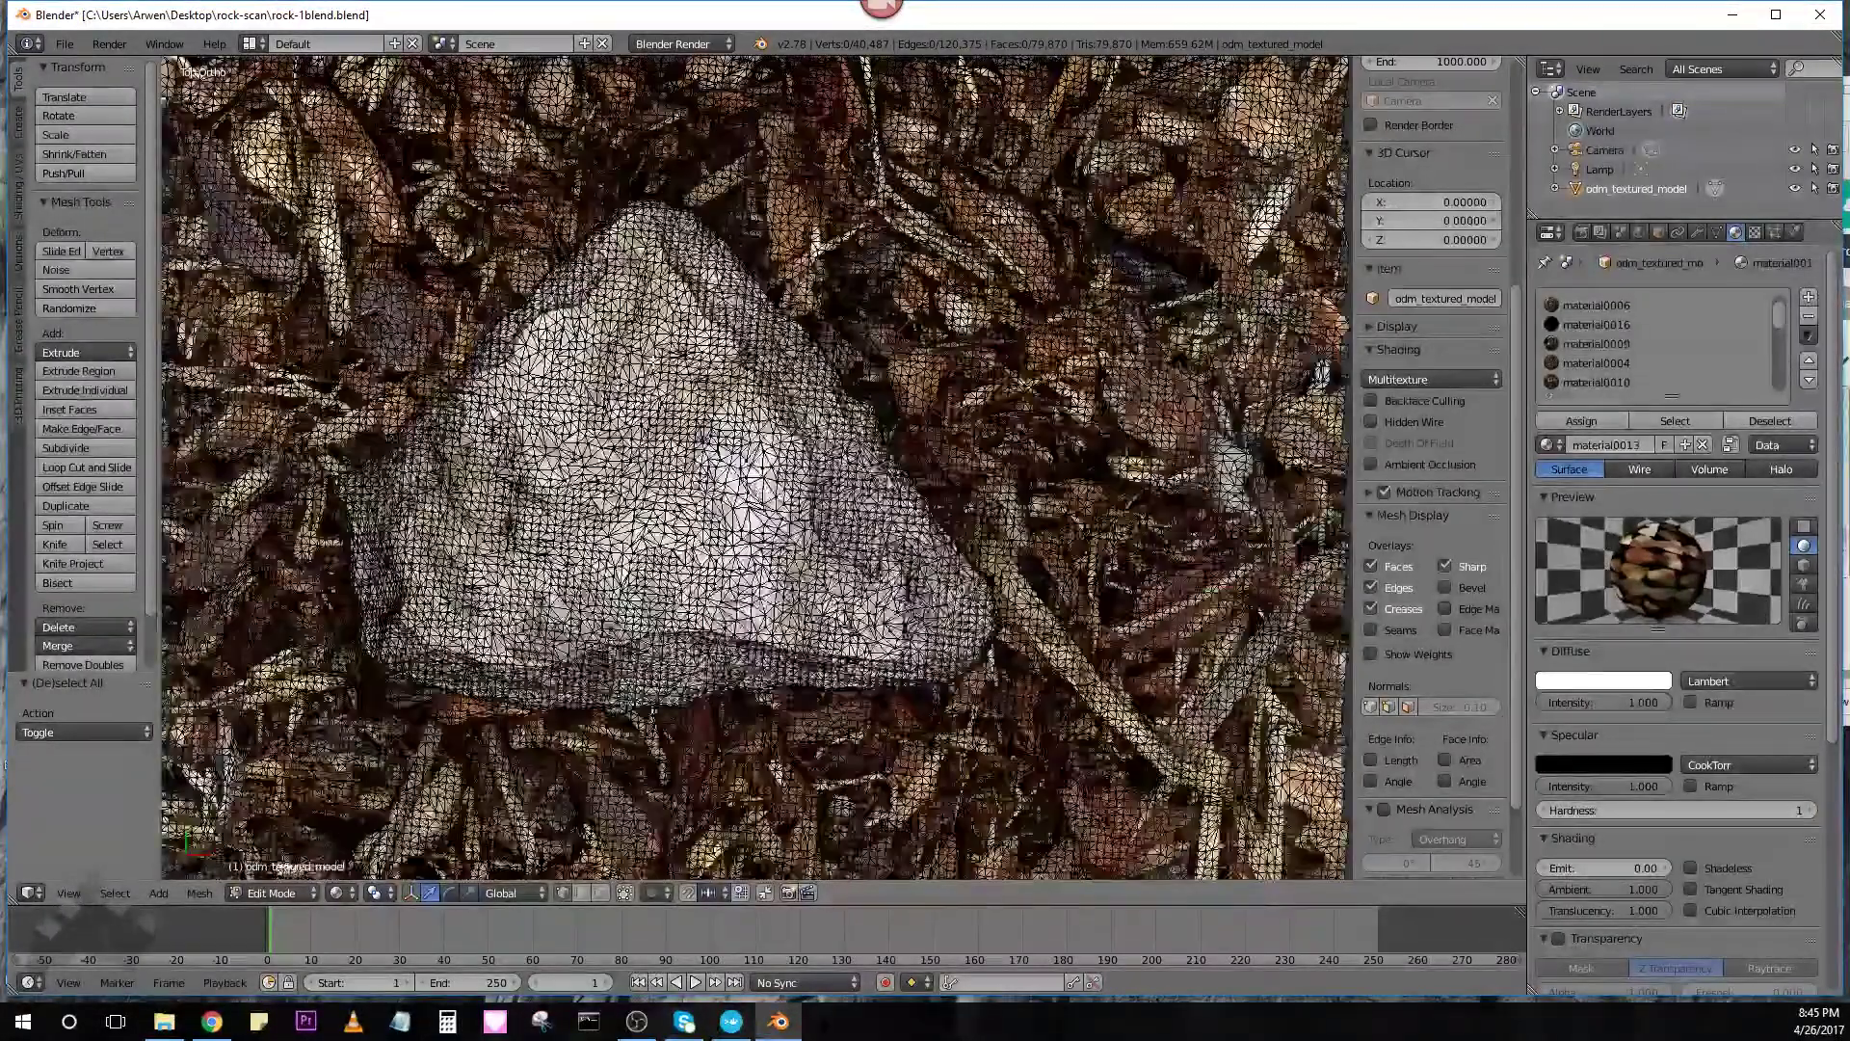
scroll(652, 361, "down", 2)
scroll(652, 362, "down", 1)
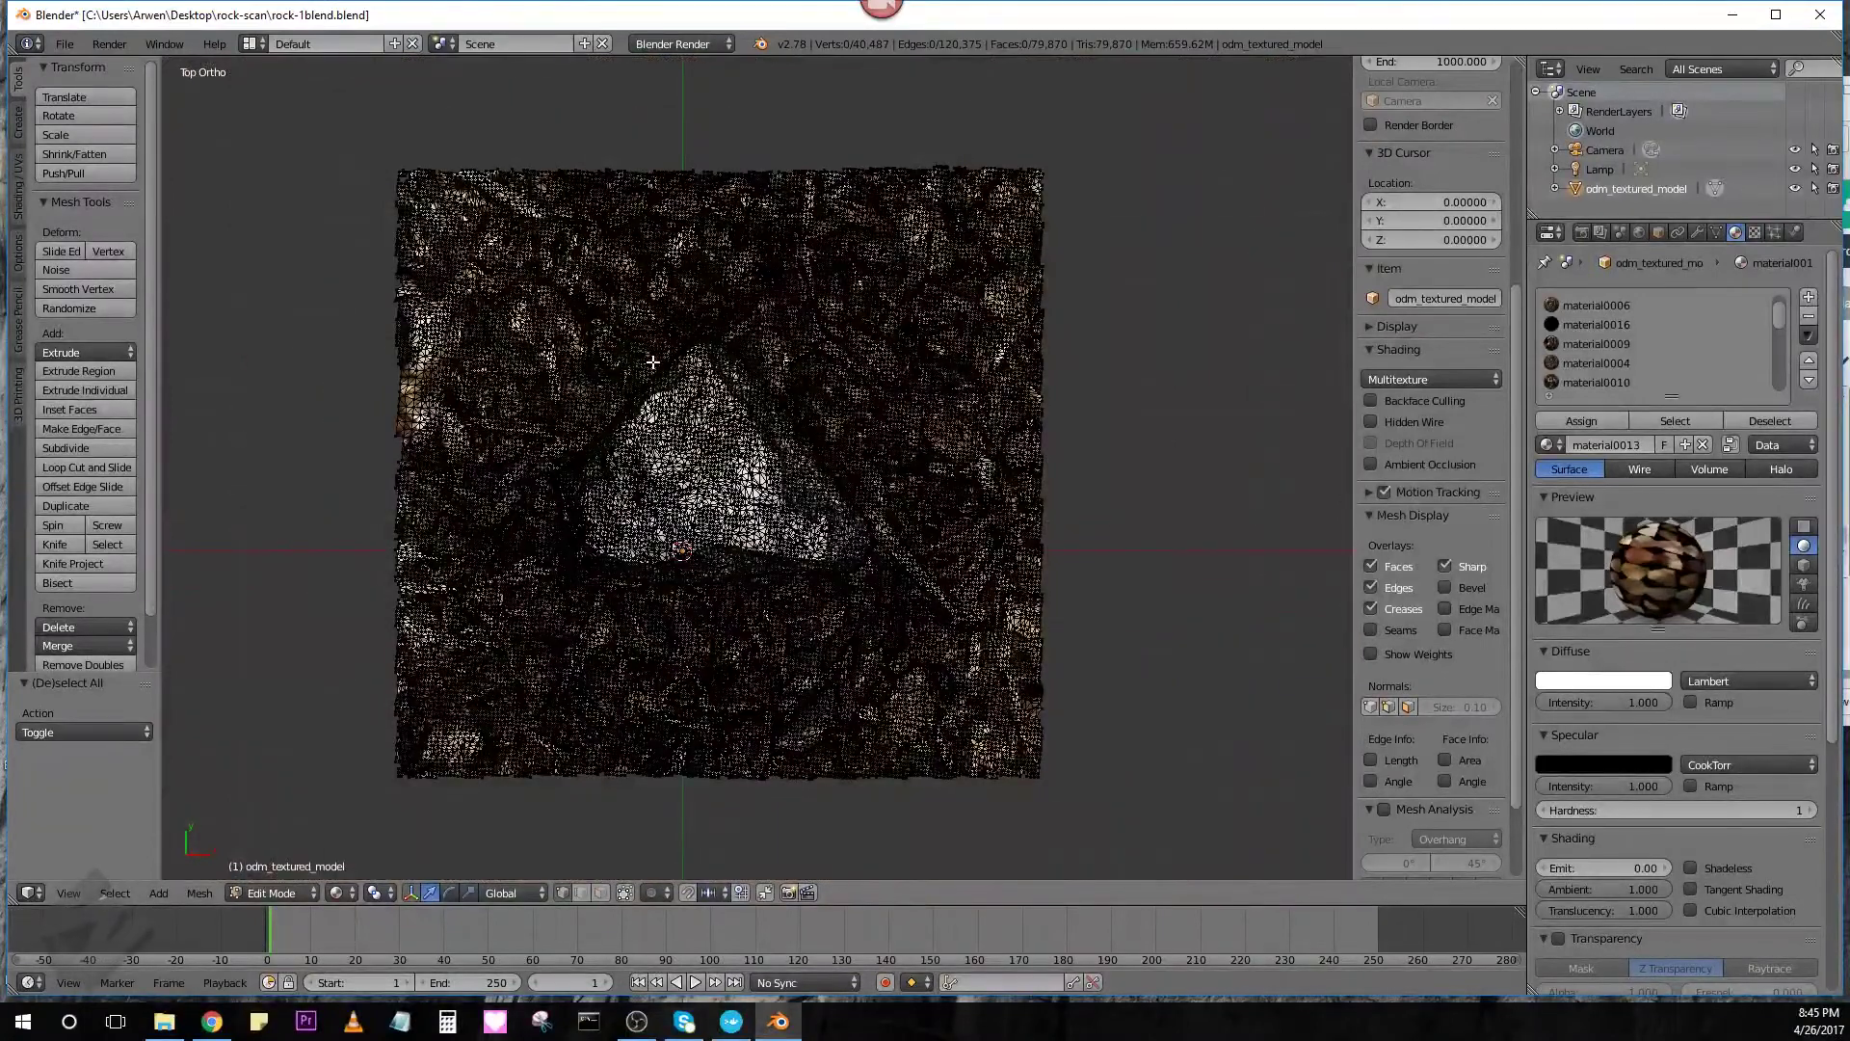
key("b")
left_click_drag(357, 132, 1143, 322)
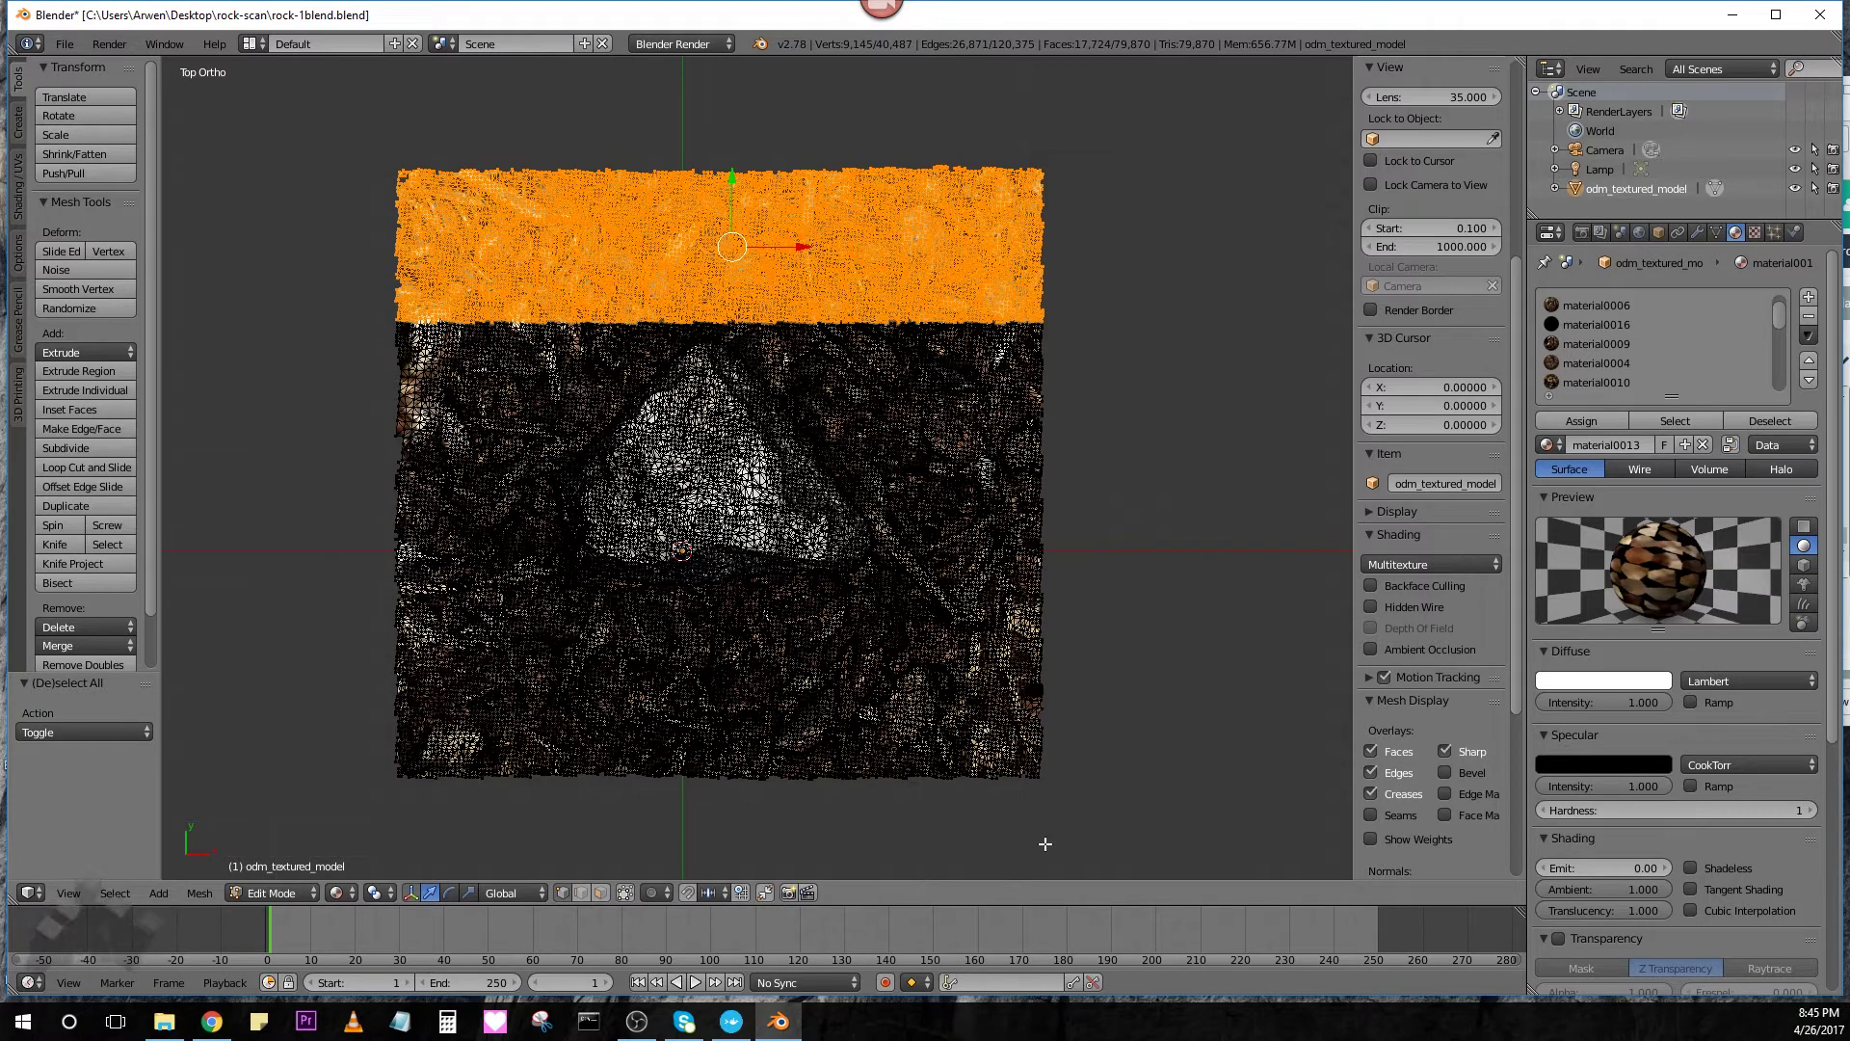
key("b")
left_click_drag(1096, 832, 348, 615)
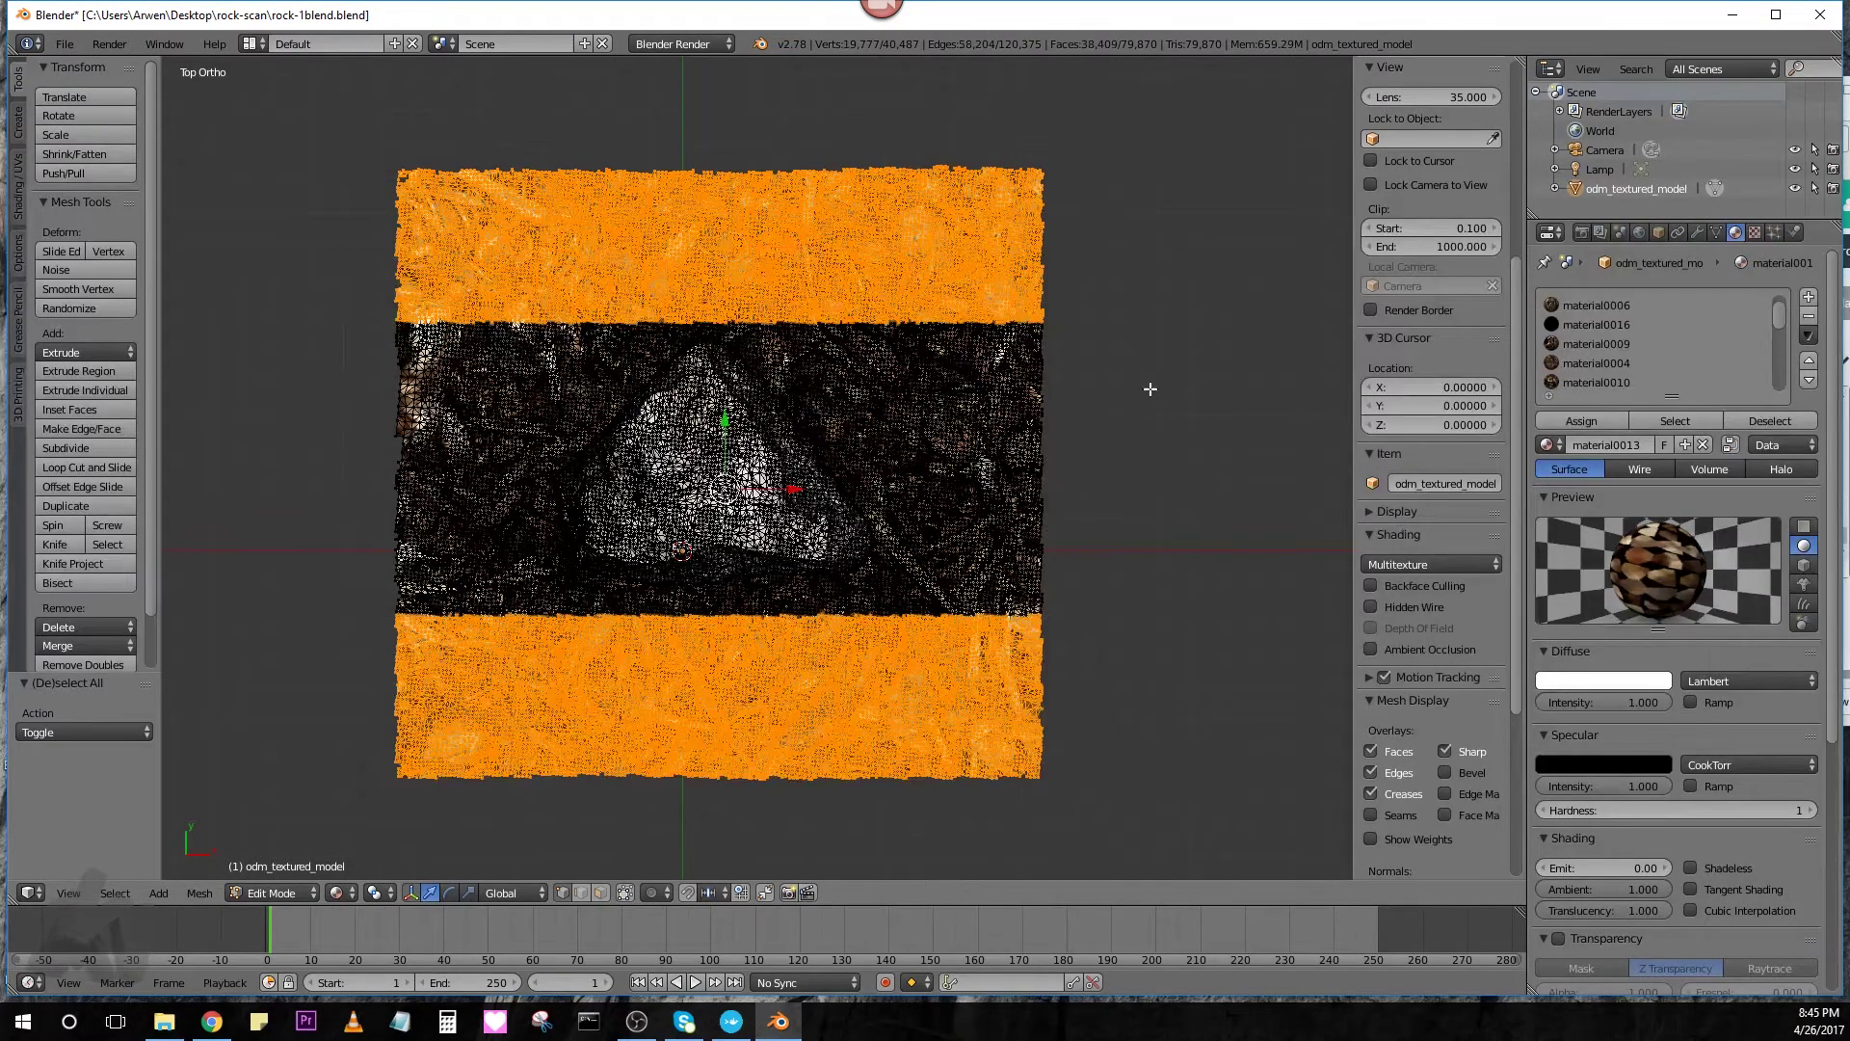
Add the right and left border strips to the selection and delete those vertices
key("b")
left_click_drag(1097, 144, 889, 813)
key("b")
left_click_drag(372, 146, 532, 829)
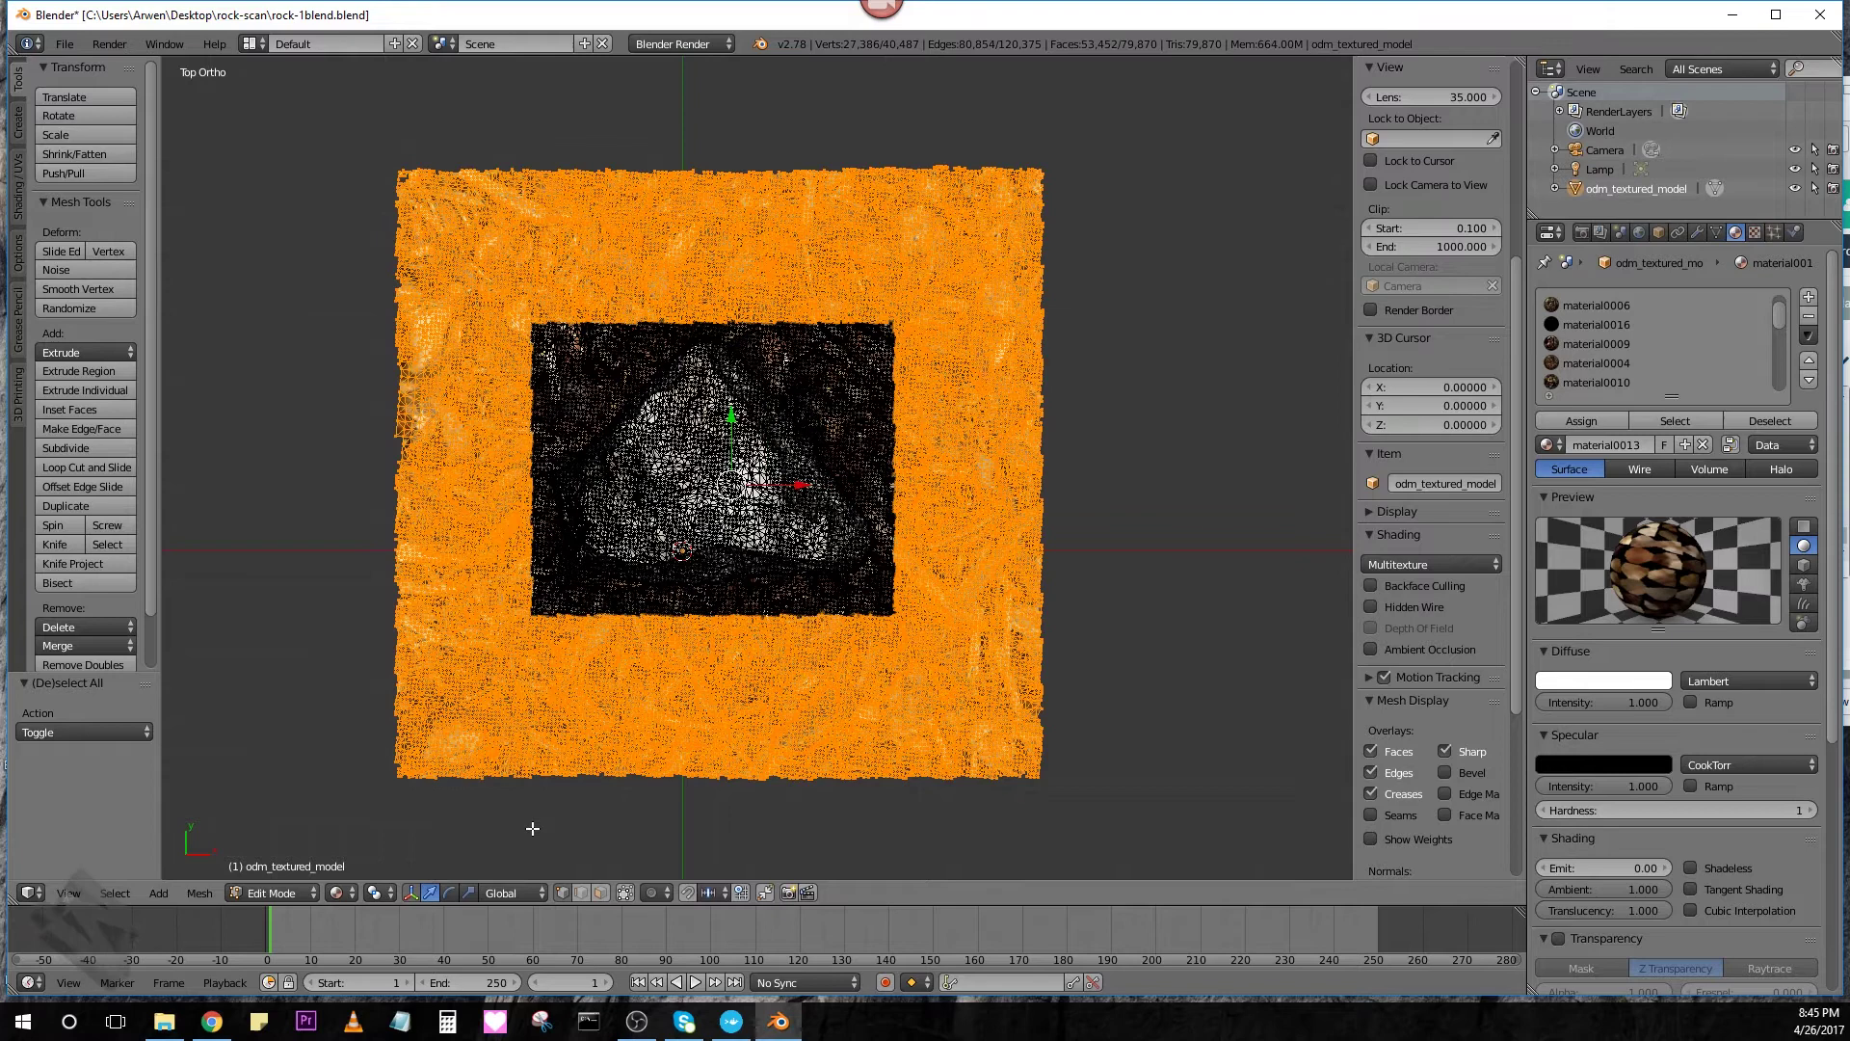
key("x")
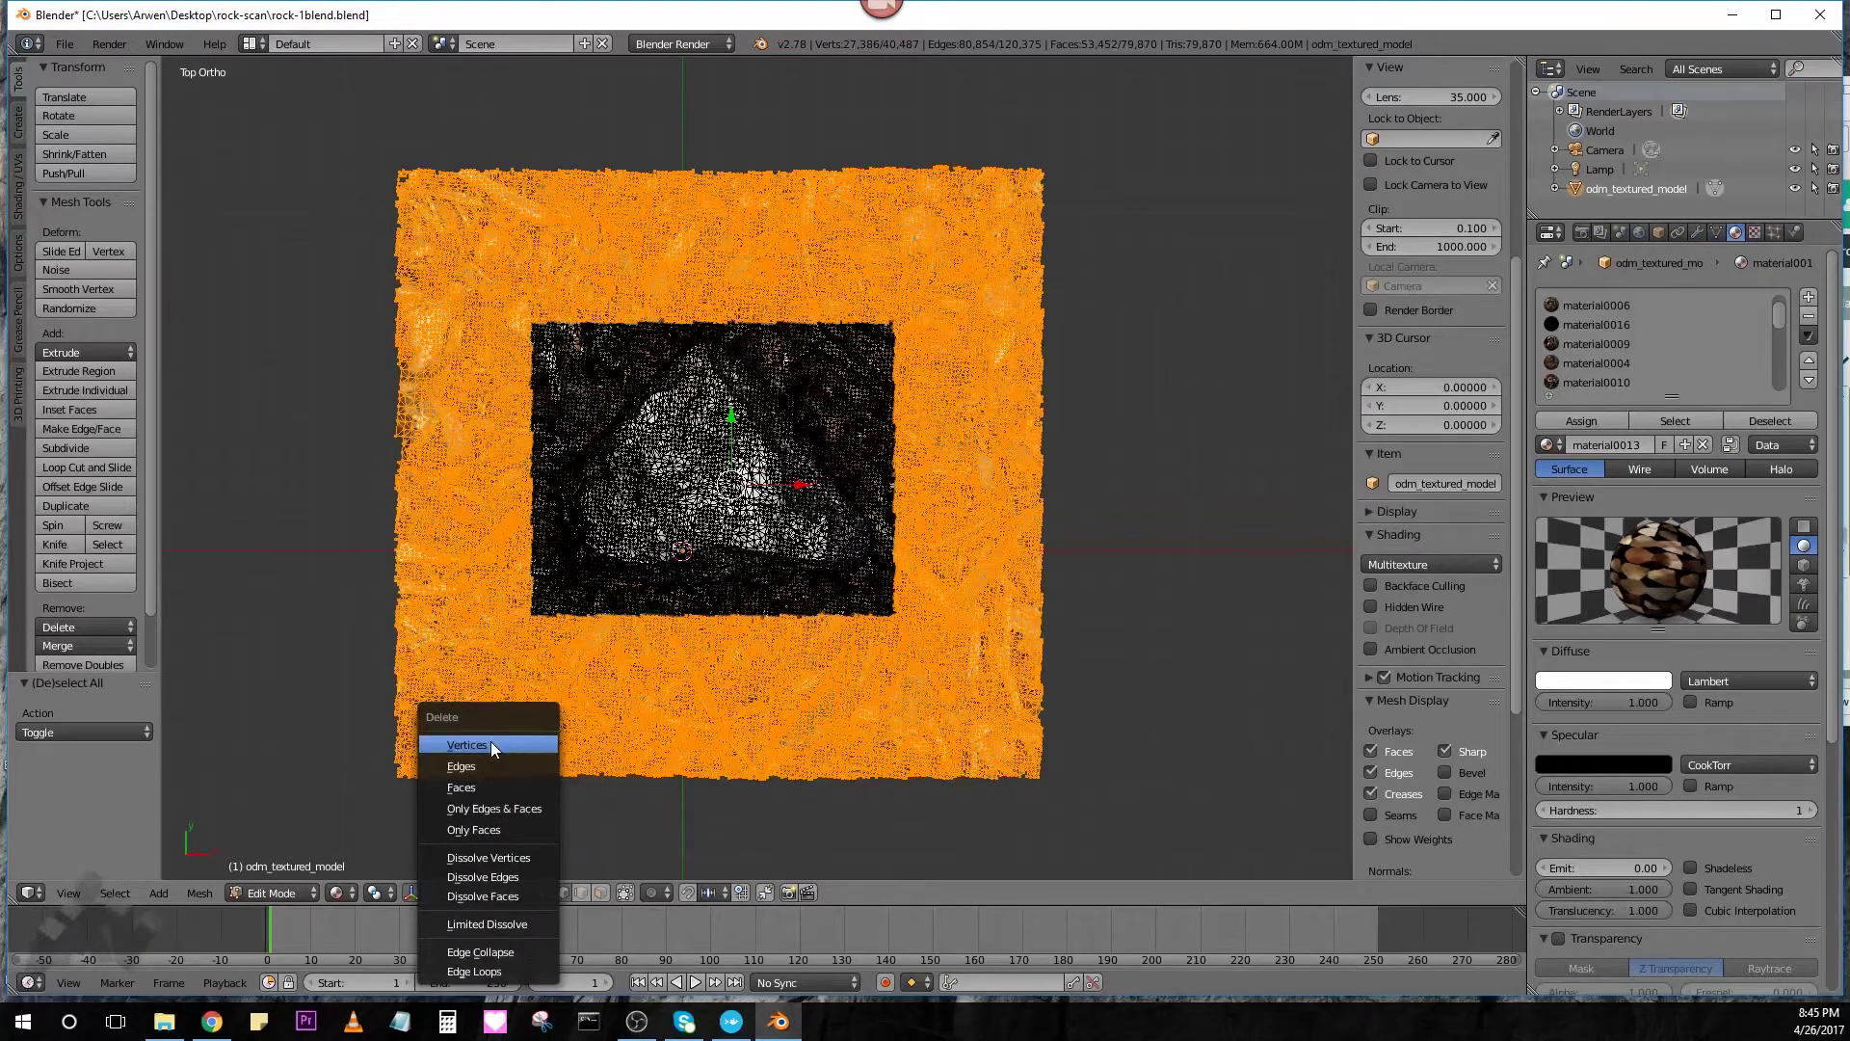
left_click(490, 741)
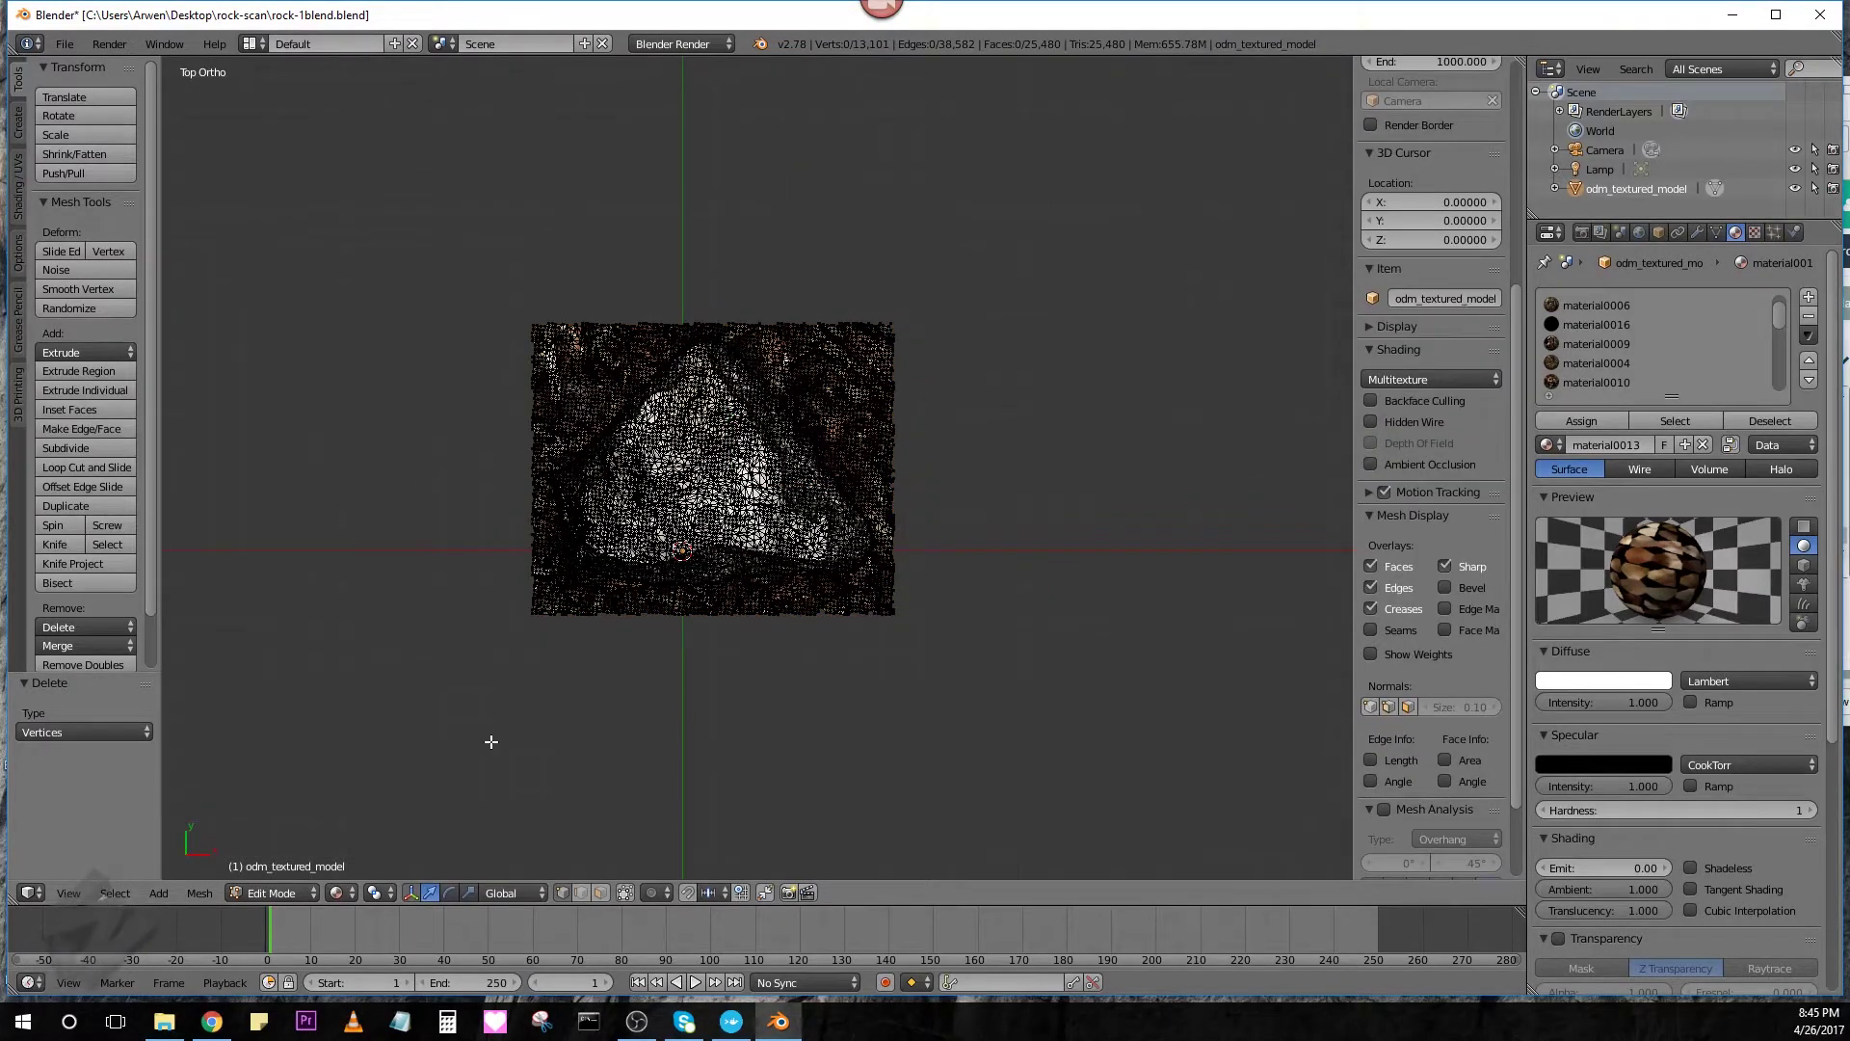
Back in Object Mode, inspect the trimmed rock from several angles and enlarge the Timeline area
key("Tab")
scroll(490, 741, "up", 2)
mouse_move(747, 733)
middle_mouse_down()
mouse_move(733, 547)
mouse_move(570, 438)
mouse_move(717, 496)
mouse_move(750, 549)
middle_mouse_up()
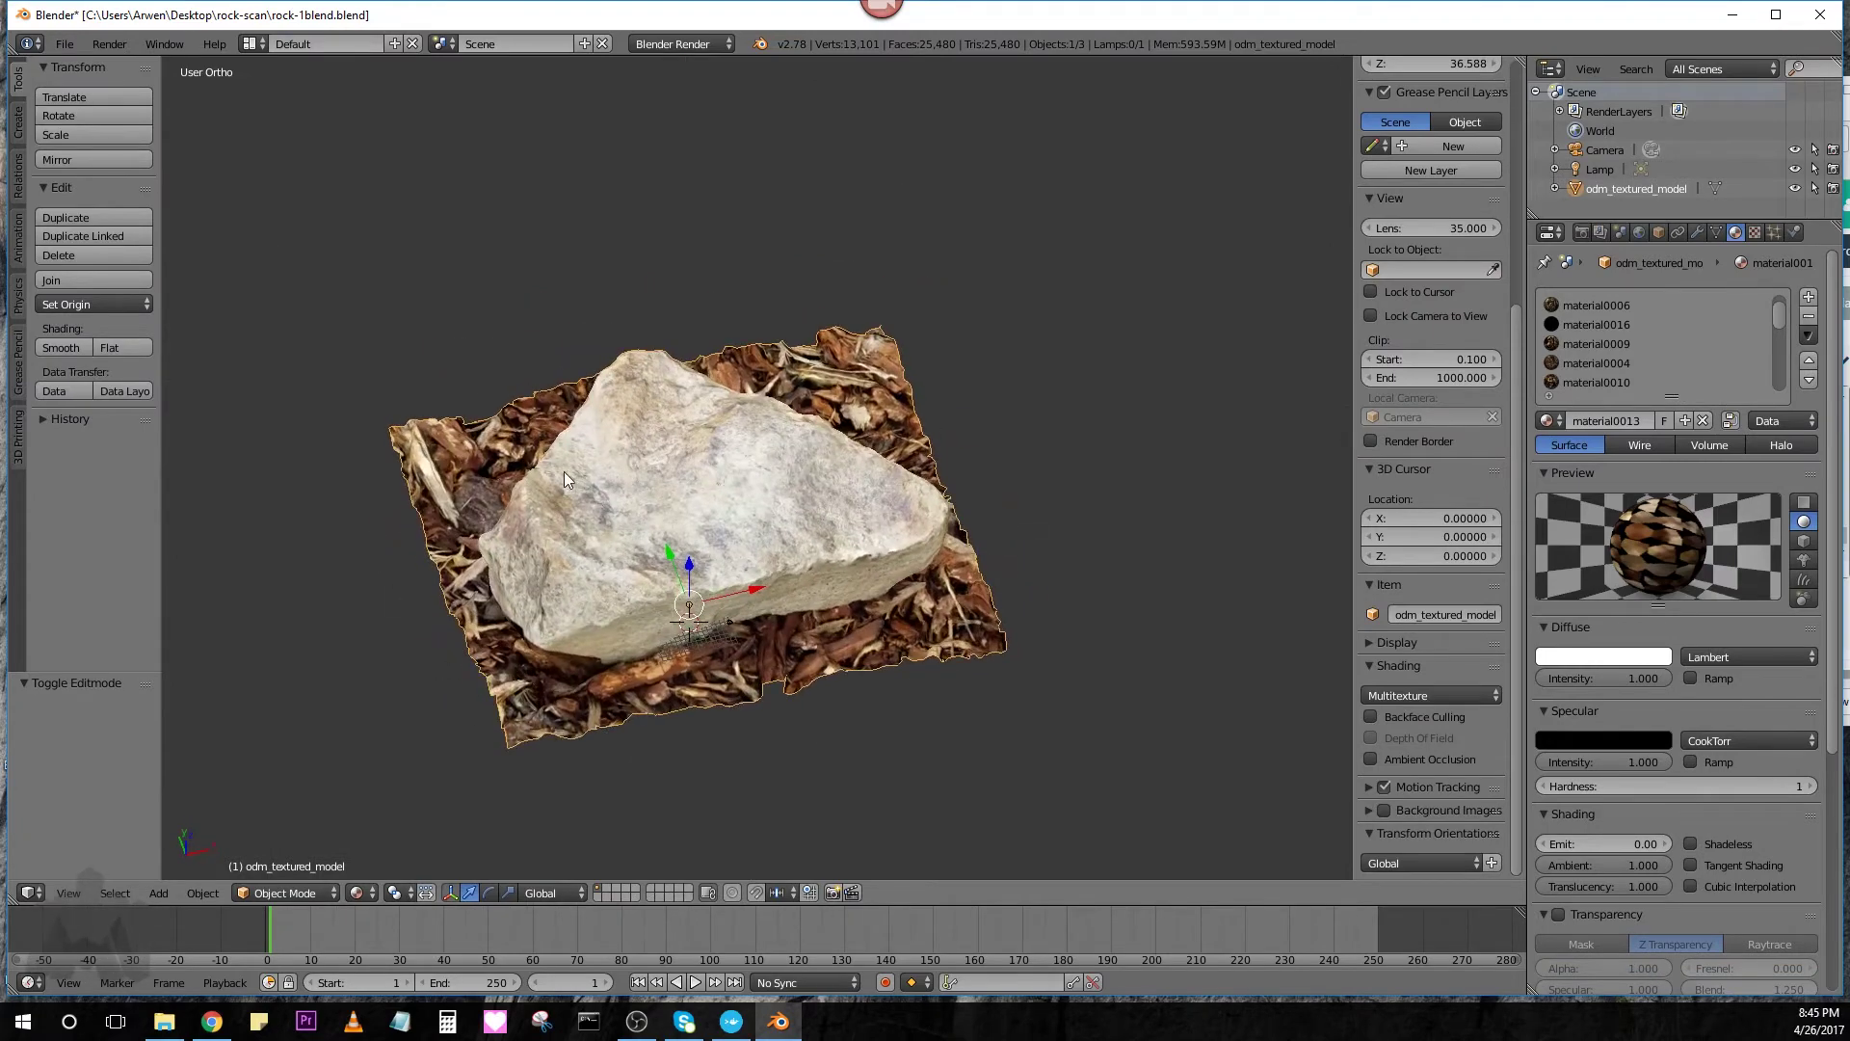
mouse_move(565, 471)
middle_mouse_down()
mouse_move(690, 518)
mouse_move(737, 454)
middle_mouse_up()
mouse_move(625, 467)
middle_mouse_down()
mouse_move(735, 496)
mouse_move(740, 438)
middle_mouse_up()
scroll(761, 471, "down", 1)
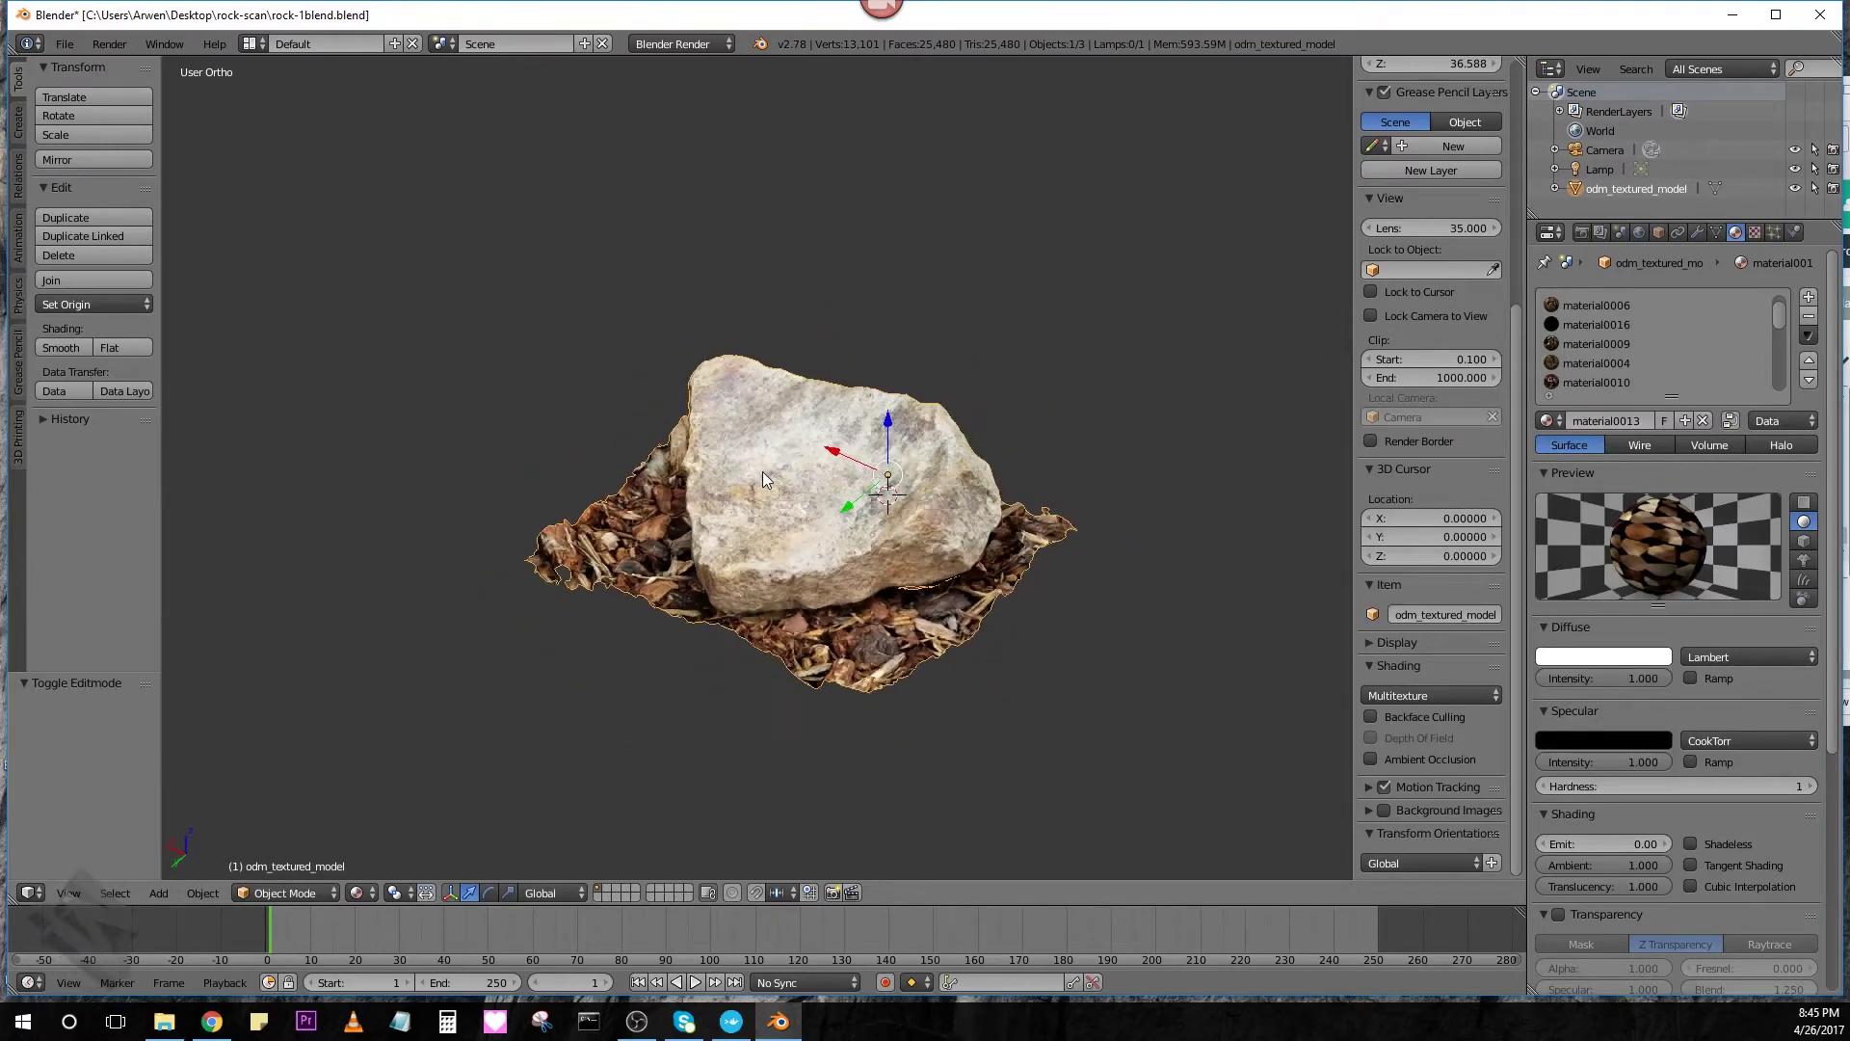
scroll(762, 471, "down", 2)
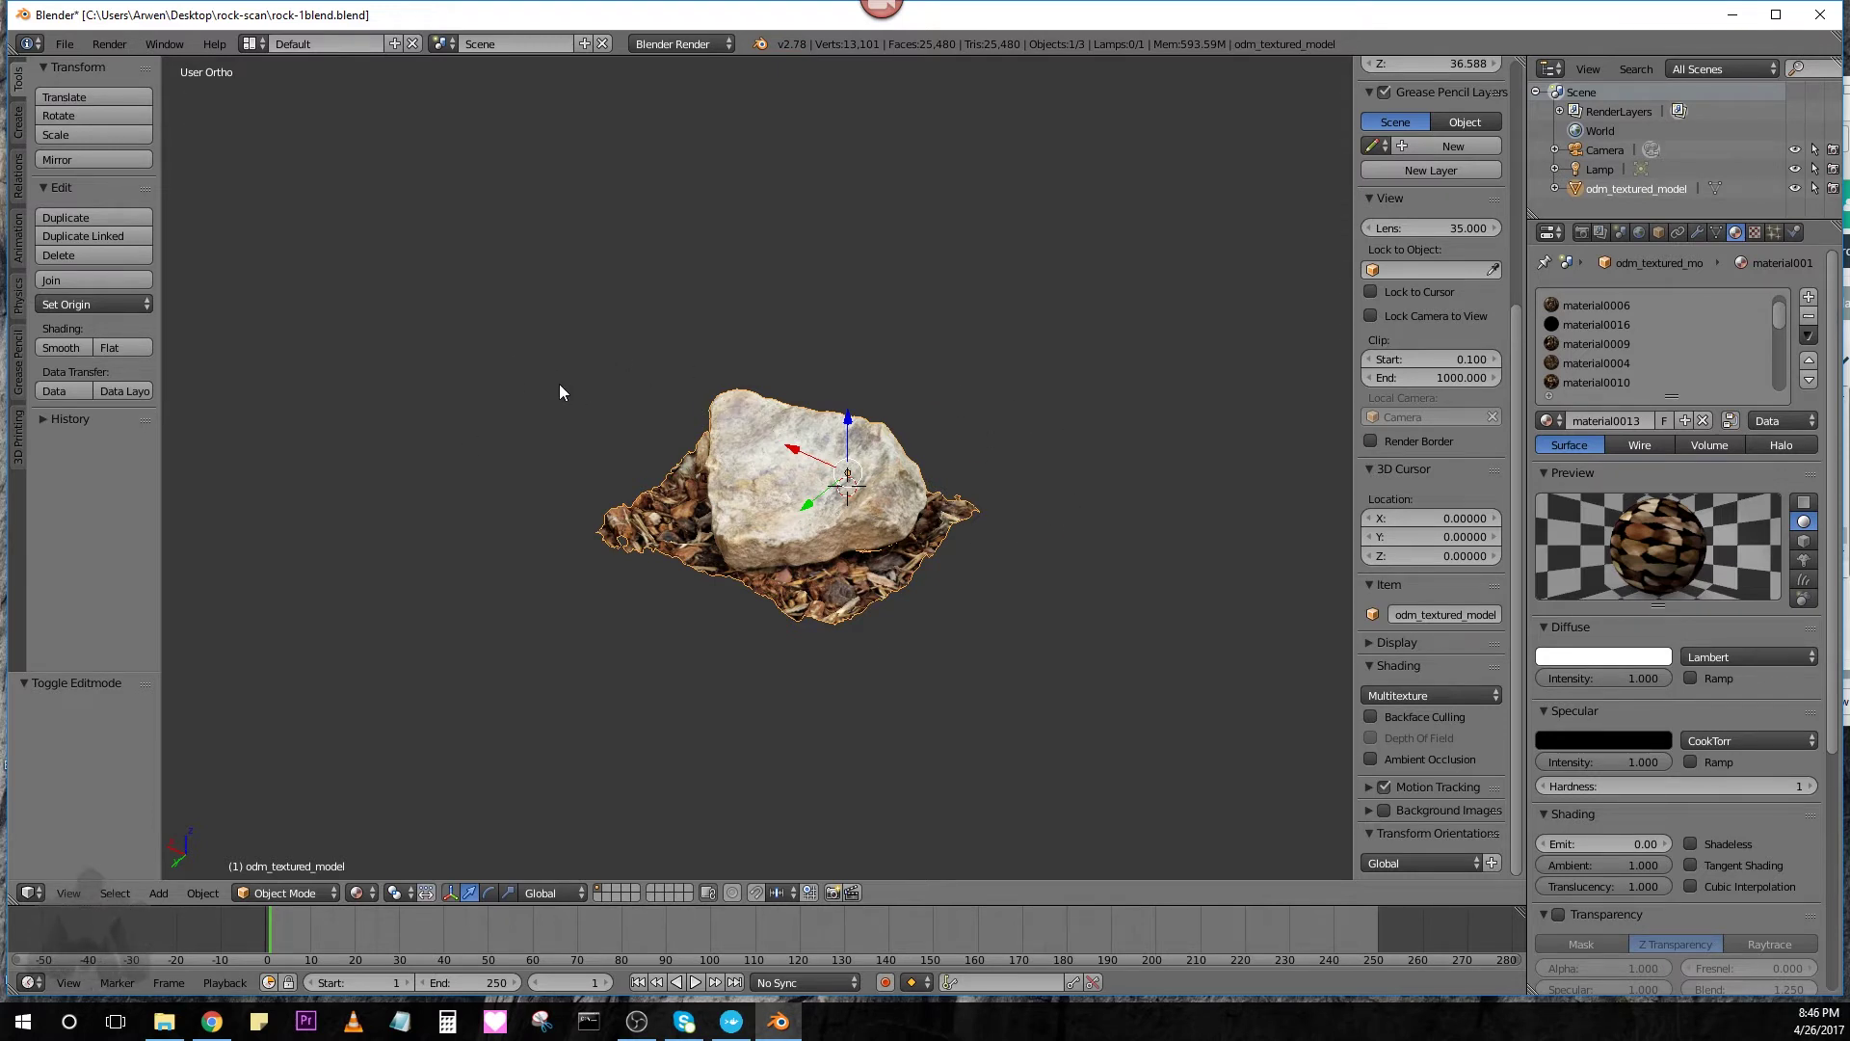
middle_click_drag(556, 377, 666, 387)
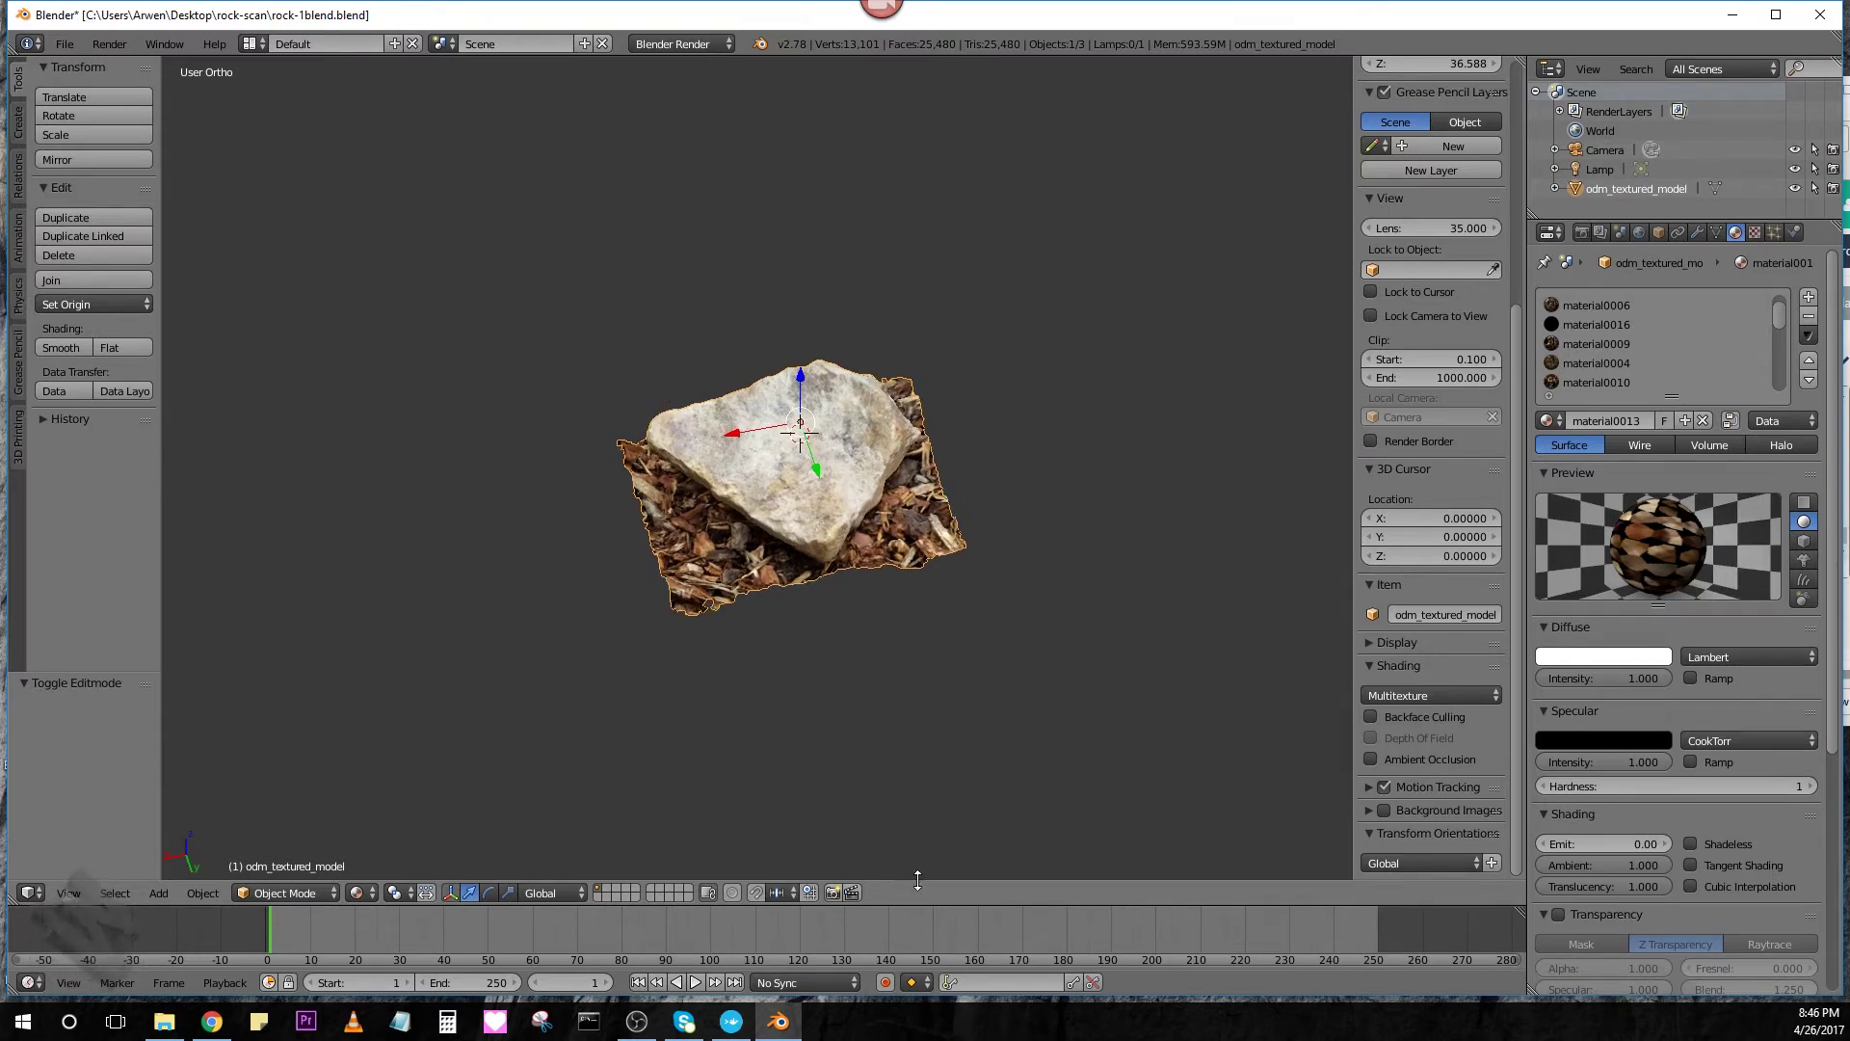
left_click_drag(916, 907, 912, 711)
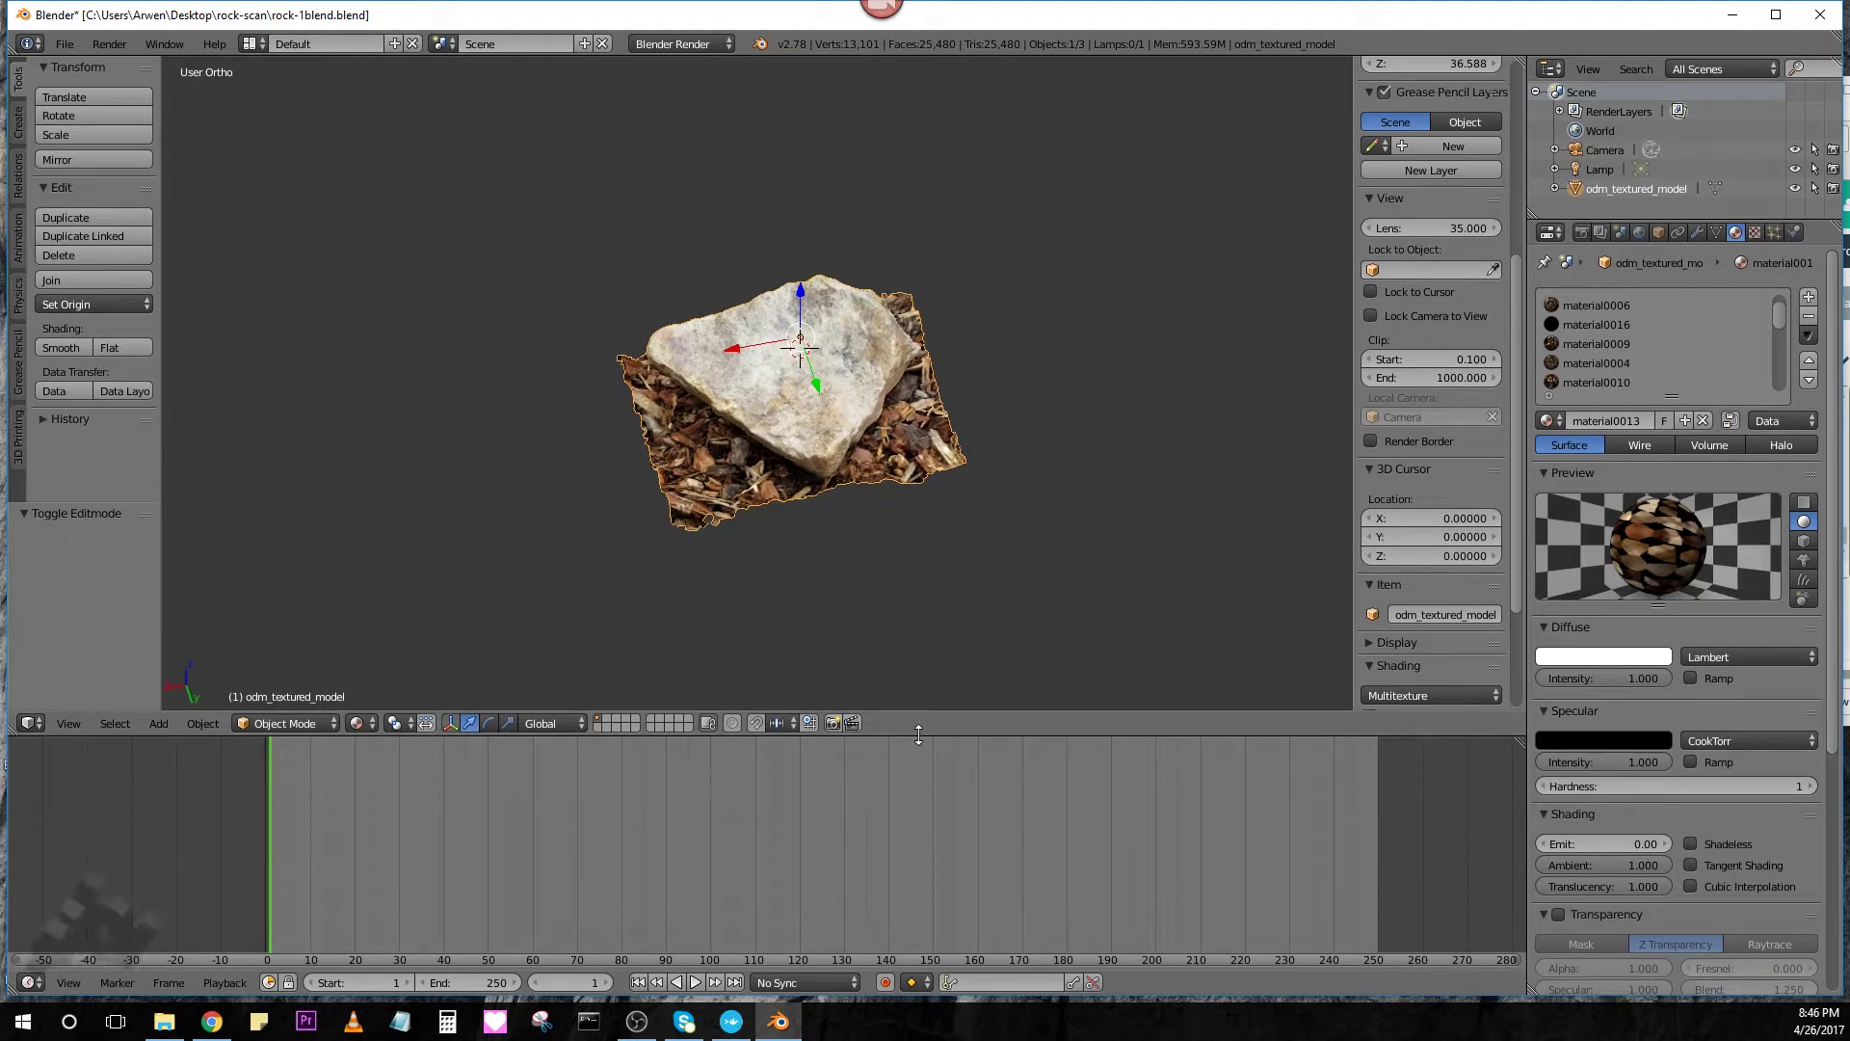
scroll(813, 423, "up", 2)
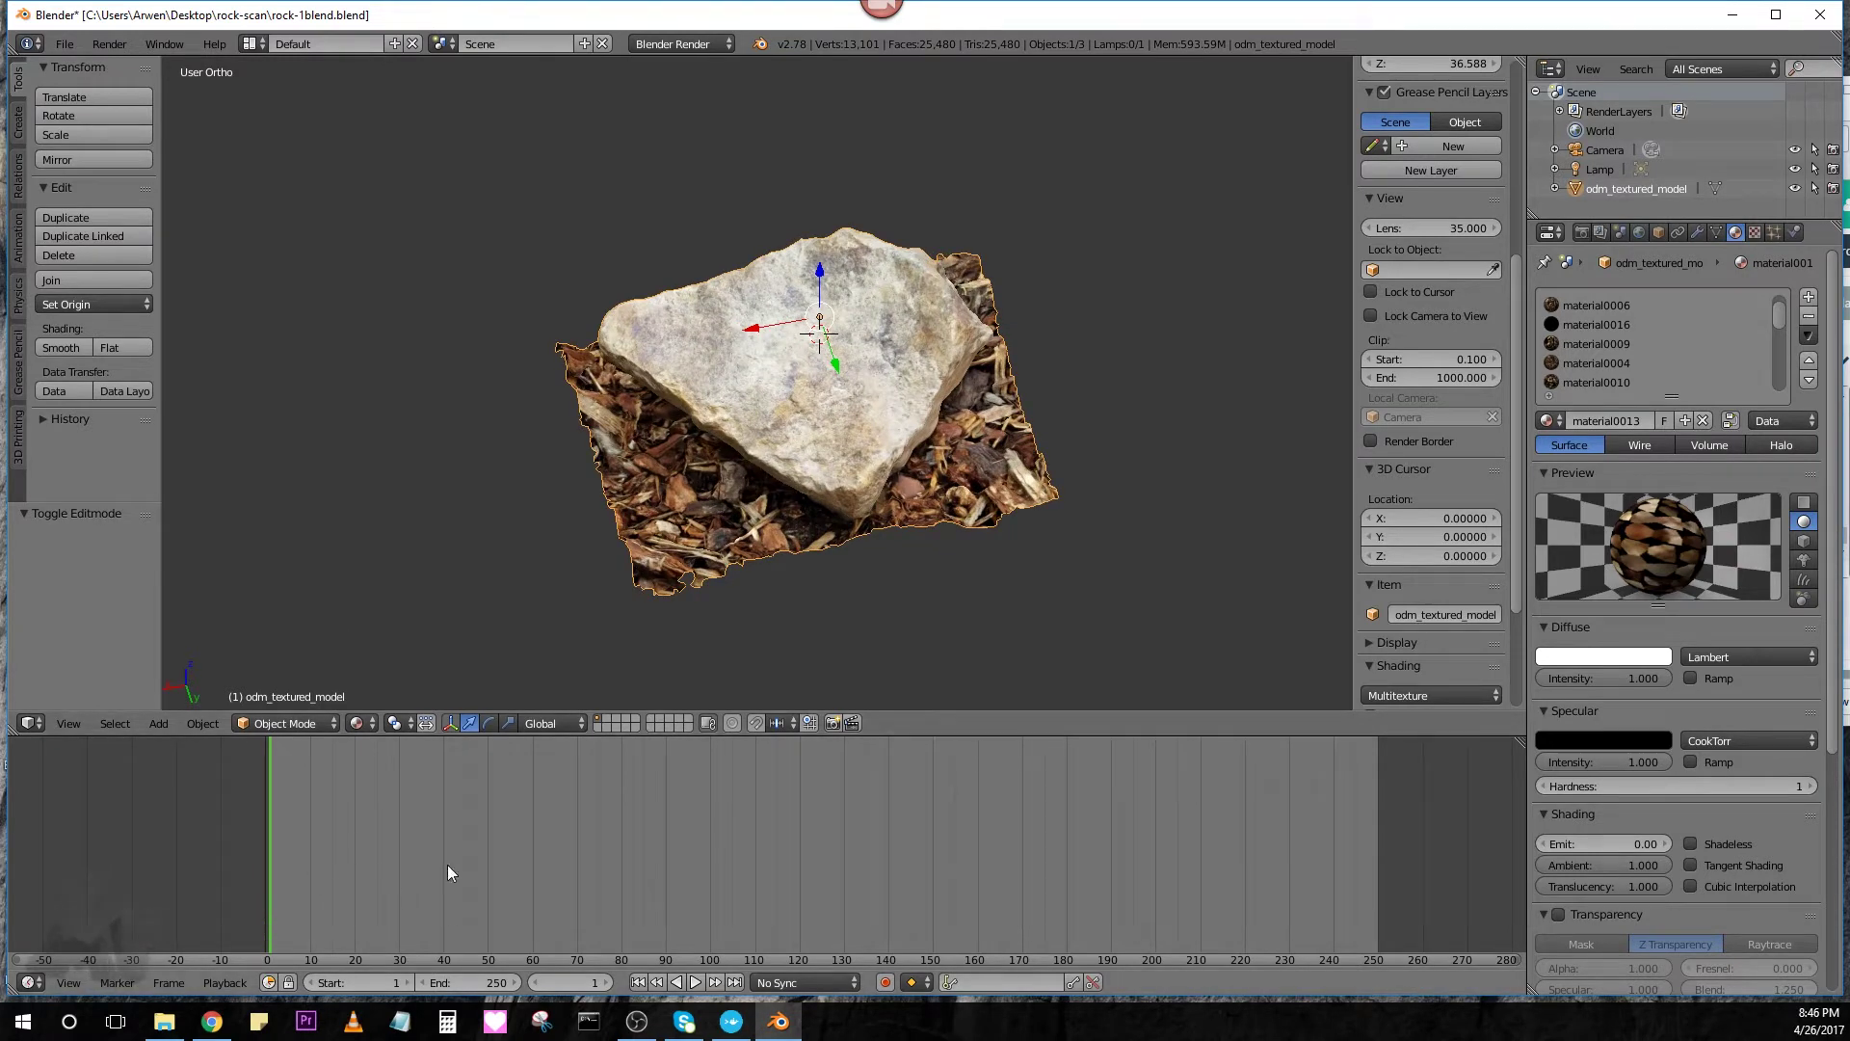
Make the Timeline a UV/Image Editor and review the Object Data, Material and Kd.013 texture settings
left_click(43, 981)
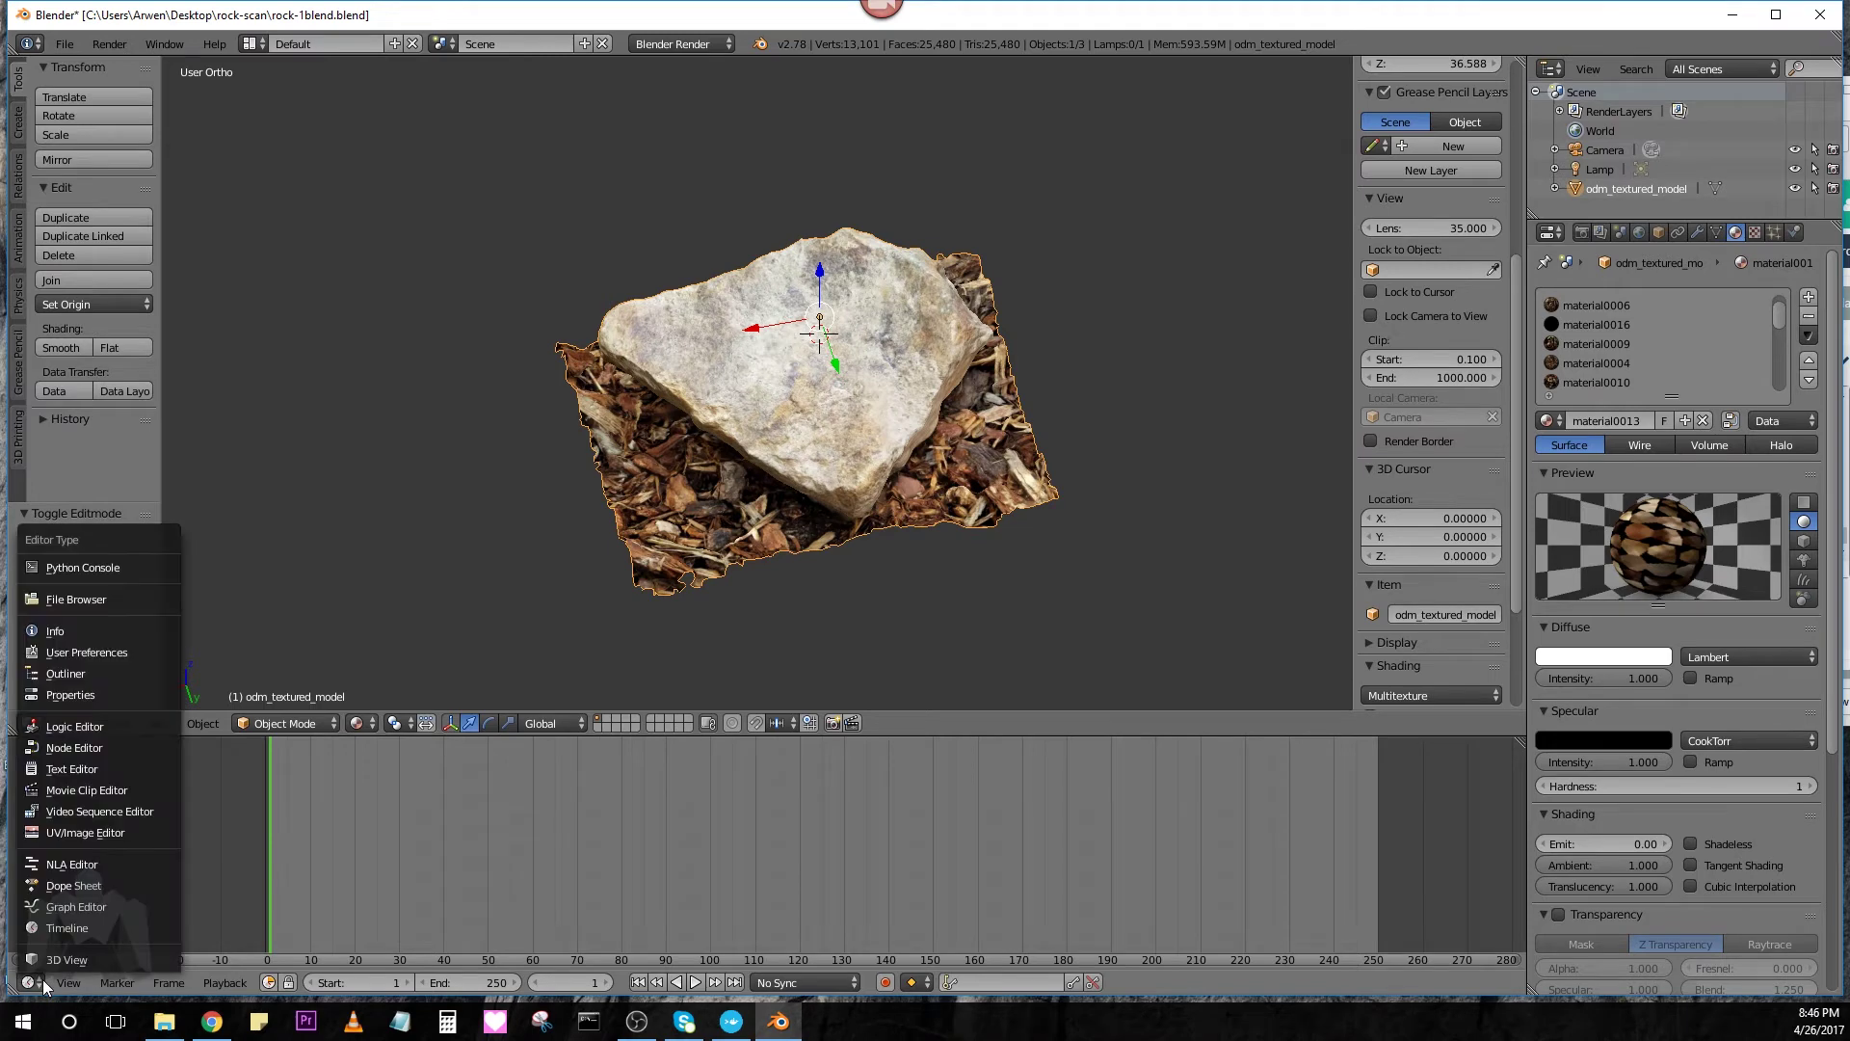
left_click(73, 837)
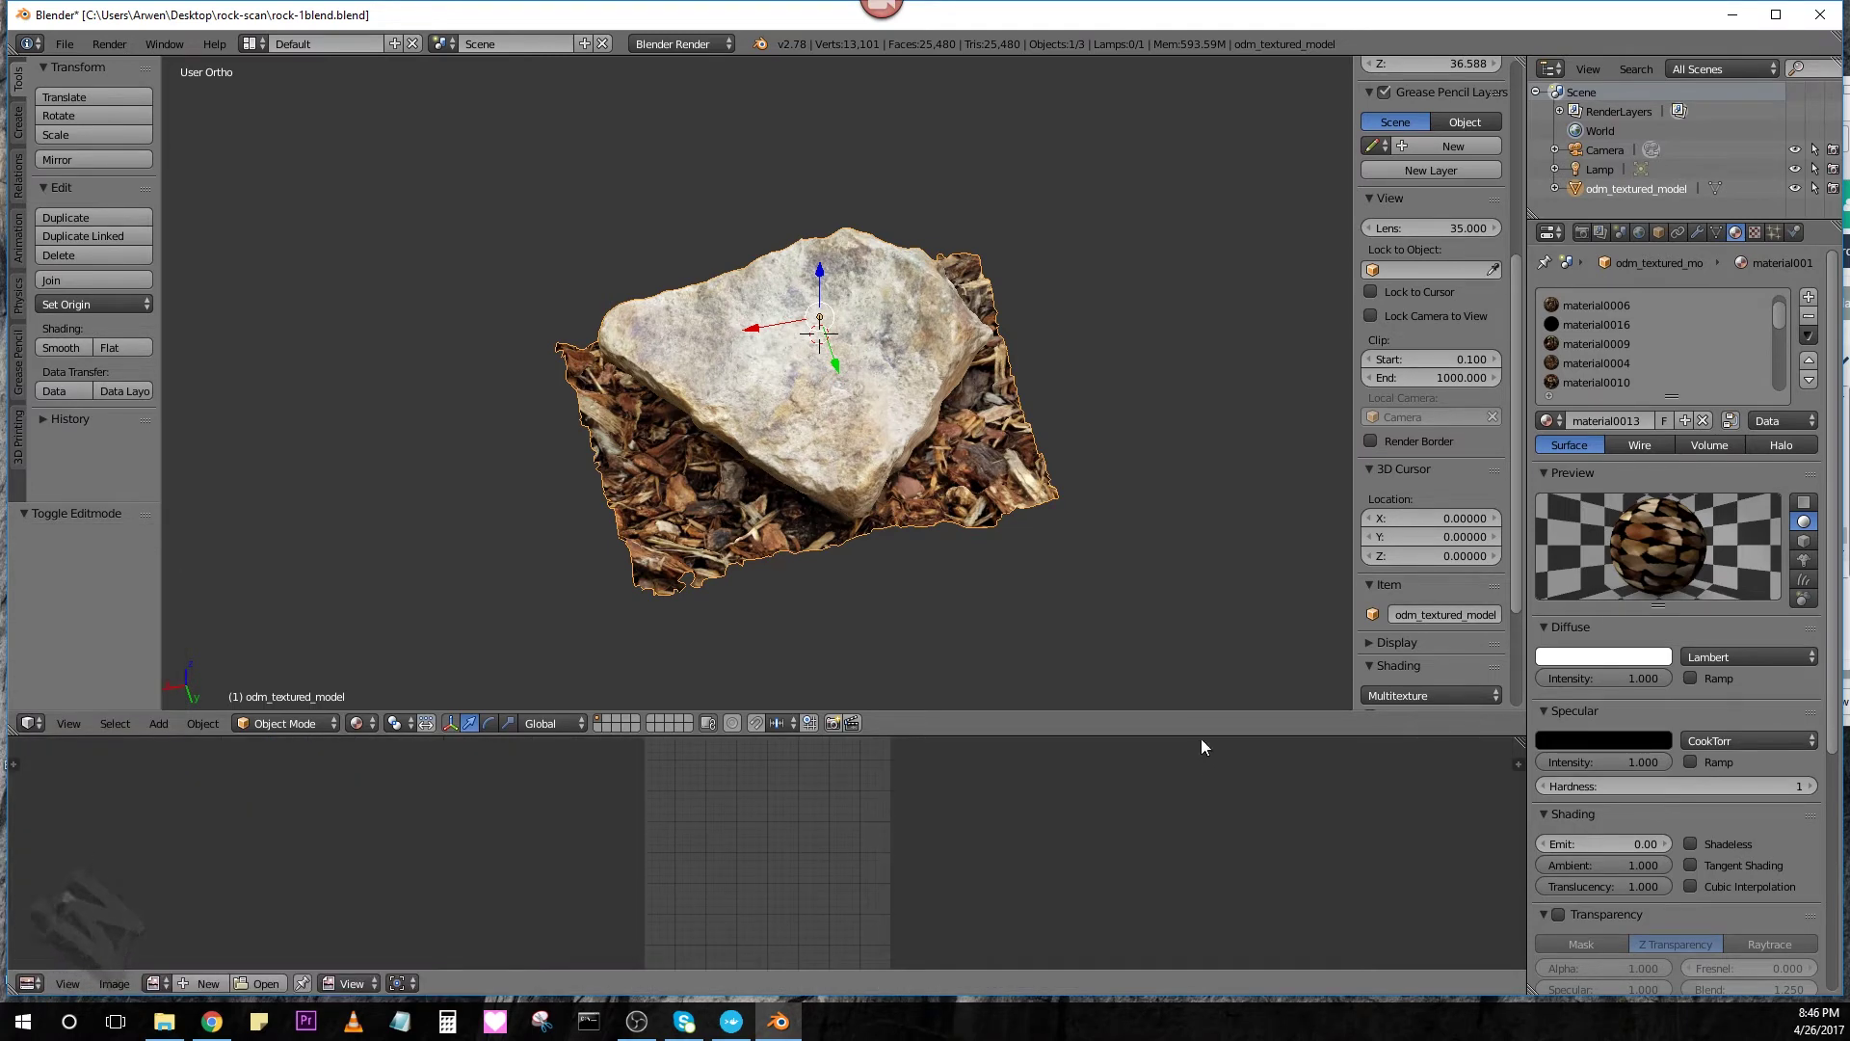
left_click(1719, 236)
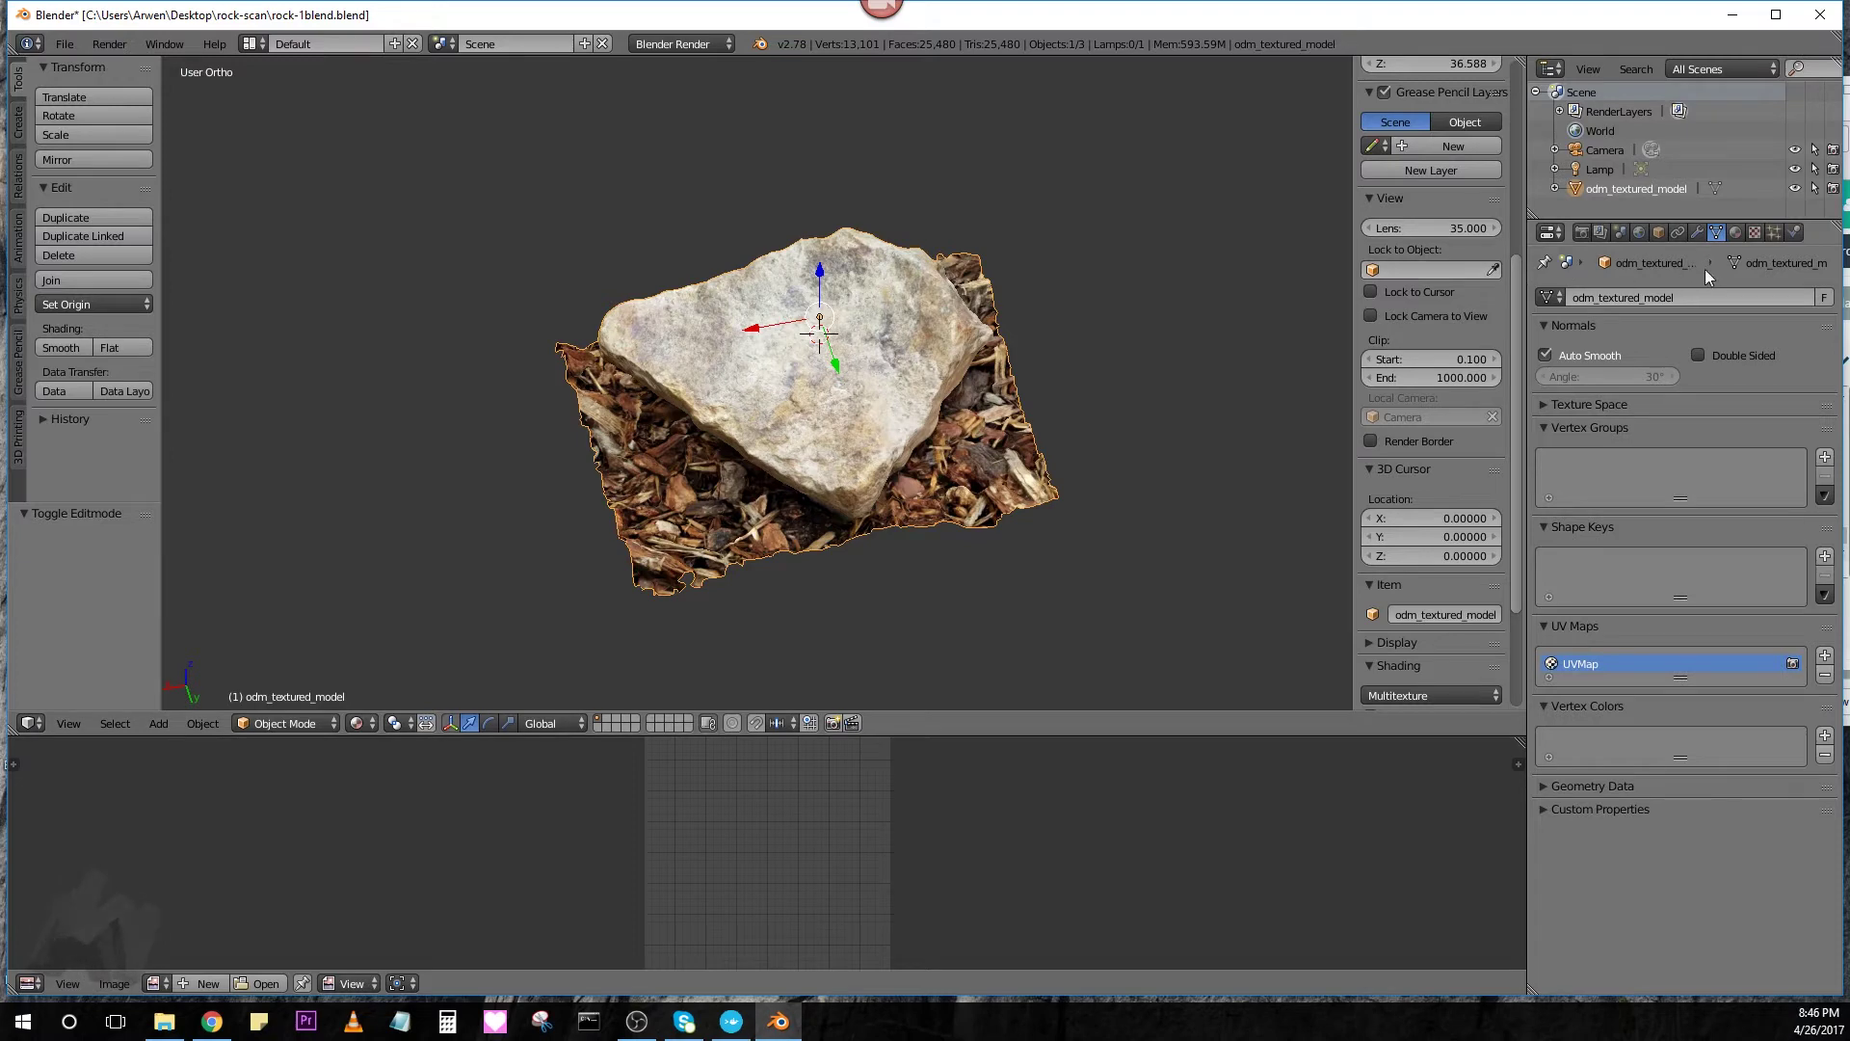
left_click(1738, 234)
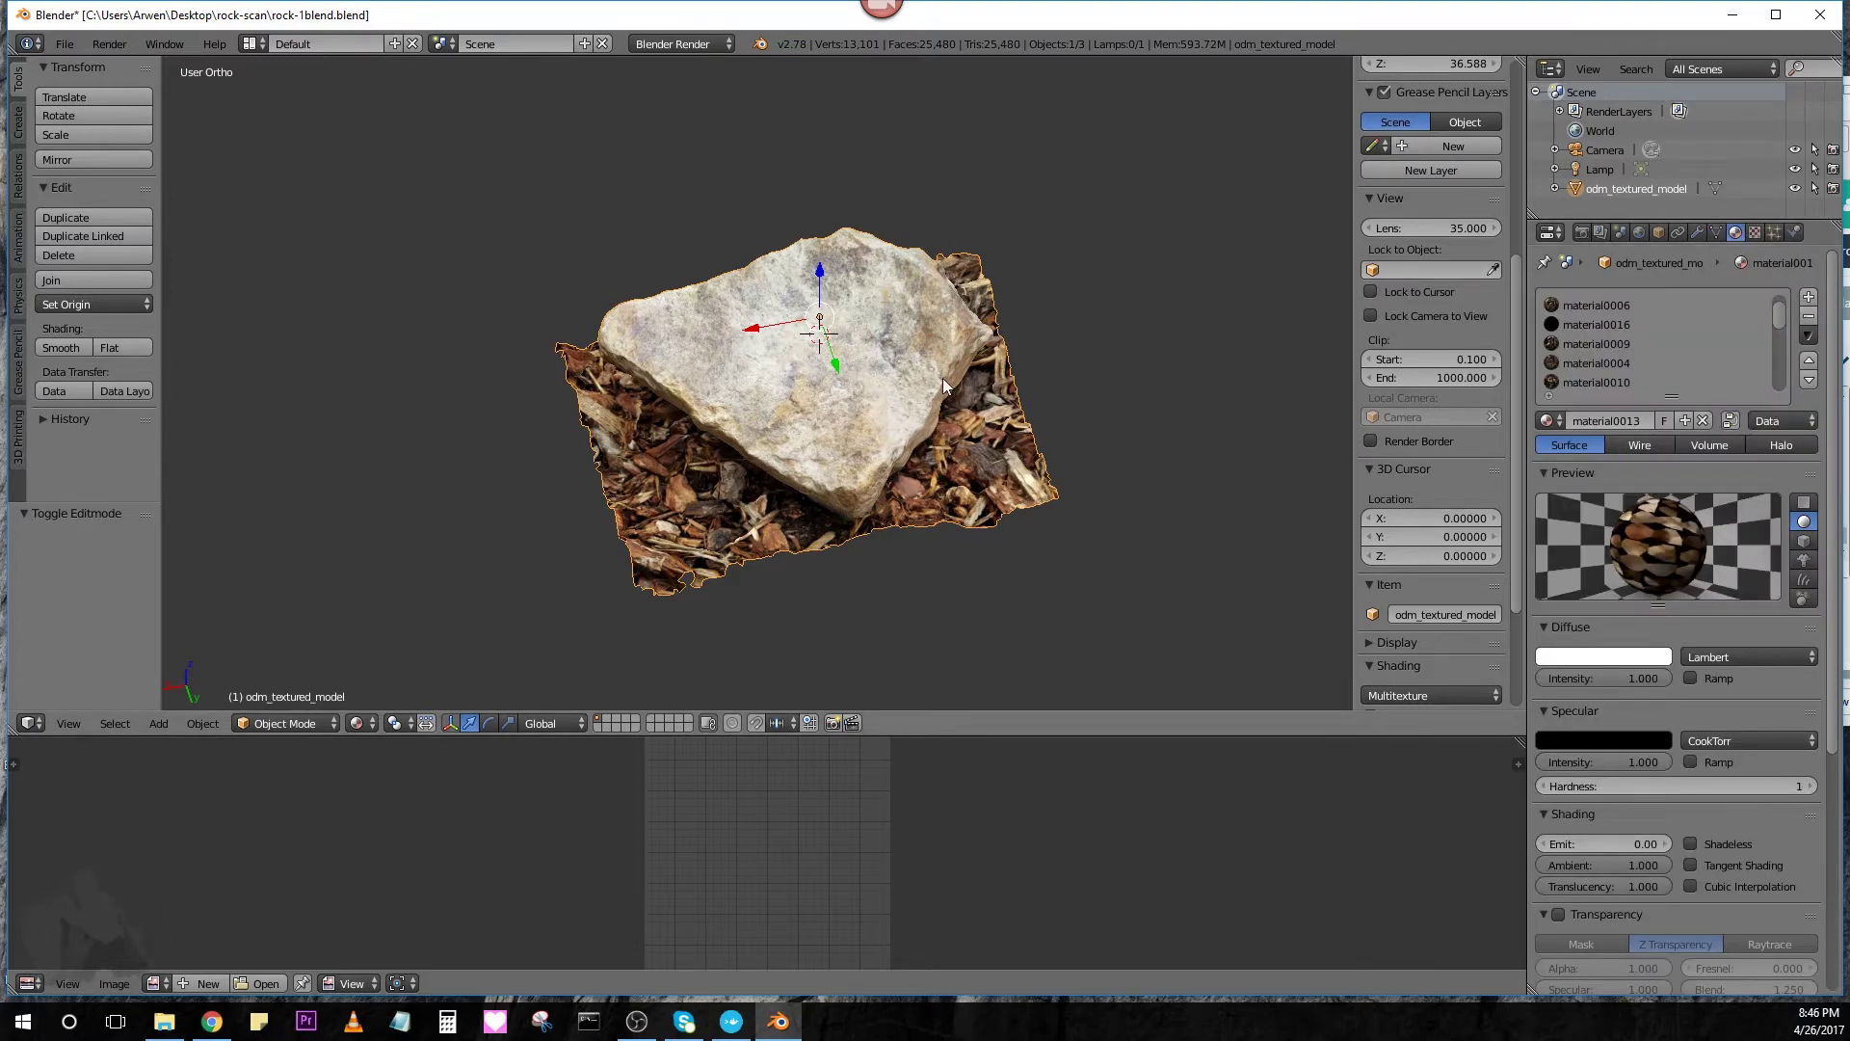
left_click(1754, 232)
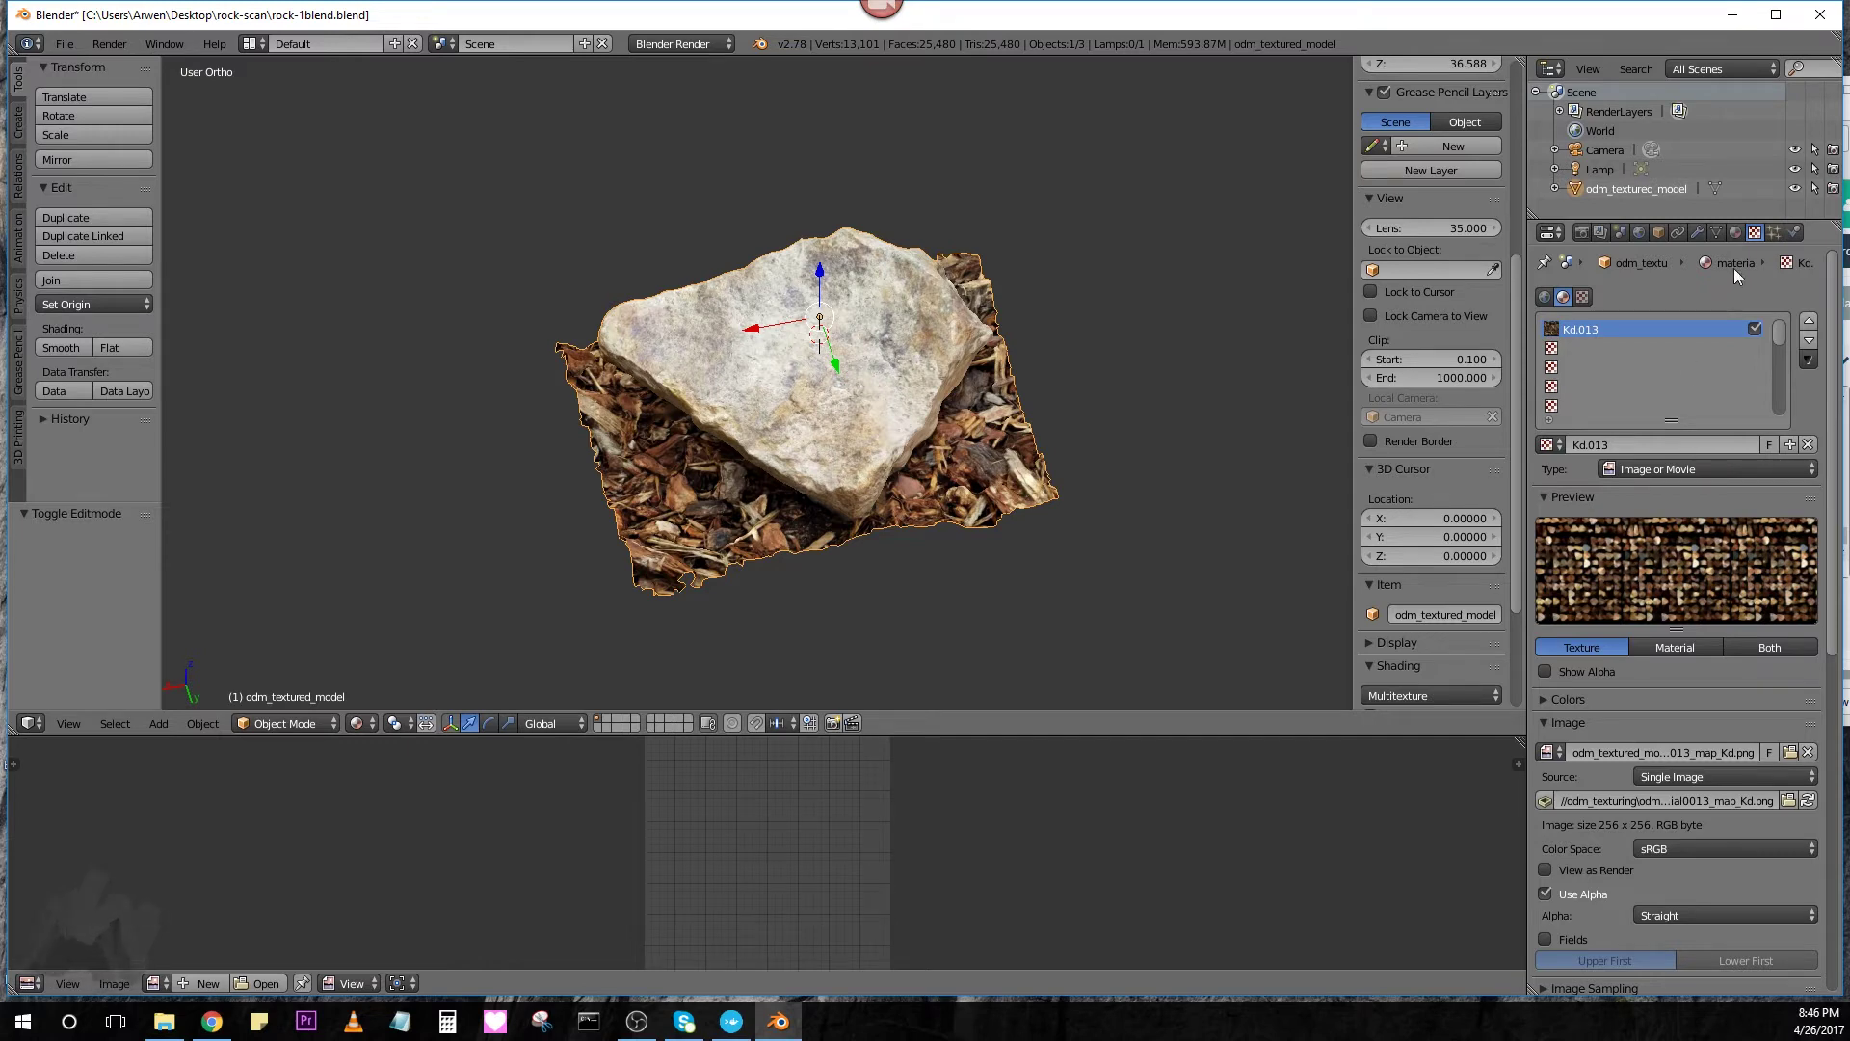
left_click(1736, 234)
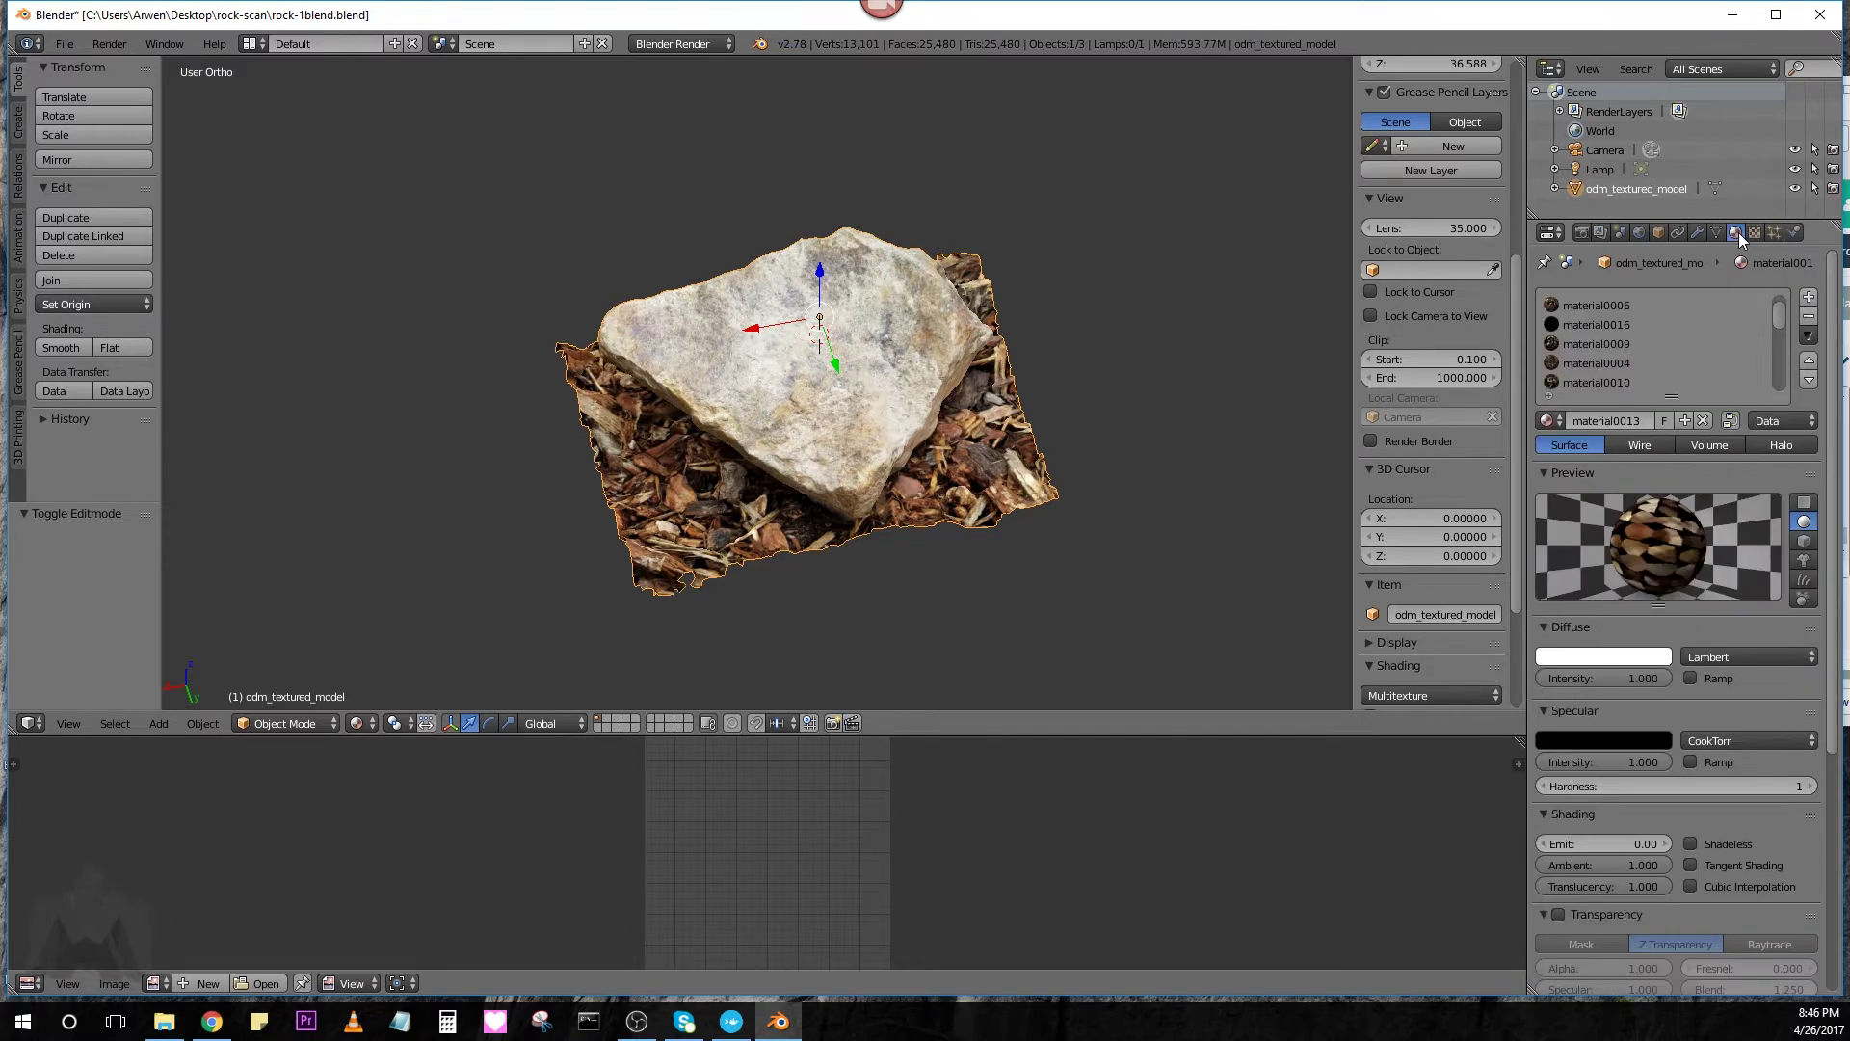
left_click(1717, 233)
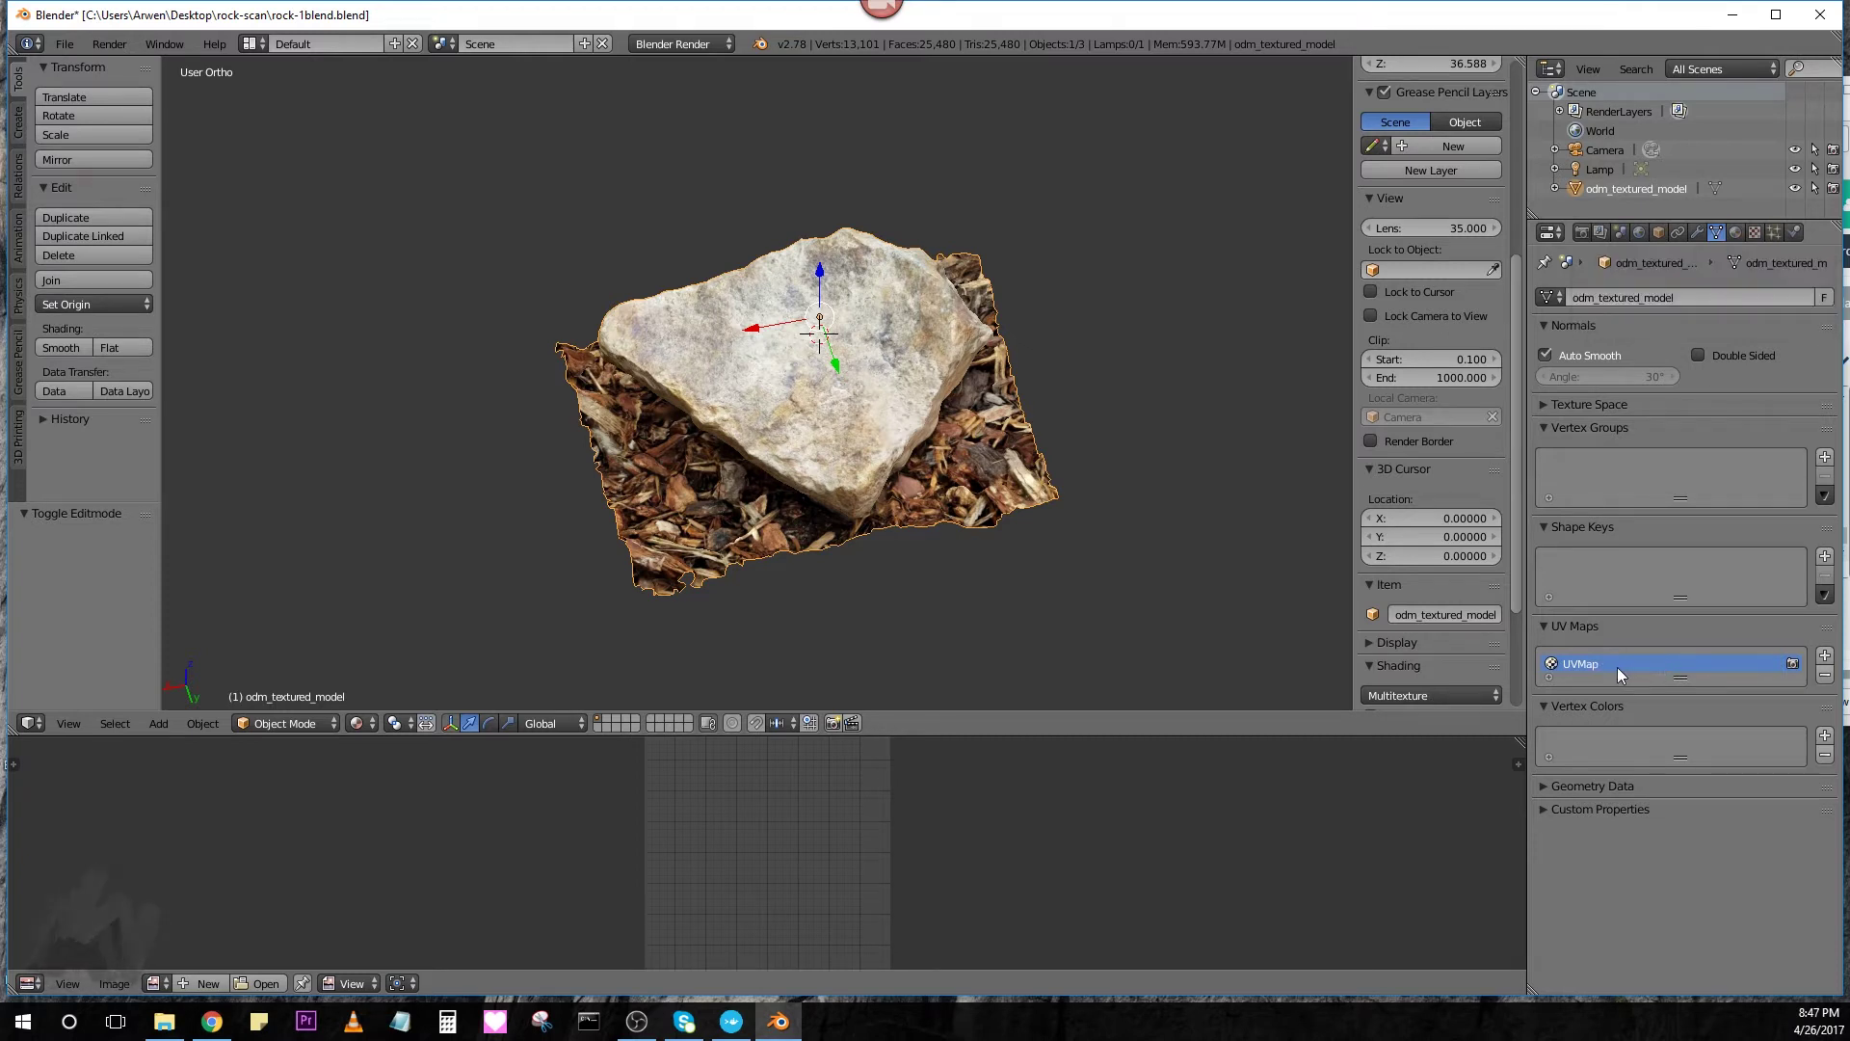
Add UVMap.001 in the UV Maps panel, rename it rock-bake1, and raise the image editor
left_click(1824, 657)
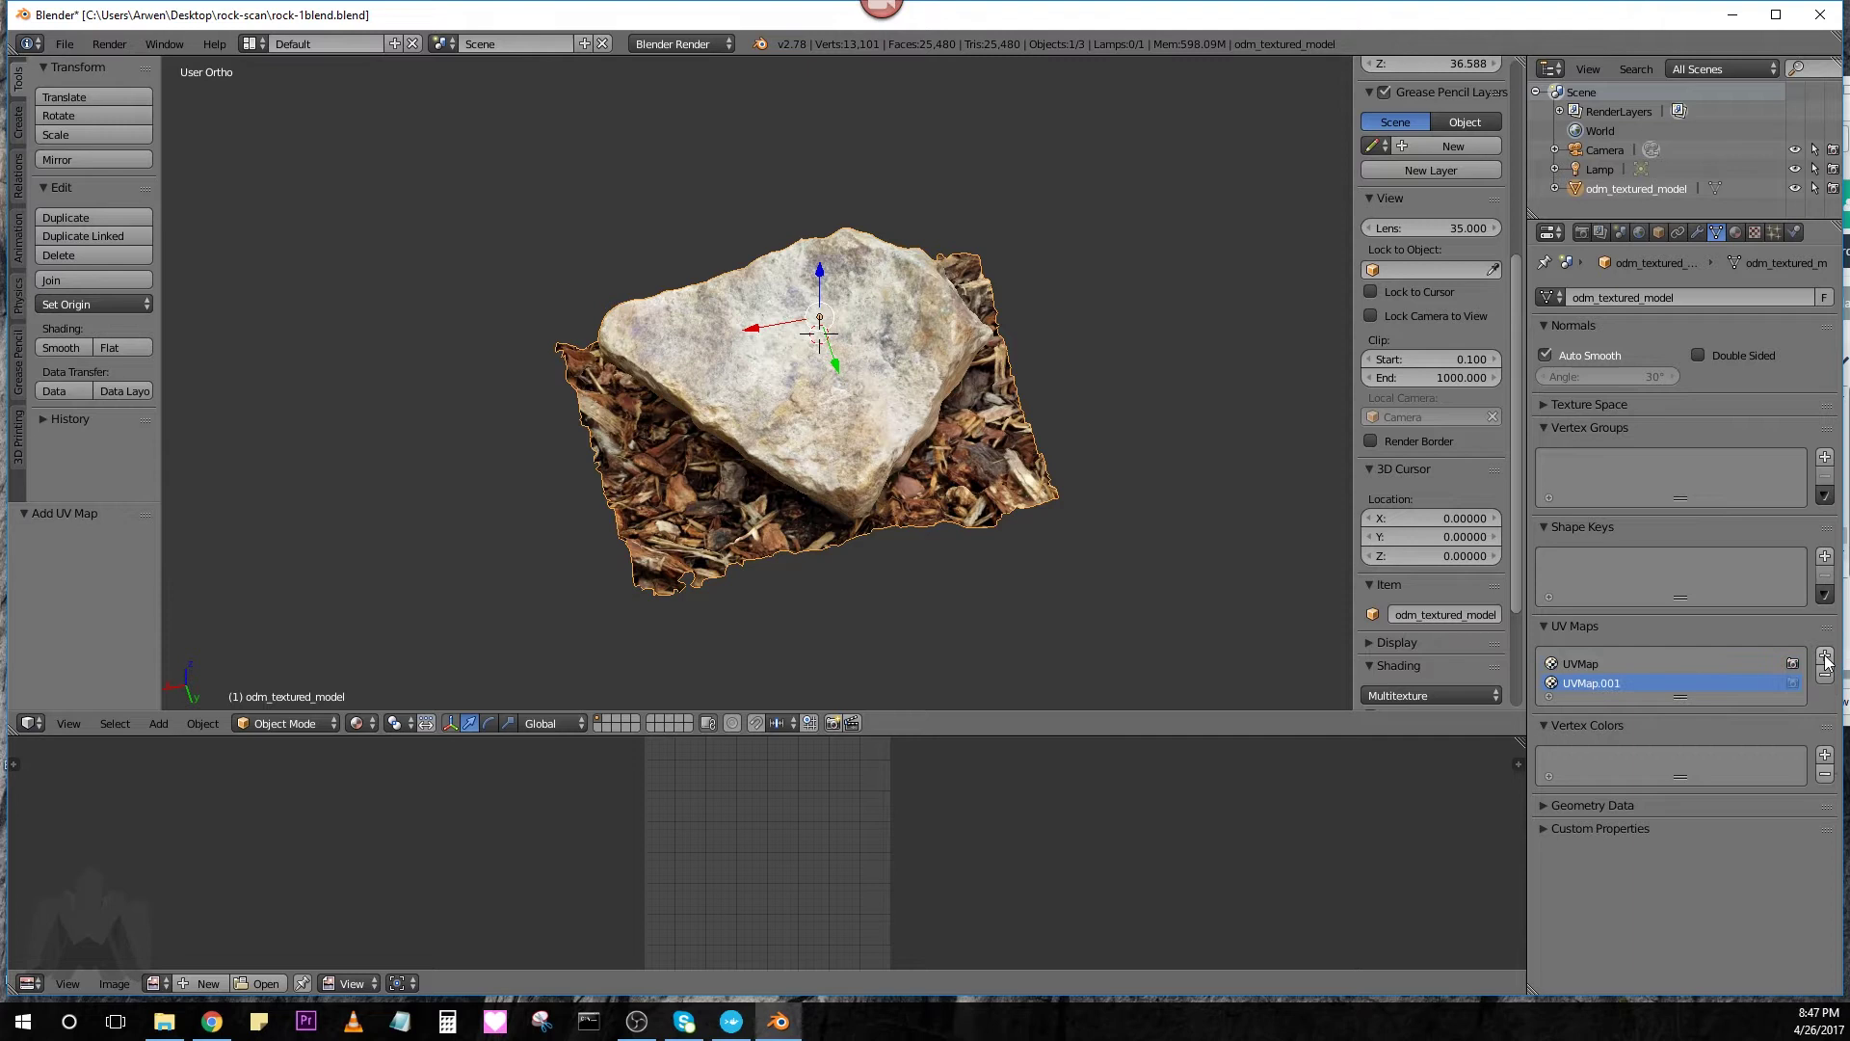
double_click(1585, 680)
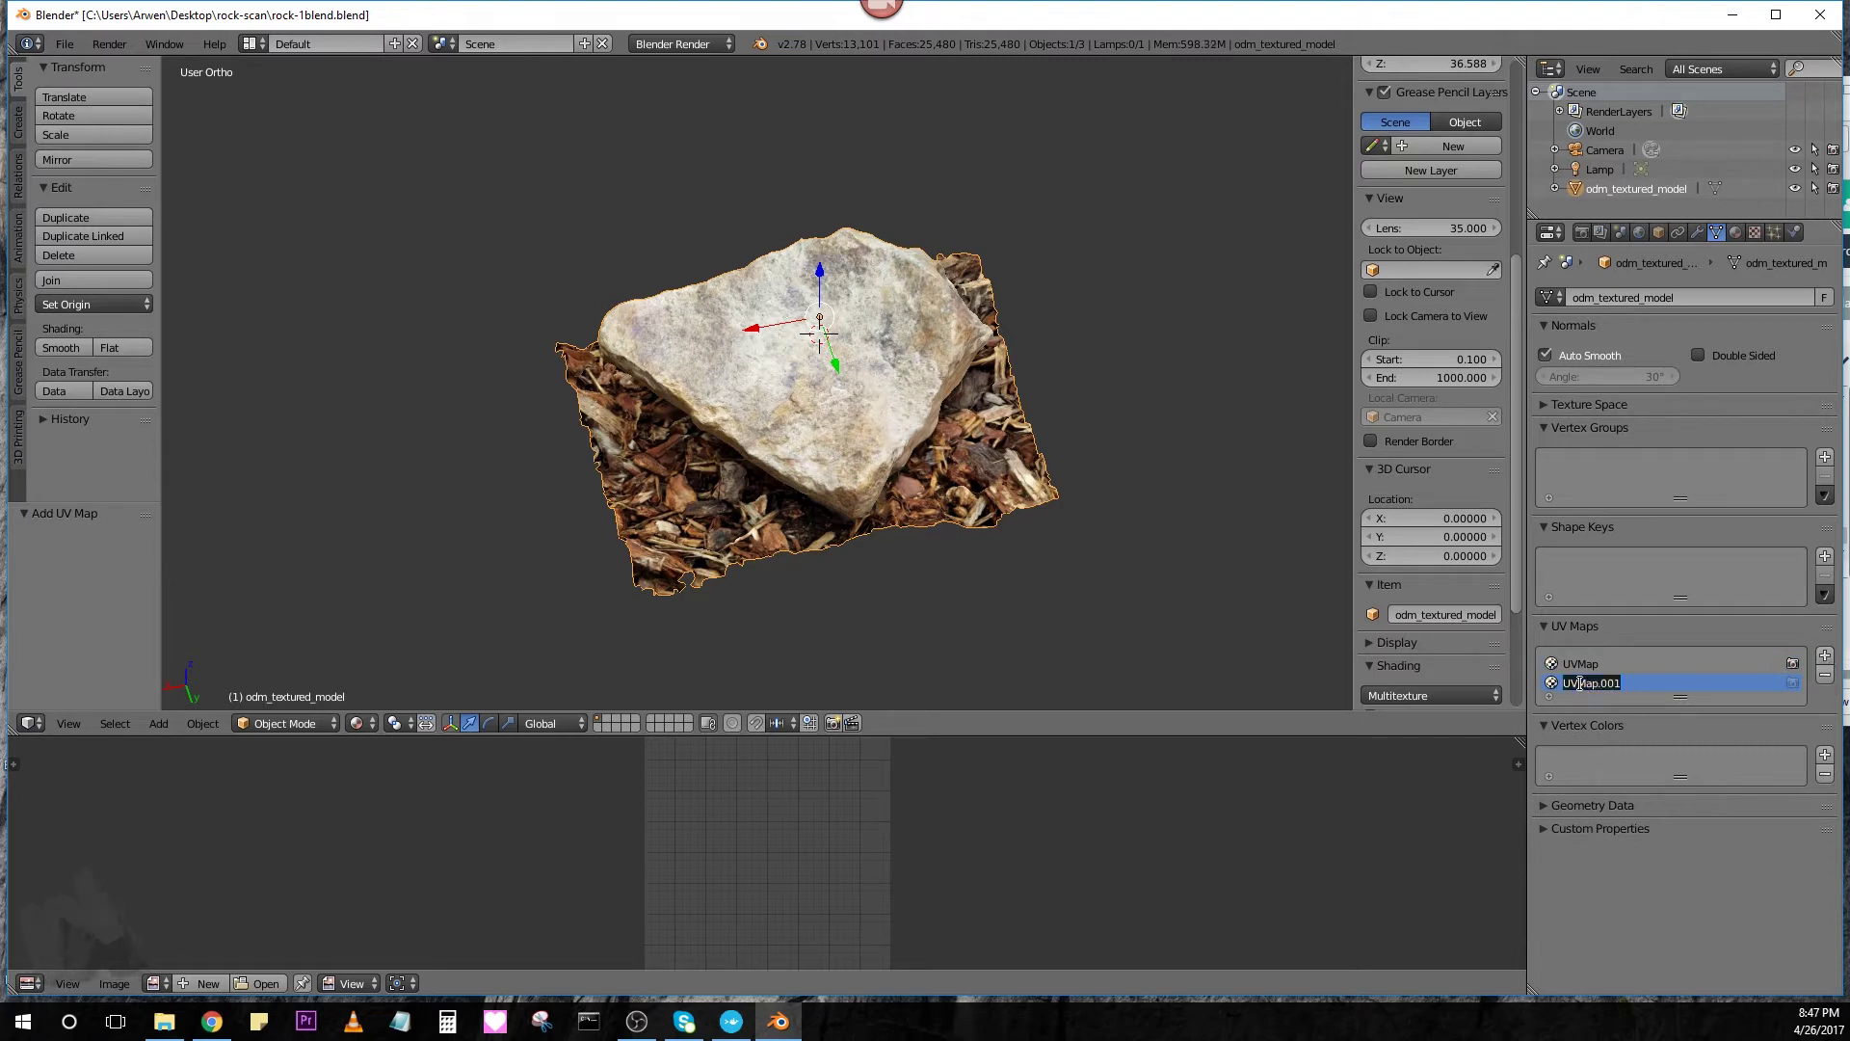
type("ro")
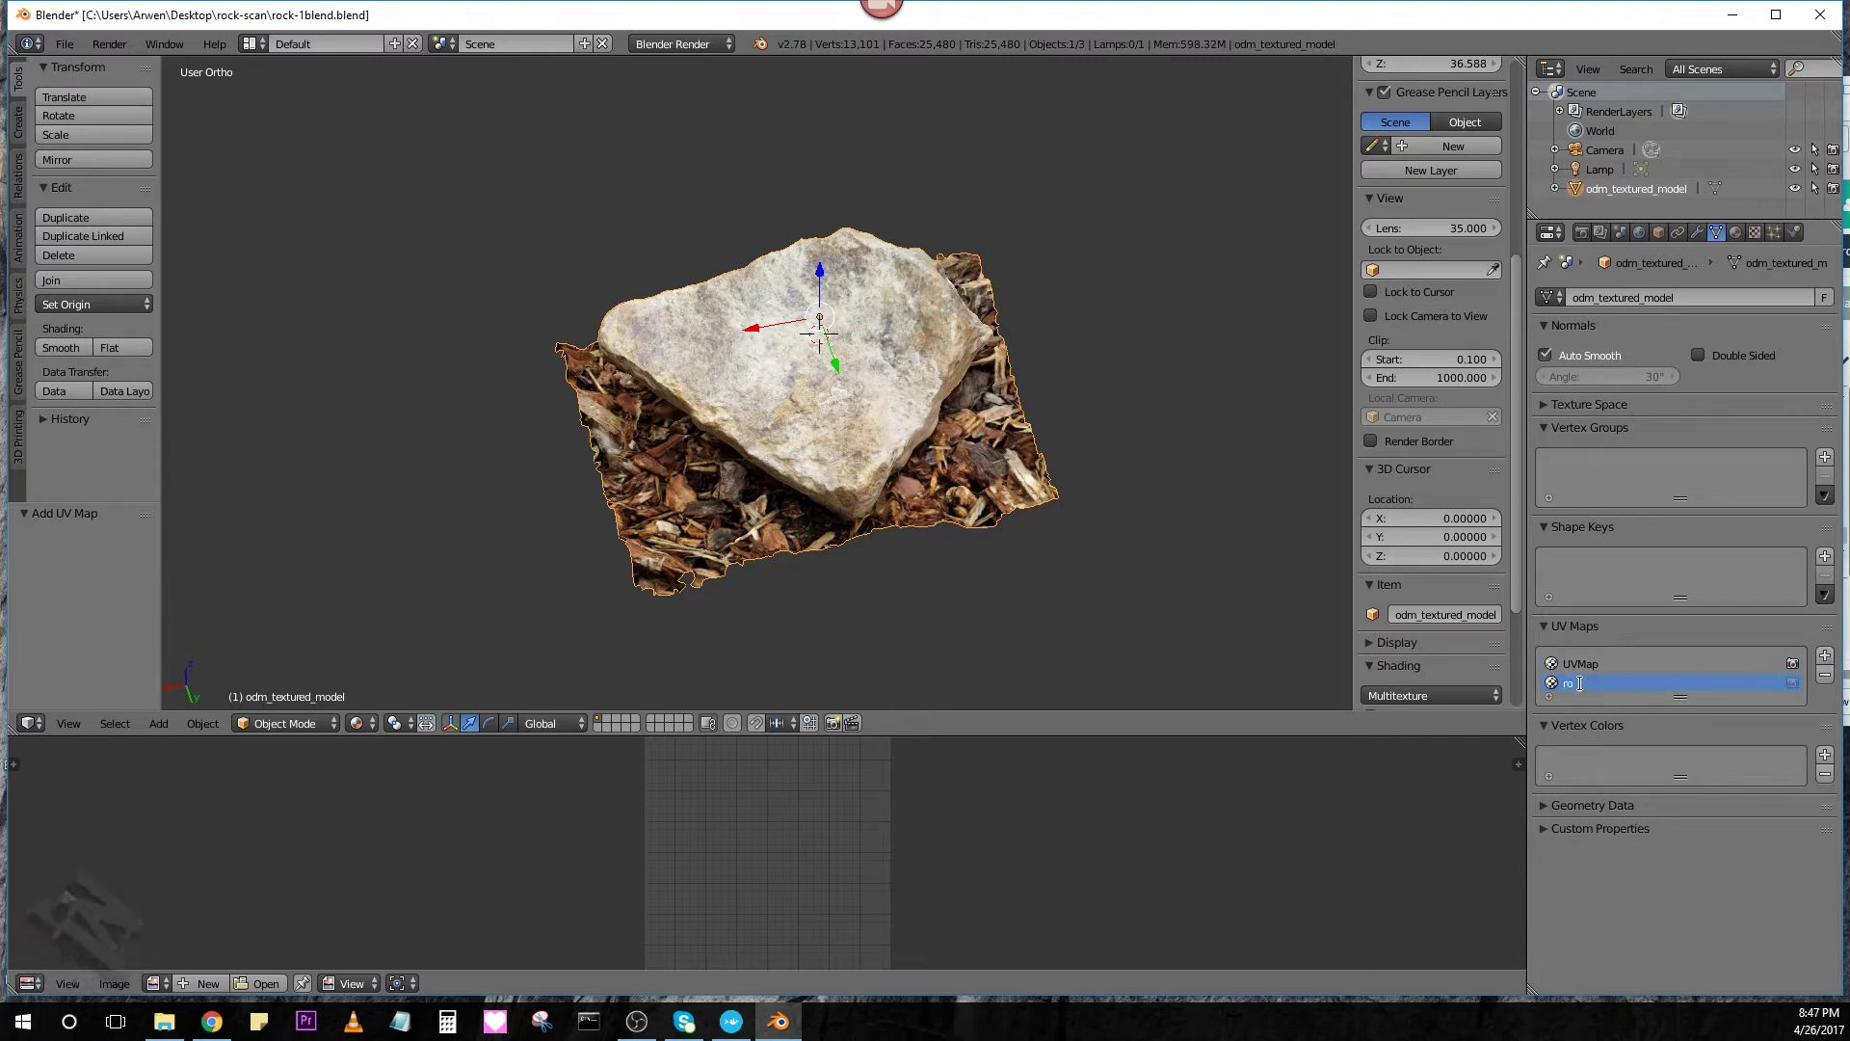
type("ck-bake")
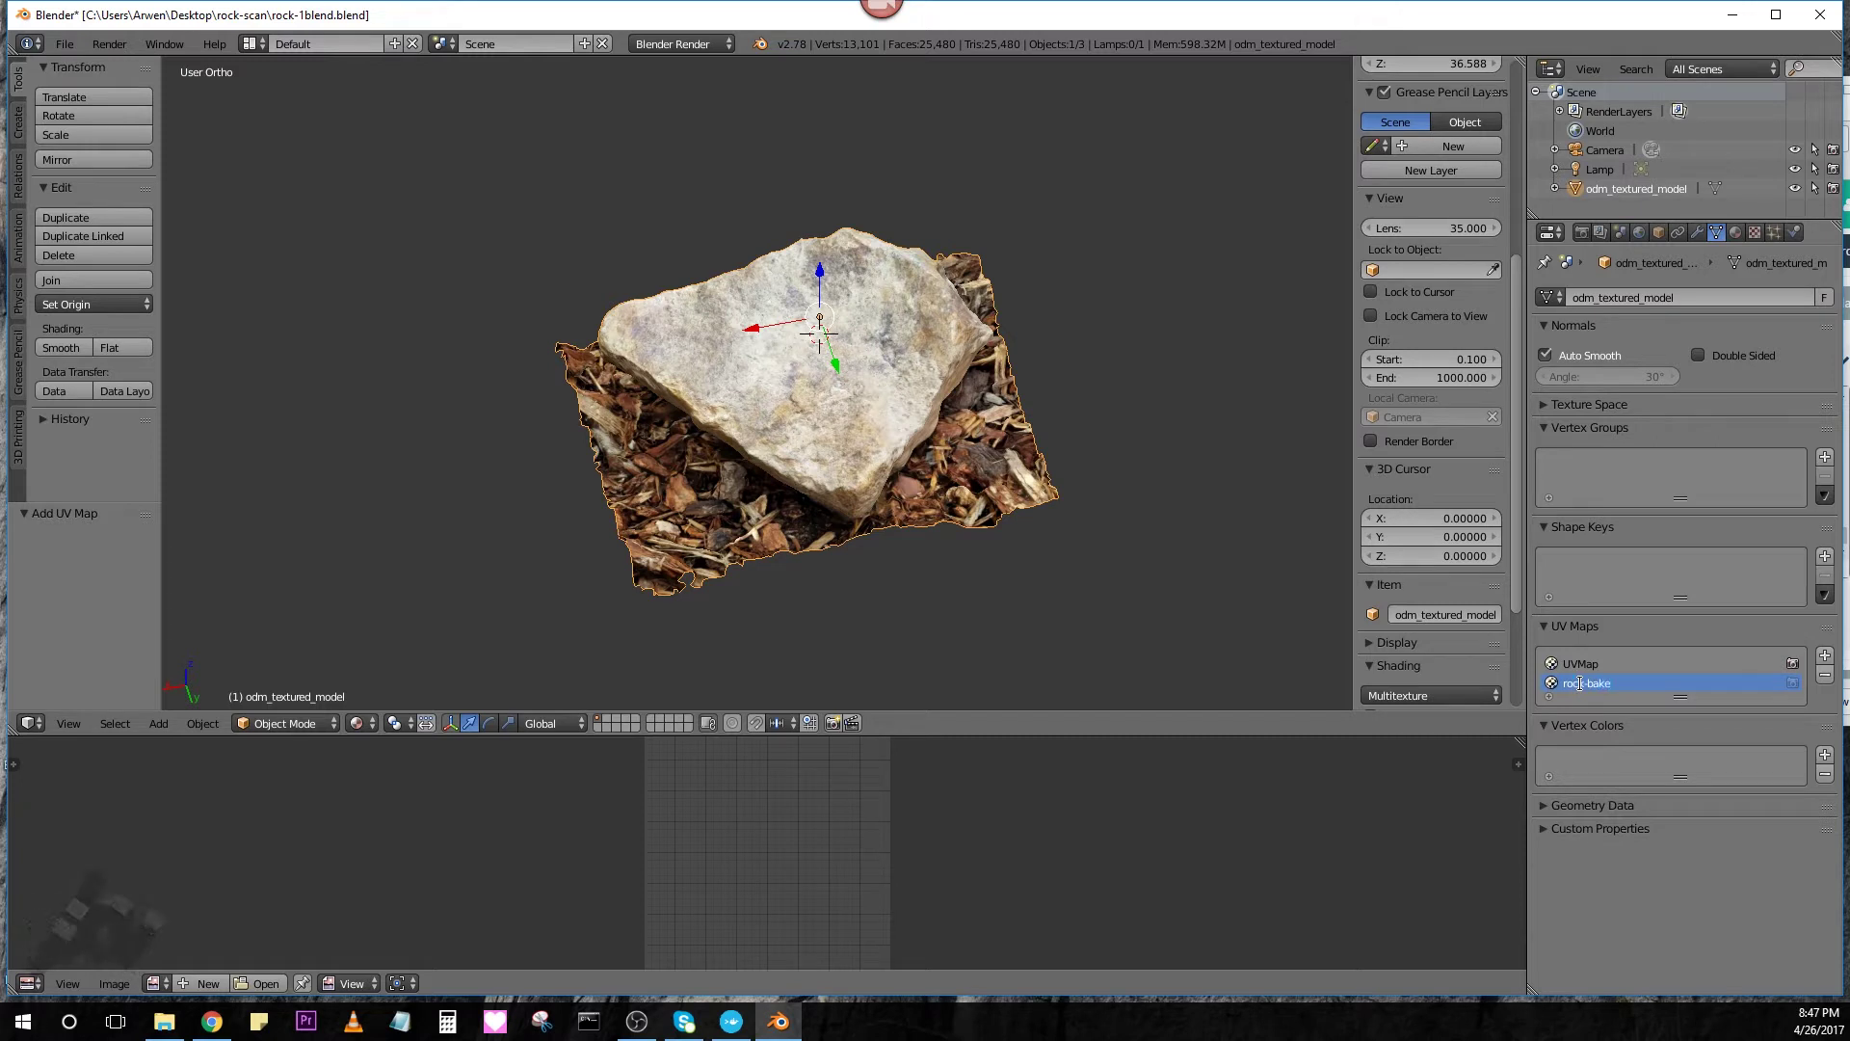
type("1")
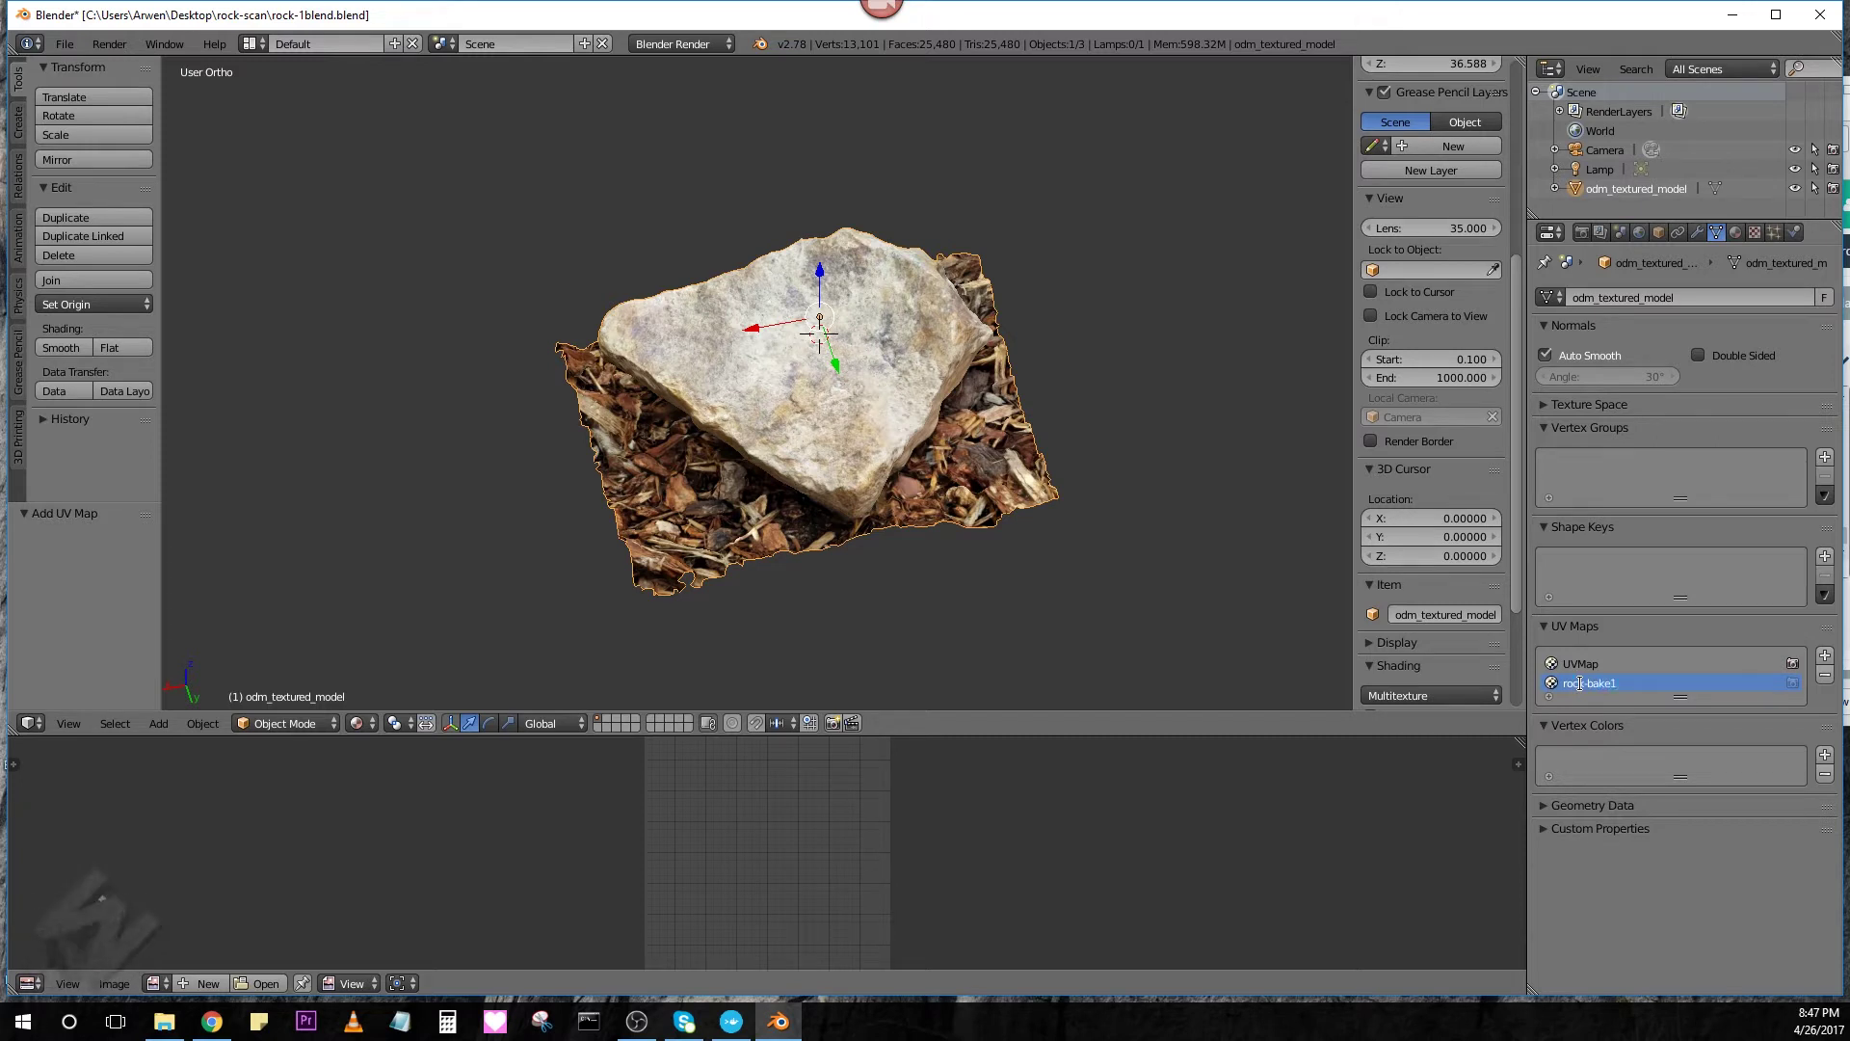
key("Return")
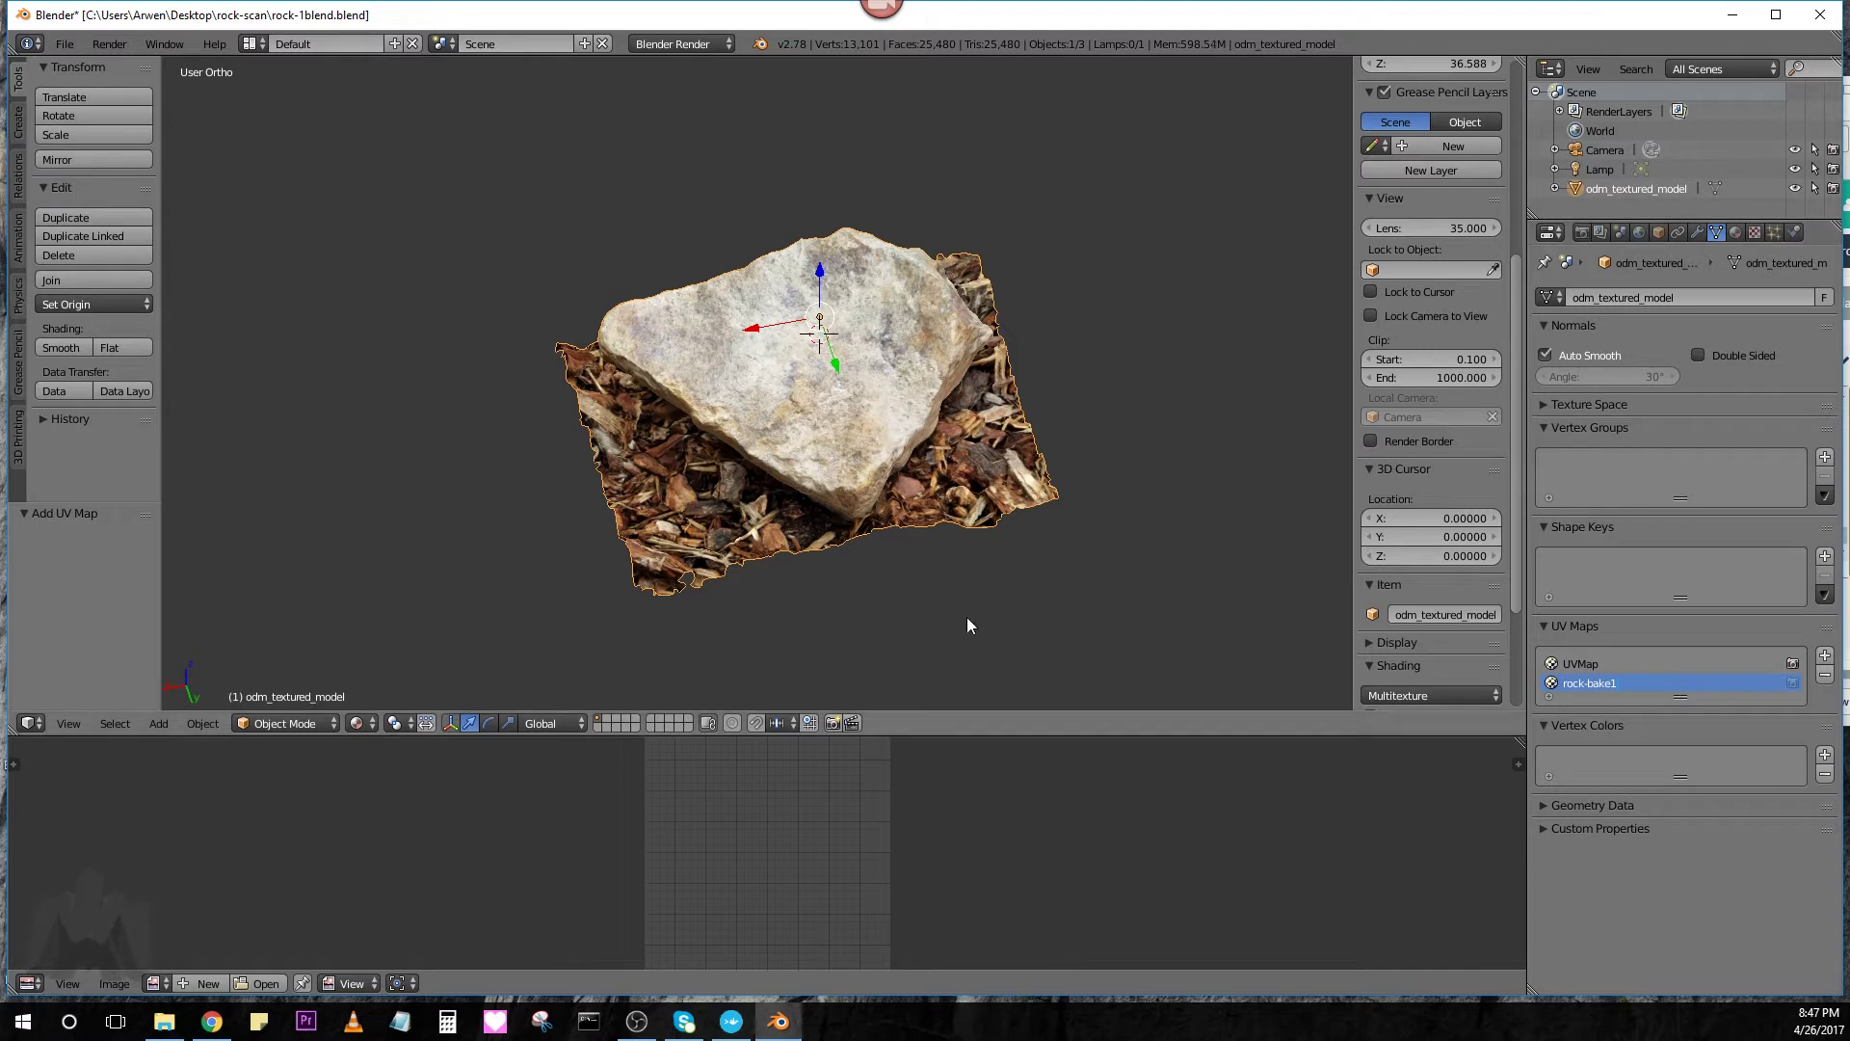
left_click_drag(980, 737, 968, 623)
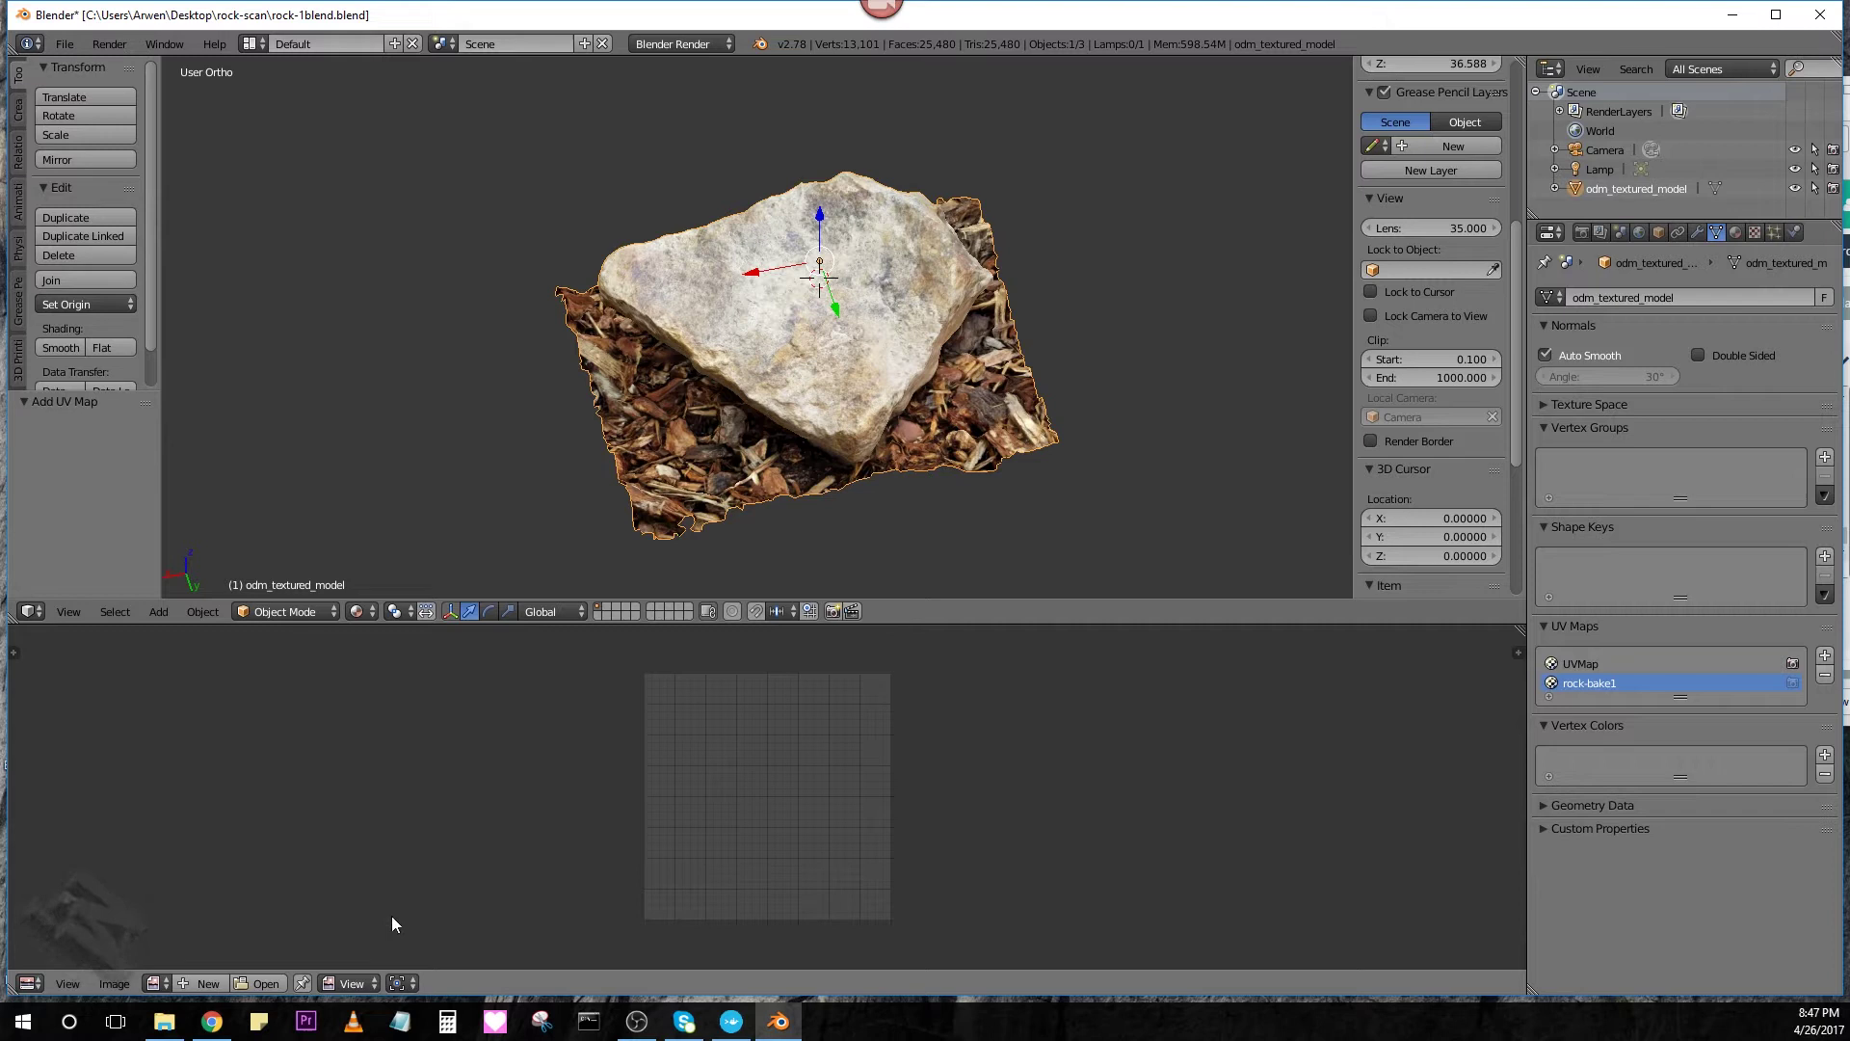
Set up a new image named rock-bake1 with width and height of 2048 px
left_click(188, 979)
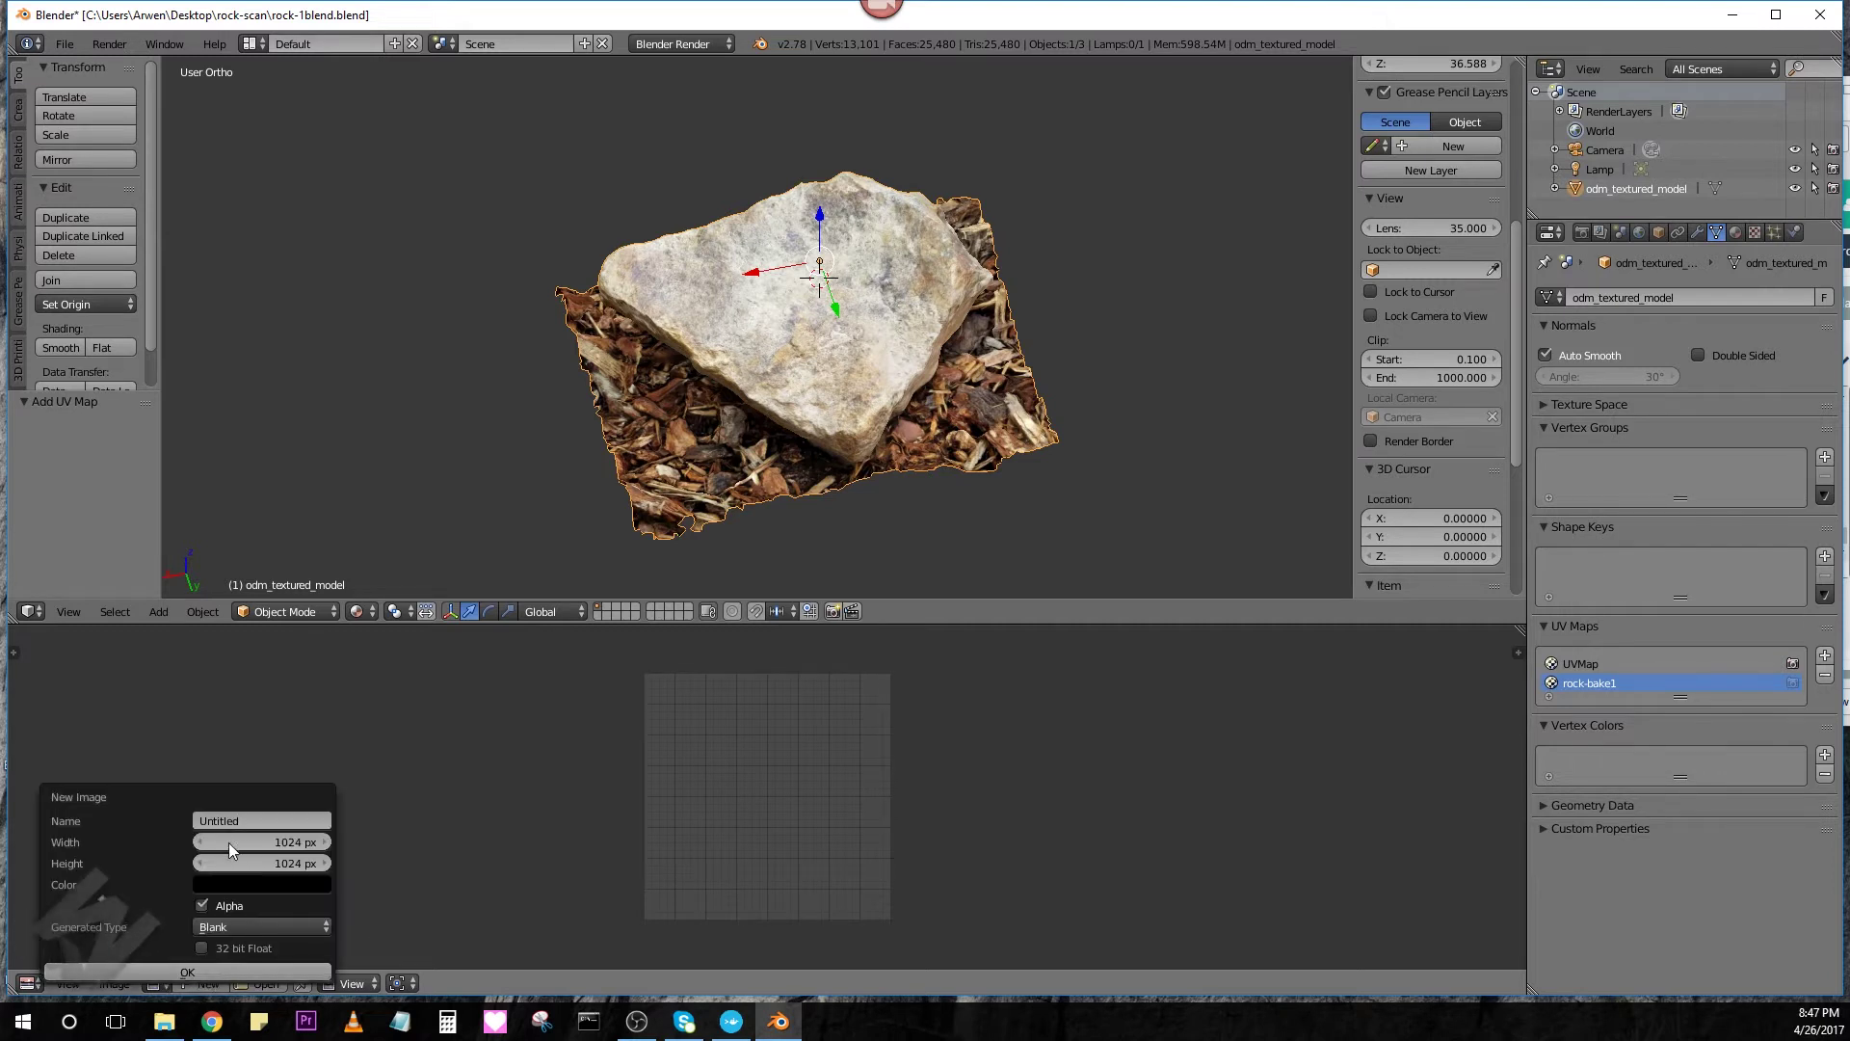
left_click(248, 815)
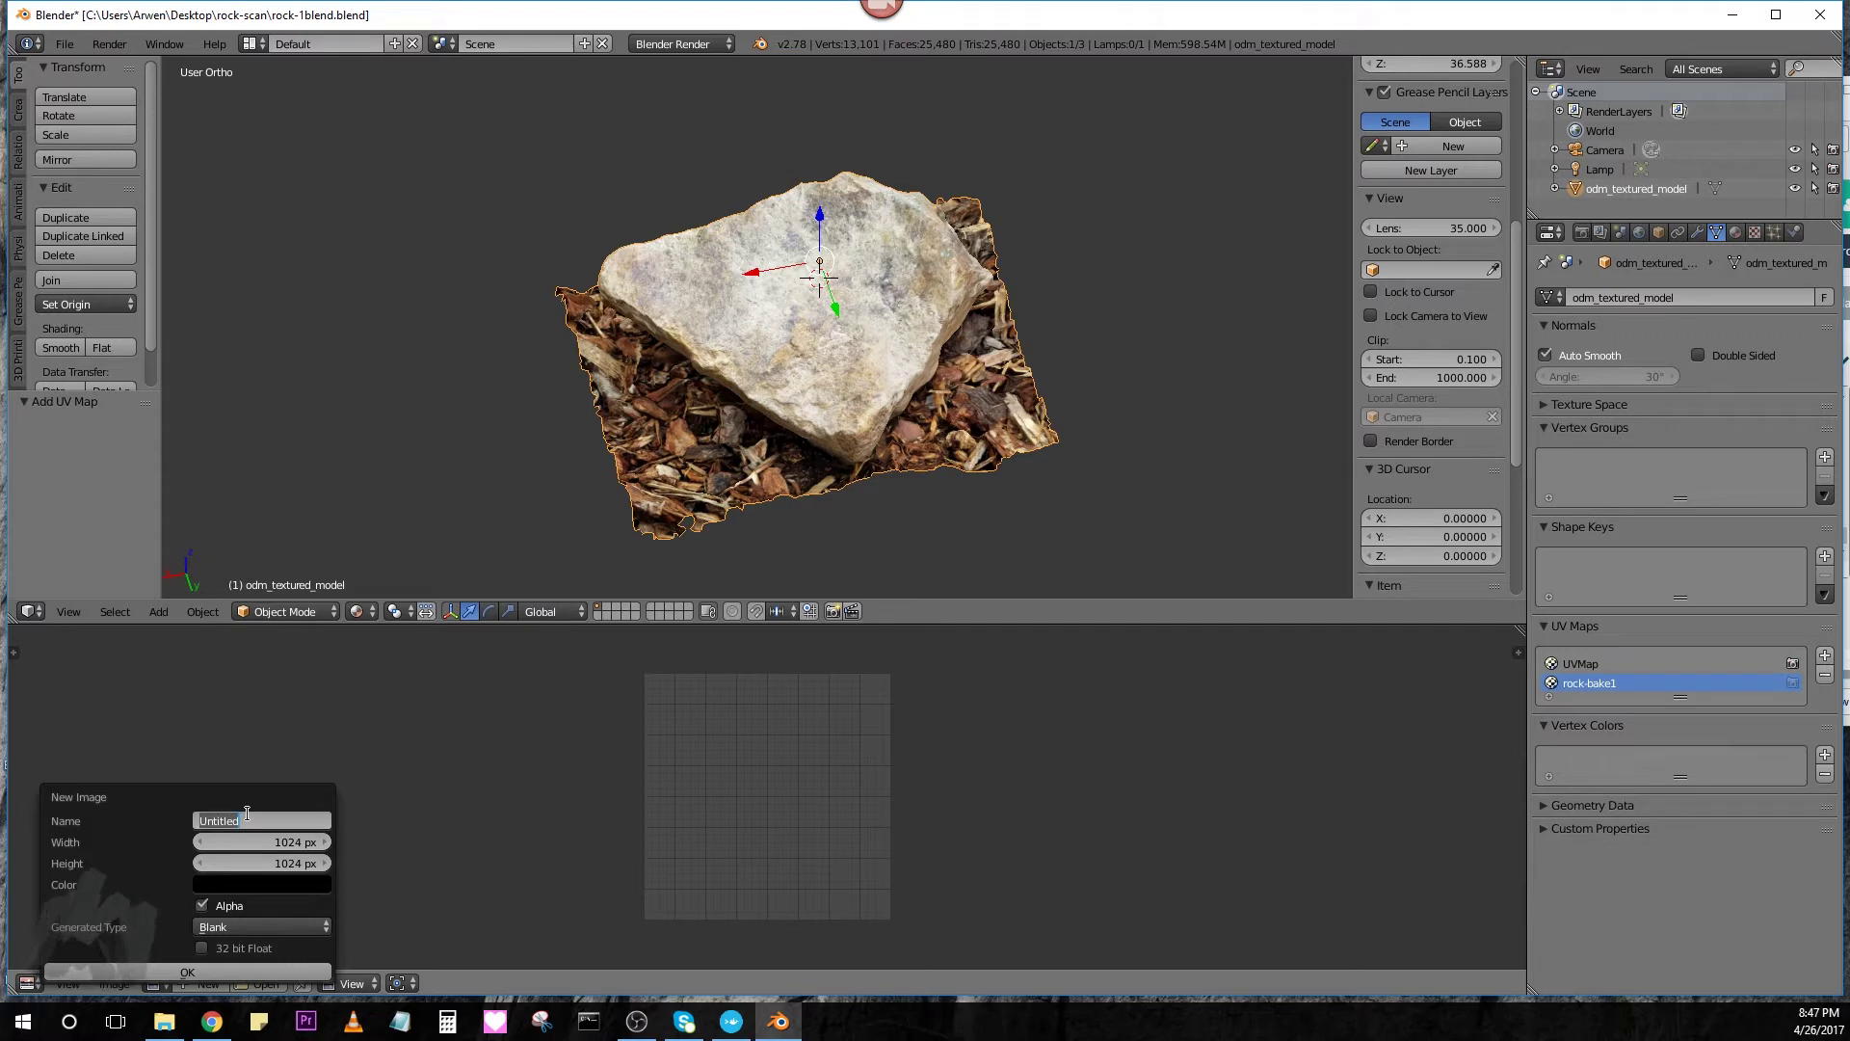
type("r")
key("BackSpace")
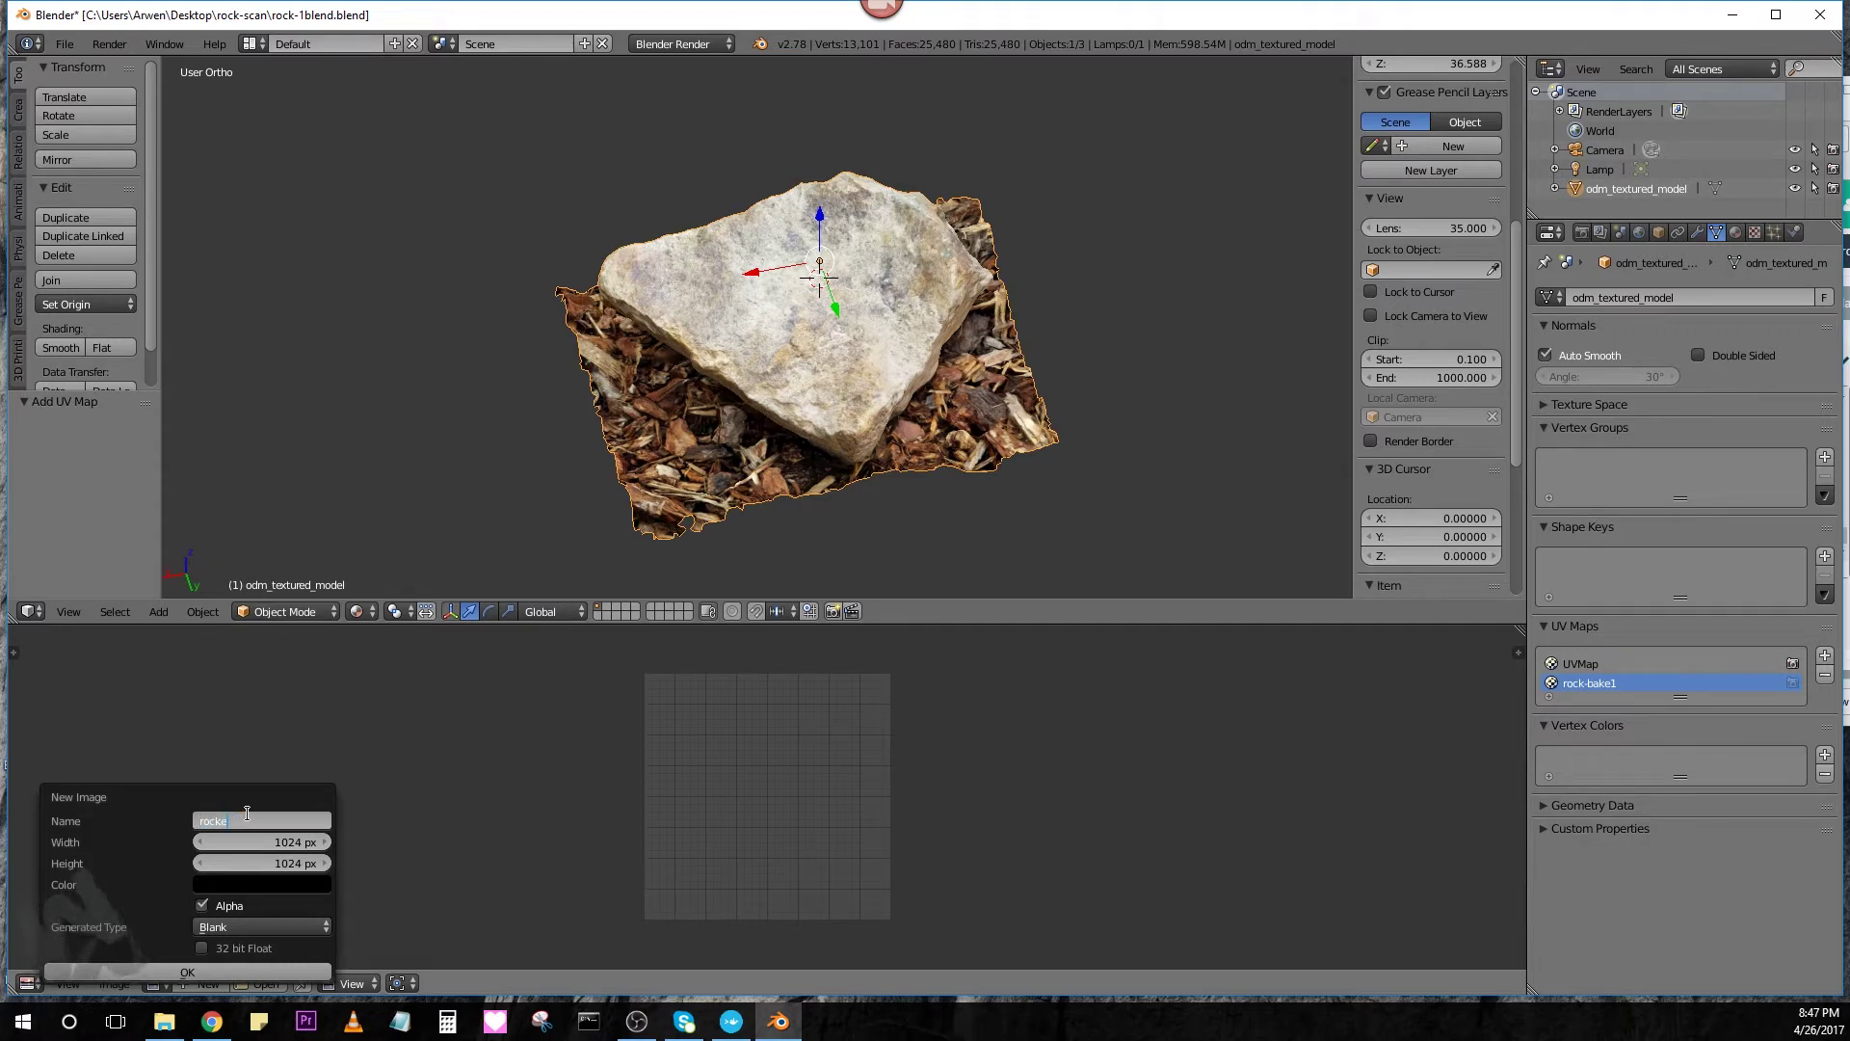
type("-bake")
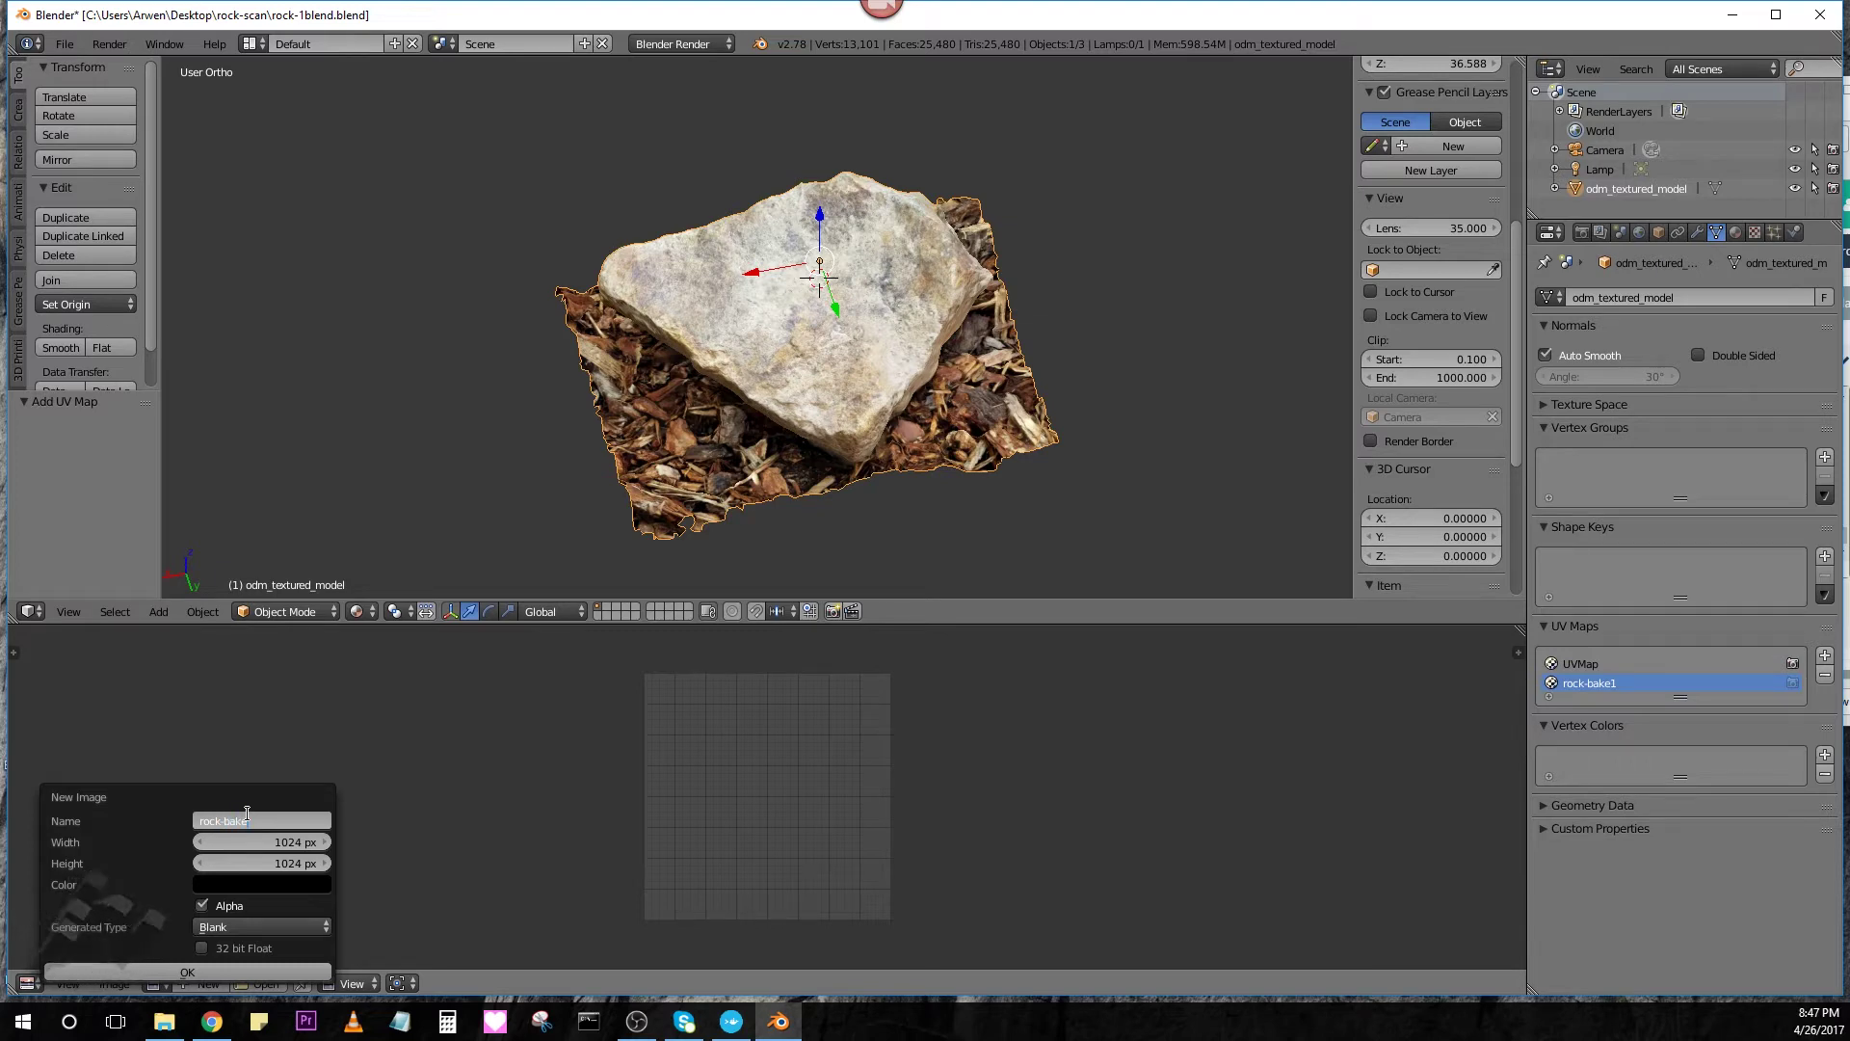
type("1")
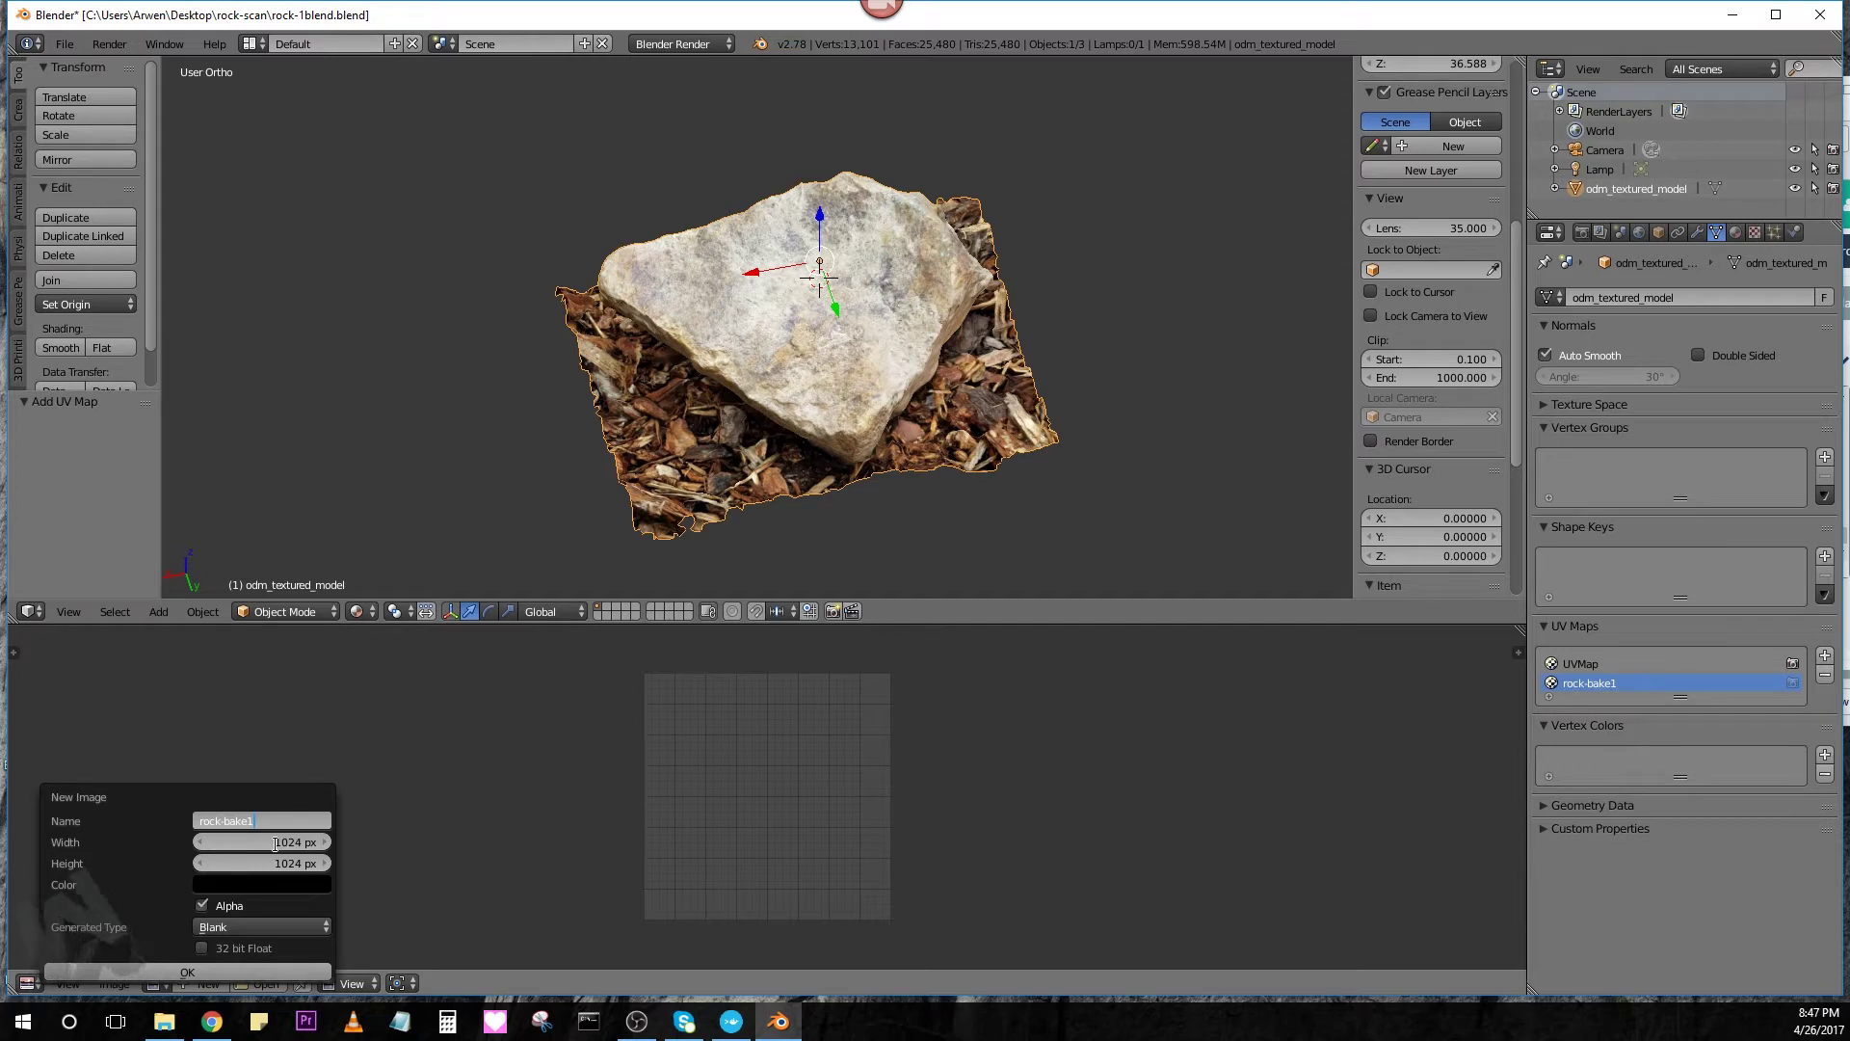
key("Return")
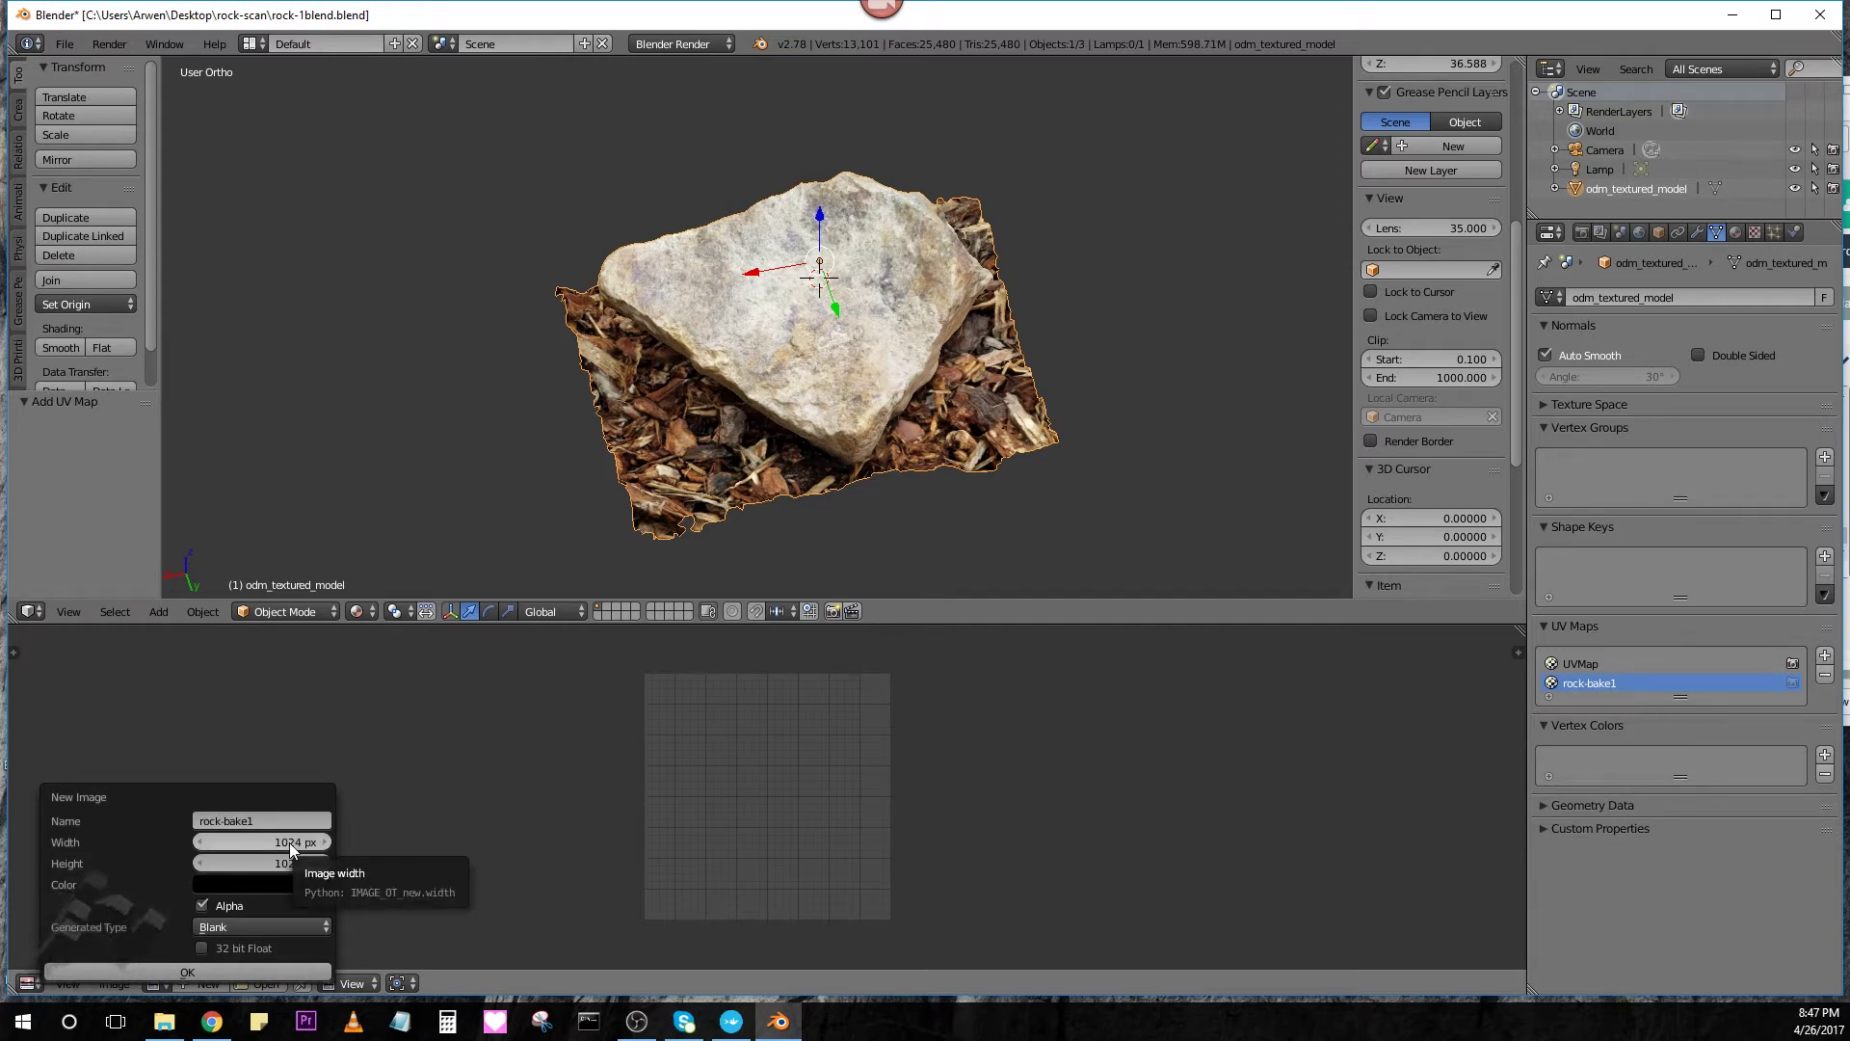
left_click(289, 843)
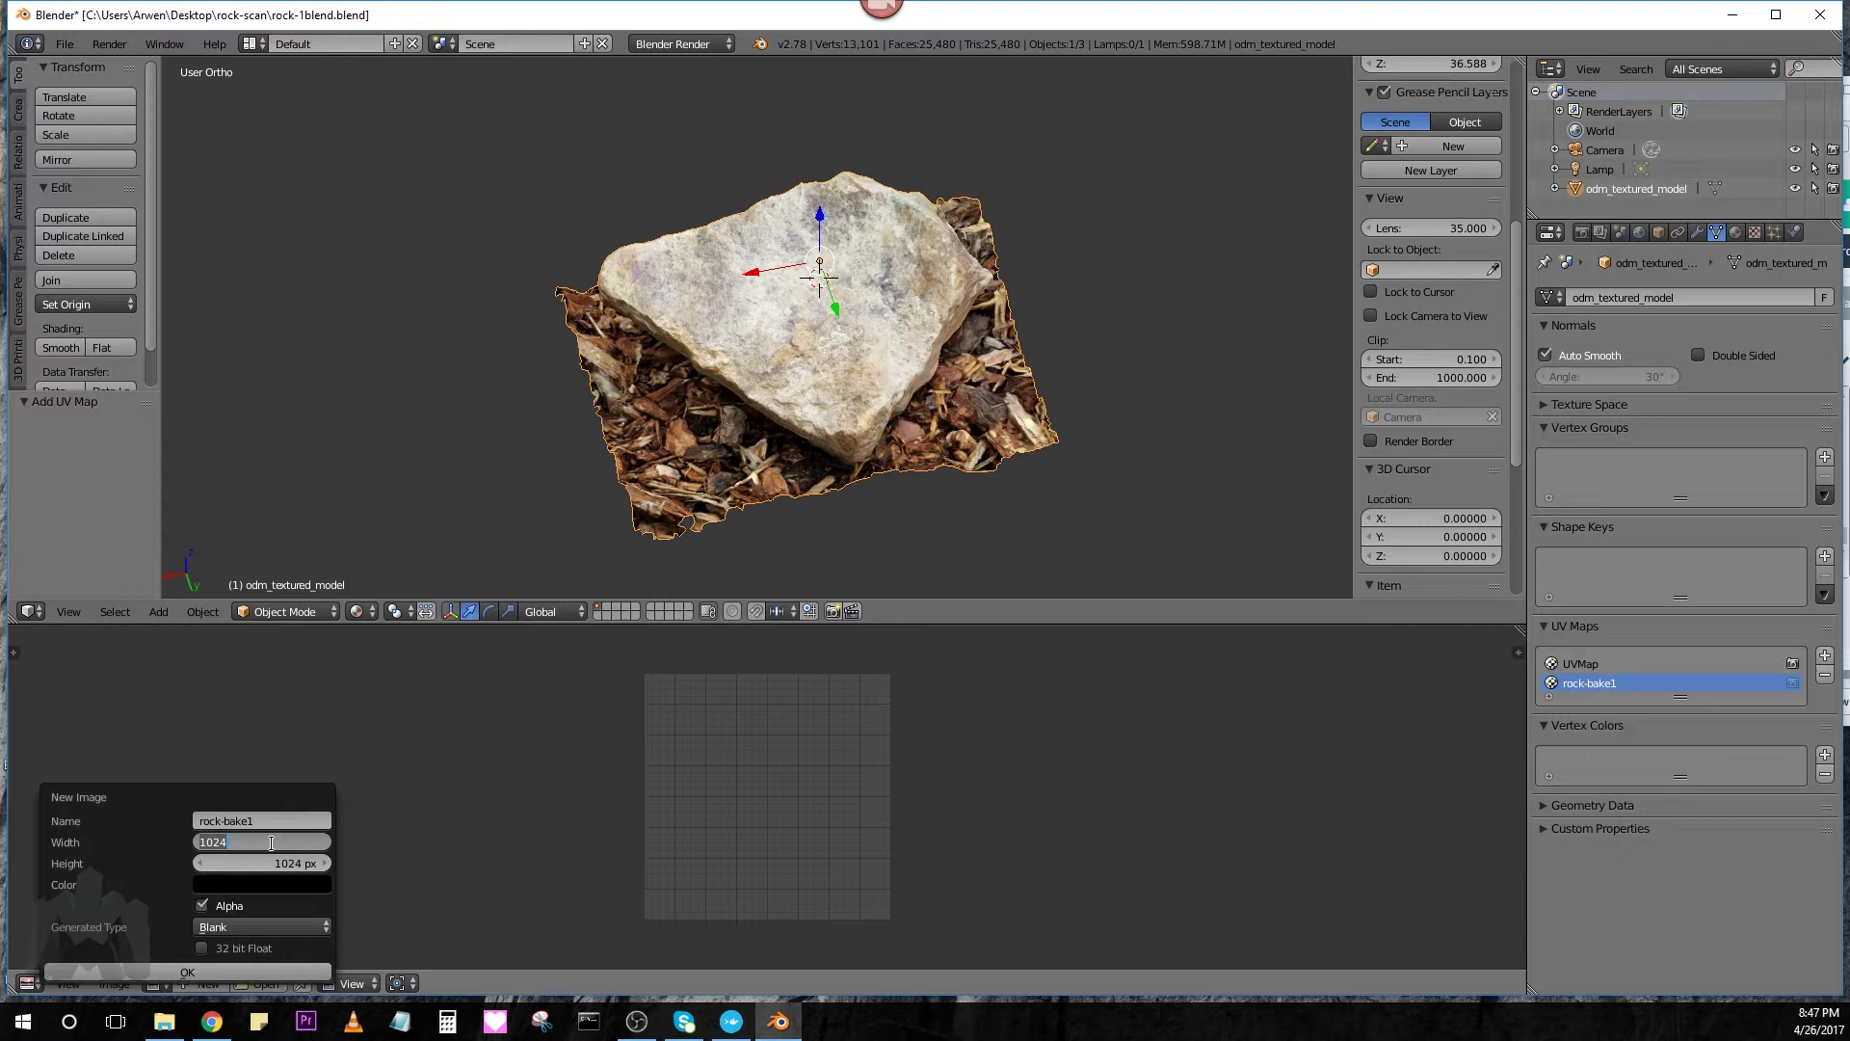
type("20")
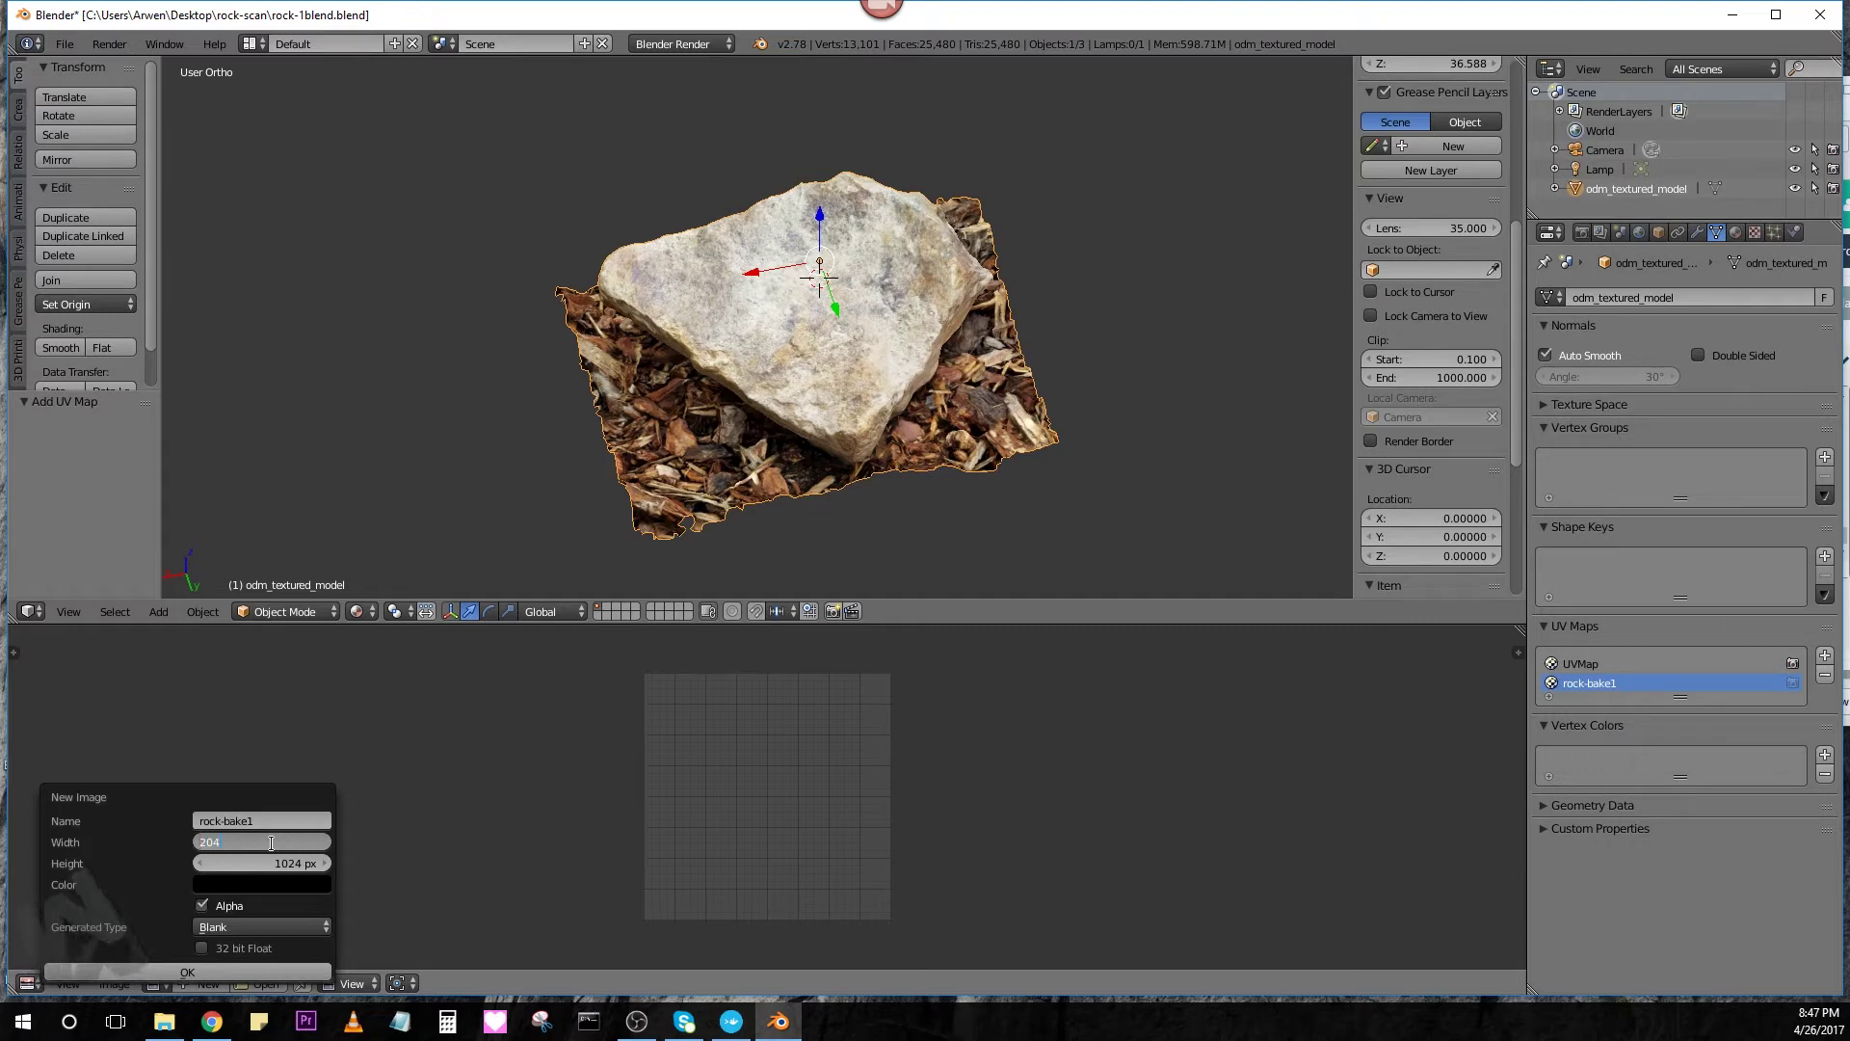
type("48")
key("Return")
double_click(290, 864)
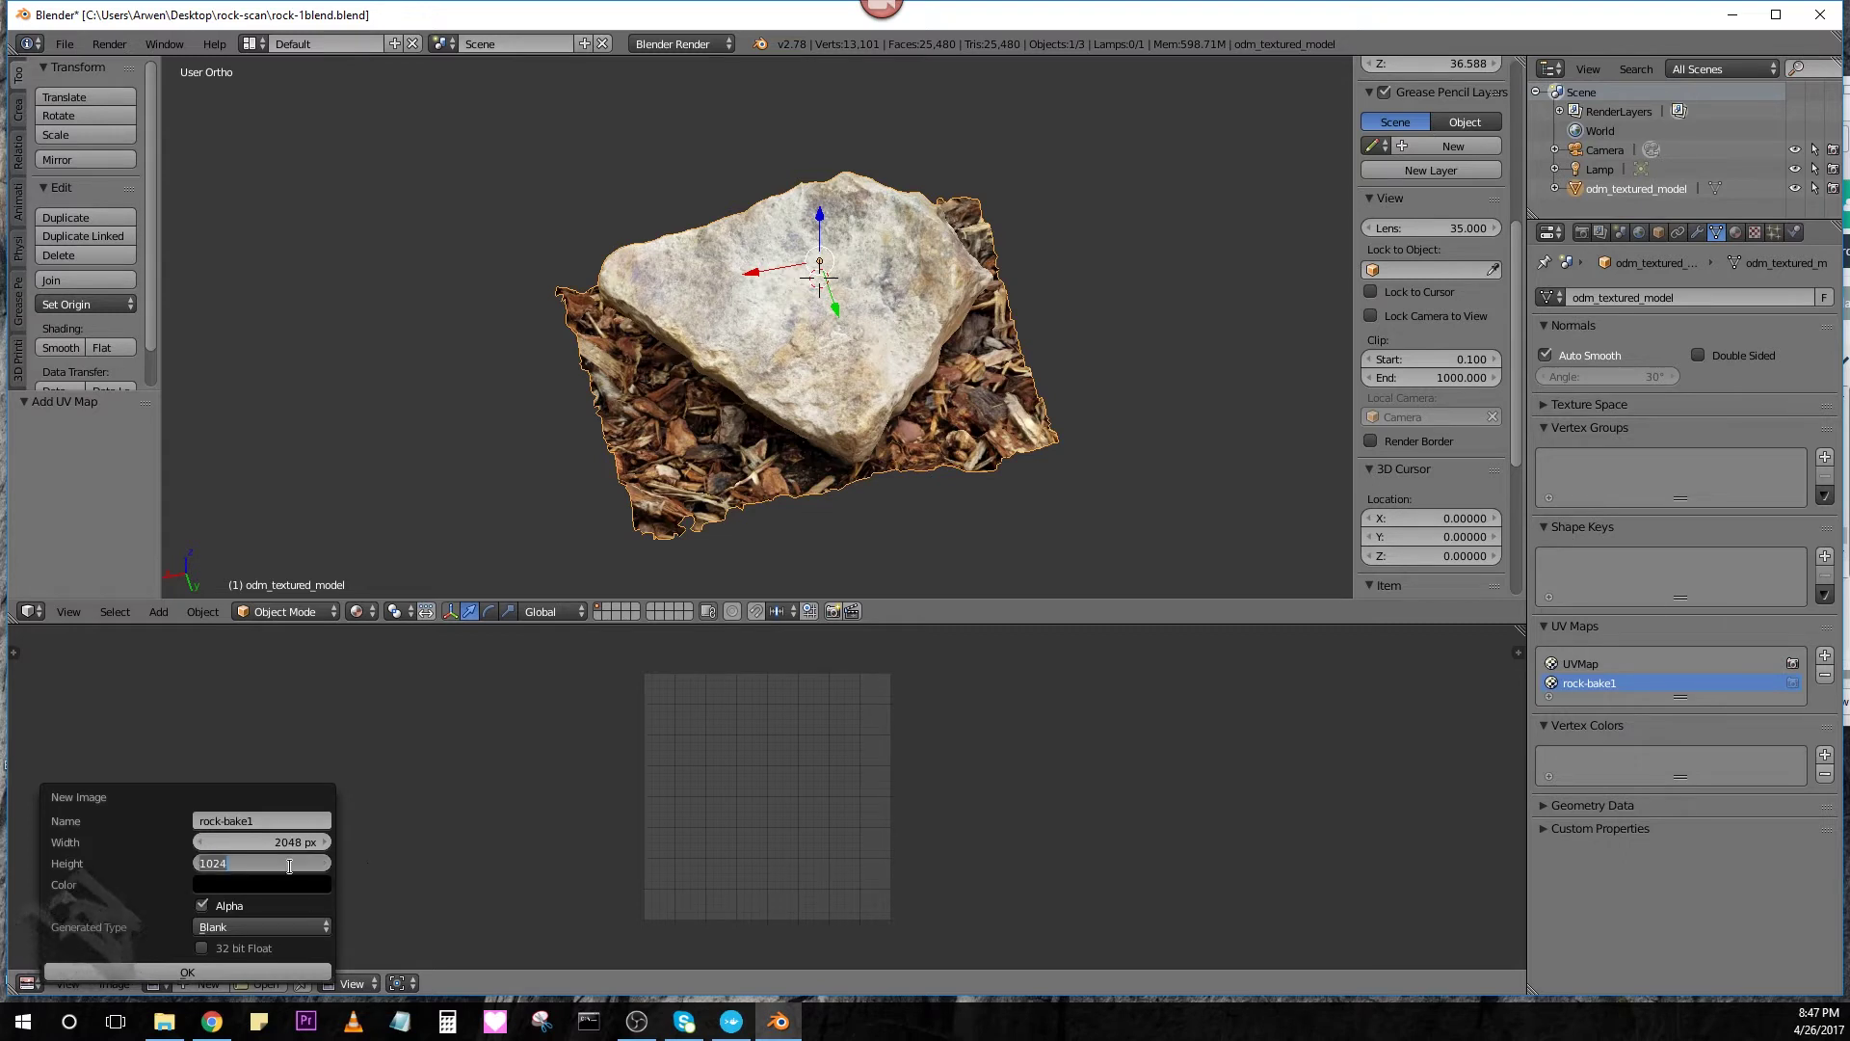
type("2048")
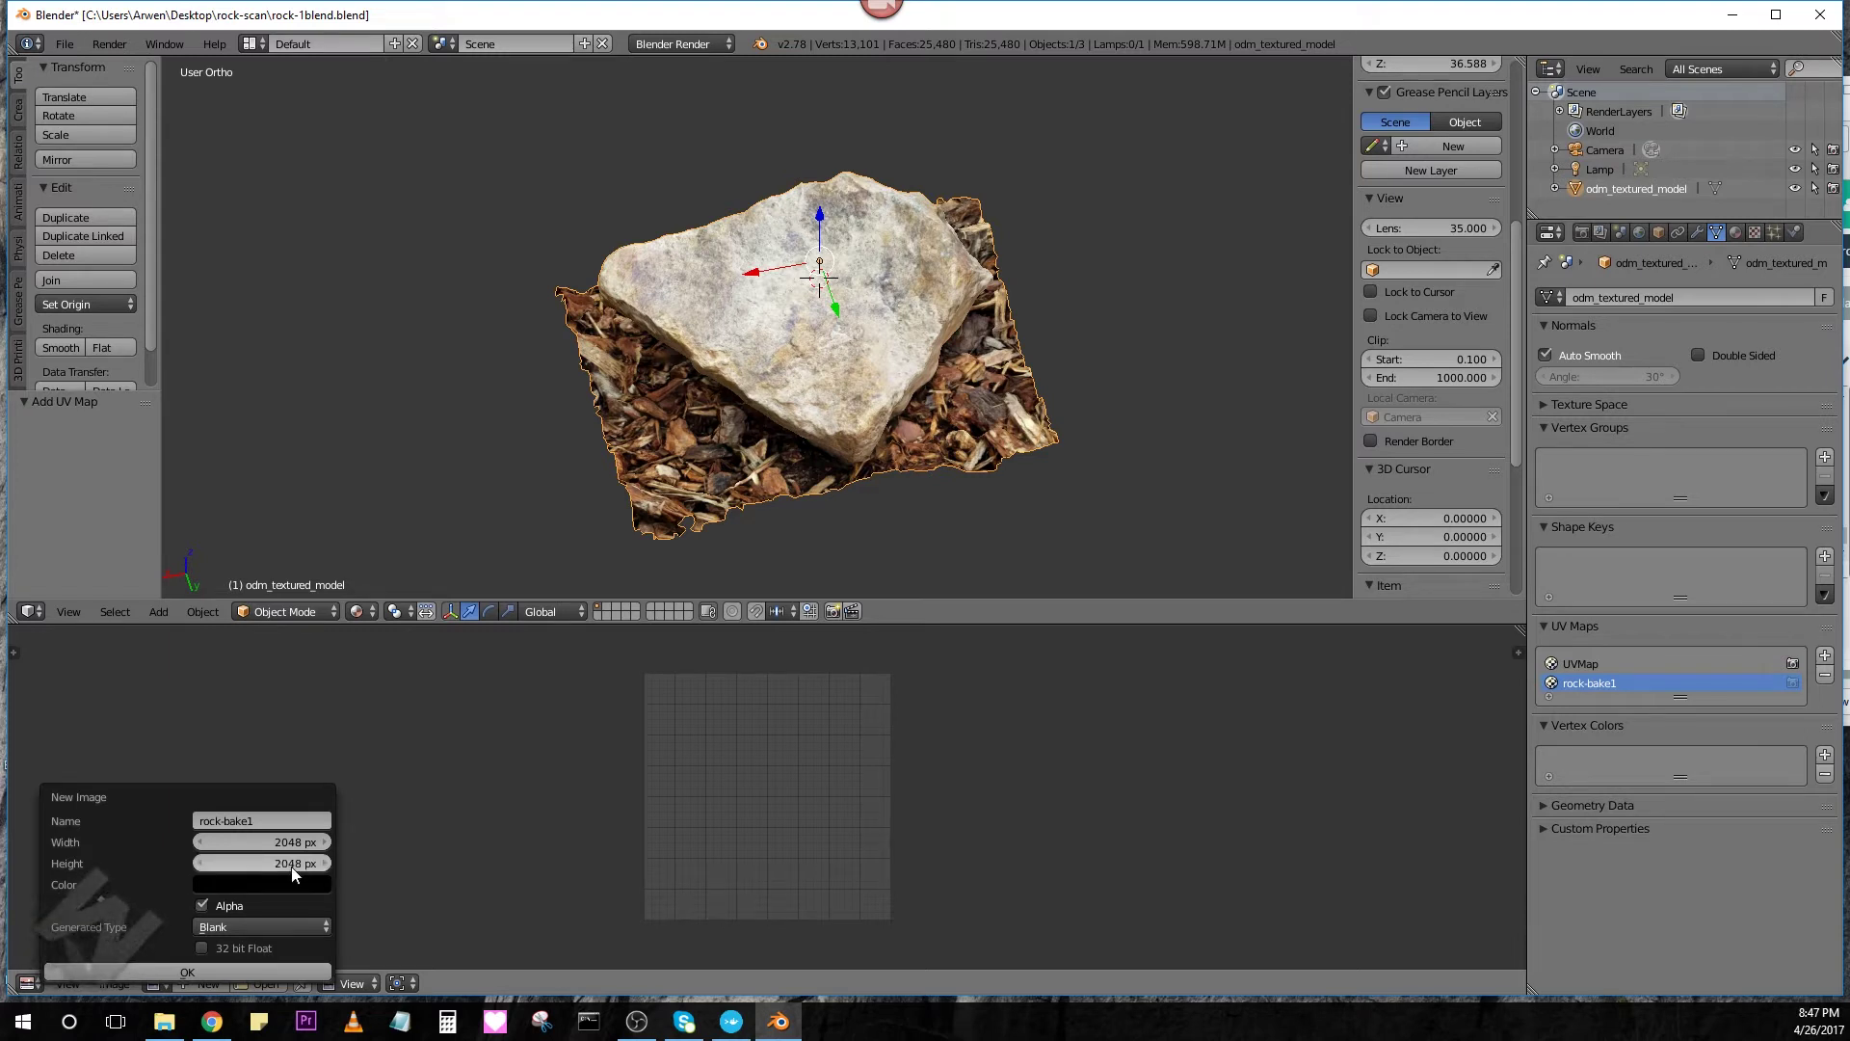
key("Return")
Create the rock-bake1 image, then Smart UV Project the whole rock mesh in Edit Mode
left_click(168, 970)
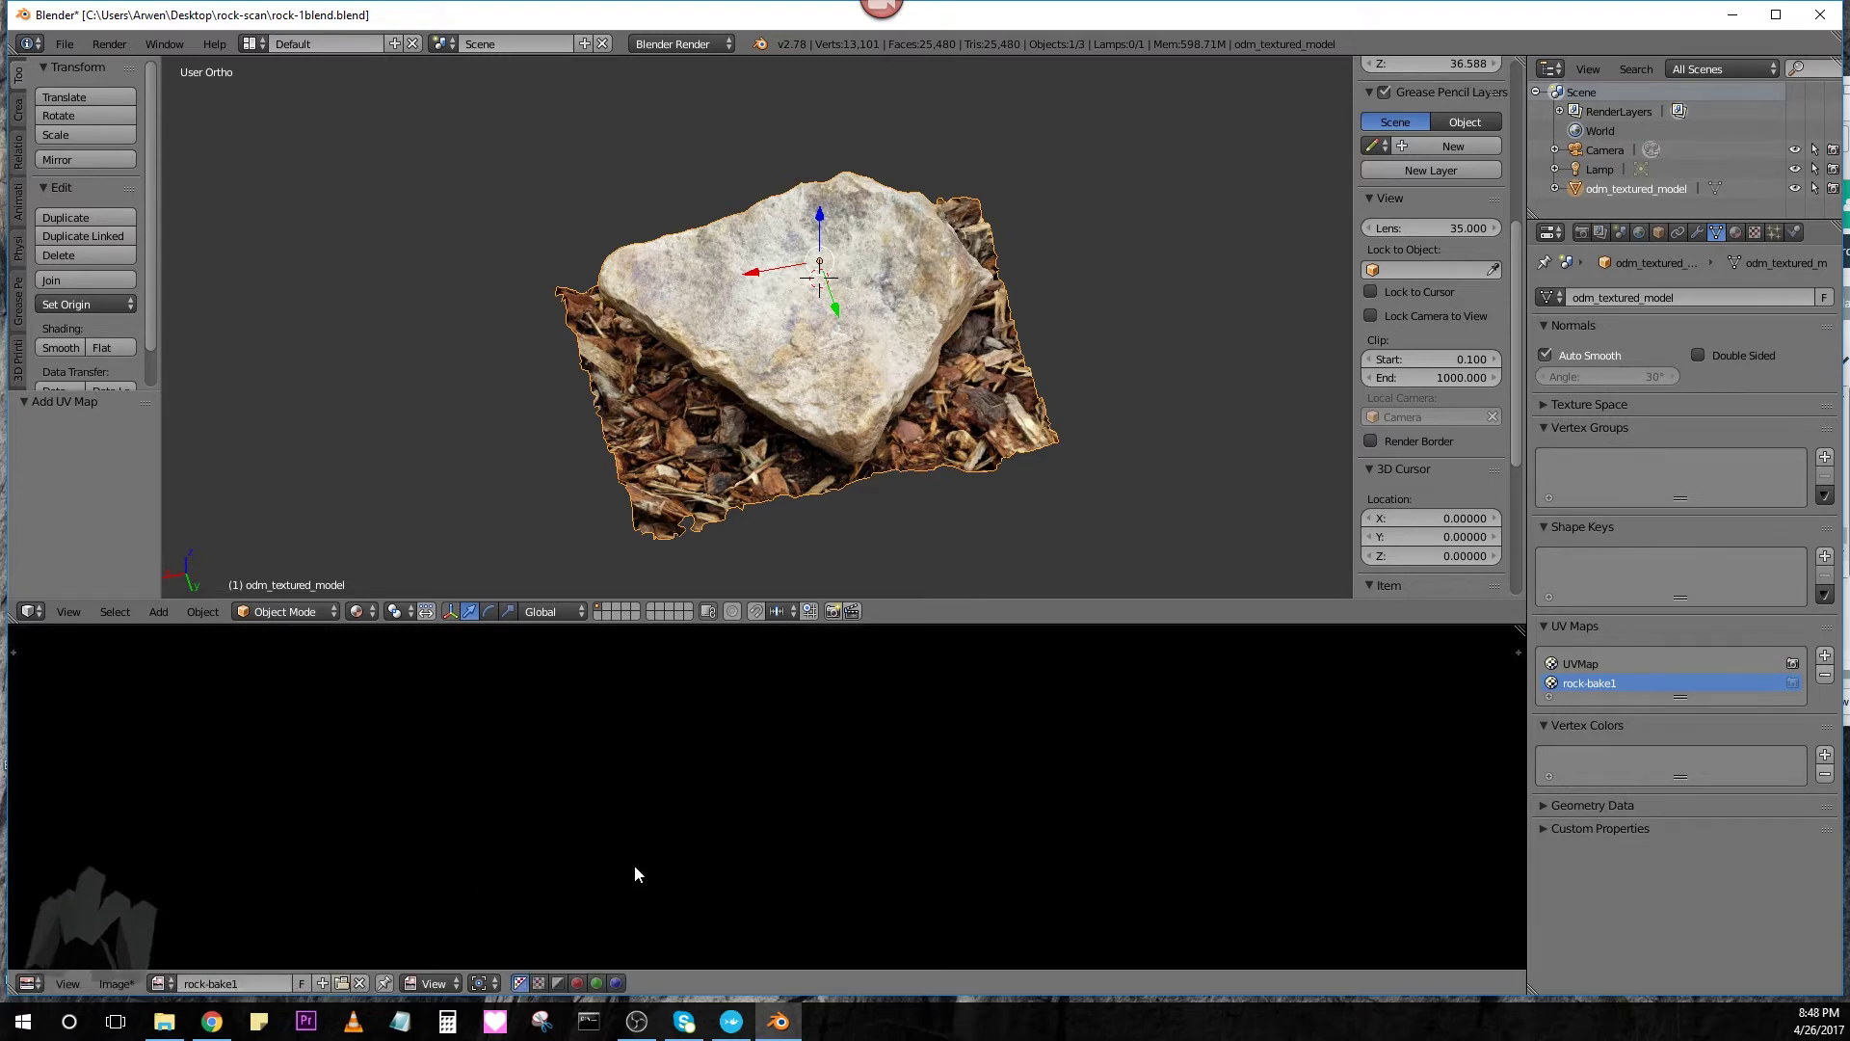
scroll(686, 847, "up", 1)
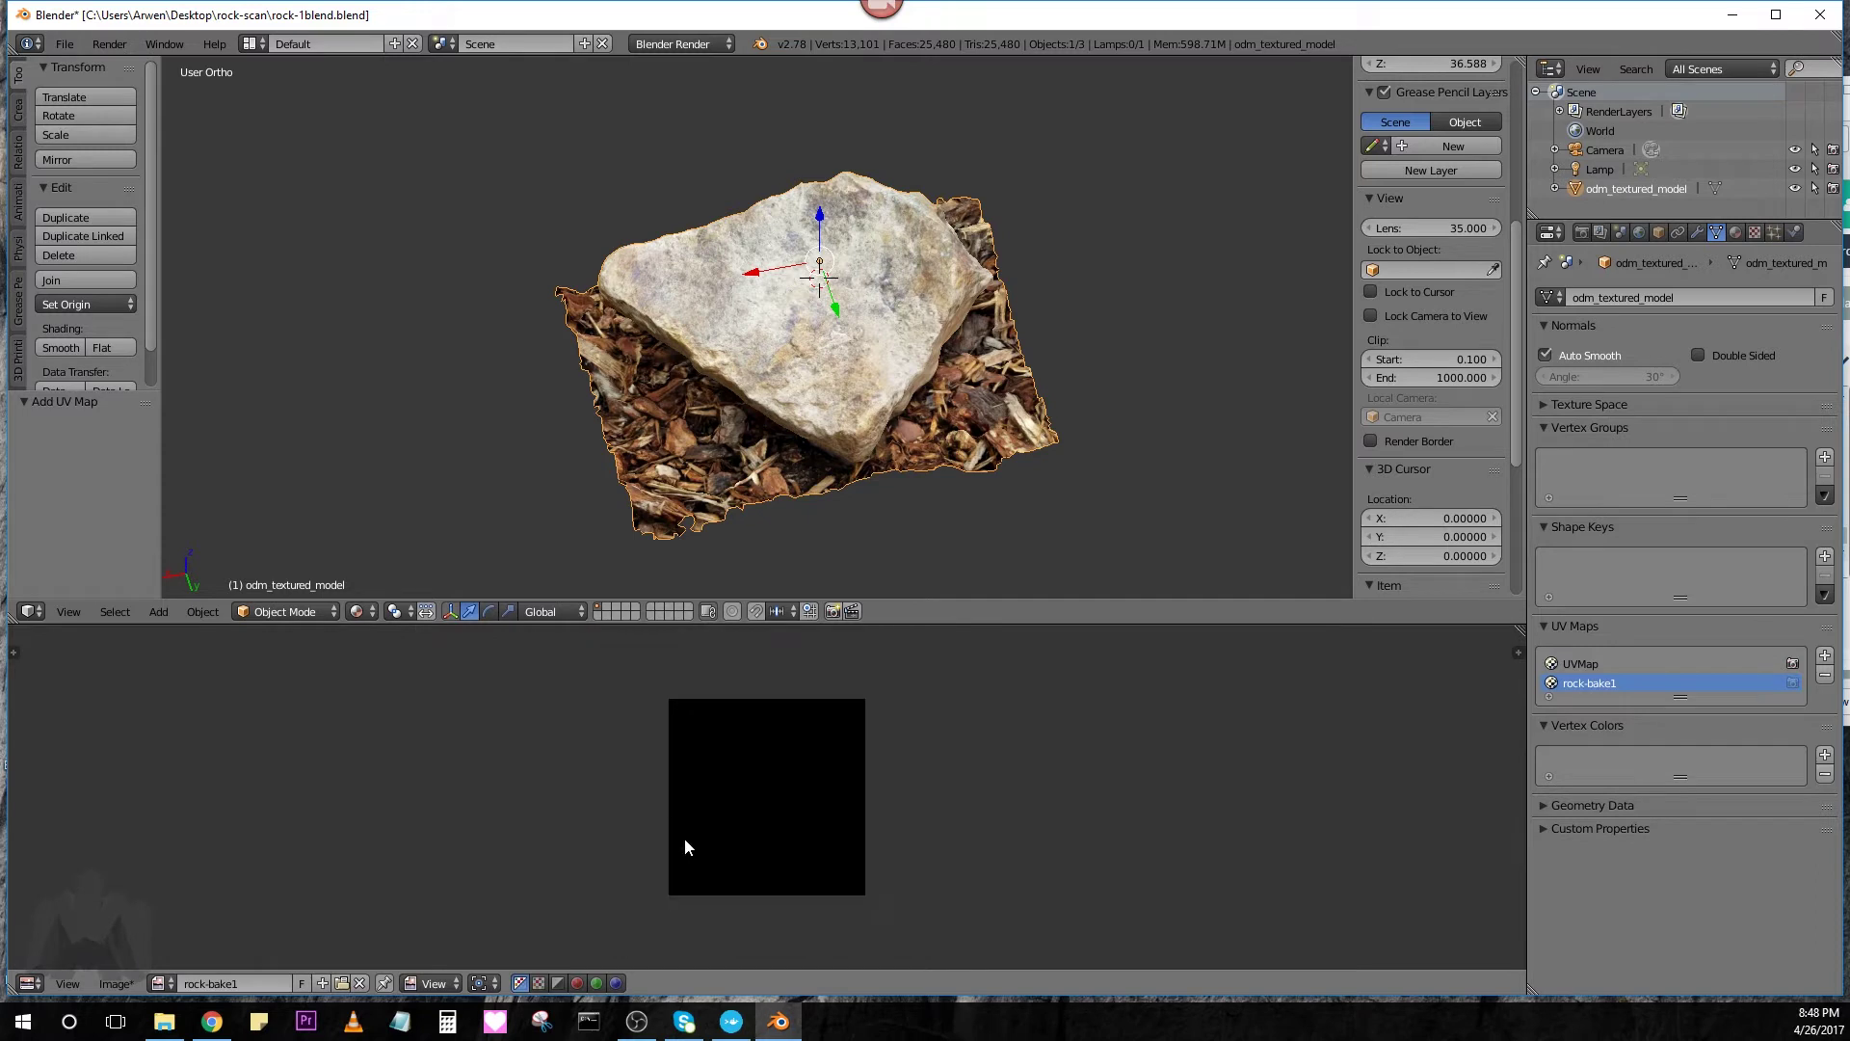
scroll(686, 848, "up", 1)
scroll(685, 847, "up", 1)
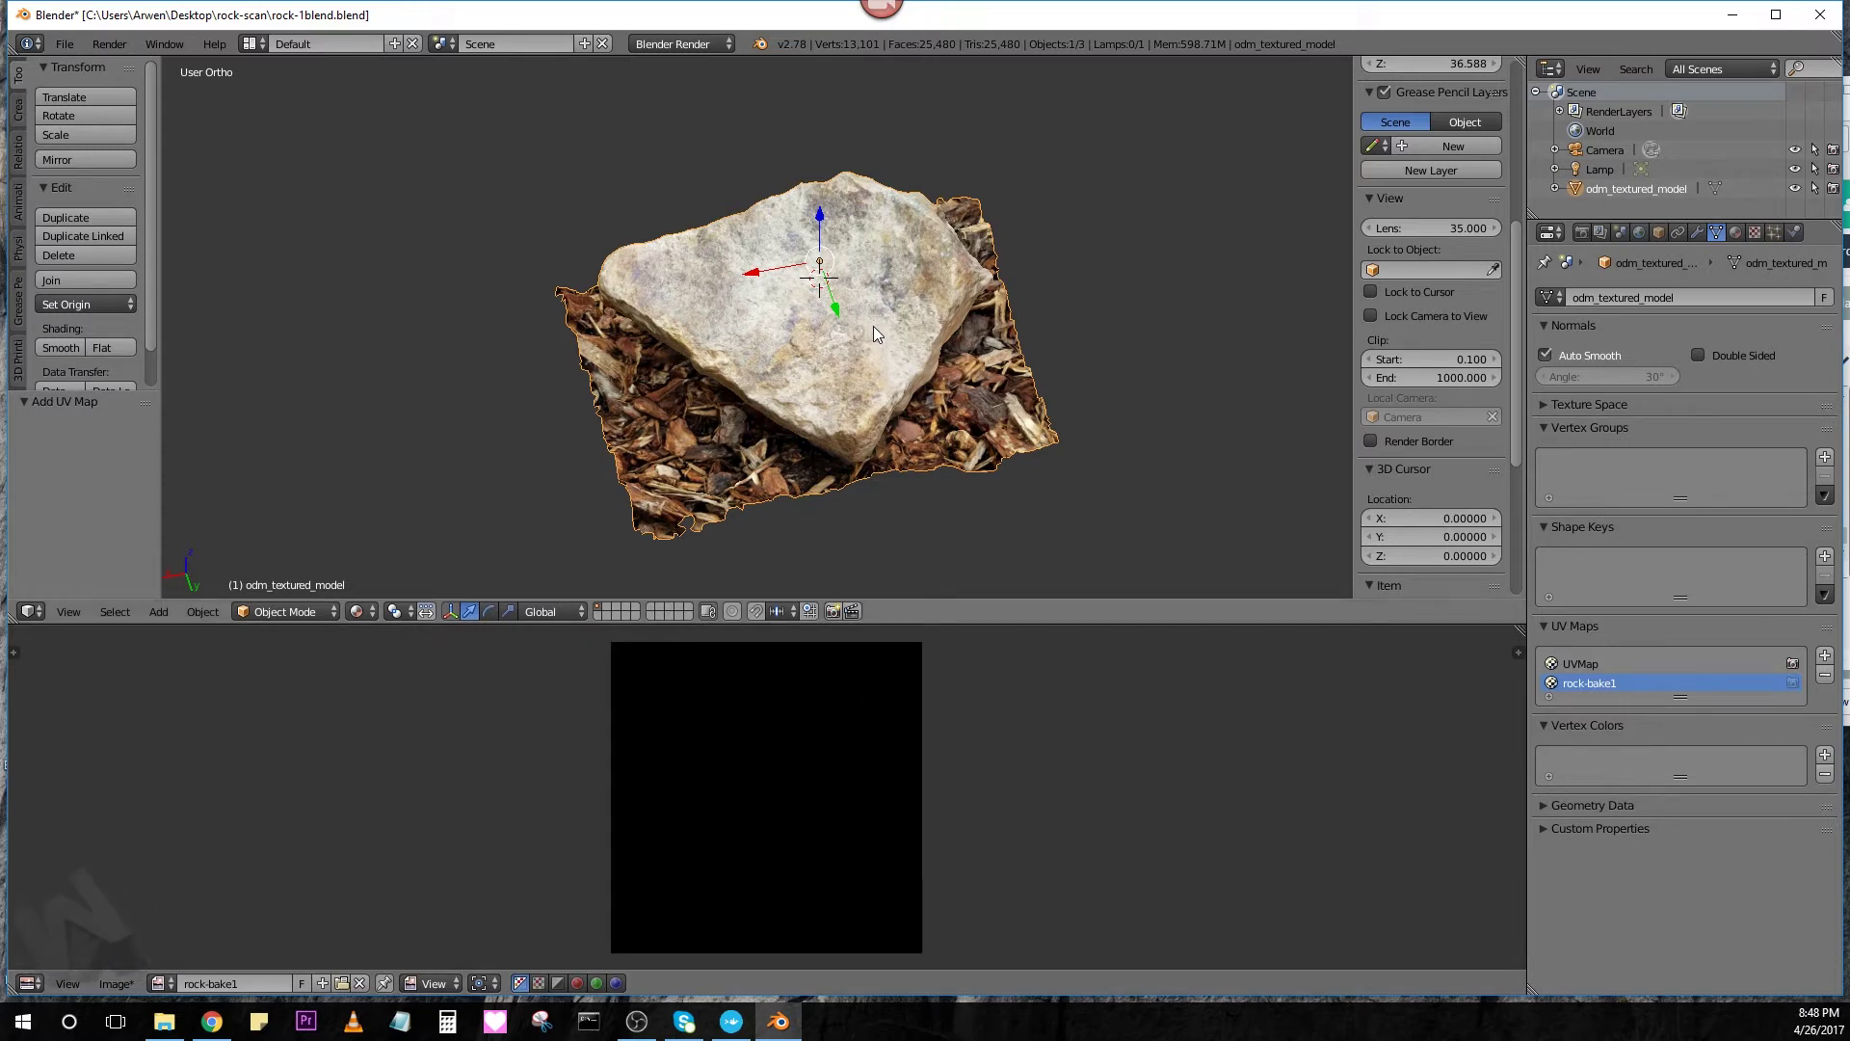
middle_click_drag(874, 325, 891, 366)
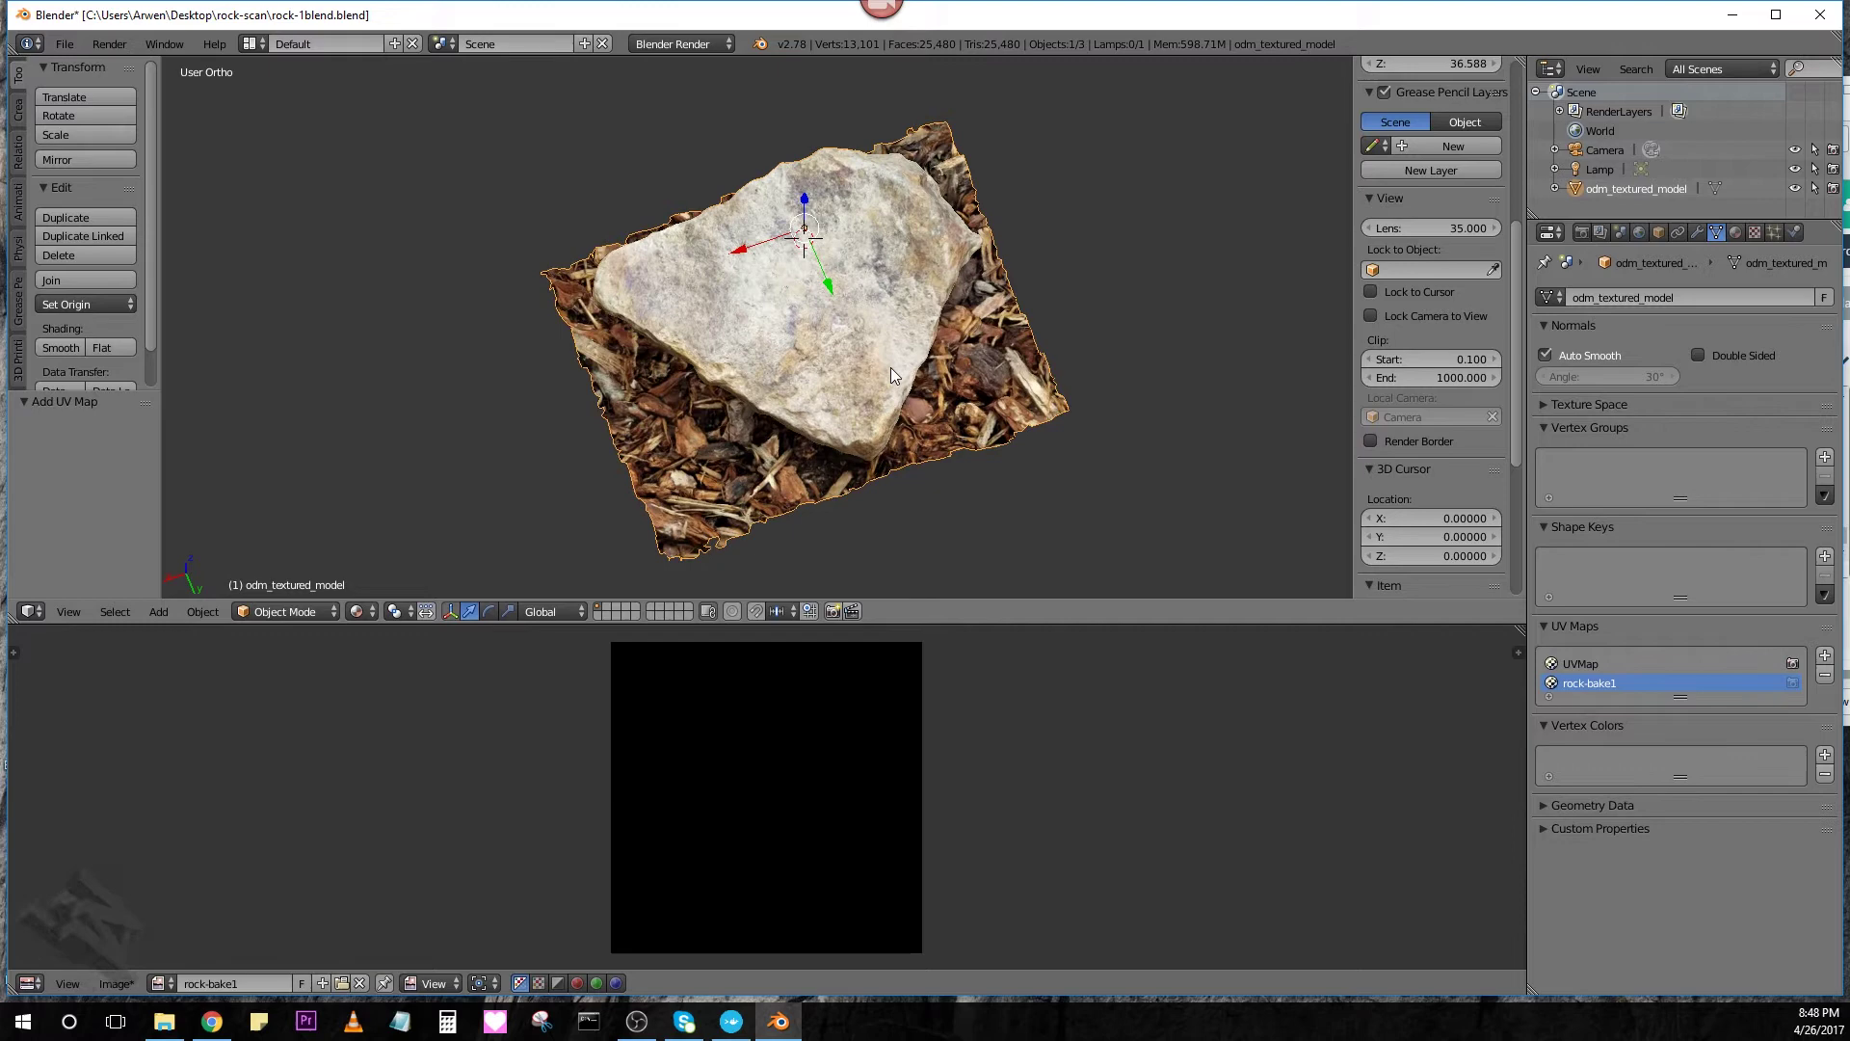
key("Tab")
key("a")
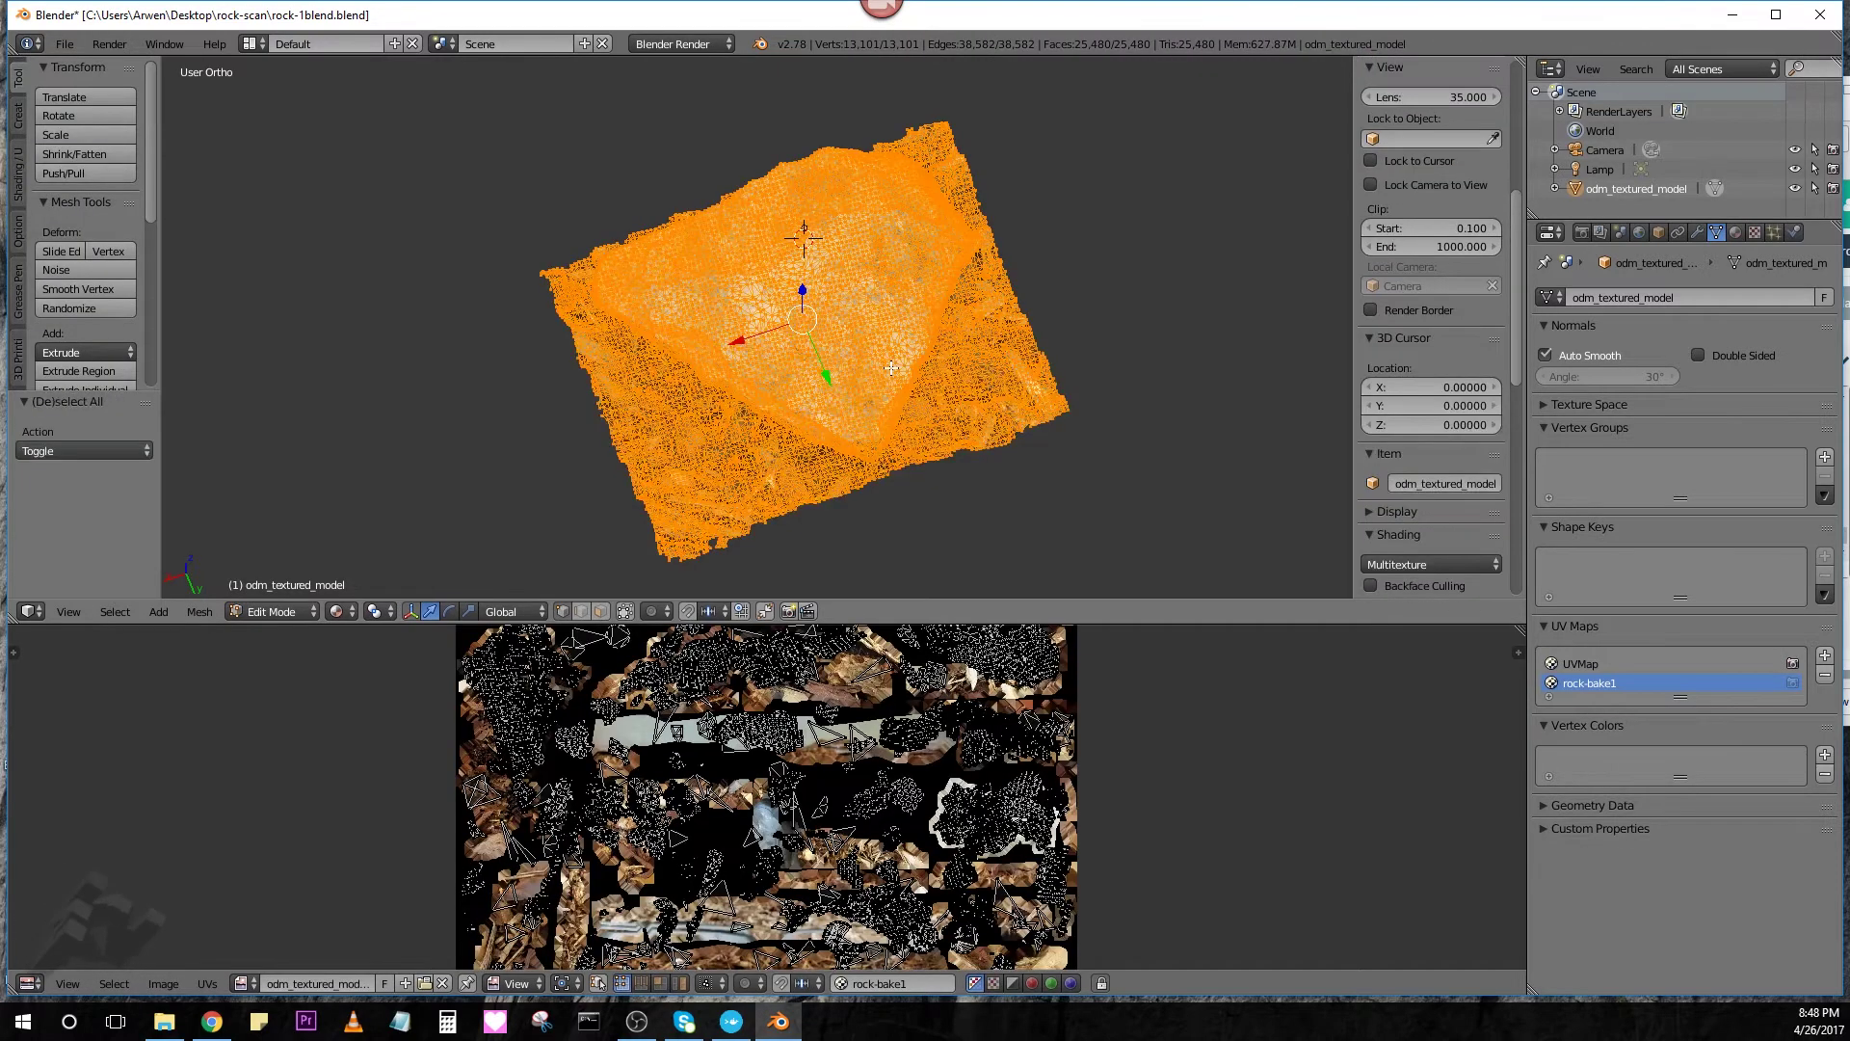
key("u")
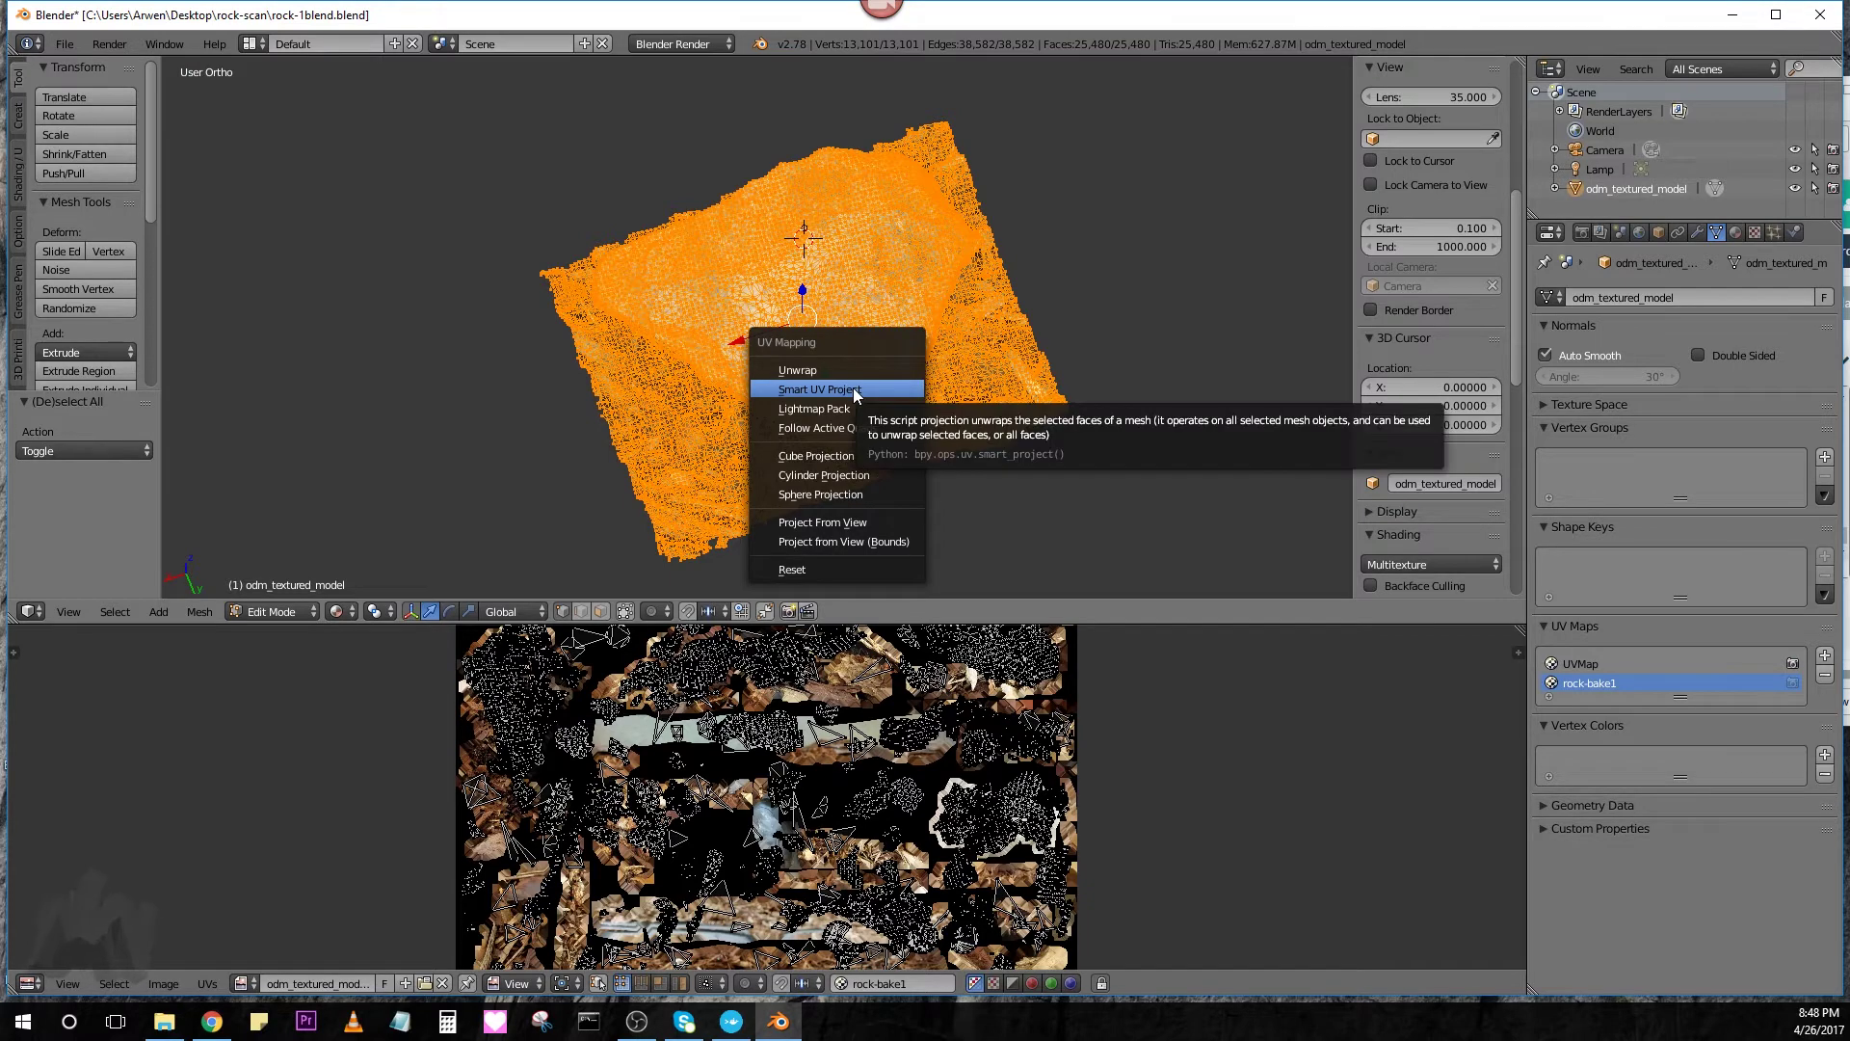
left_click(855, 394)
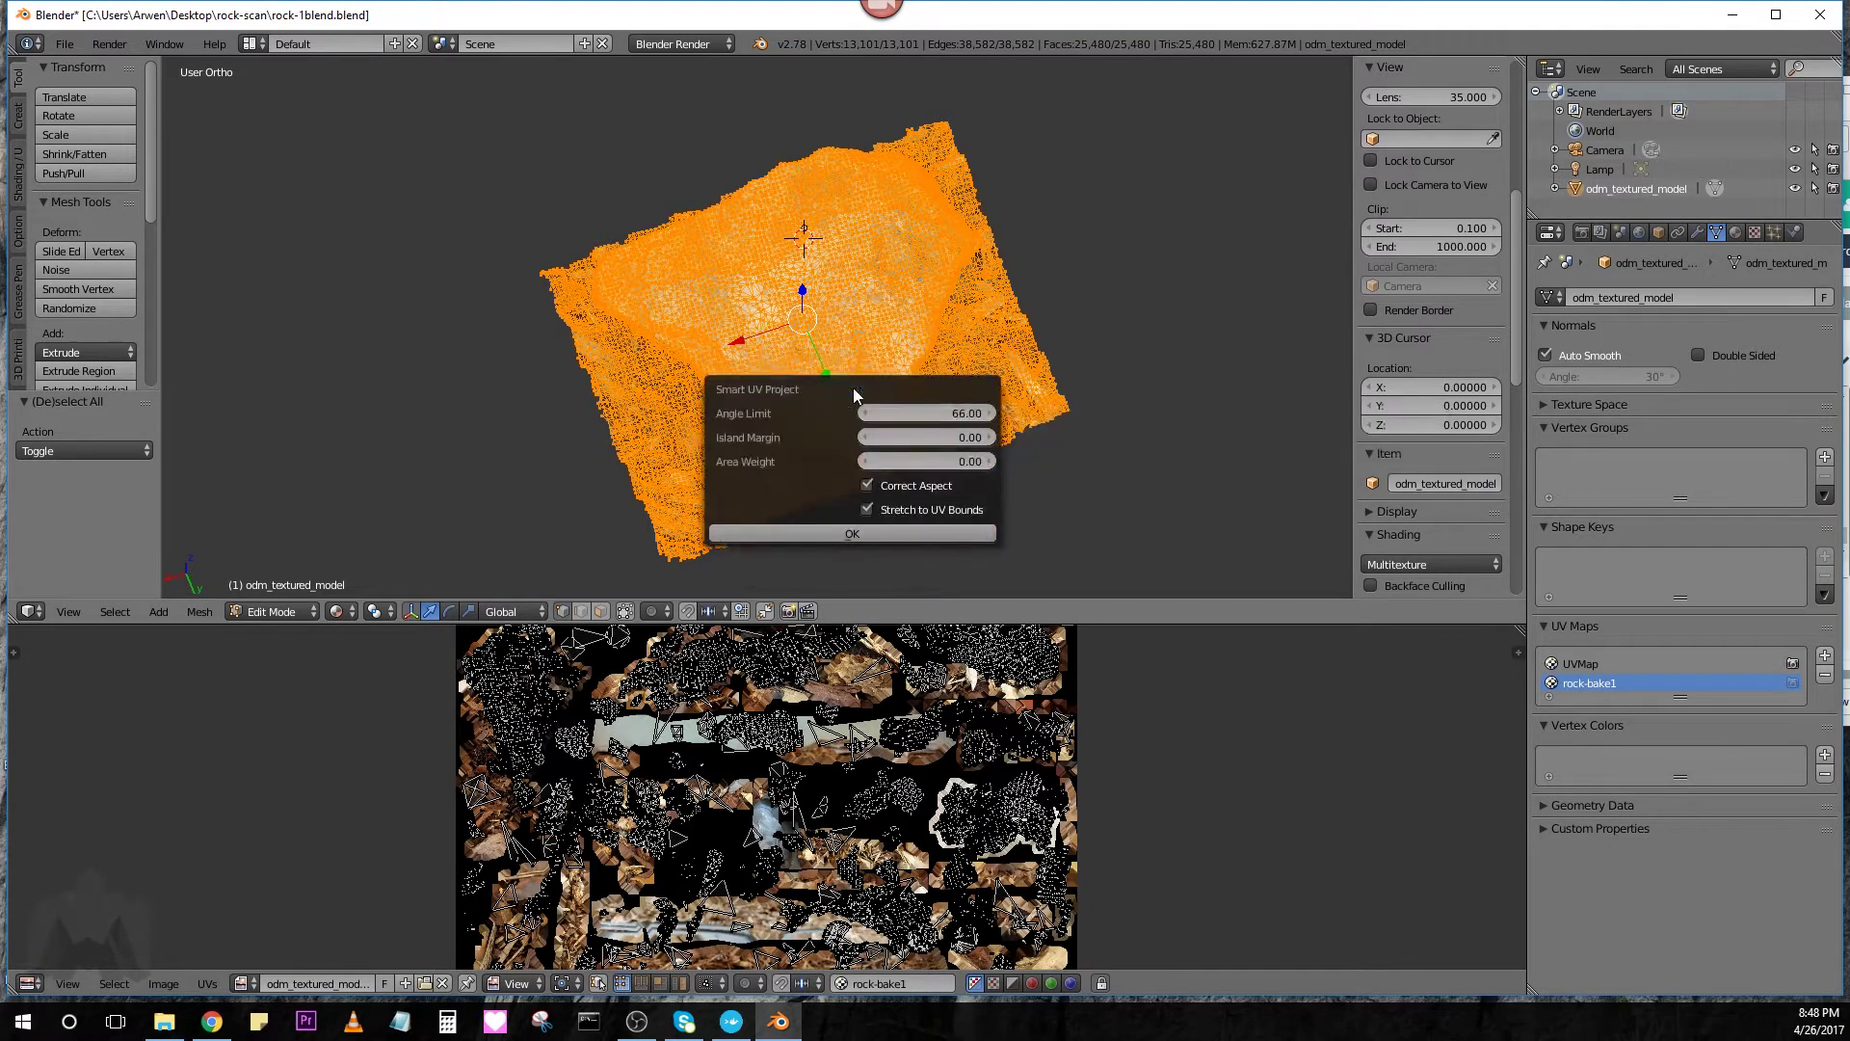
left_click(841, 528)
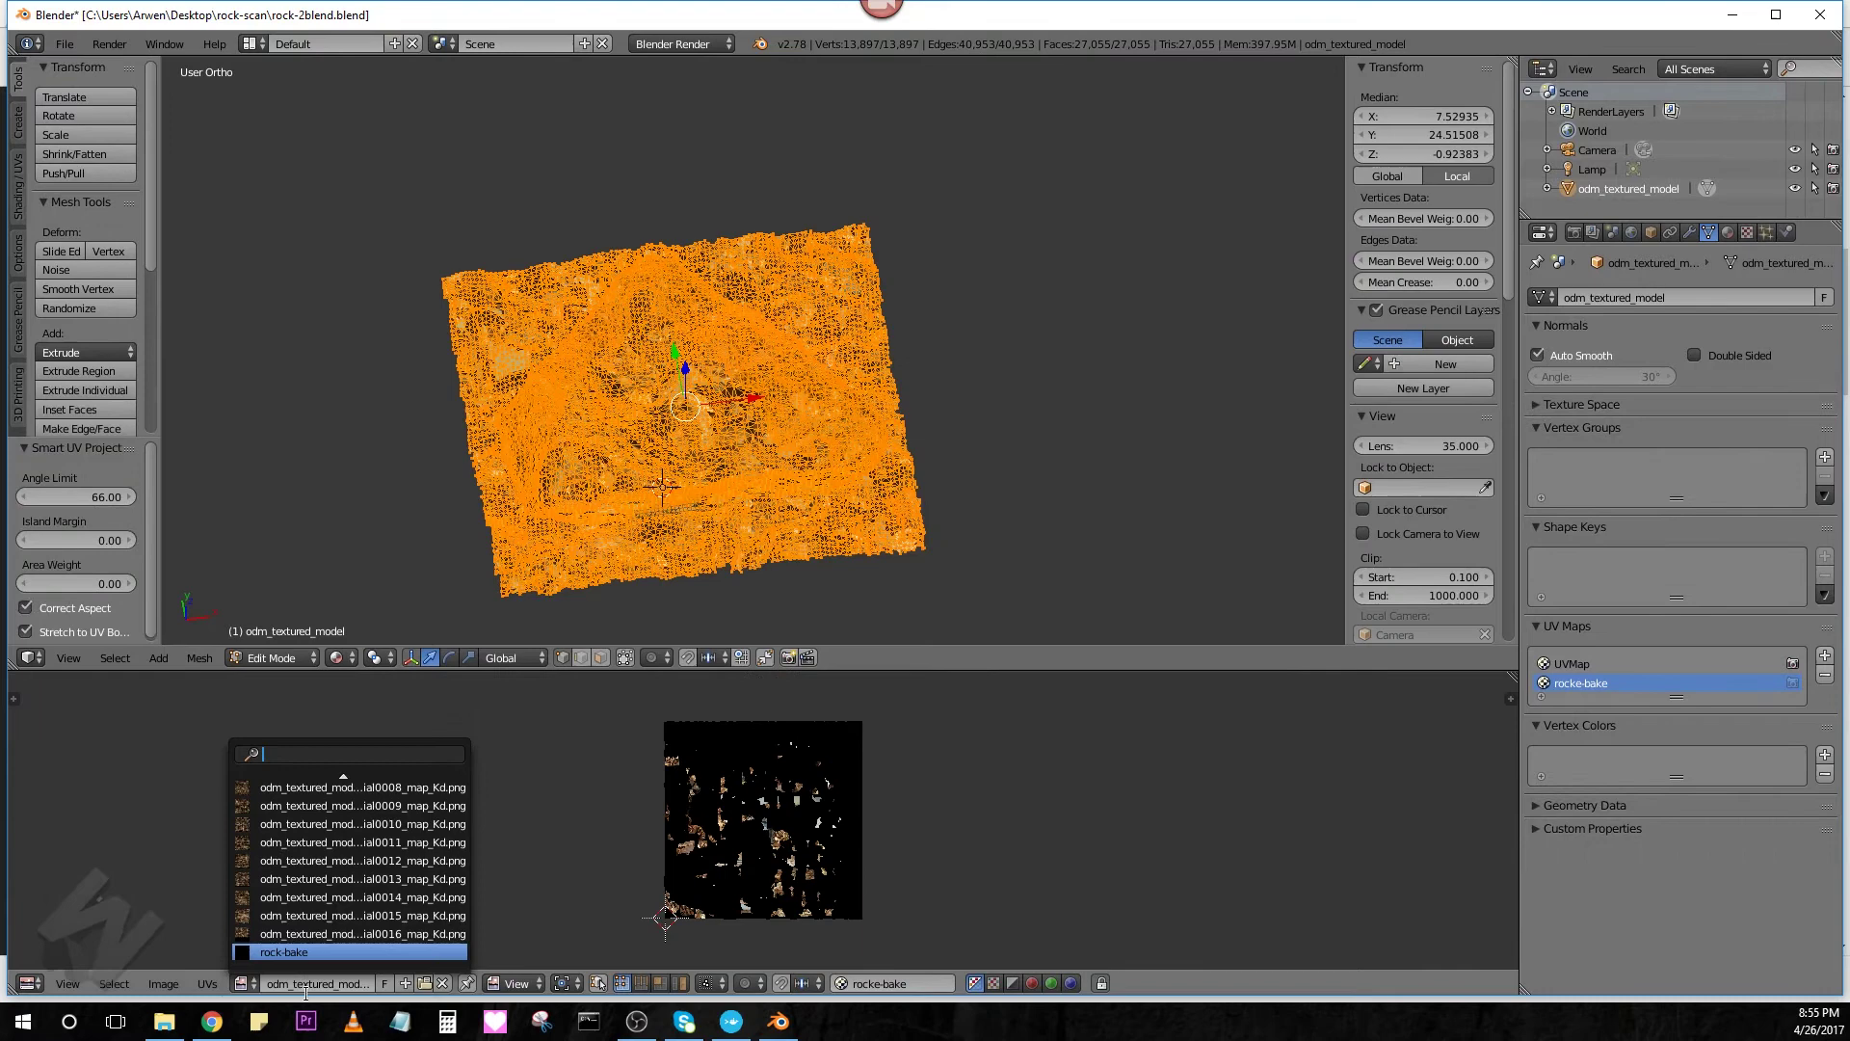
Show the rock-bake image behind the unwrapped UVs and give the image editor a little more room
left_click(290, 954)
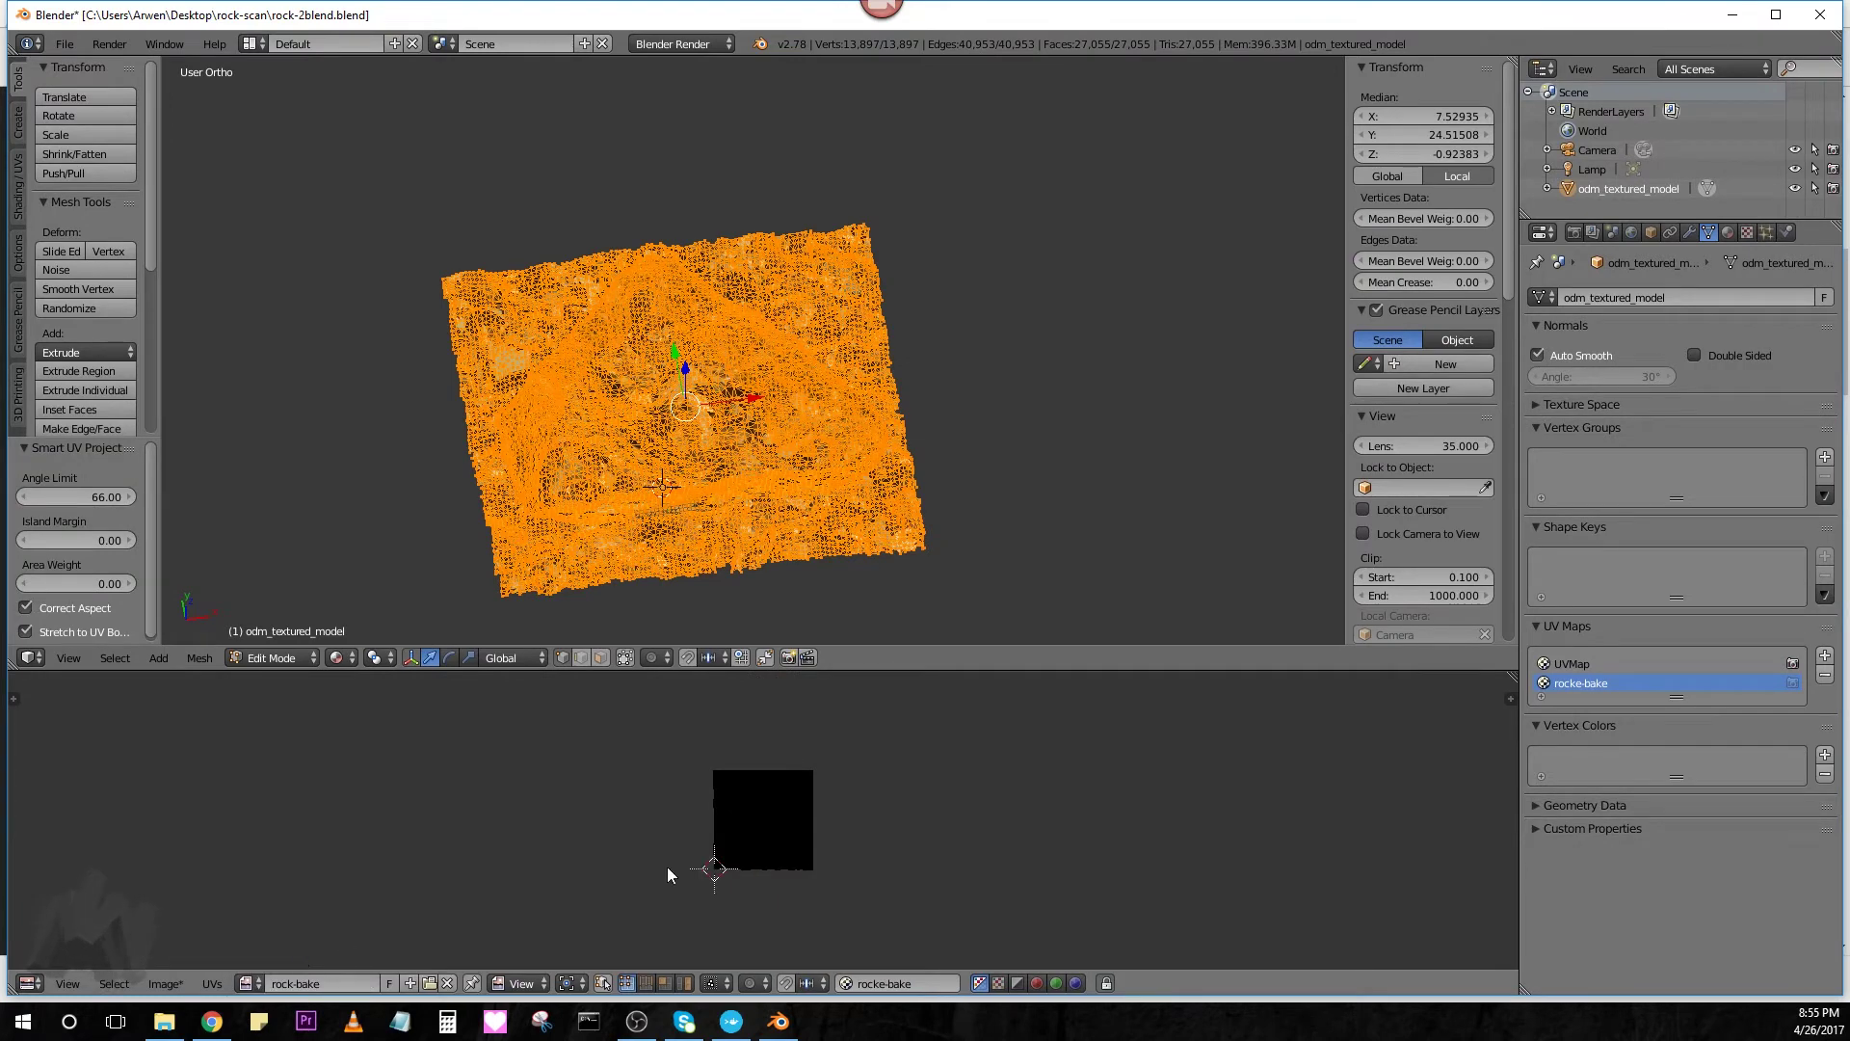
scroll(666, 866, "up", 2)
scroll(719, 840, "up", 3)
scroll(643, 863, "down", 1)
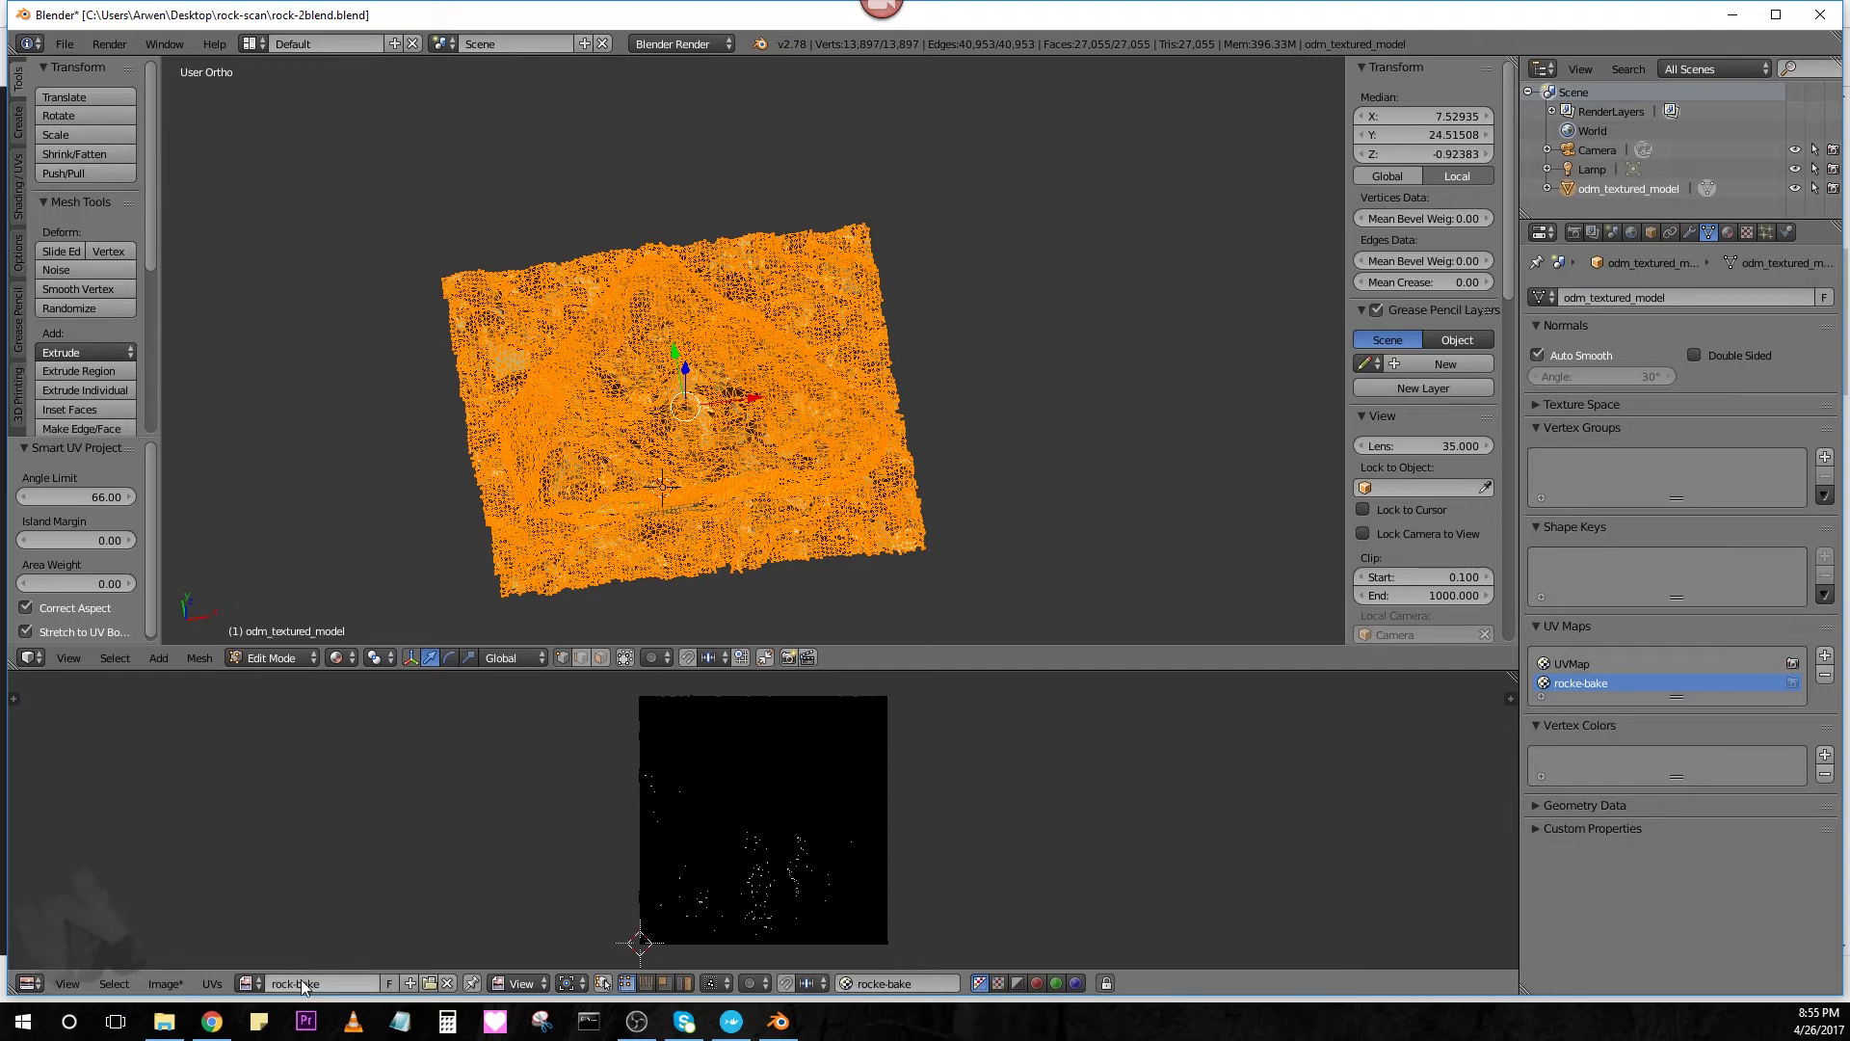
left_click_drag(930, 670, 940, 645)
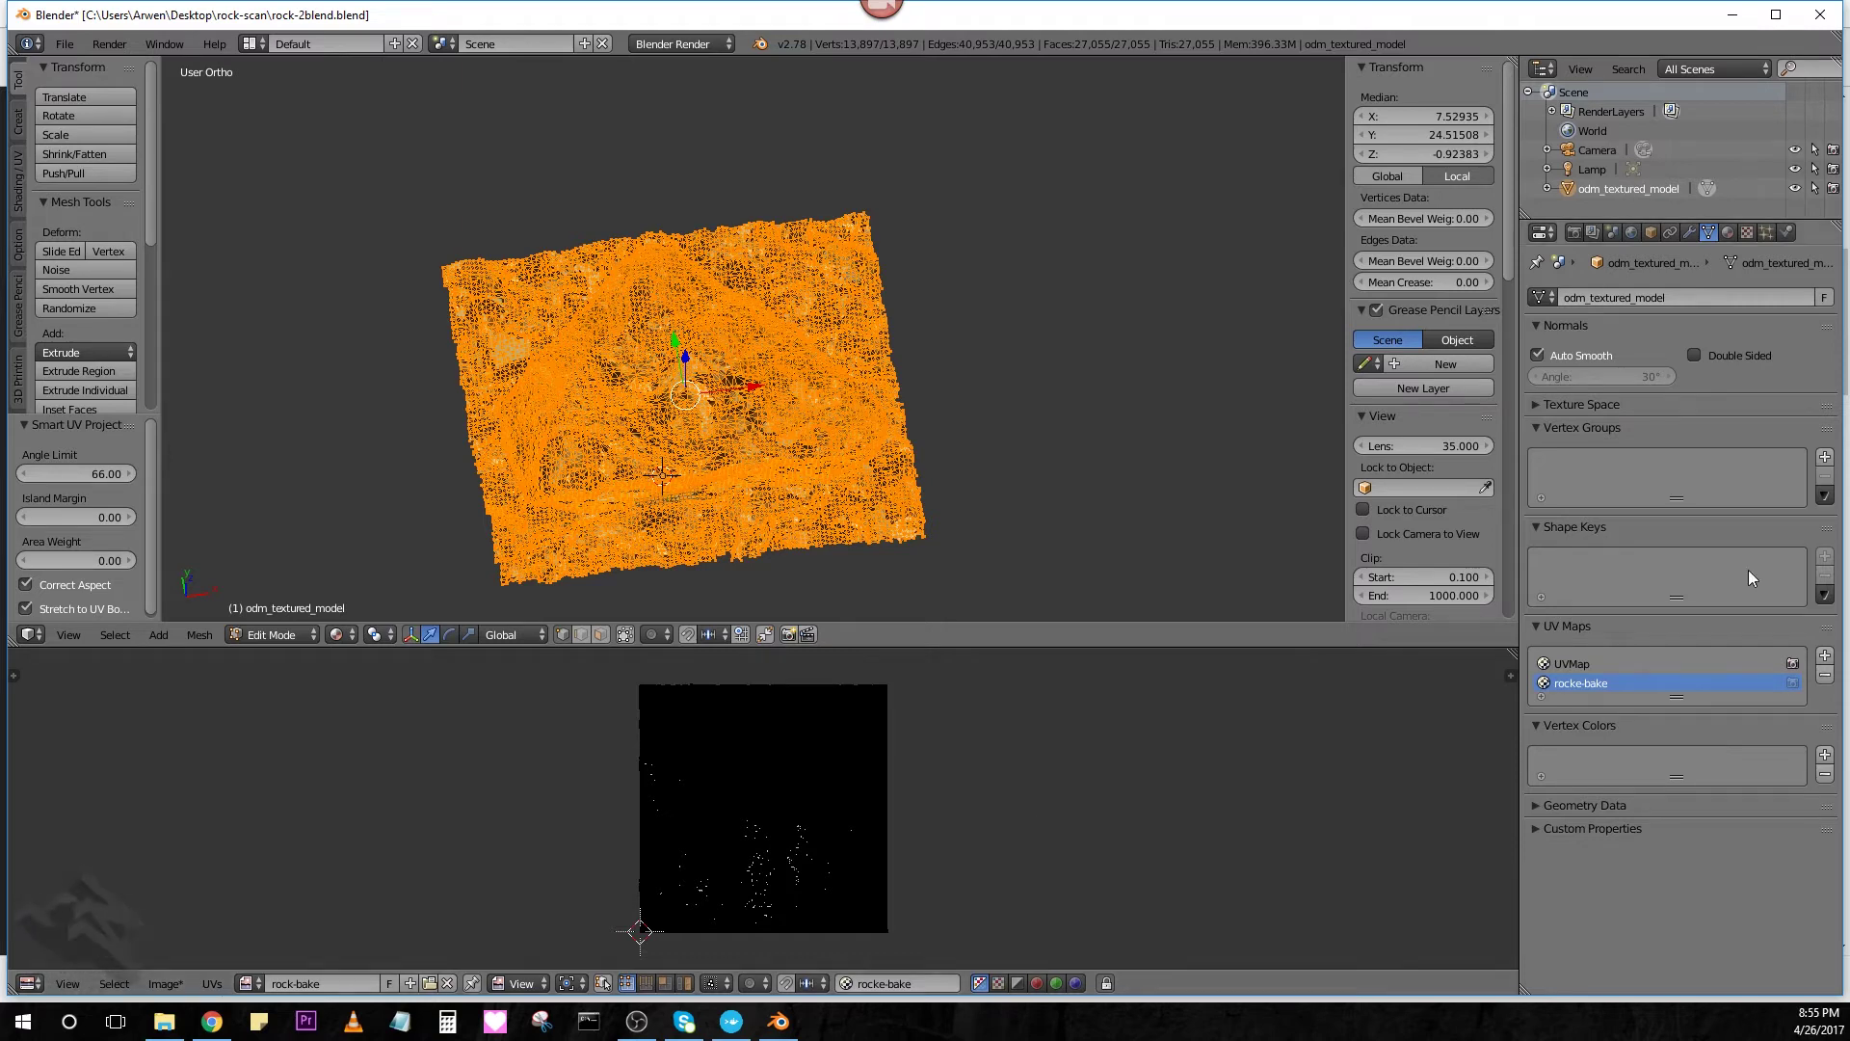
In Render settings, keep Blender Render as engine and leave Bake Mode on Full Render
left_click(1573, 231)
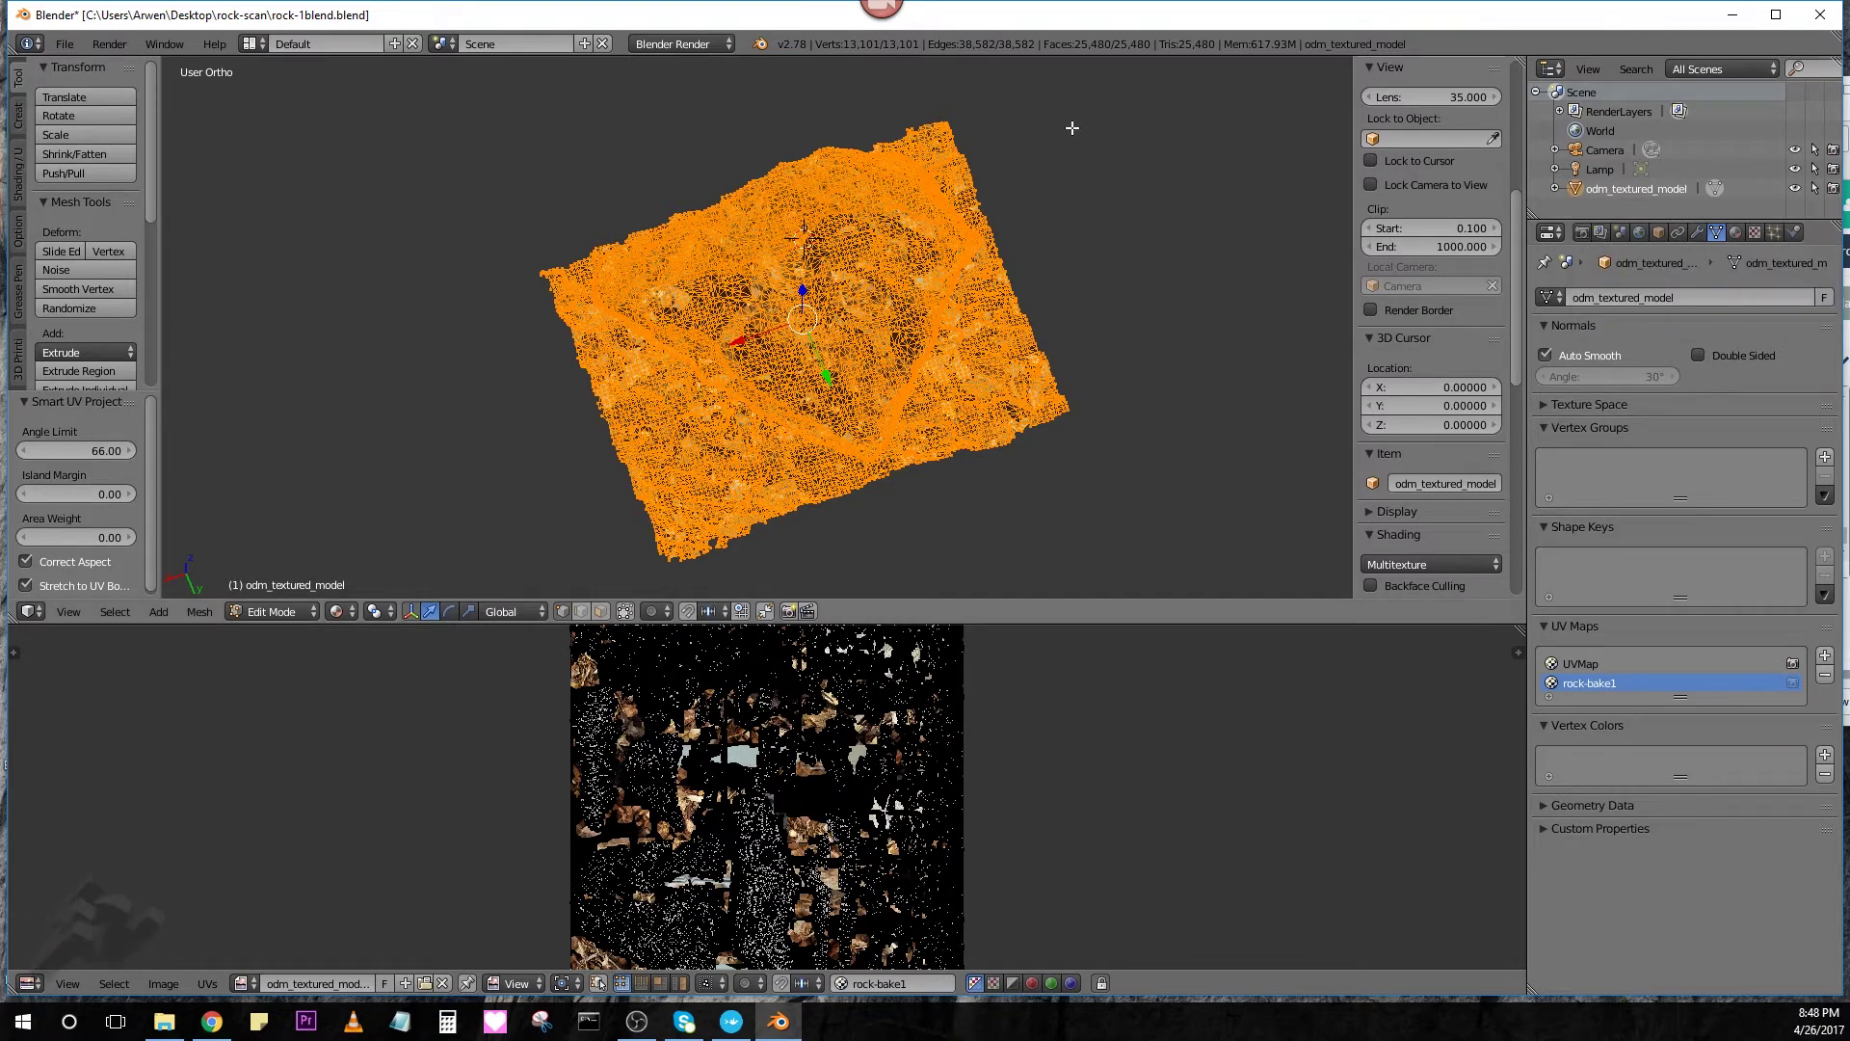
left_click(703, 41)
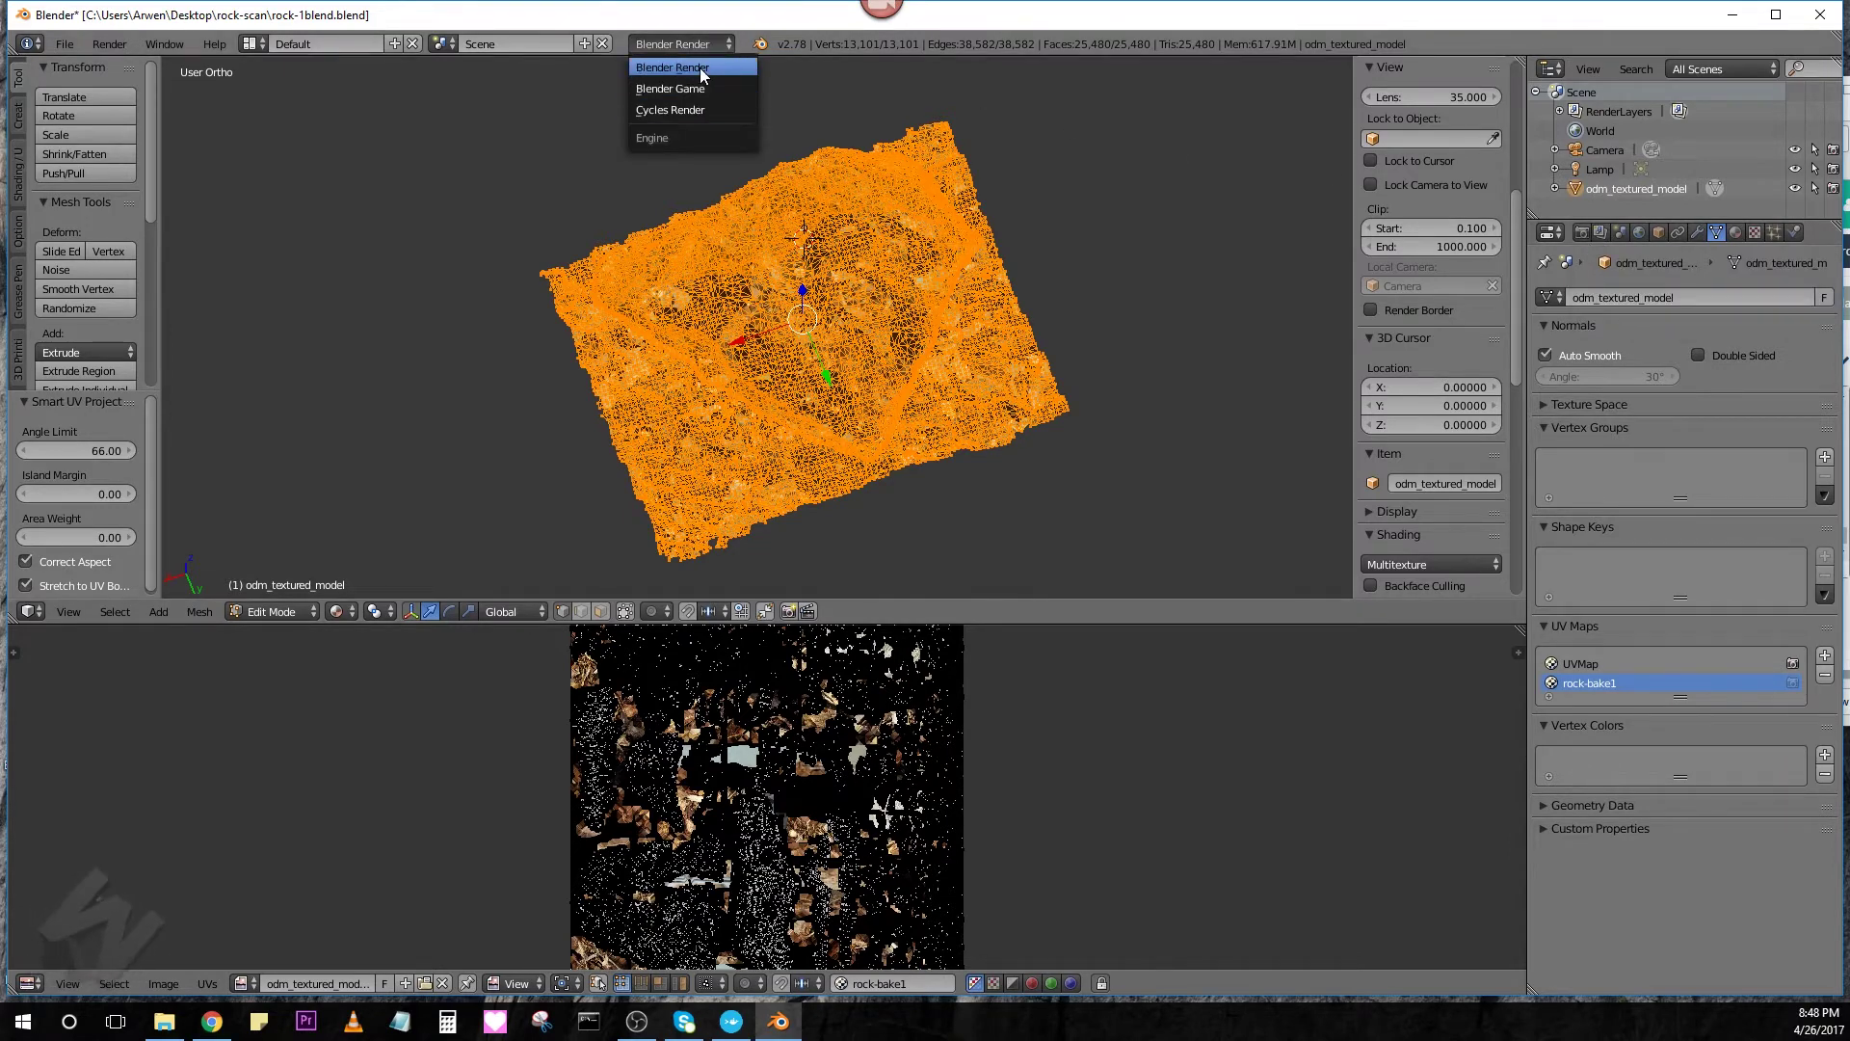
left_click(703, 71)
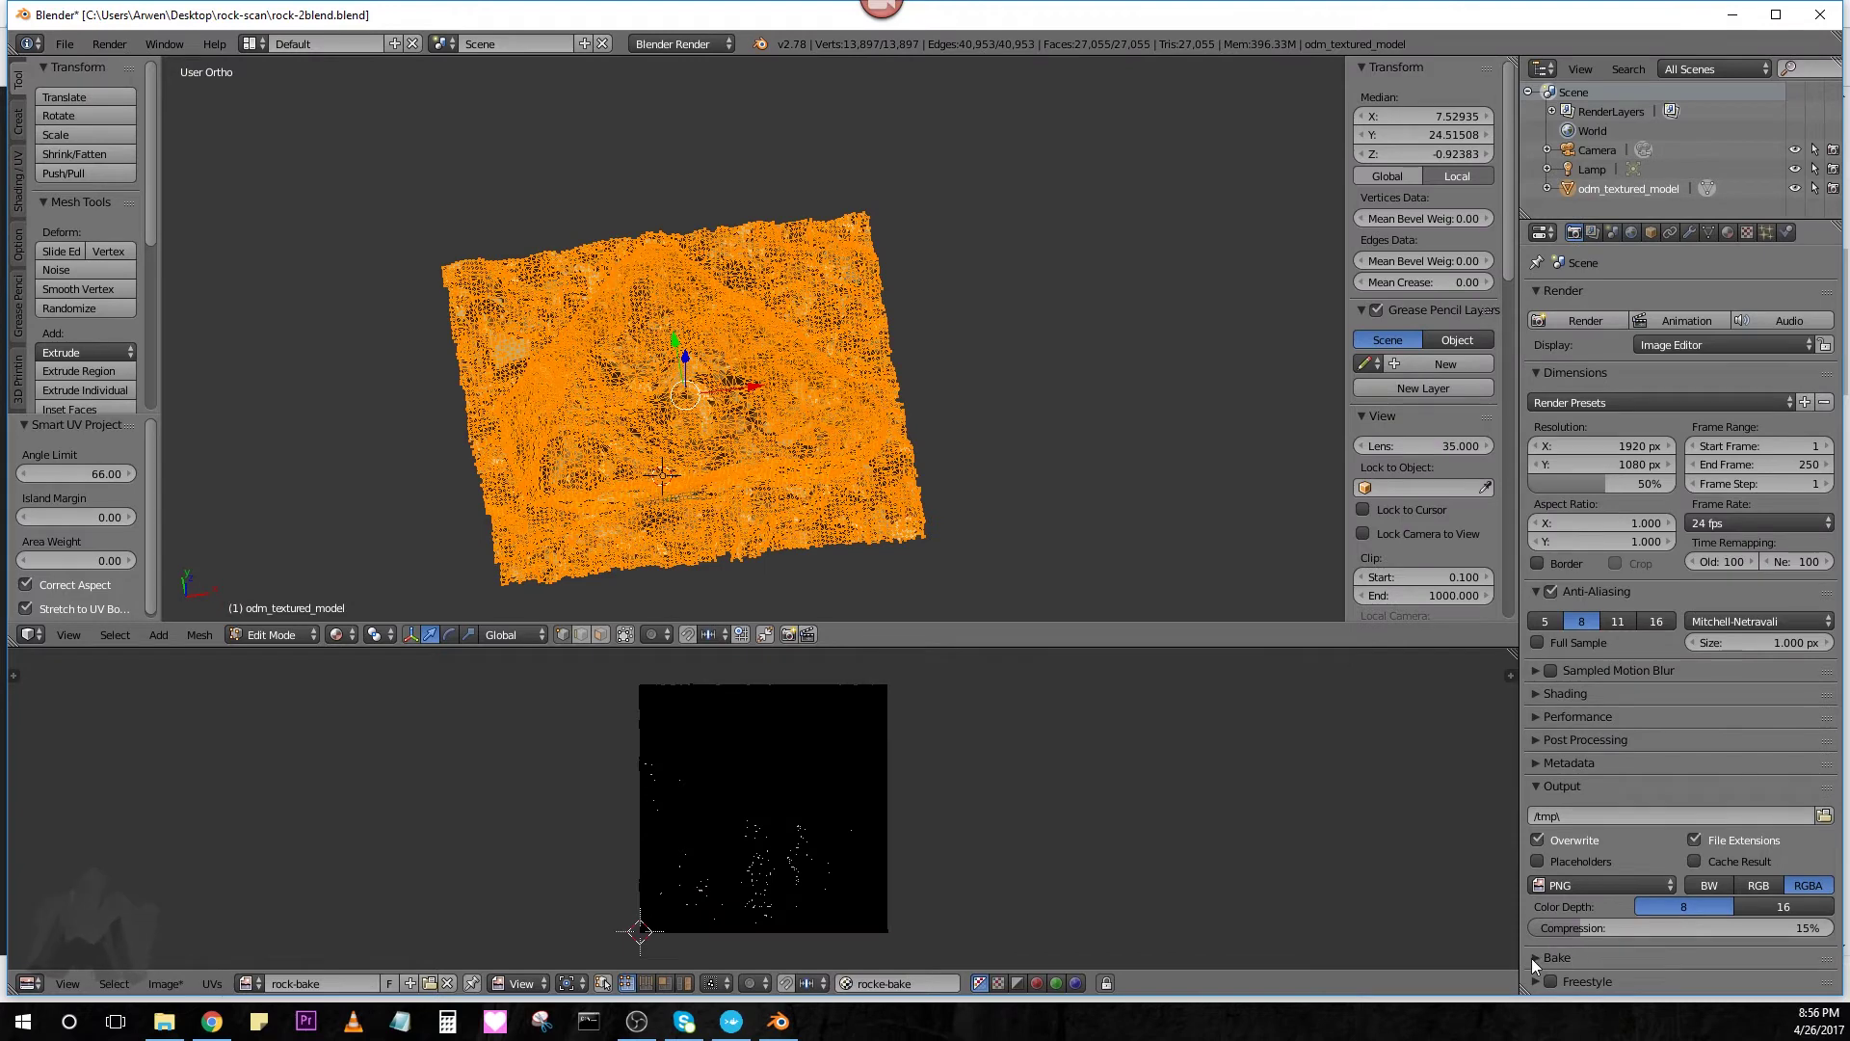
left_click(1535, 958)
scroll(1592, 959, "down", 2)
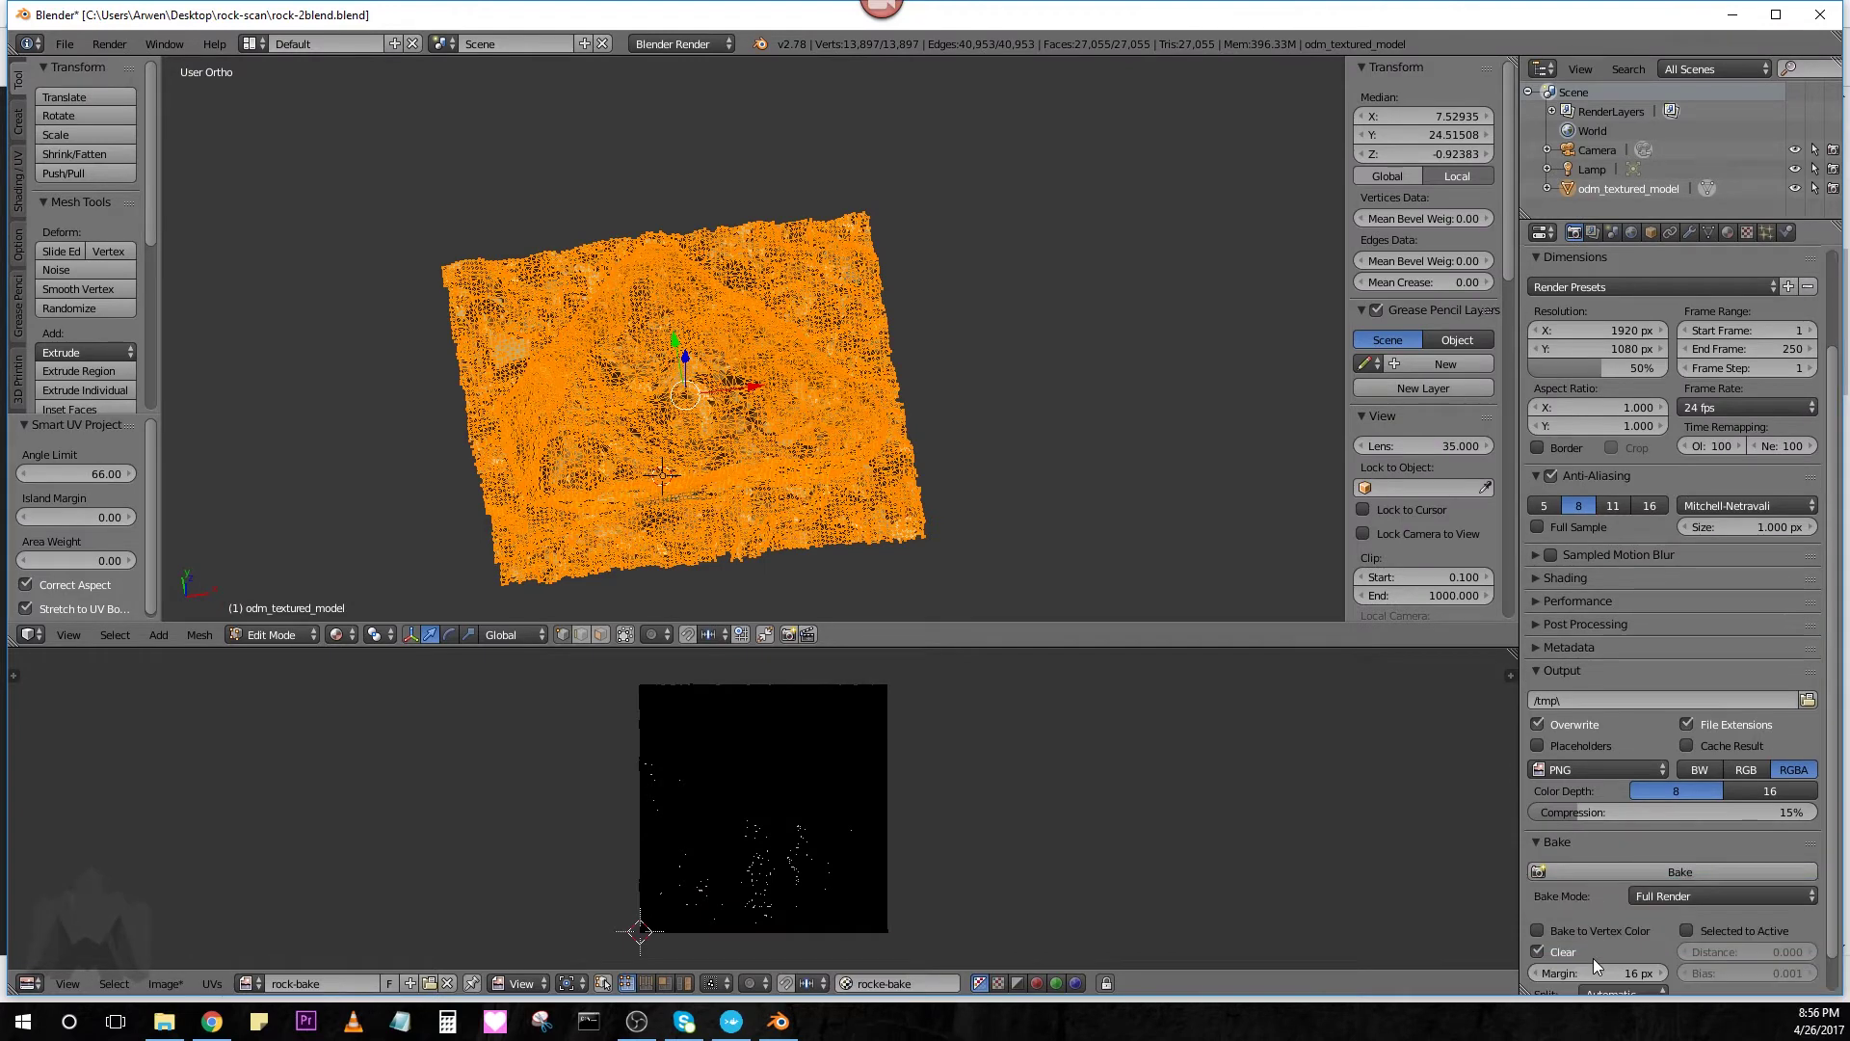
left_click(1663, 896)
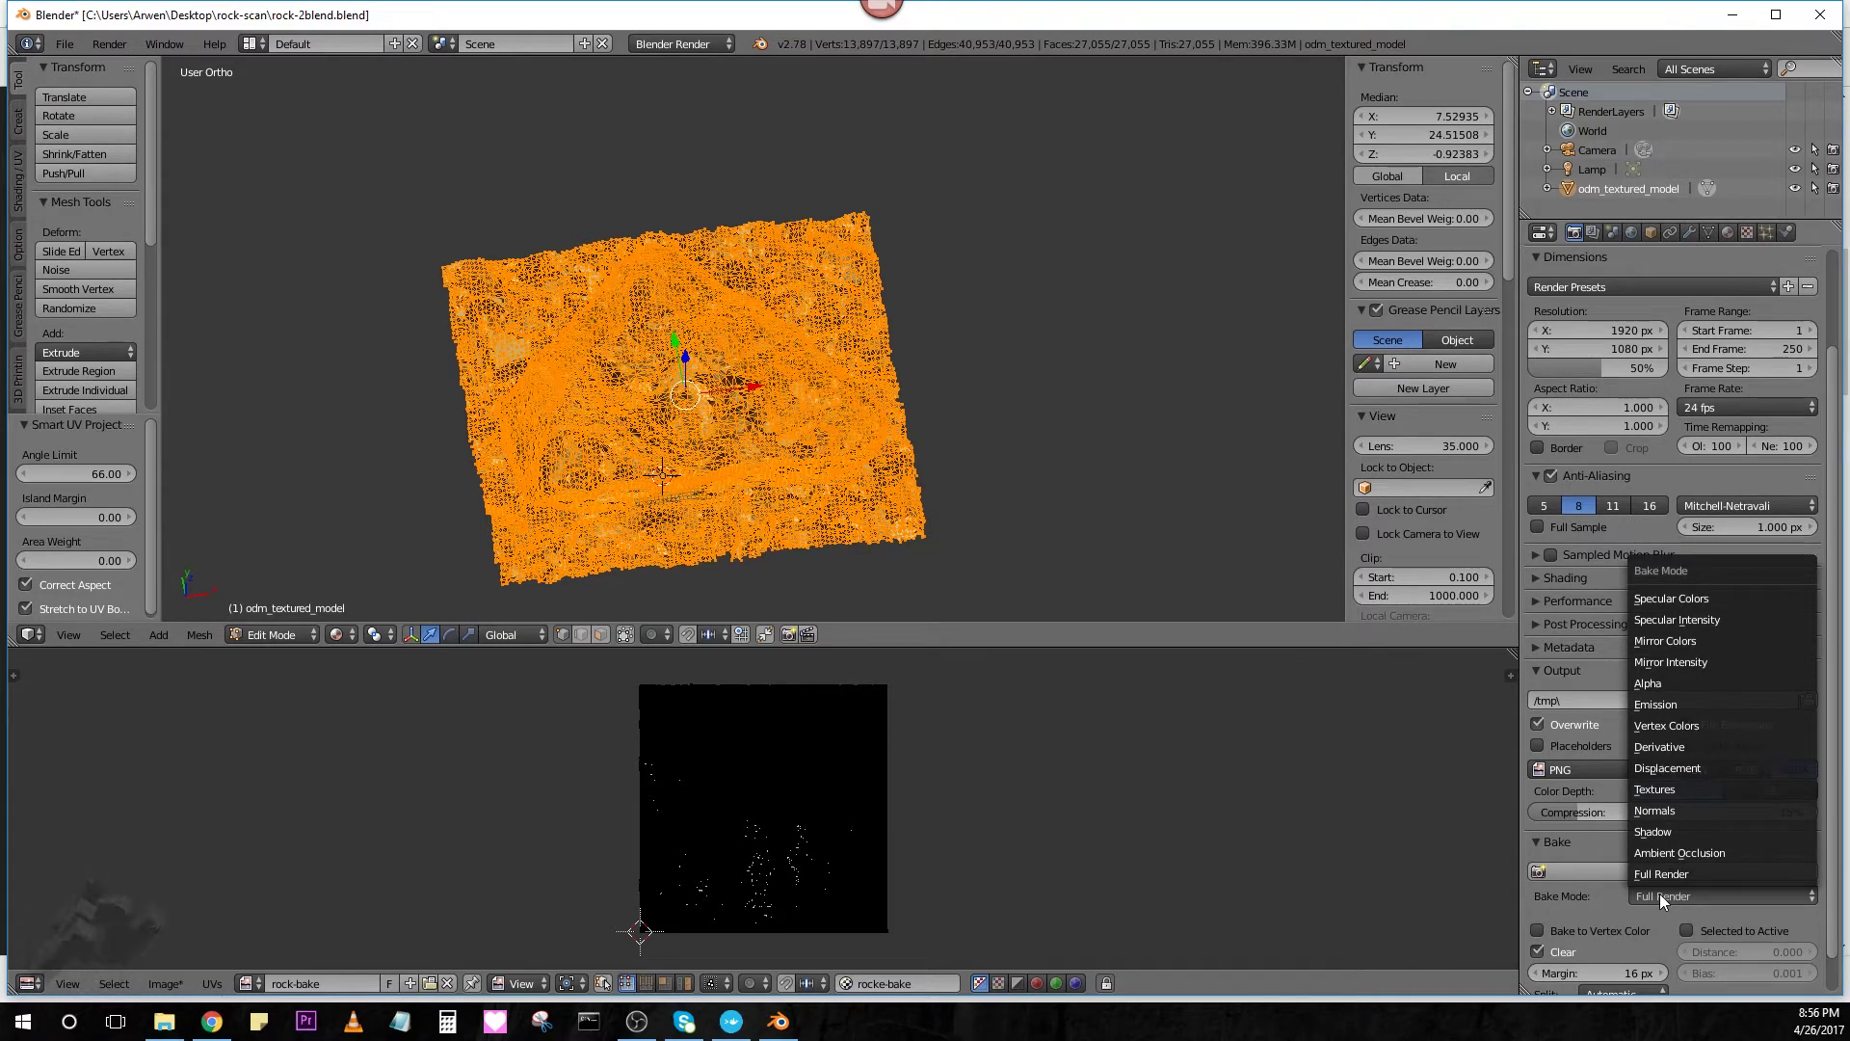
left_click(1659, 894)
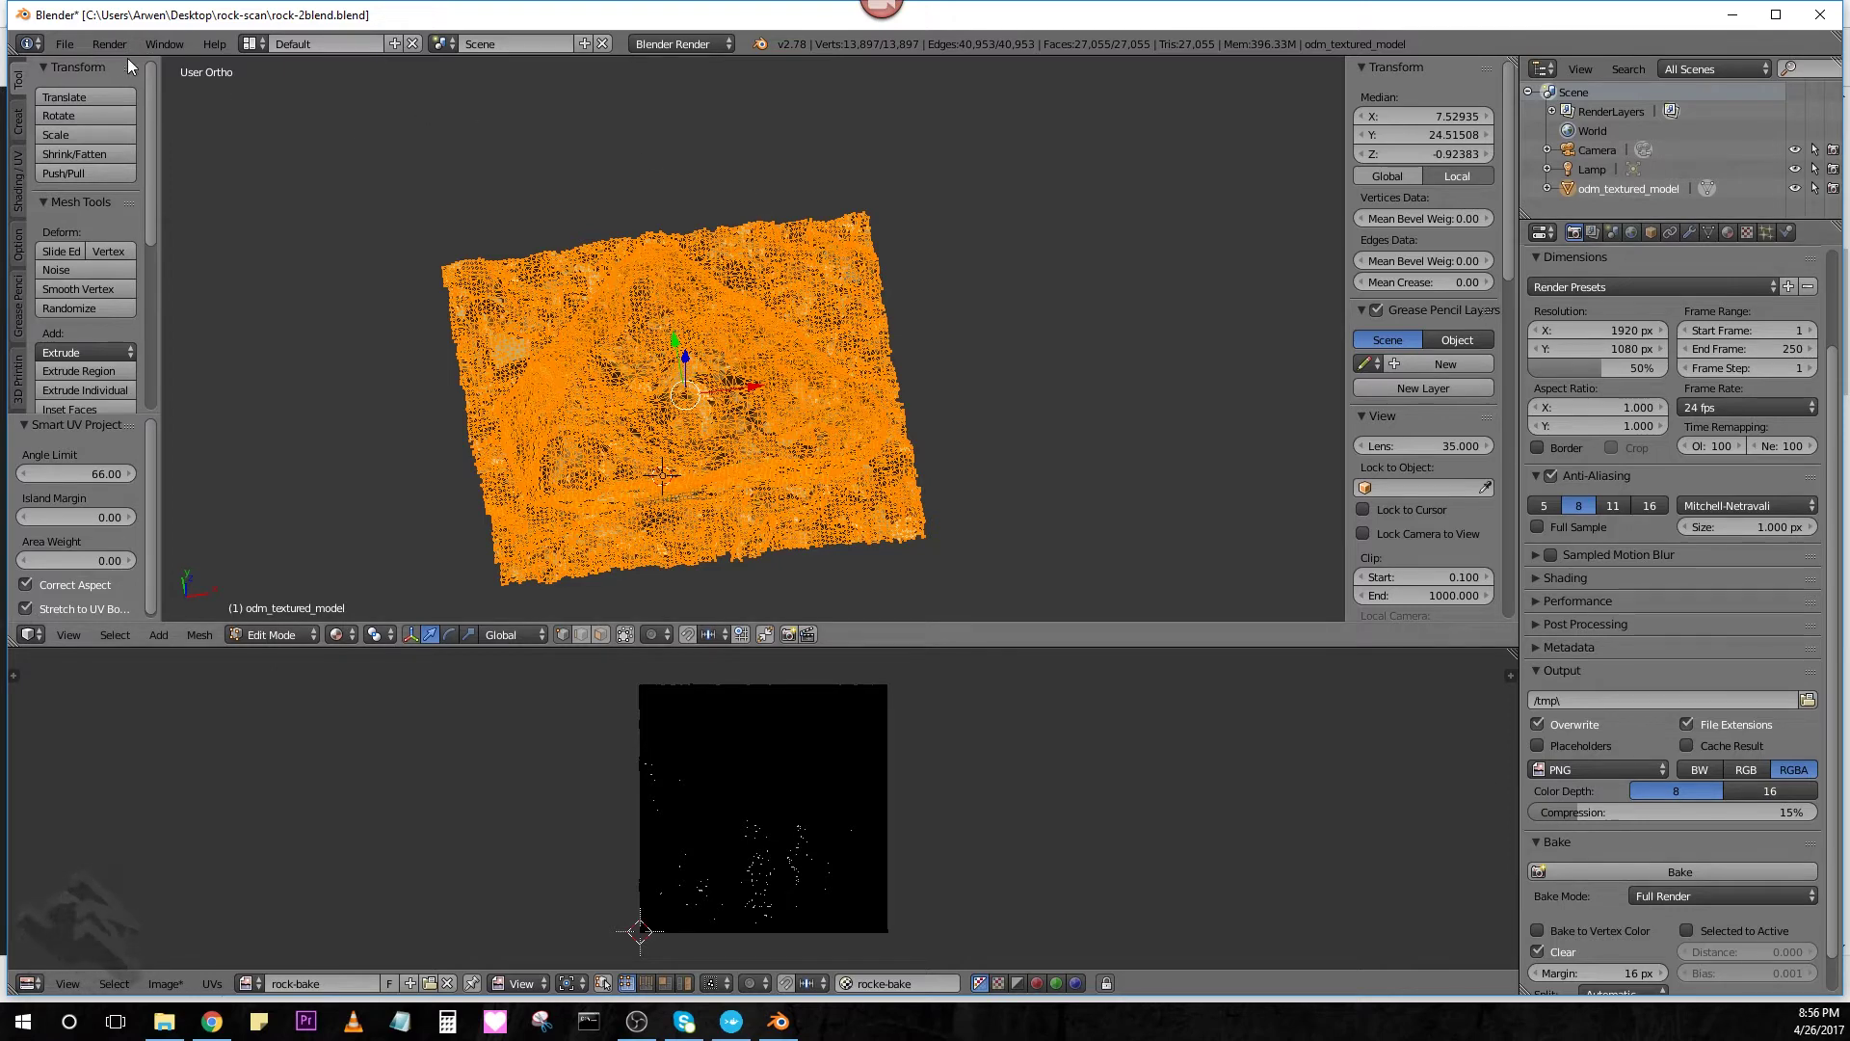
Save As with the file name incremented to rock-3blend.blend
left_click(64, 43)
left_click(128, 204)
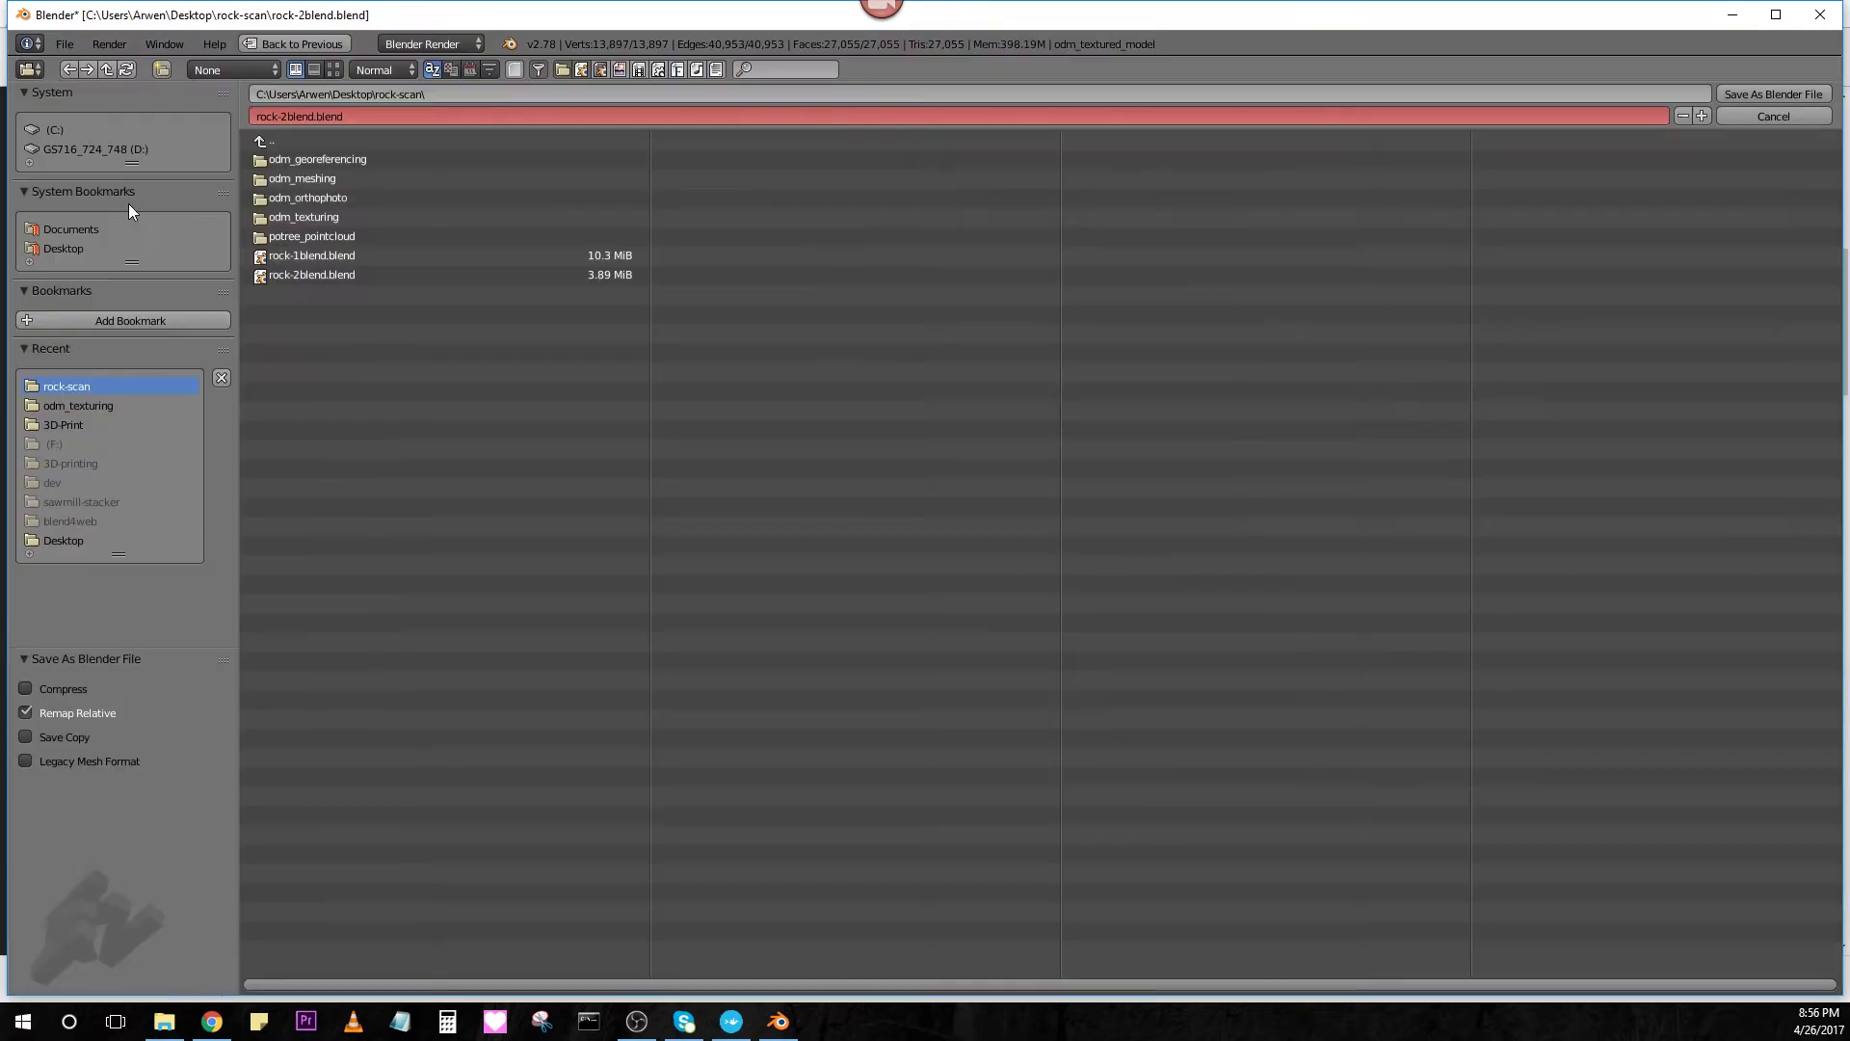
left_click(1701, 116)
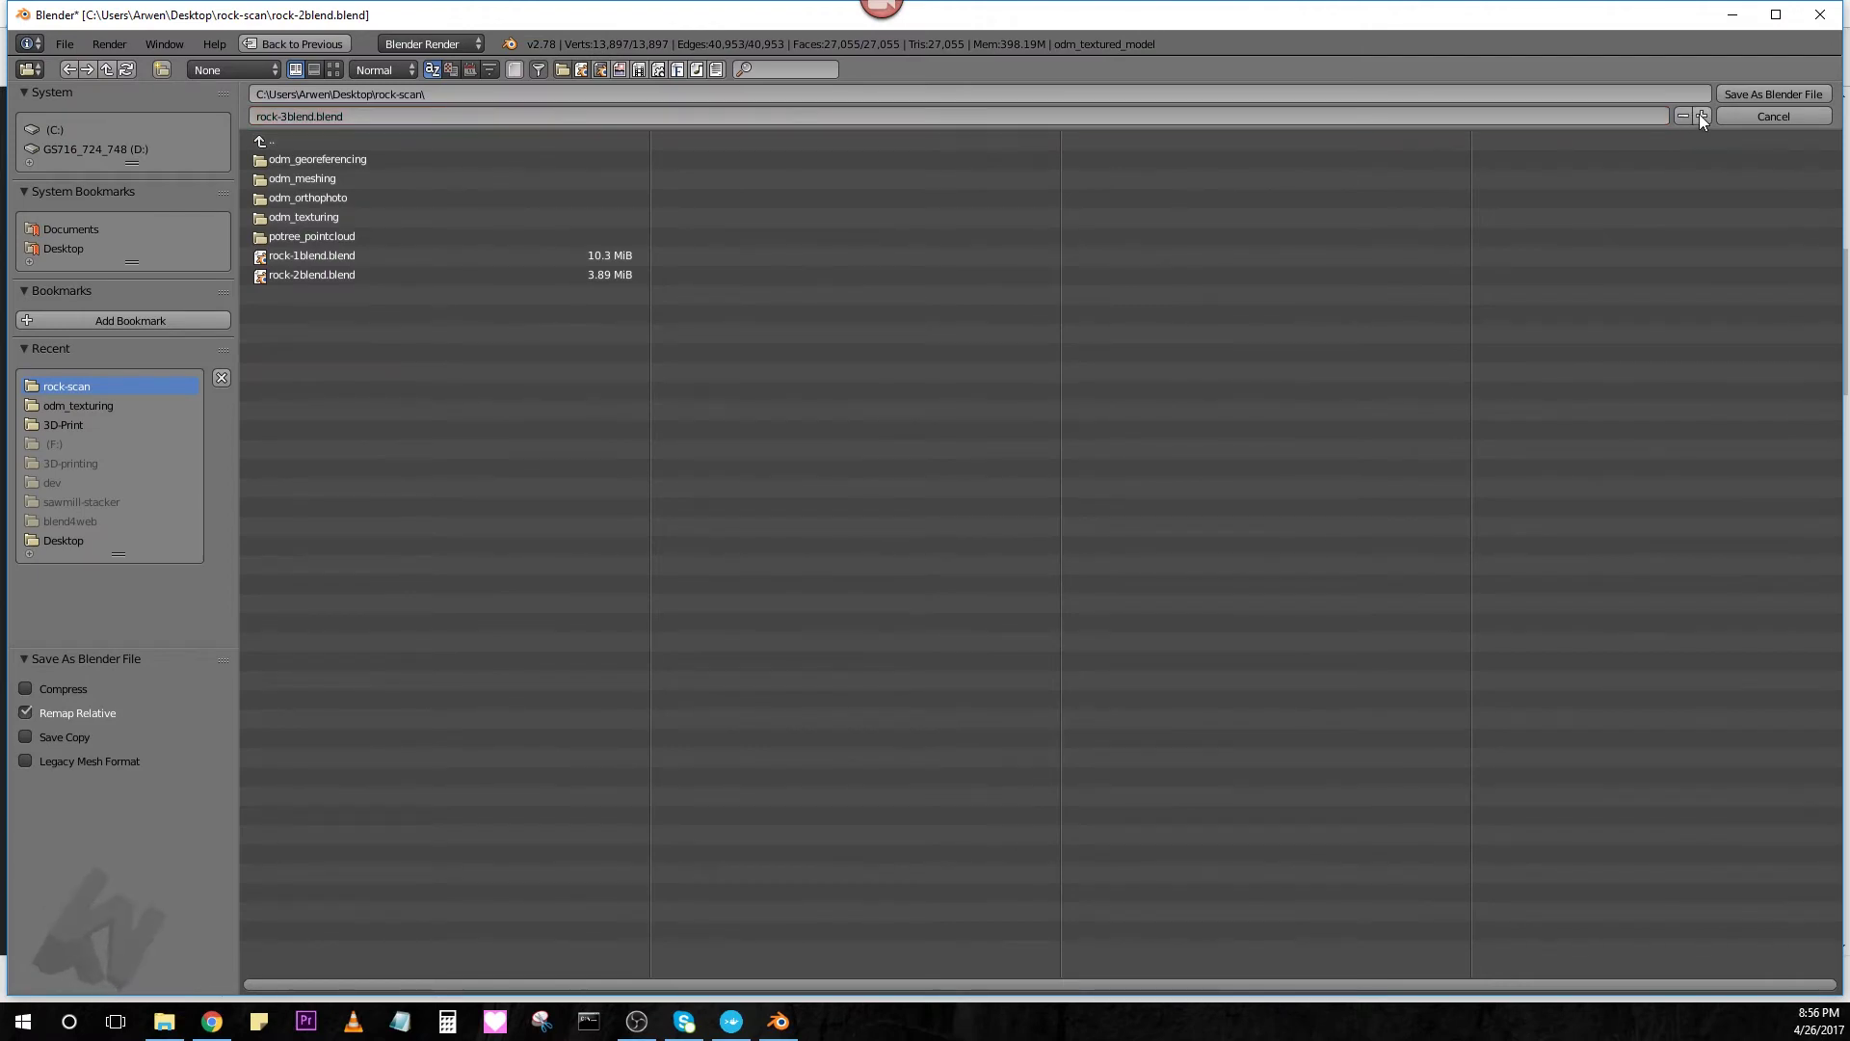
left_click(1758, 93)
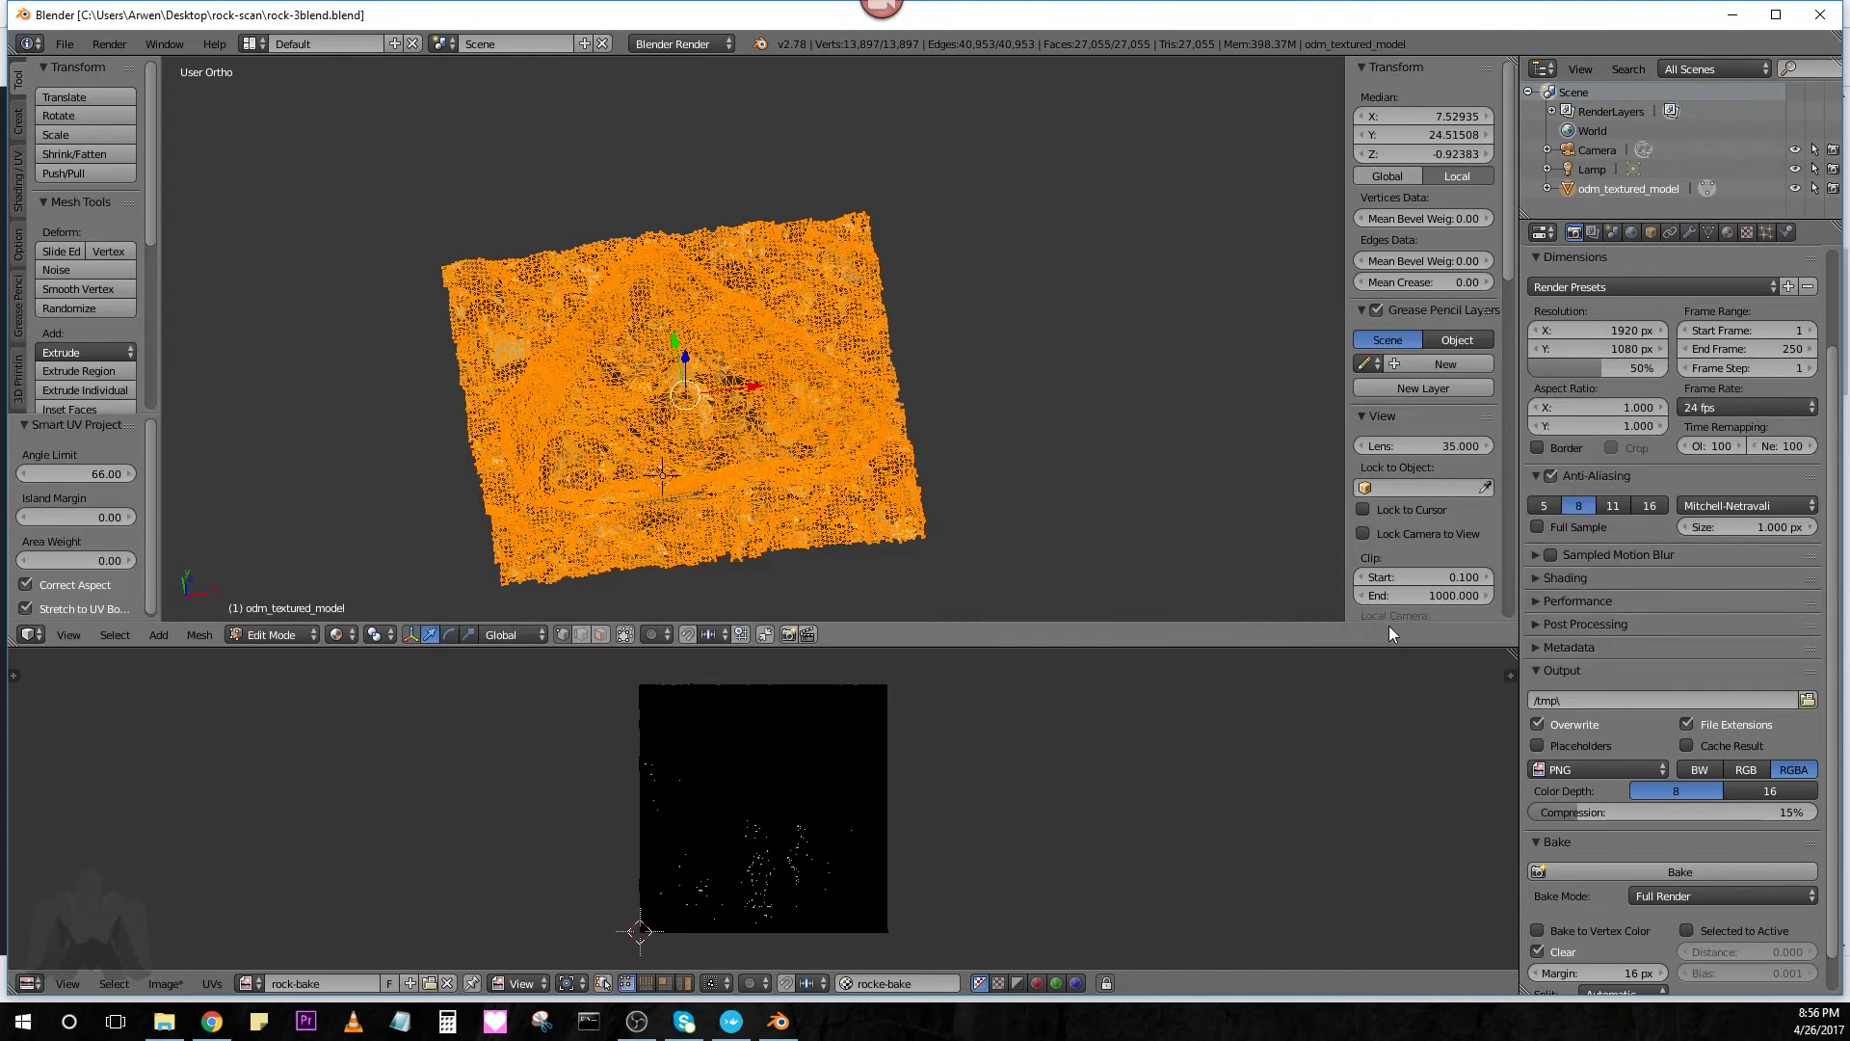
Set Bake Mode to Textures, return to Object Mode, and bake into the rock-bake image
left_click(1711, 232)
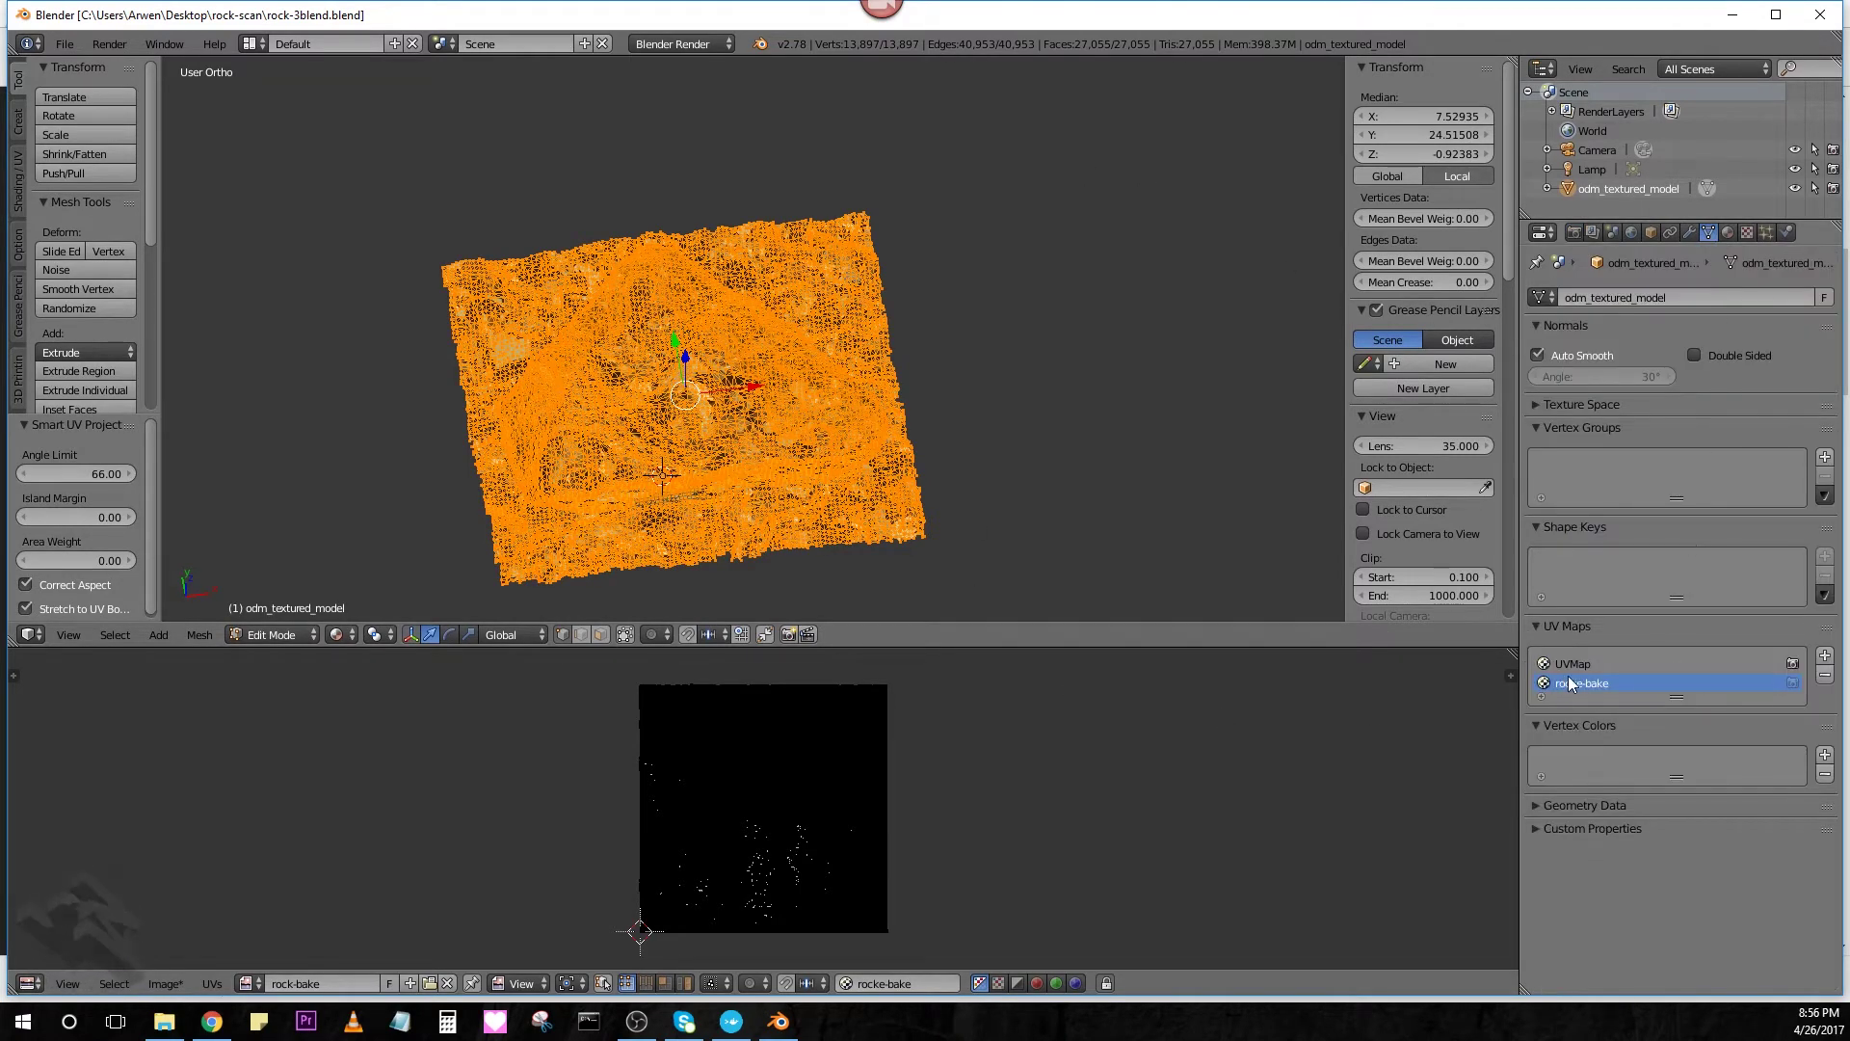
left_click(1575, 232)
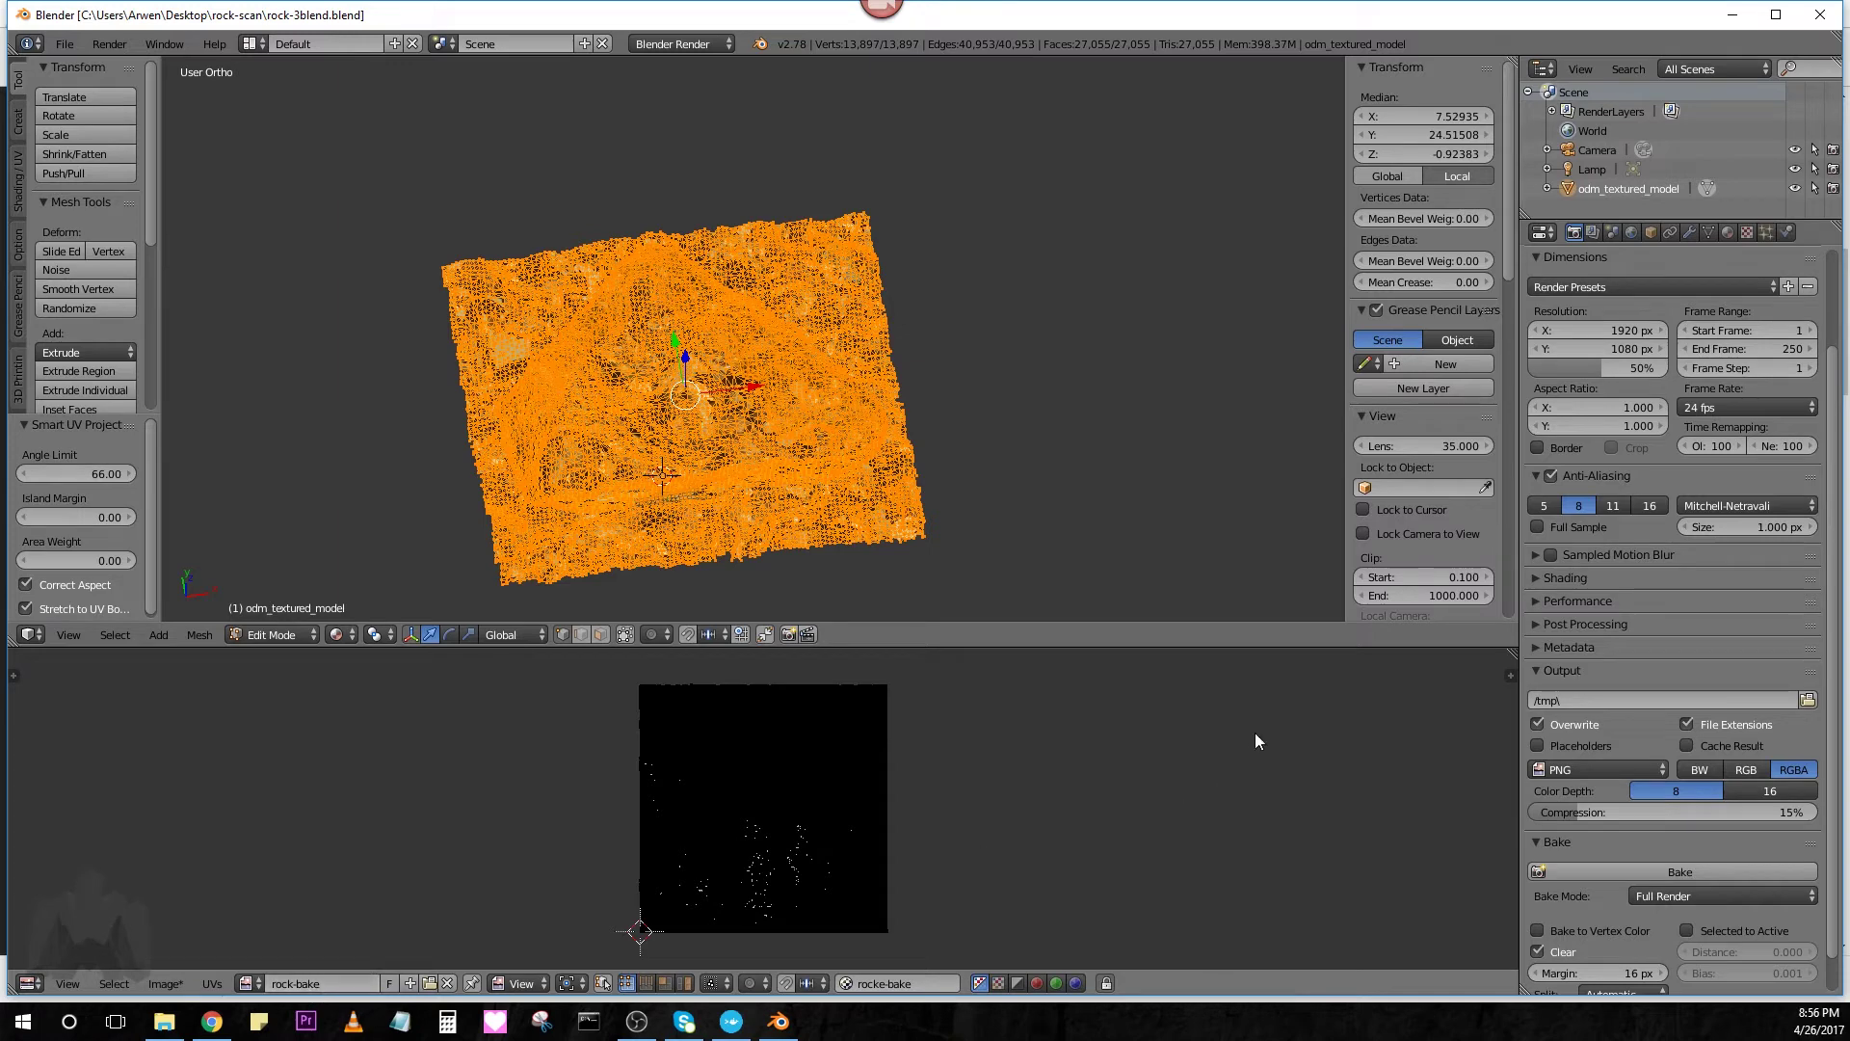
left_click(1666, 895)
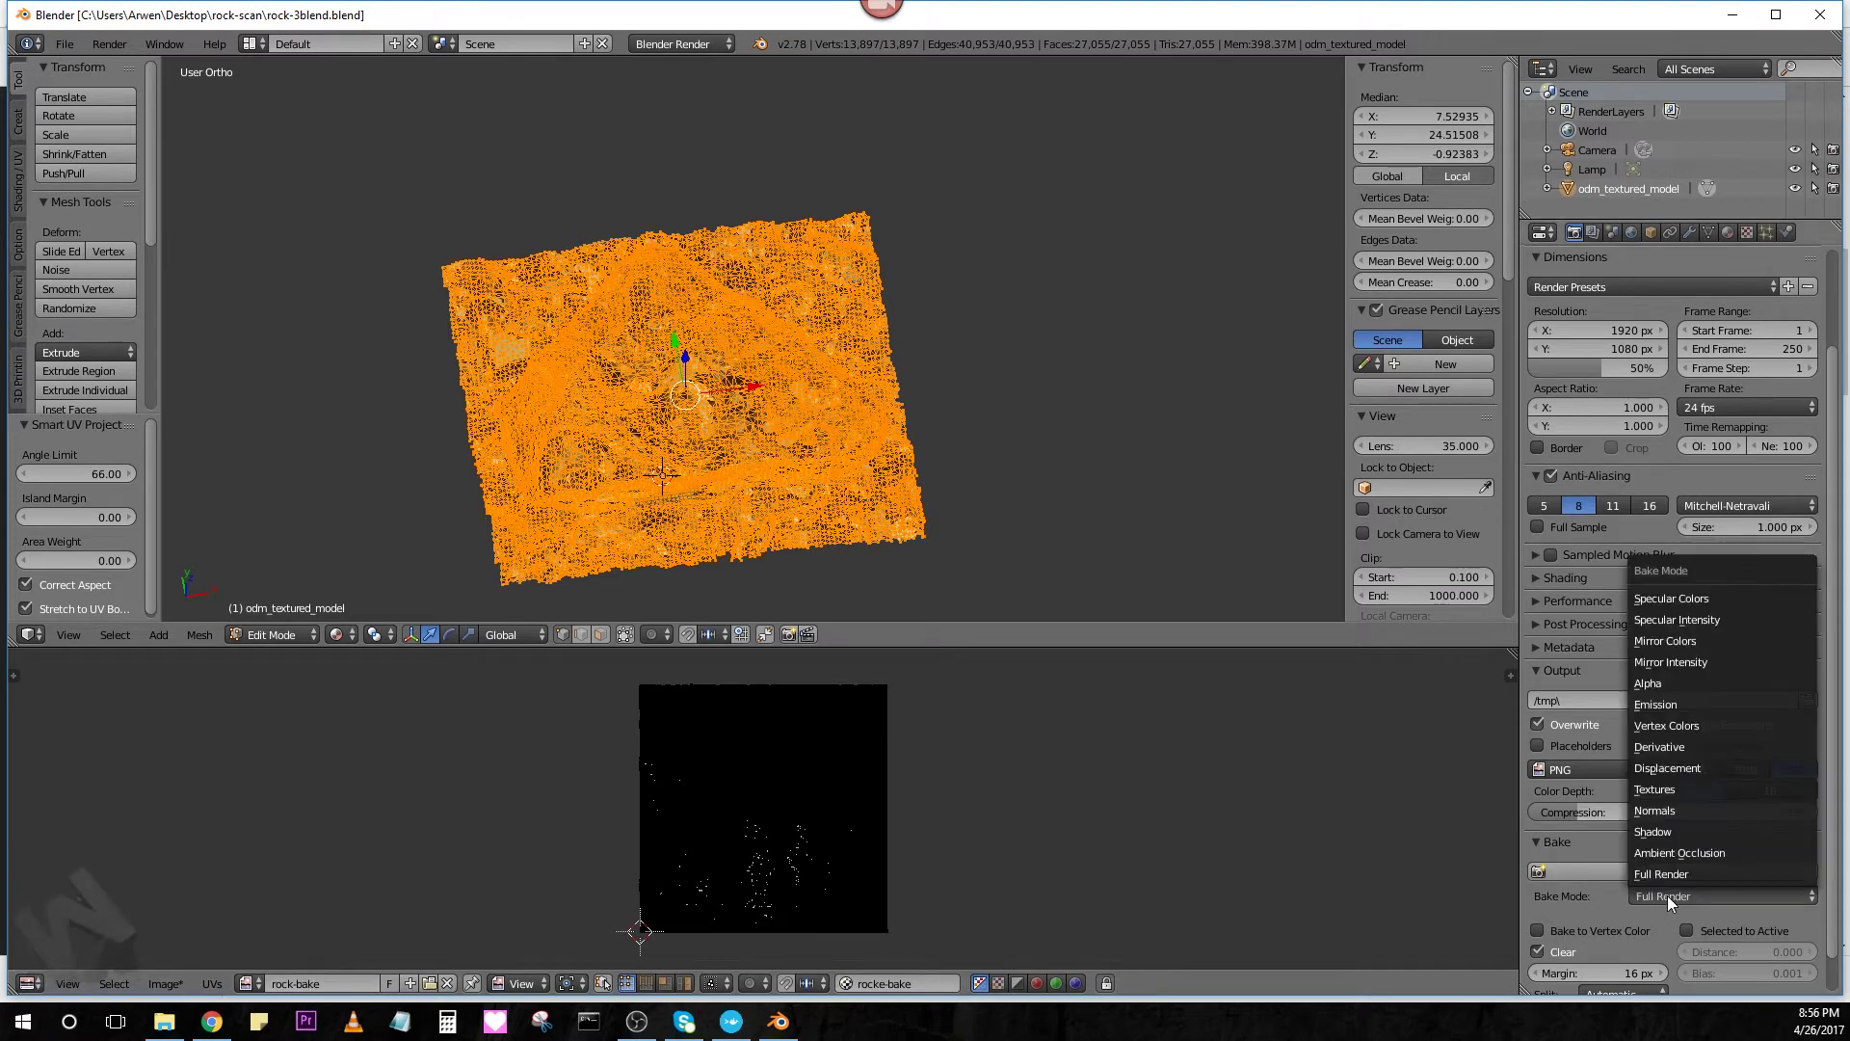
left_click(1674, 791)
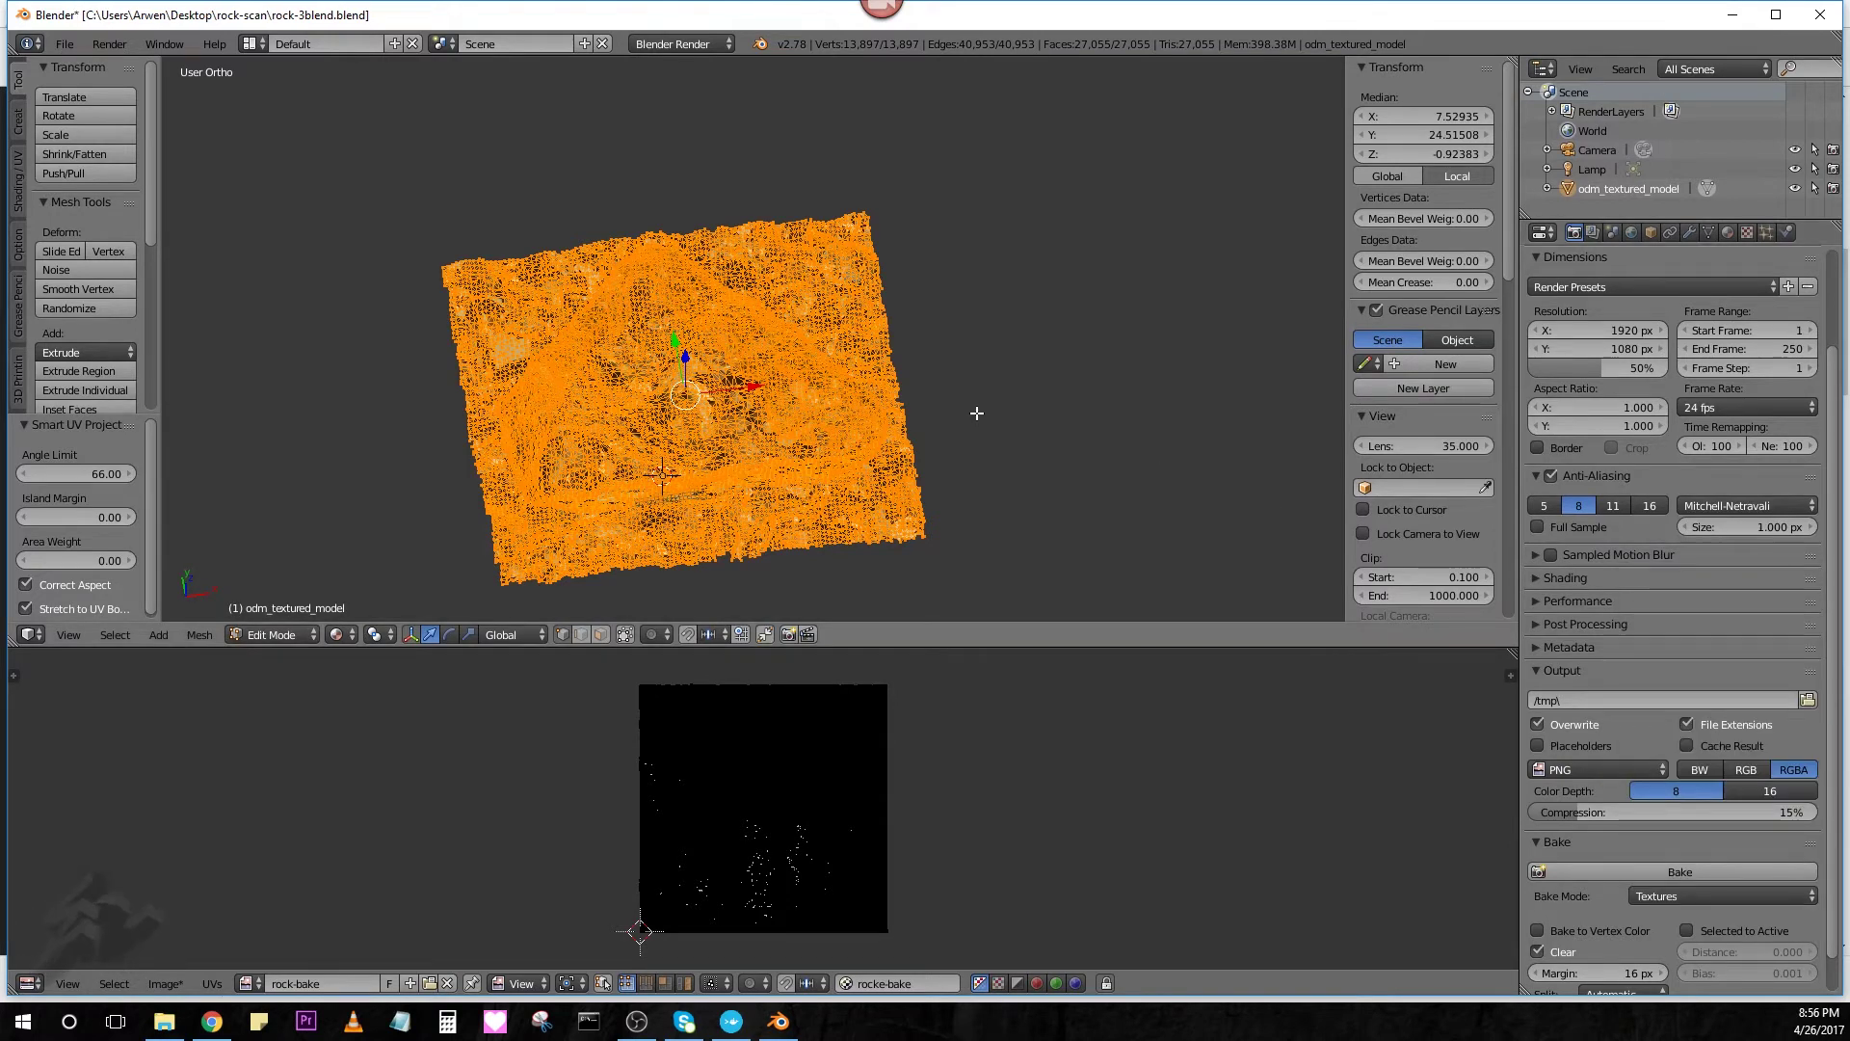
key("Tab")
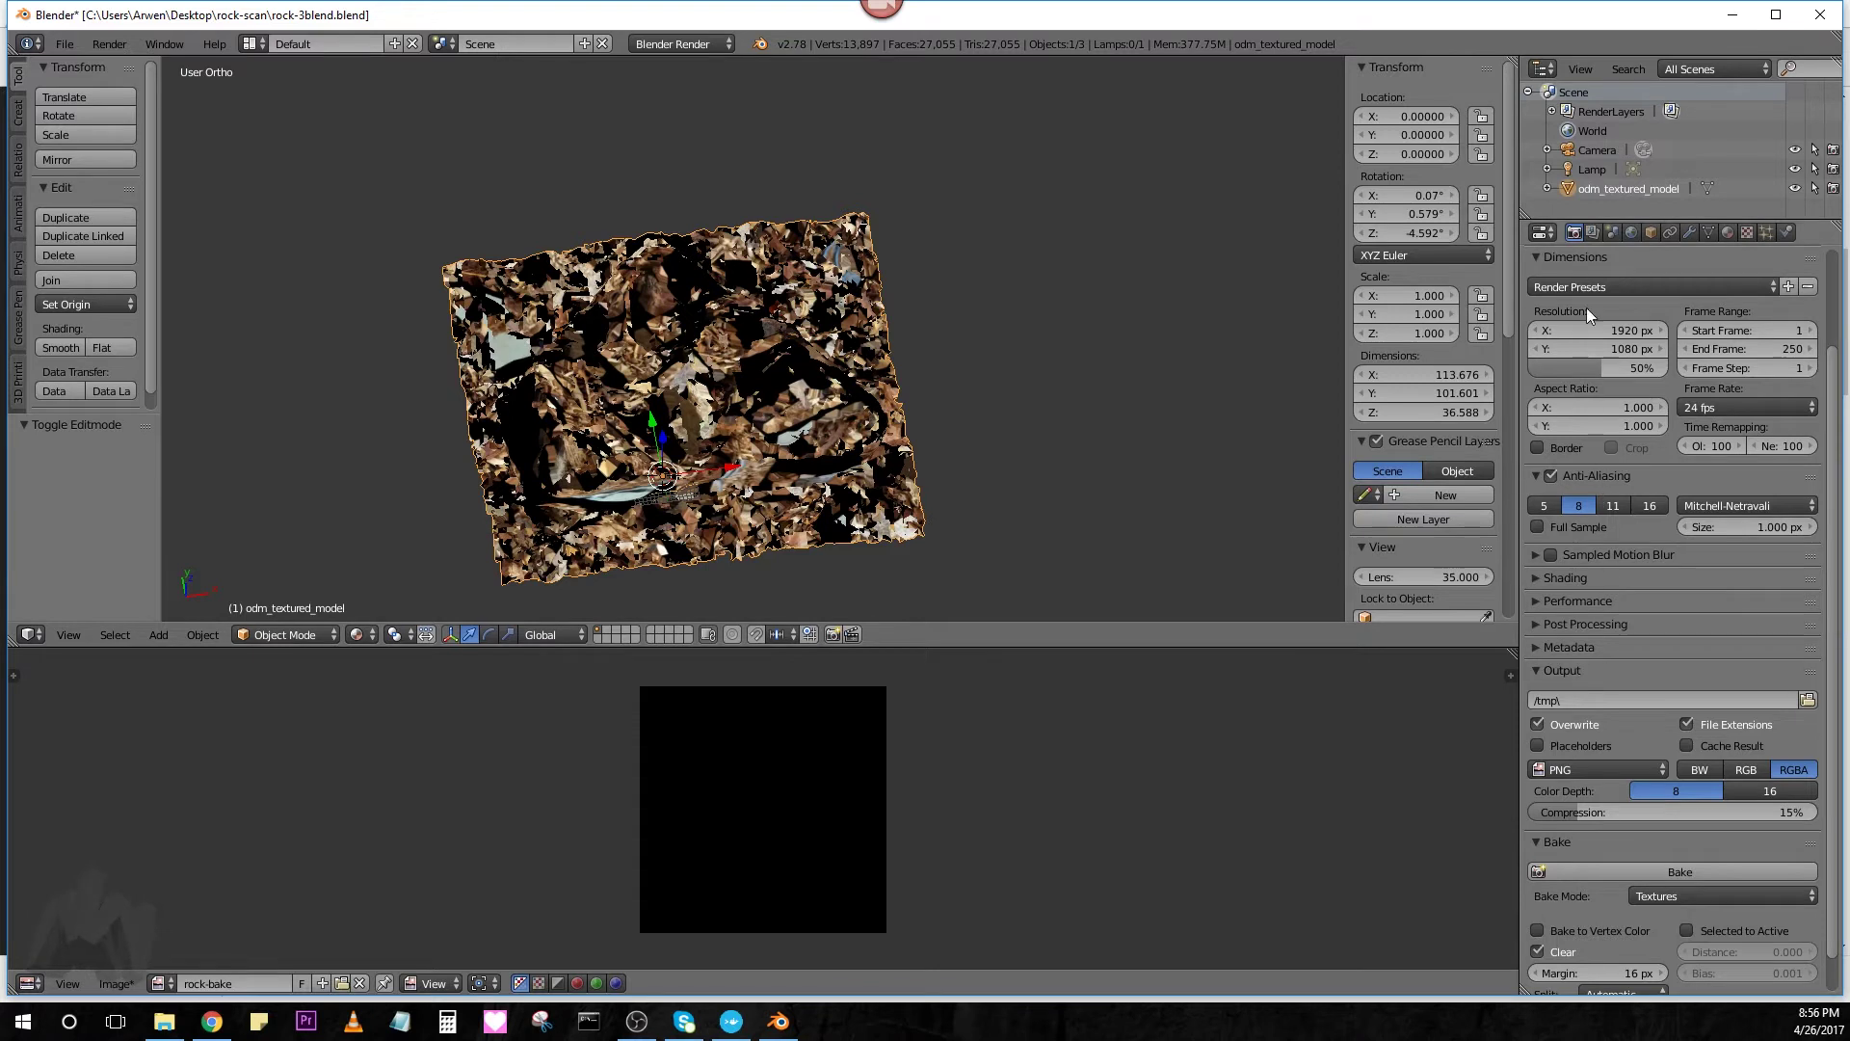
left_click(1646, 872)
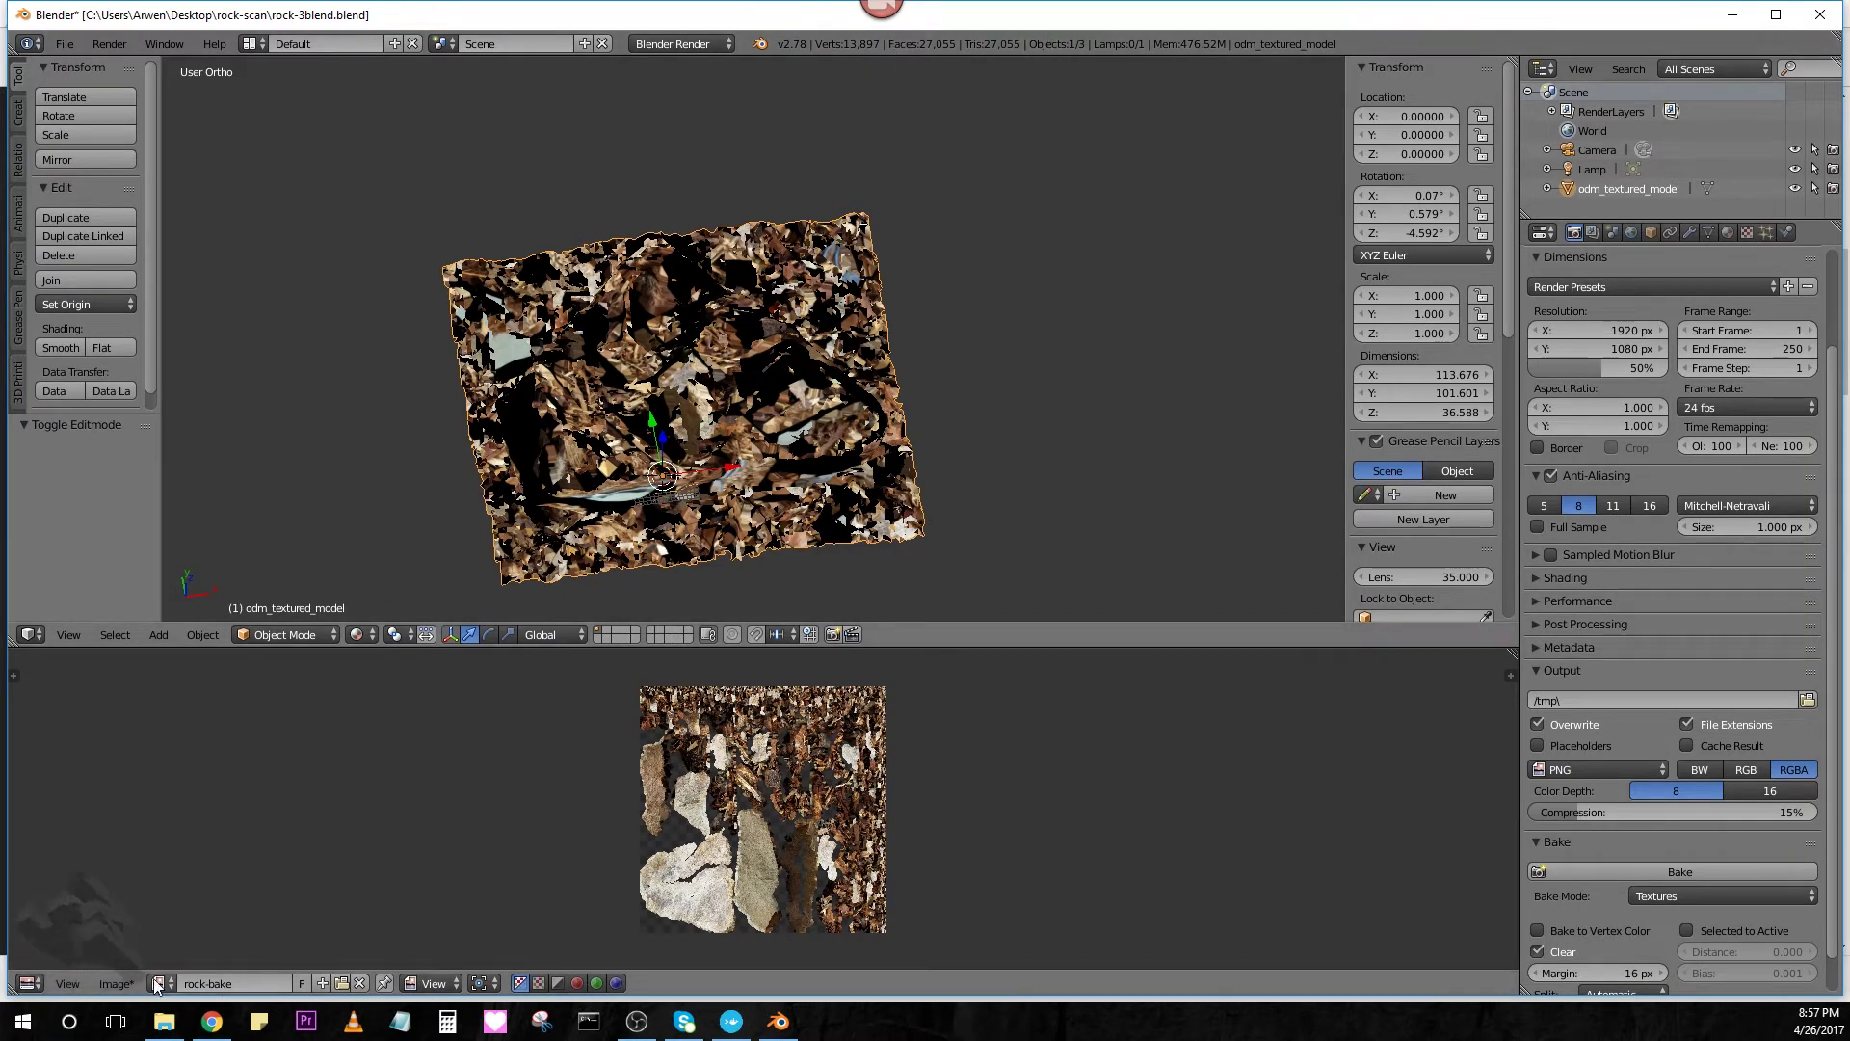
Save the baked image from the Image Editor as rock-bake.png
left_click(116, 982)
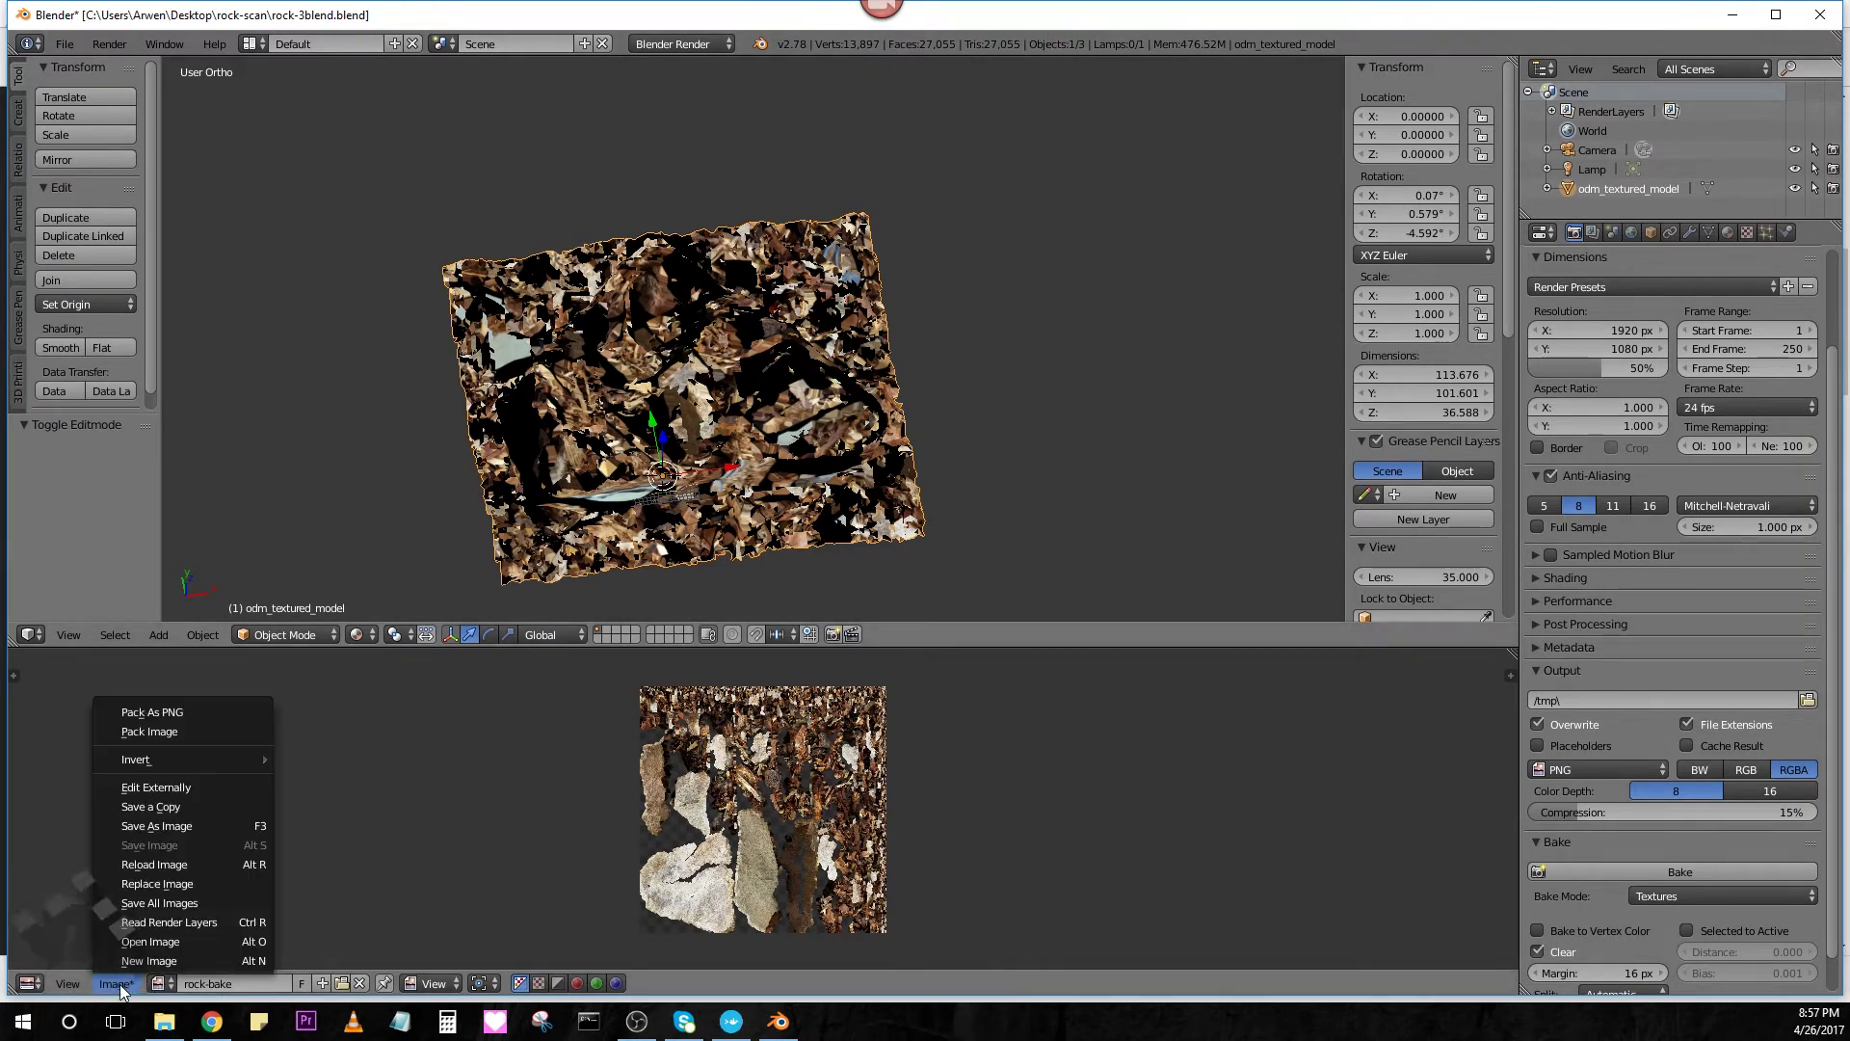
left_click(183, 826)
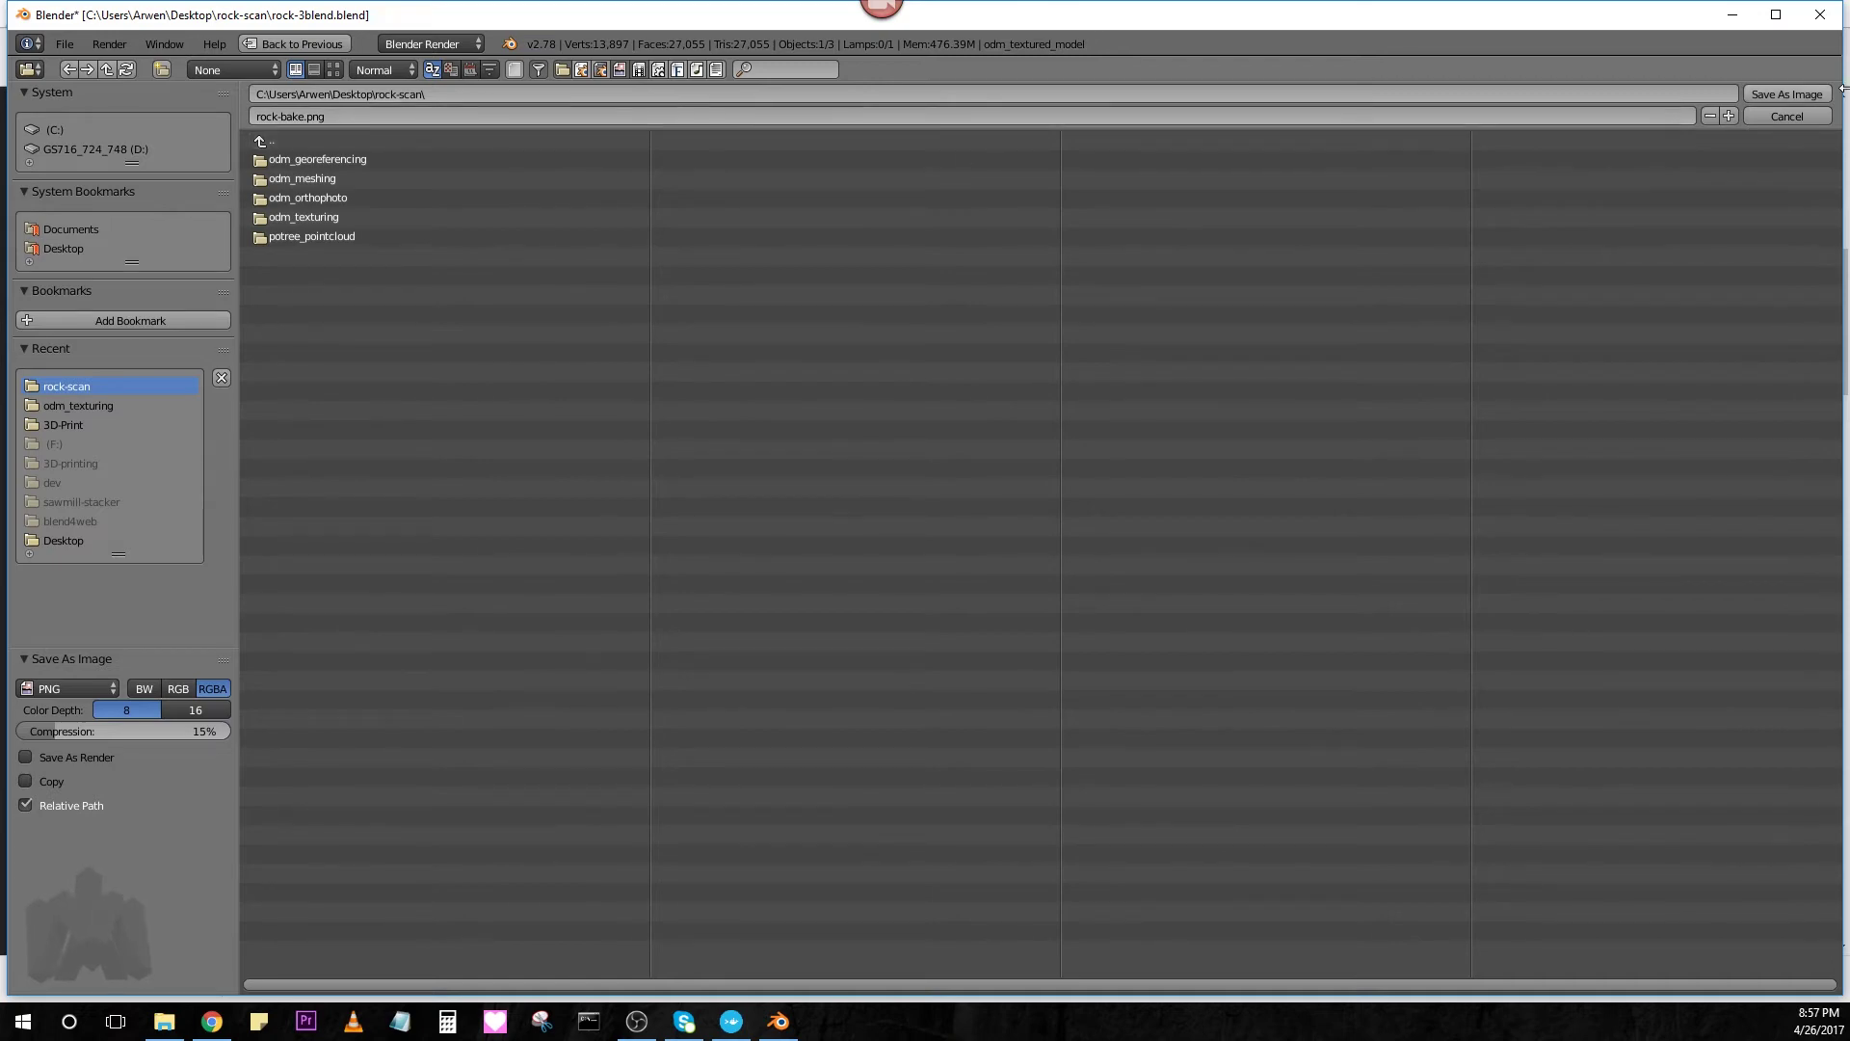
left_click(1798, 95)
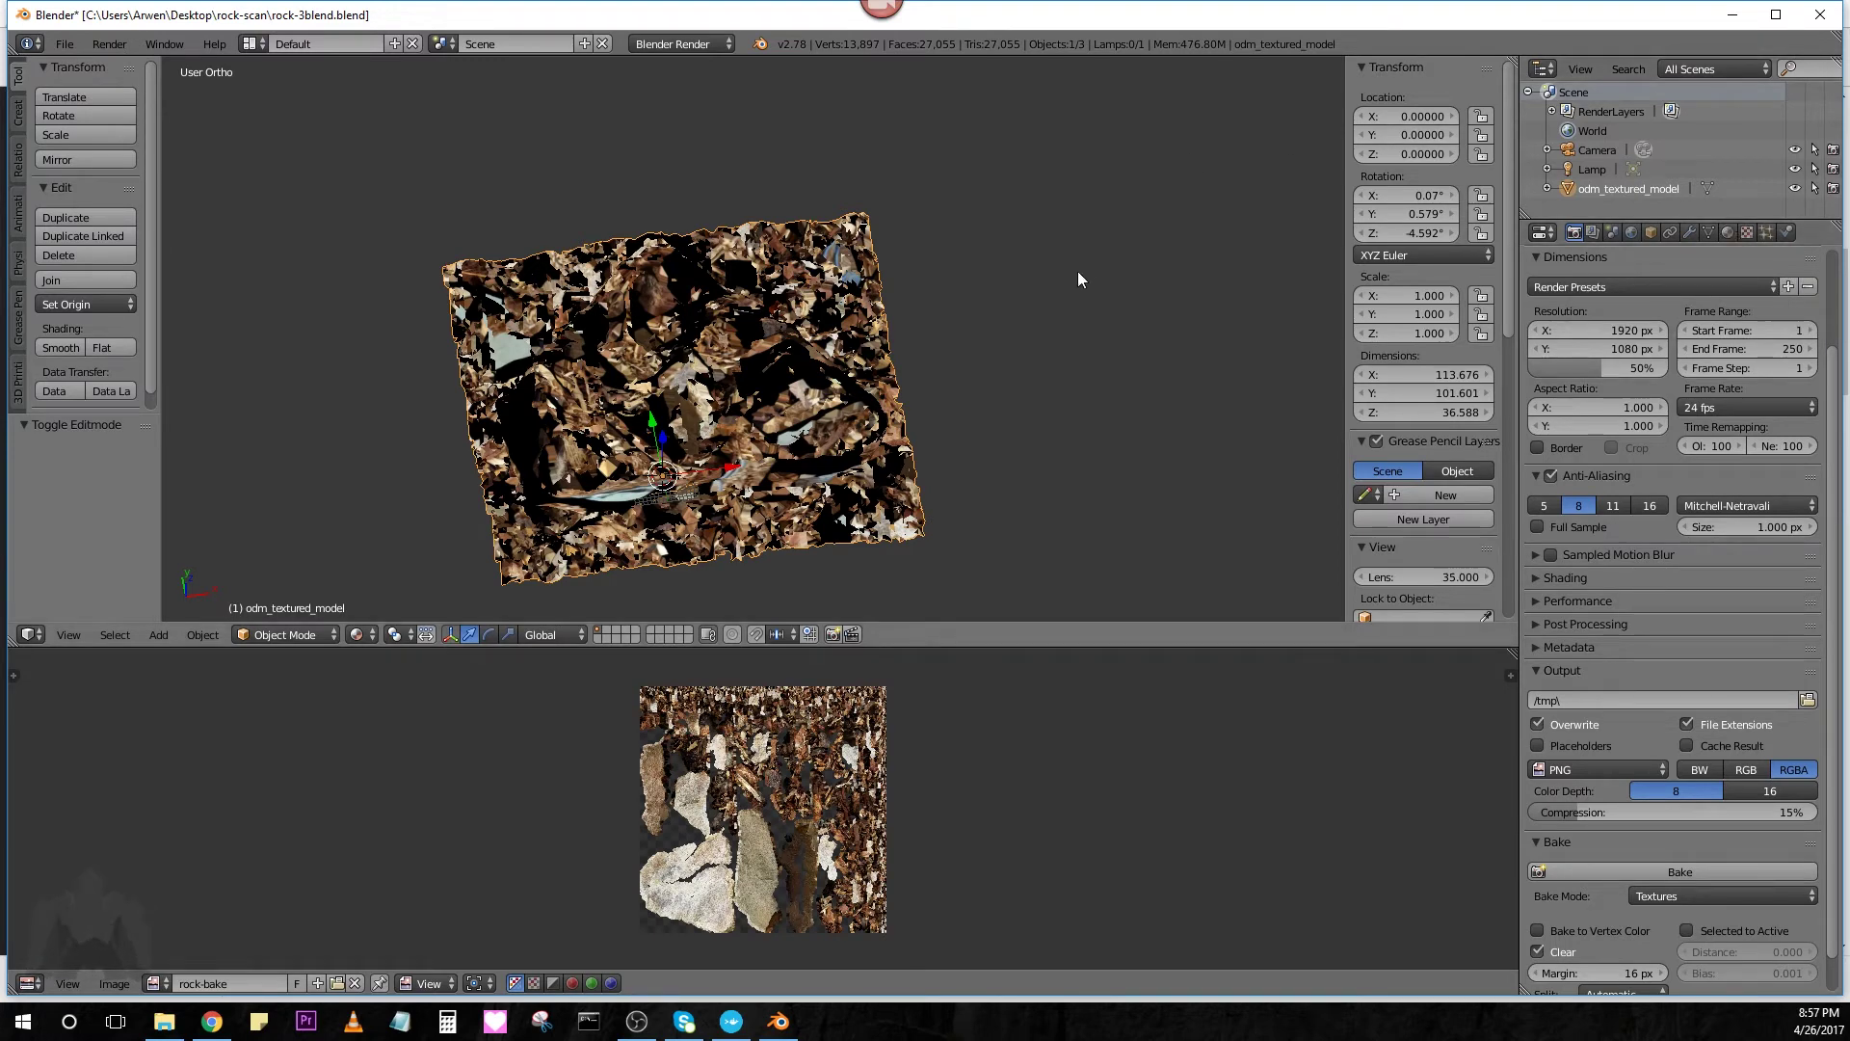
Add a new material slot with a new material named rock-bake
left_click(1728, 232)
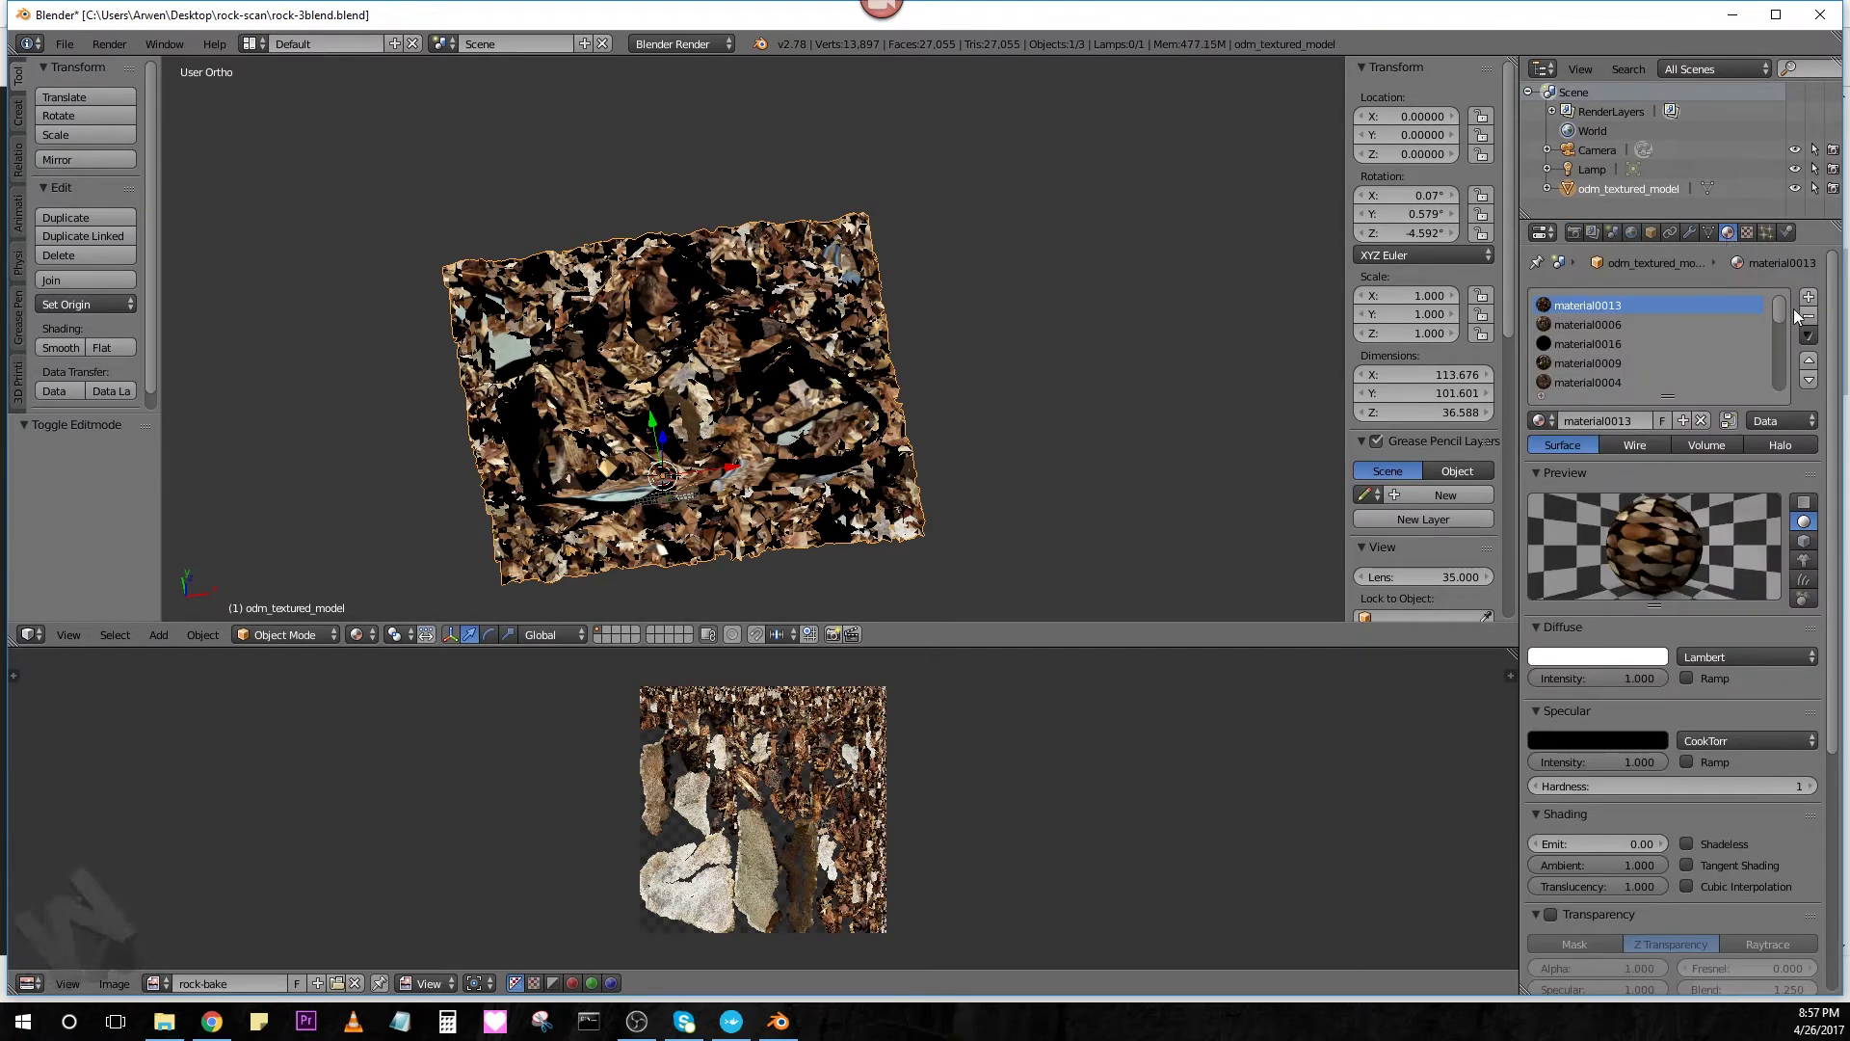
scroll(1779, 319, "down", 1)
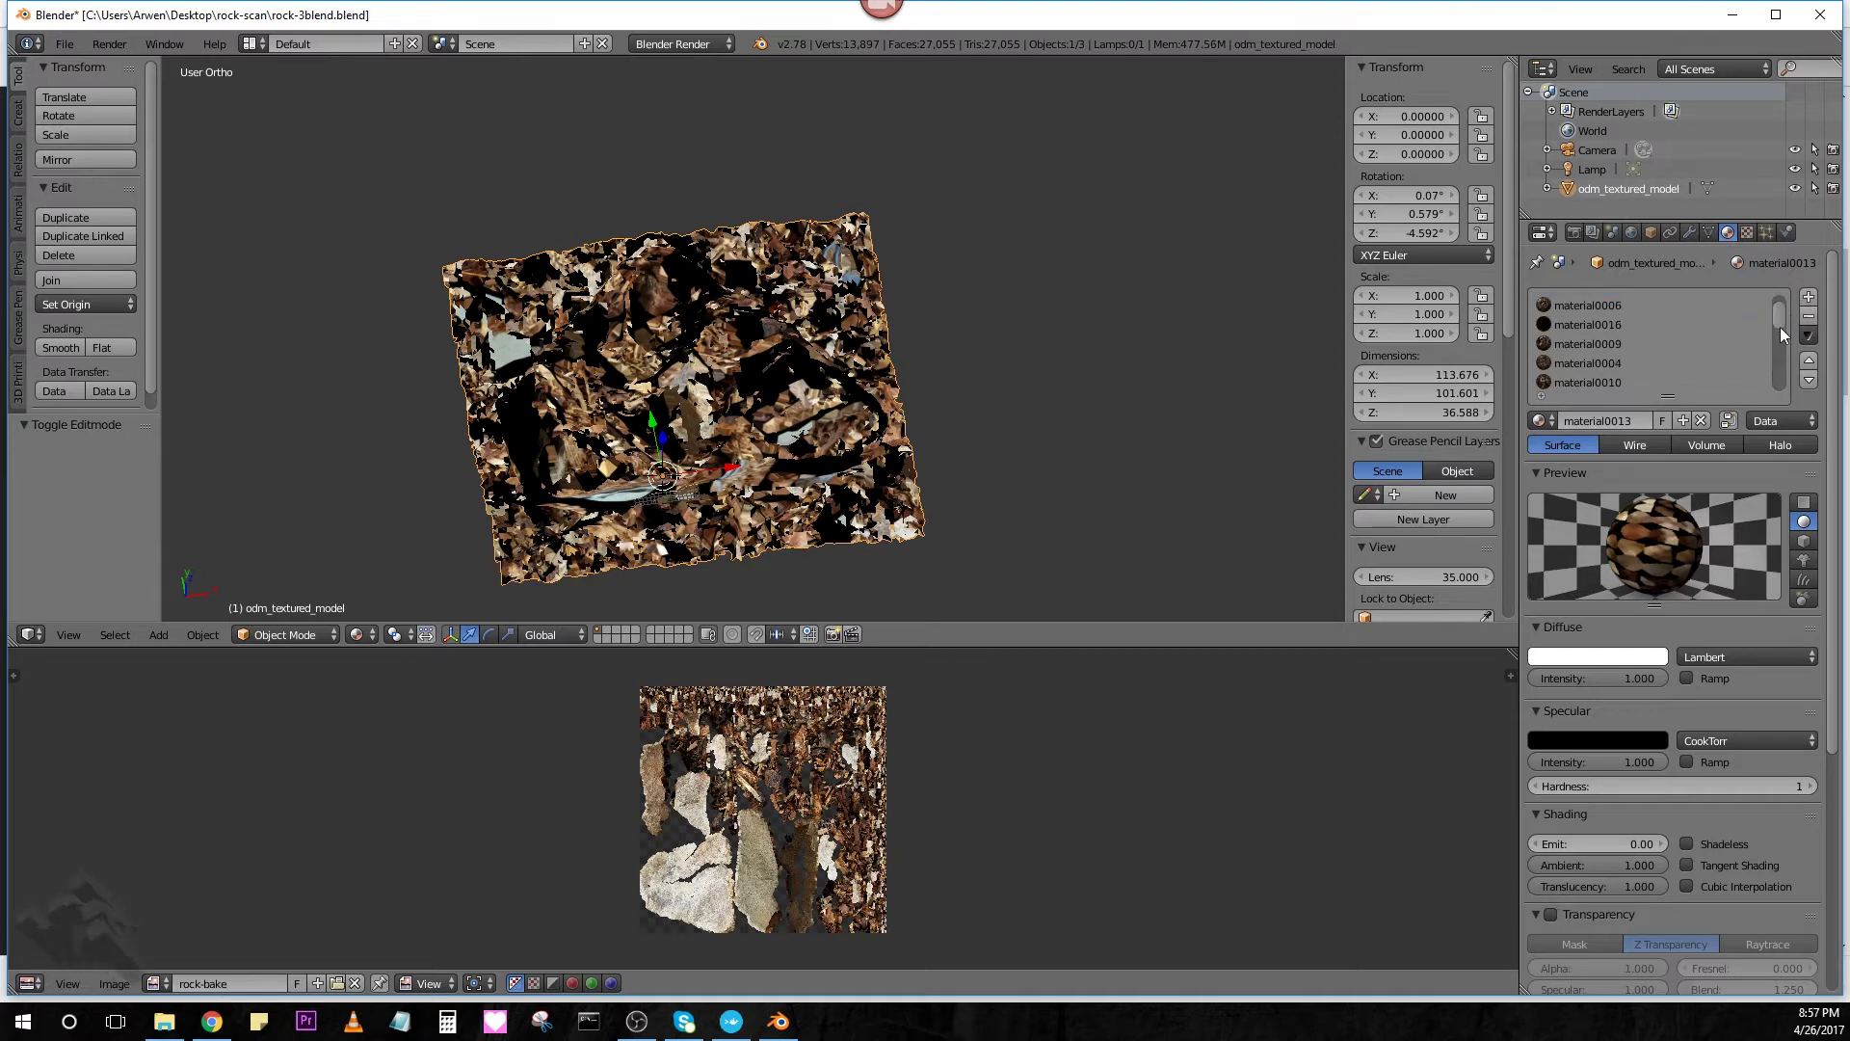
scroll(1788, 362, "down", 3)
scroll(1790, 369, "down", 2)
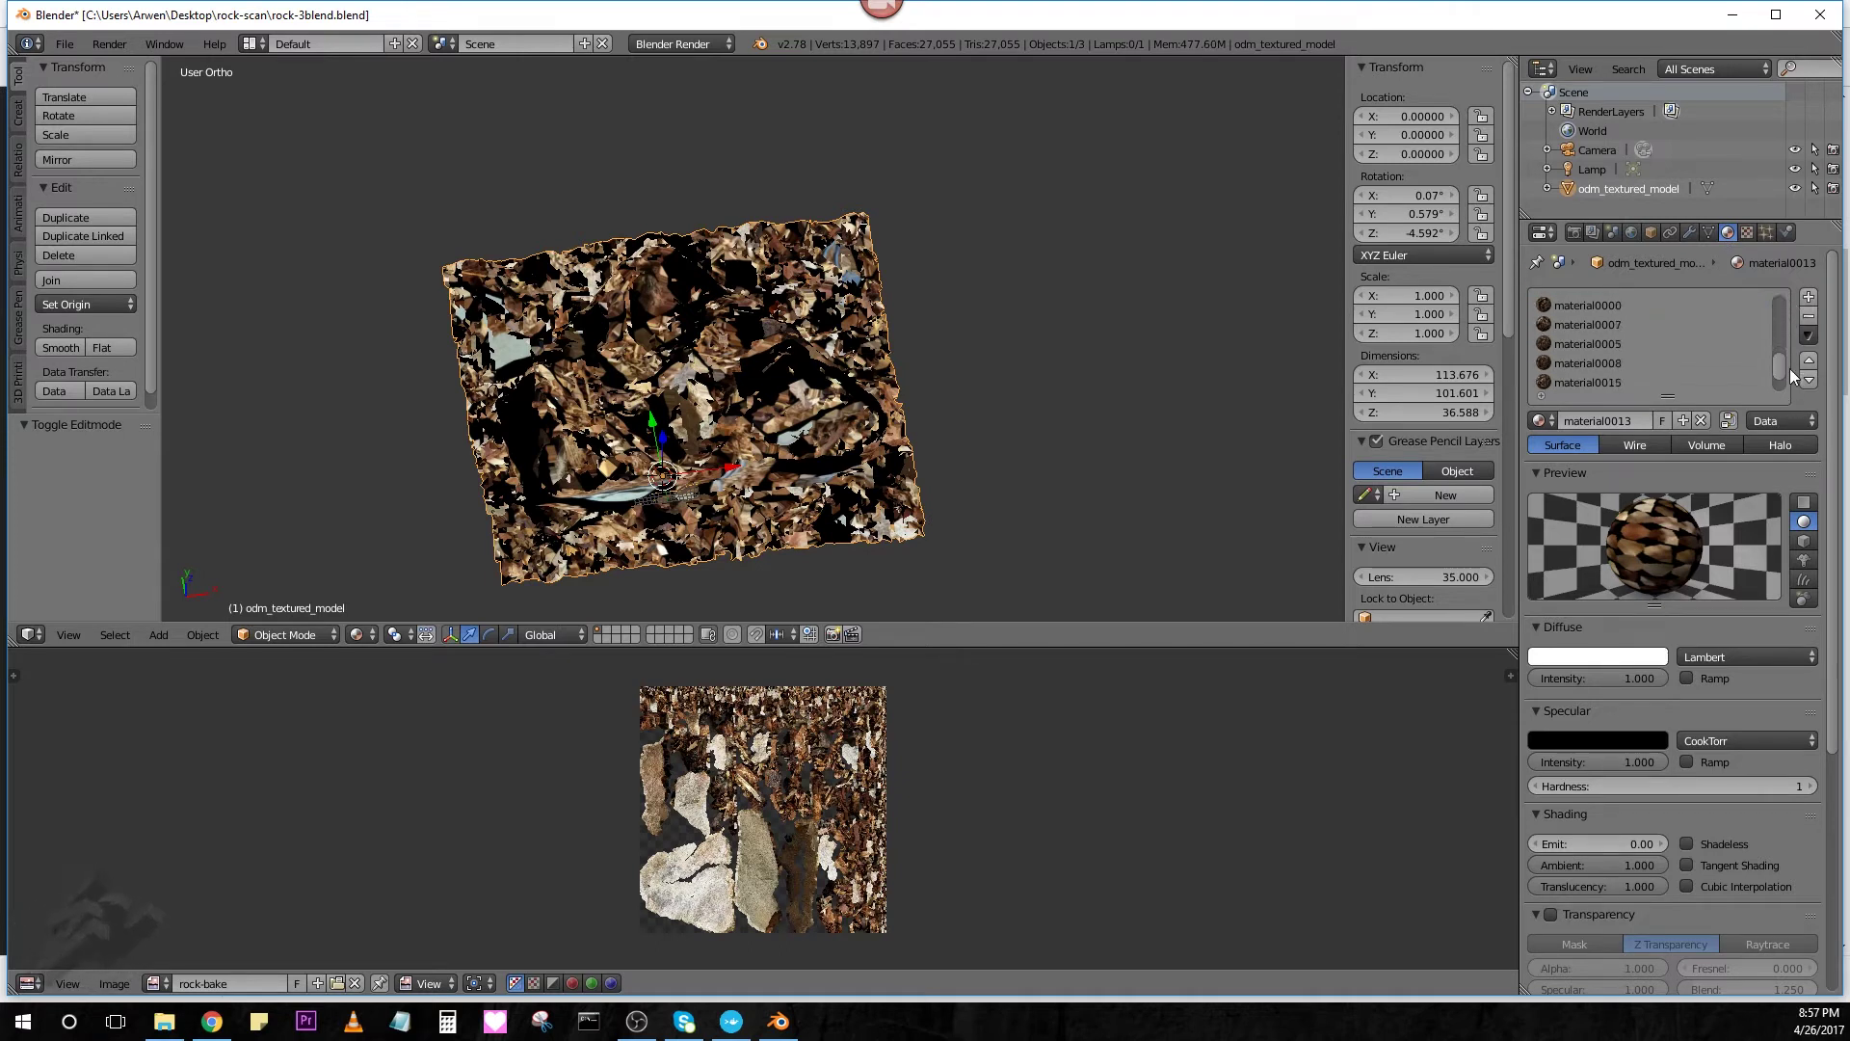
scroll(1790, 369, "up", 6)
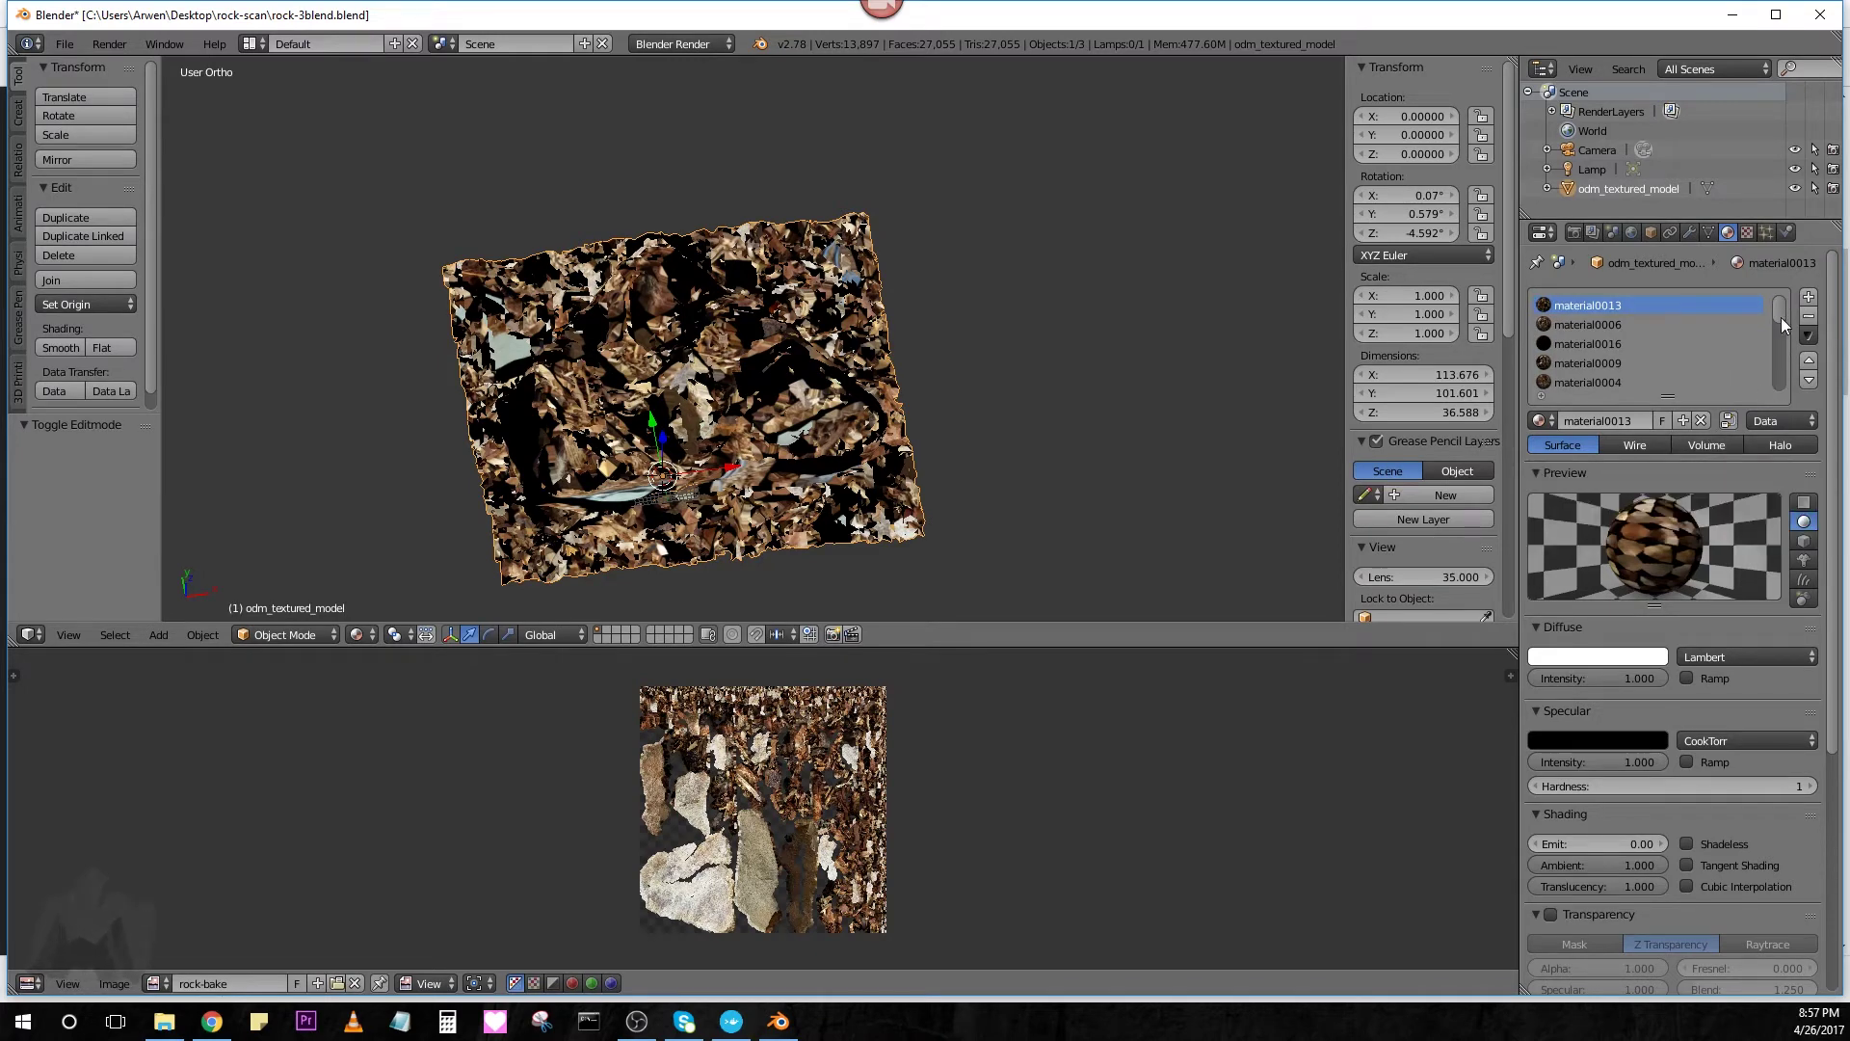
left_click(1808, 298)
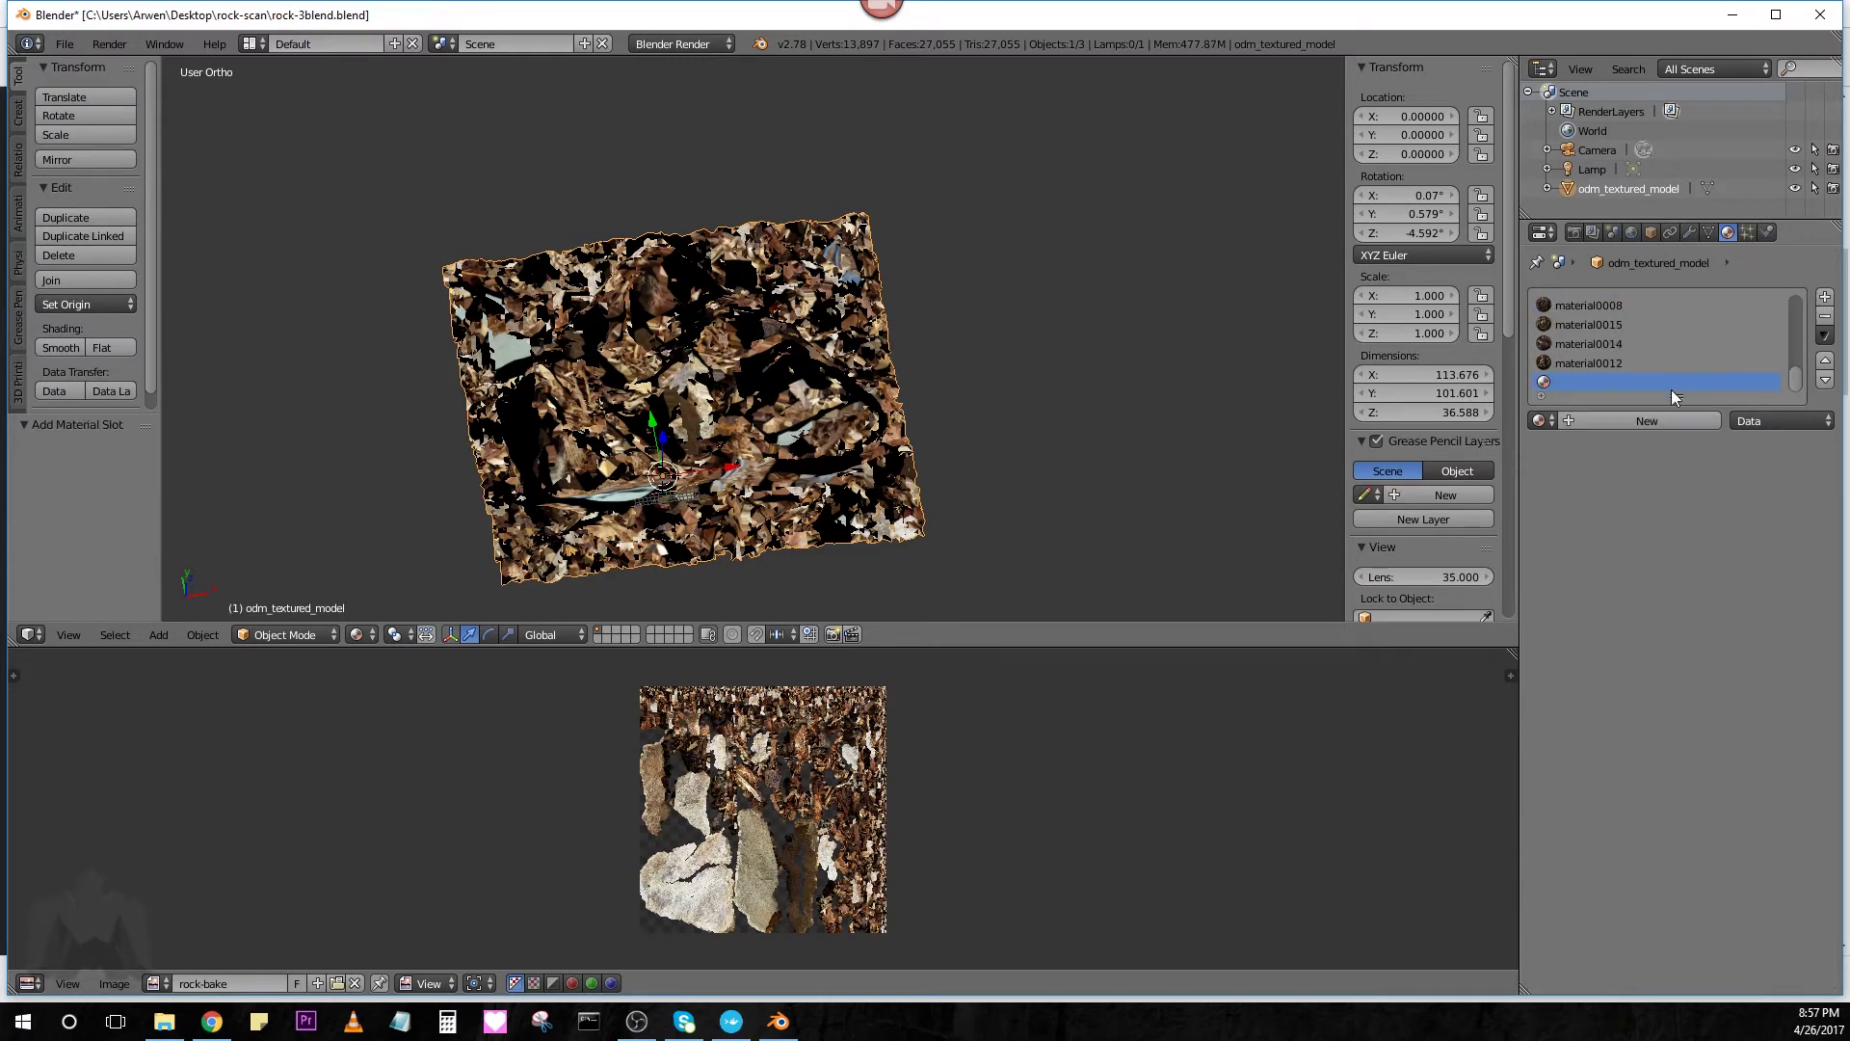
left_click(1579, 421)
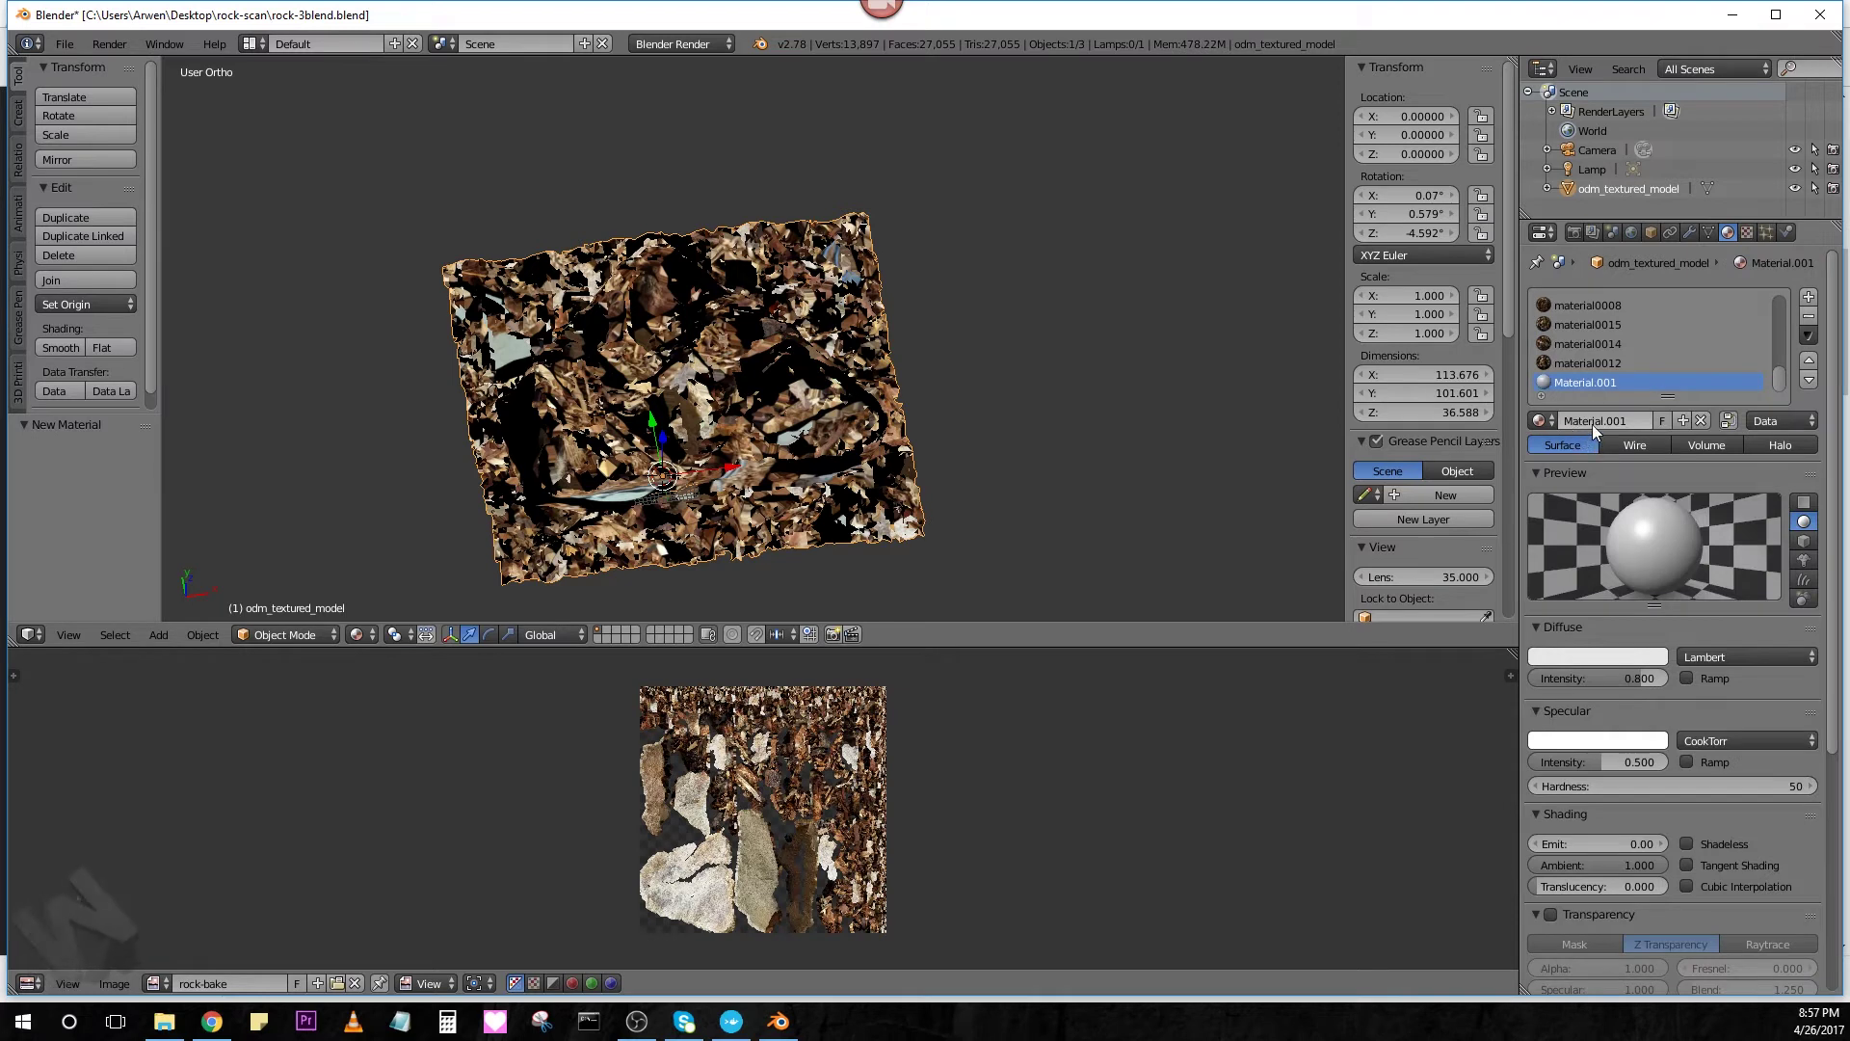
type("rock-bake")
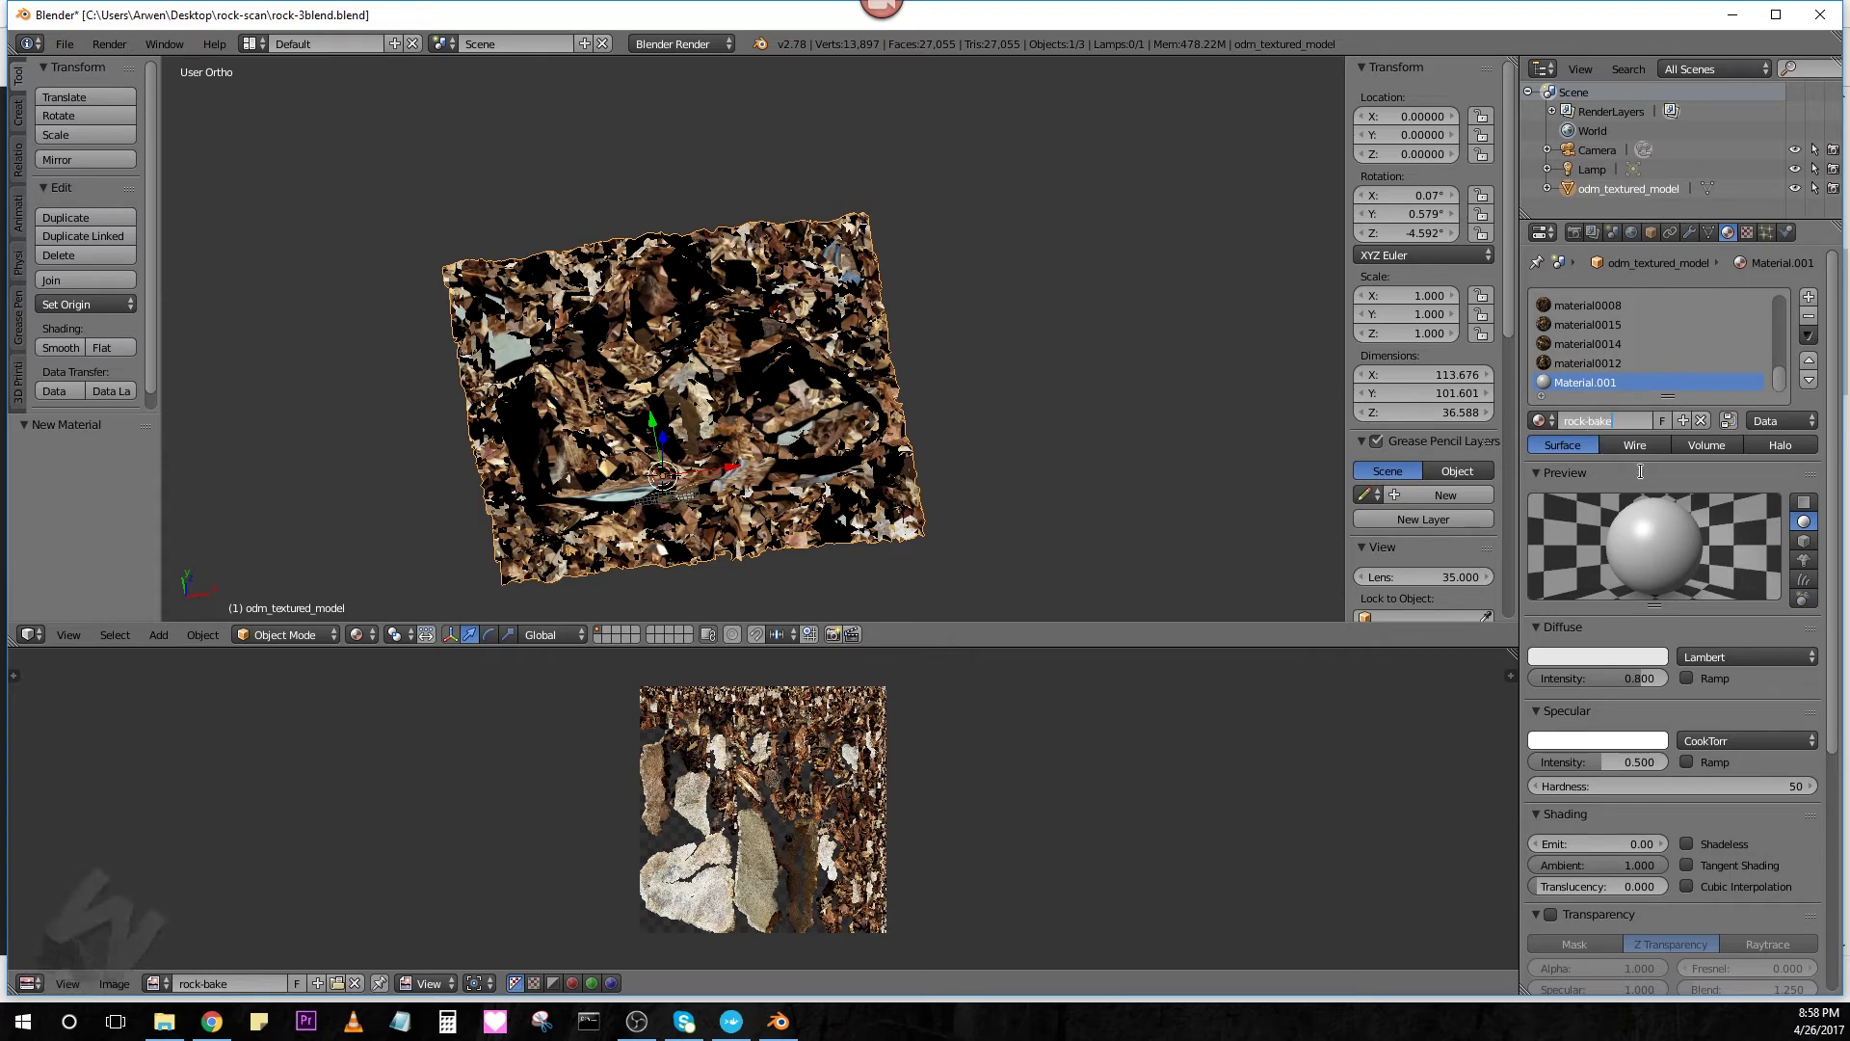
key("Return")
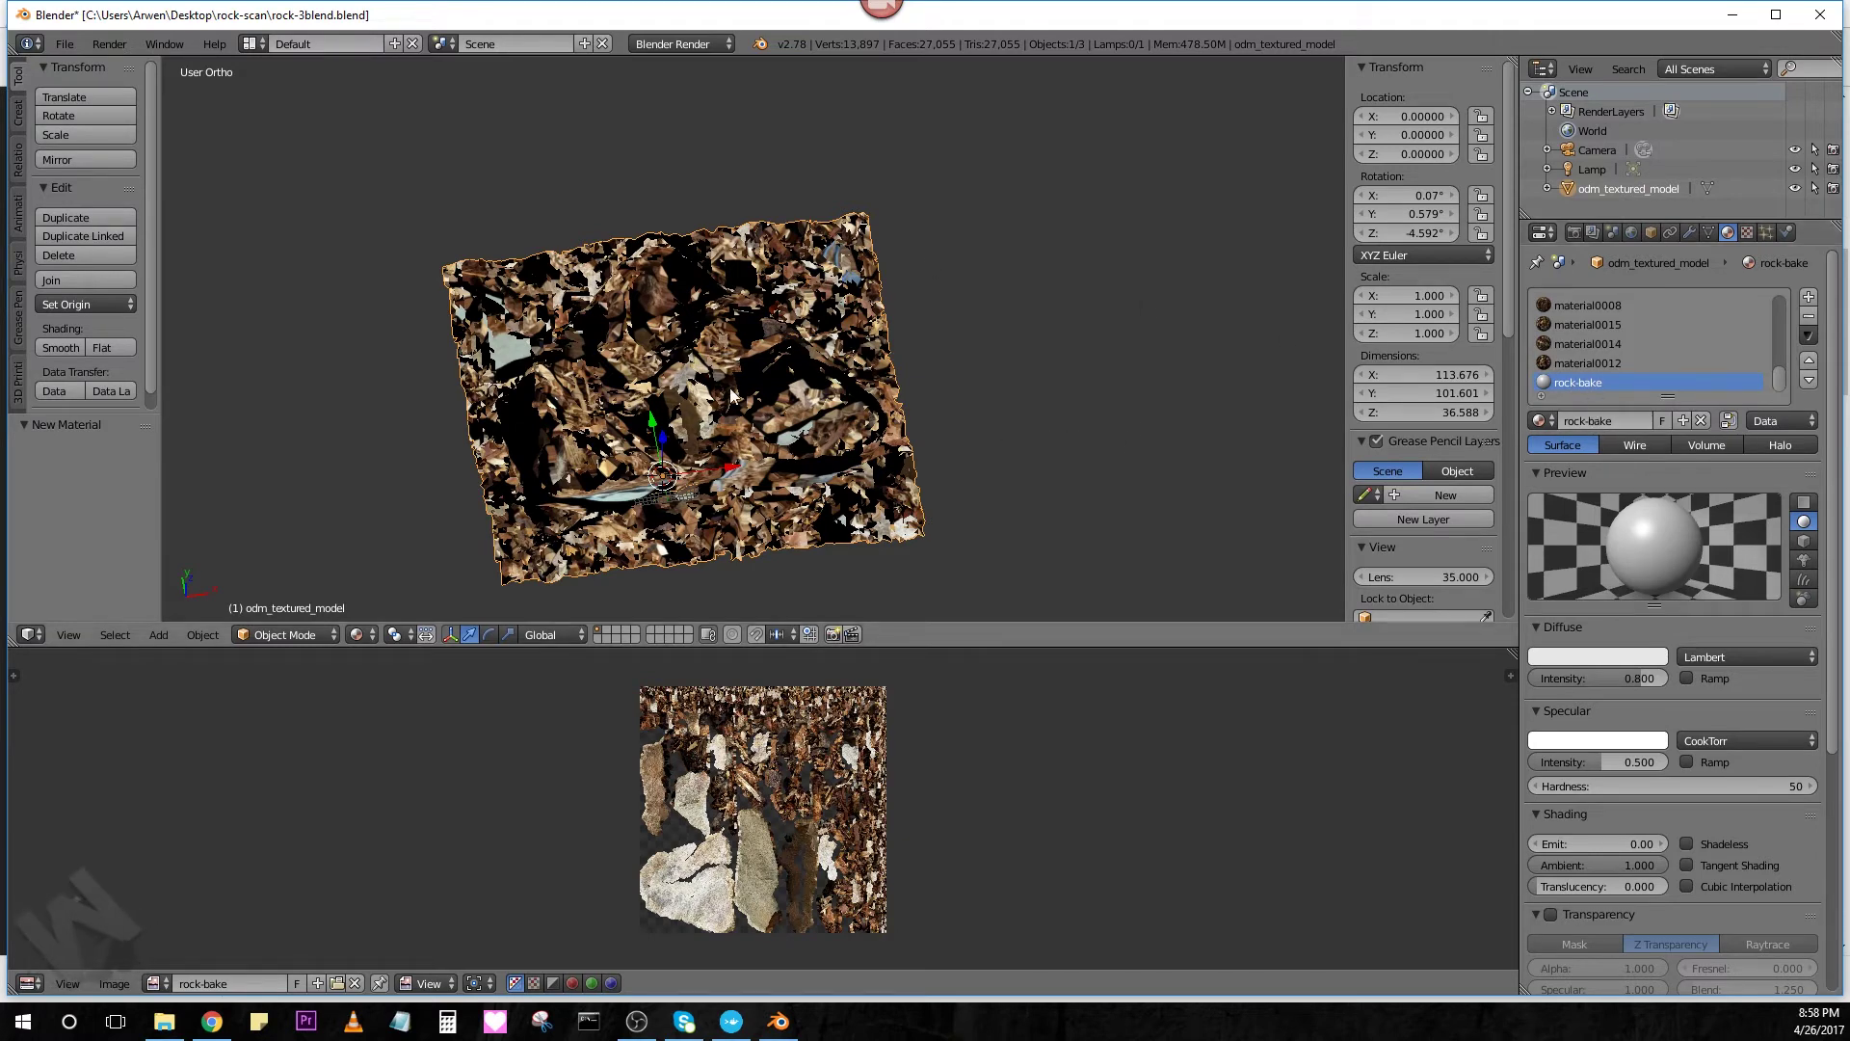
Select the whole mesh in Edit Mode and assign rock-bake to it
key("Tab")
key("a")
key("a")
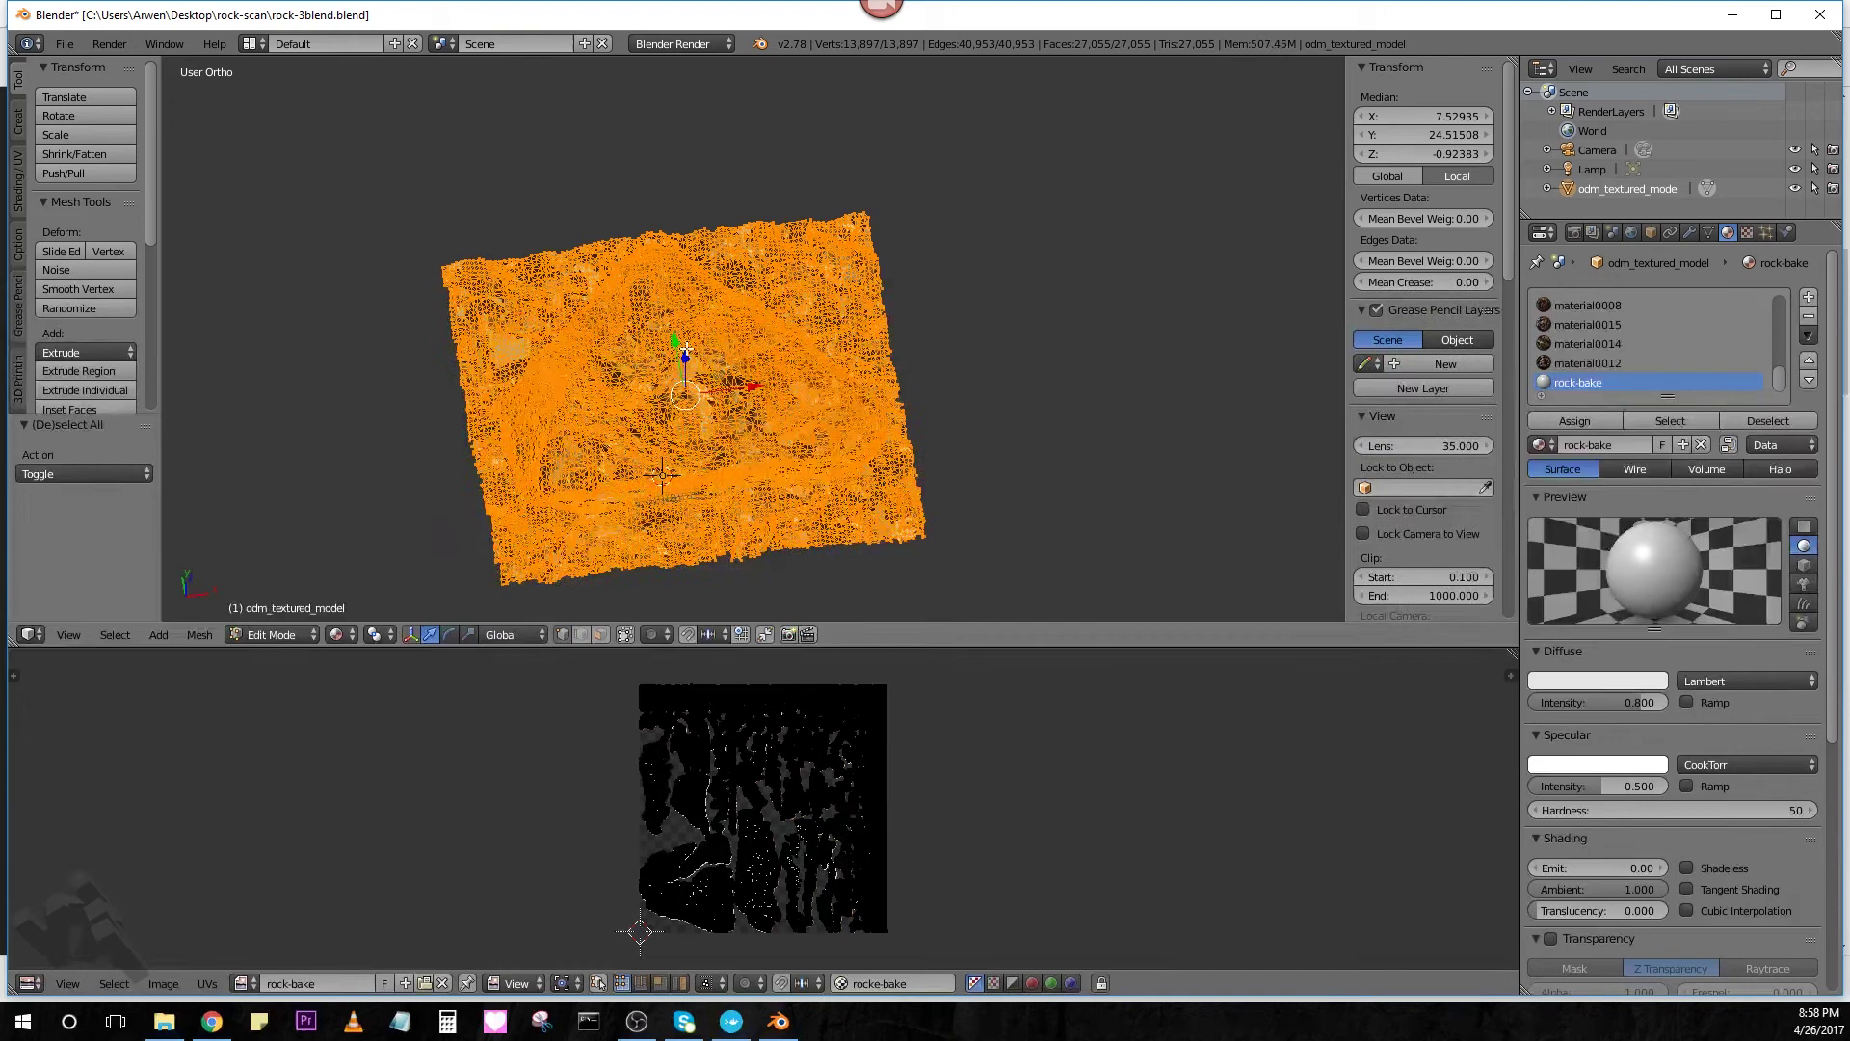
left_click(1581, 421)
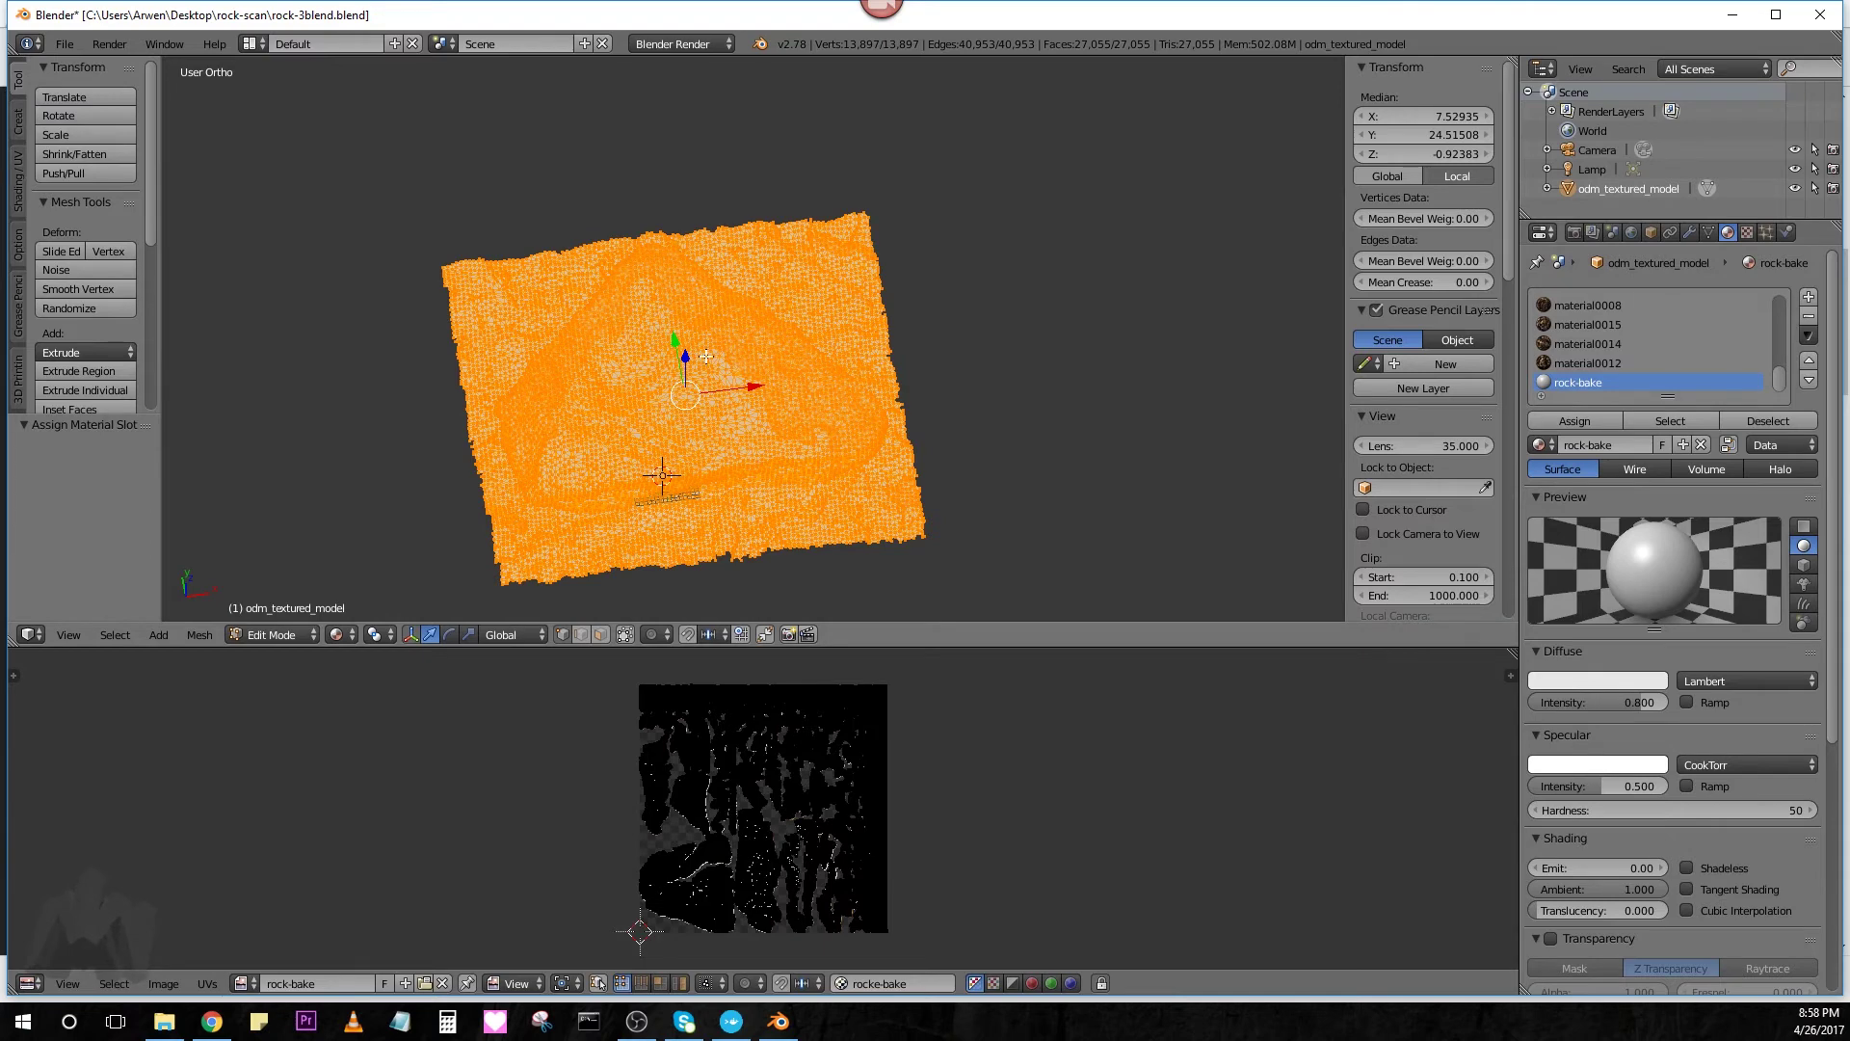
key("Tab")
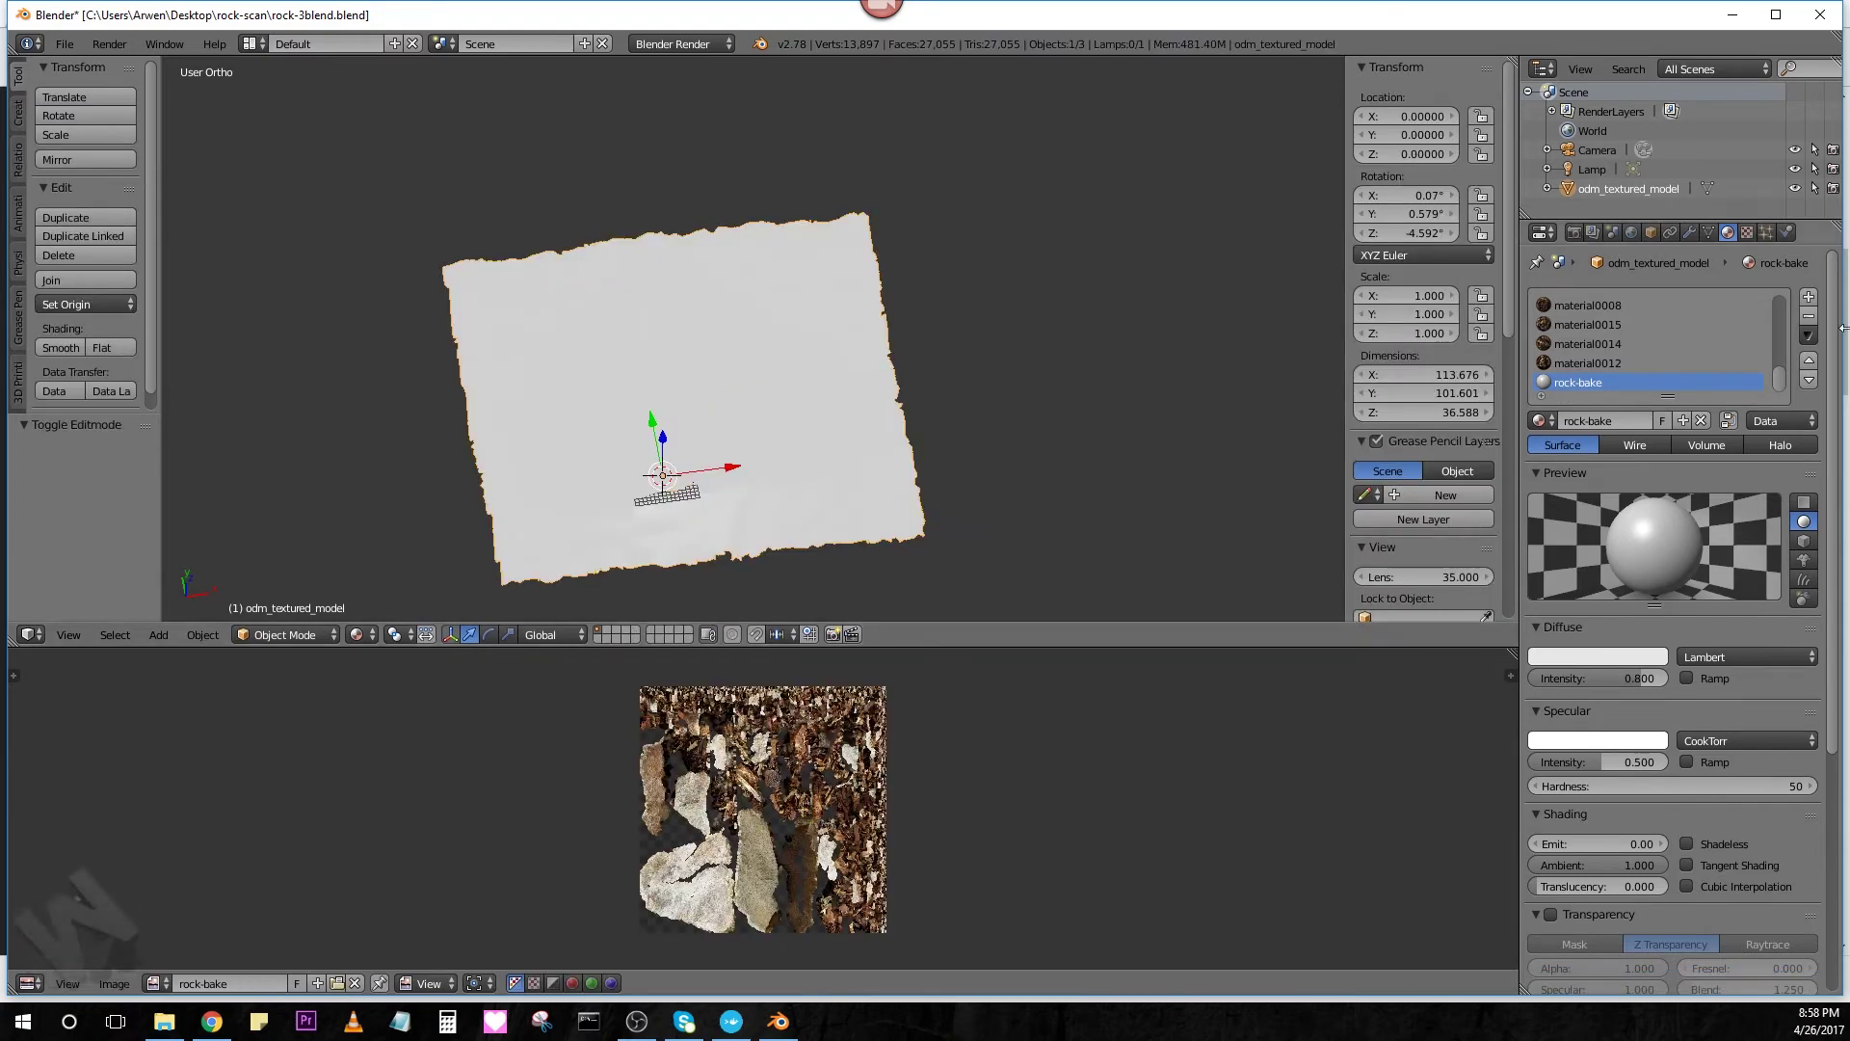
Add a new texture to rock-bake and load rock-bake.png as its image
left_click(1748, 232)
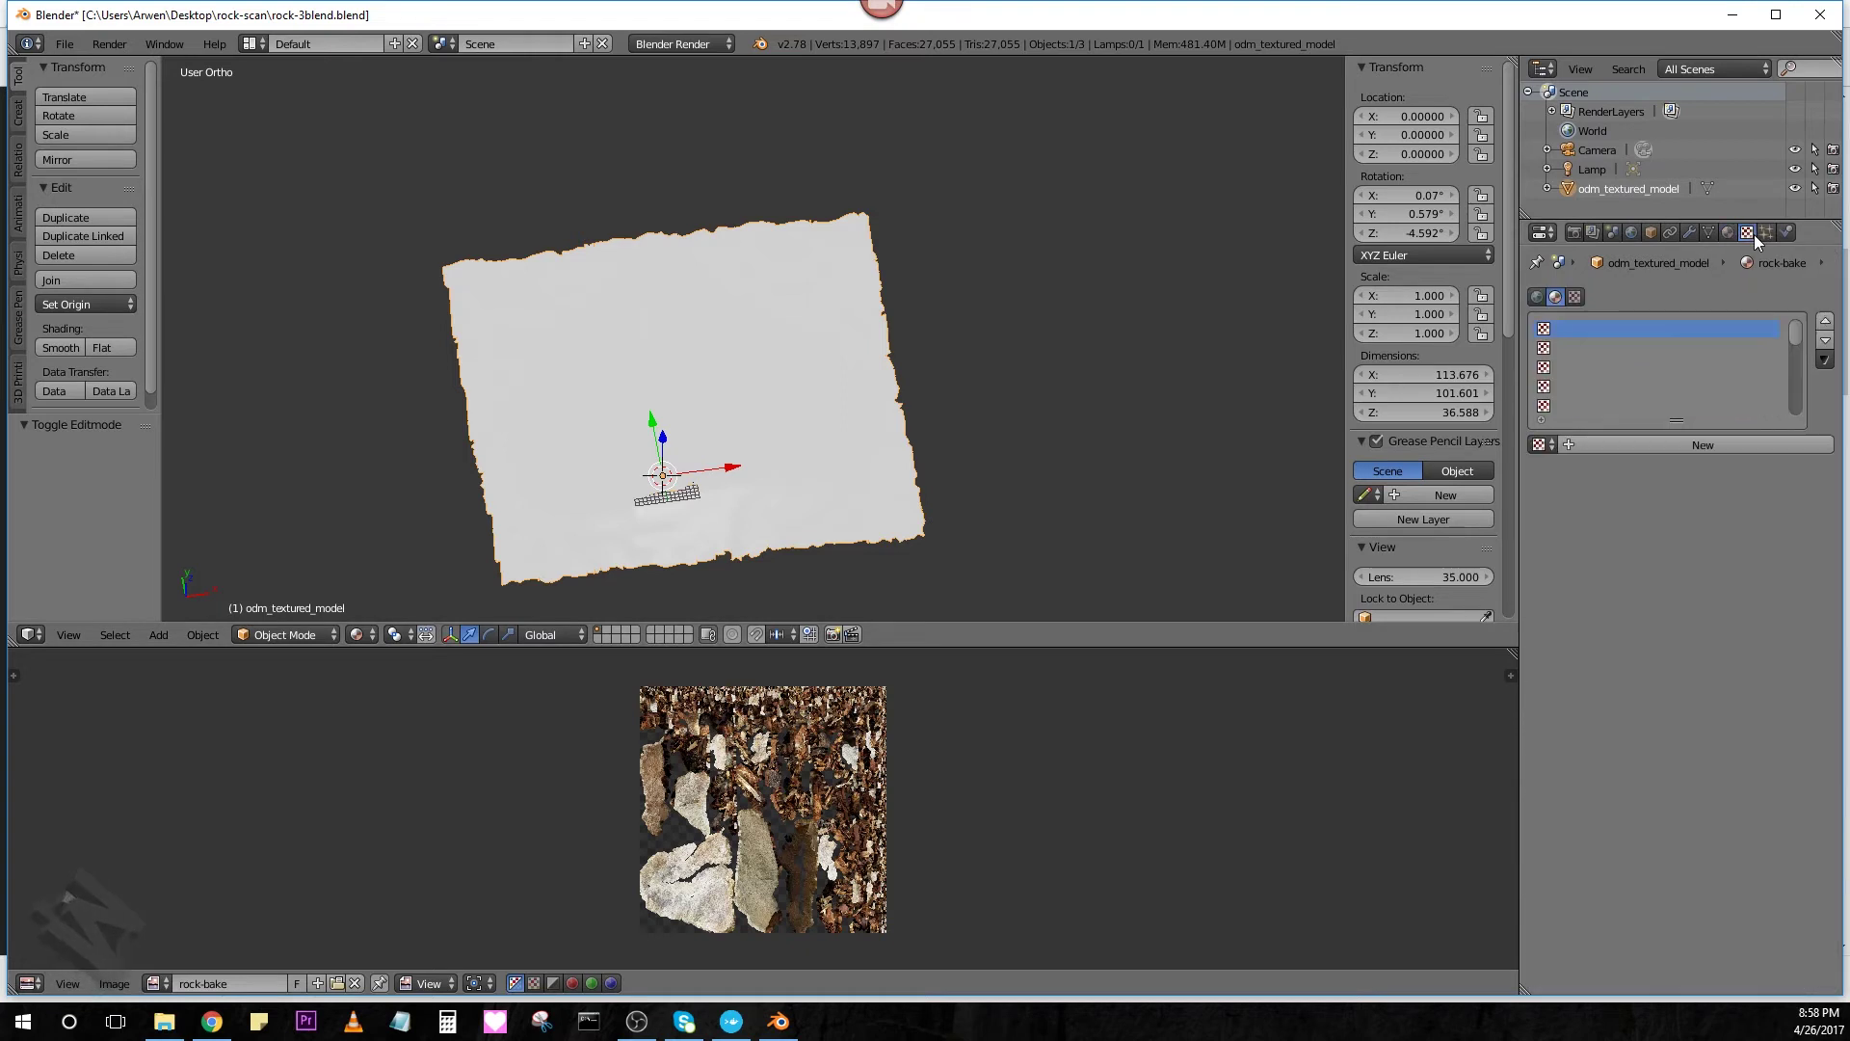
left_click(1698, 441)
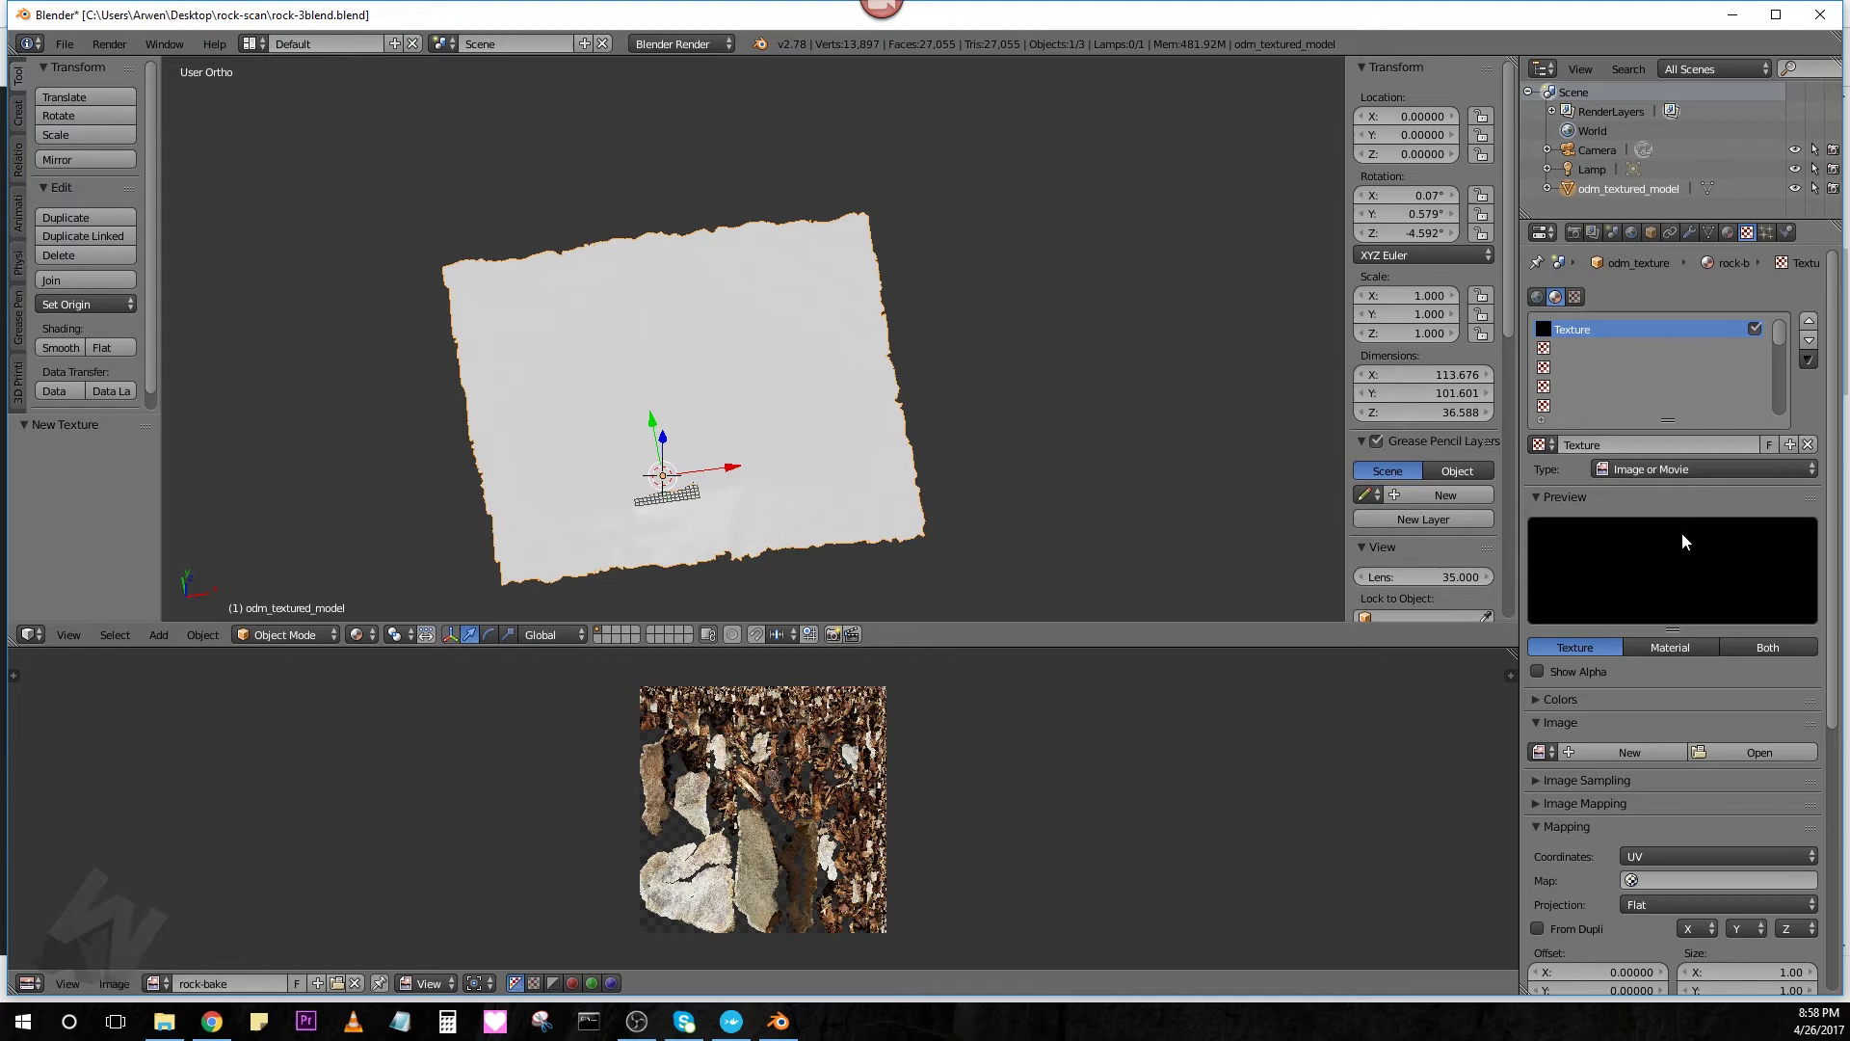
scroll(1689, 578, "down", 2)
left_click(1712, 671)
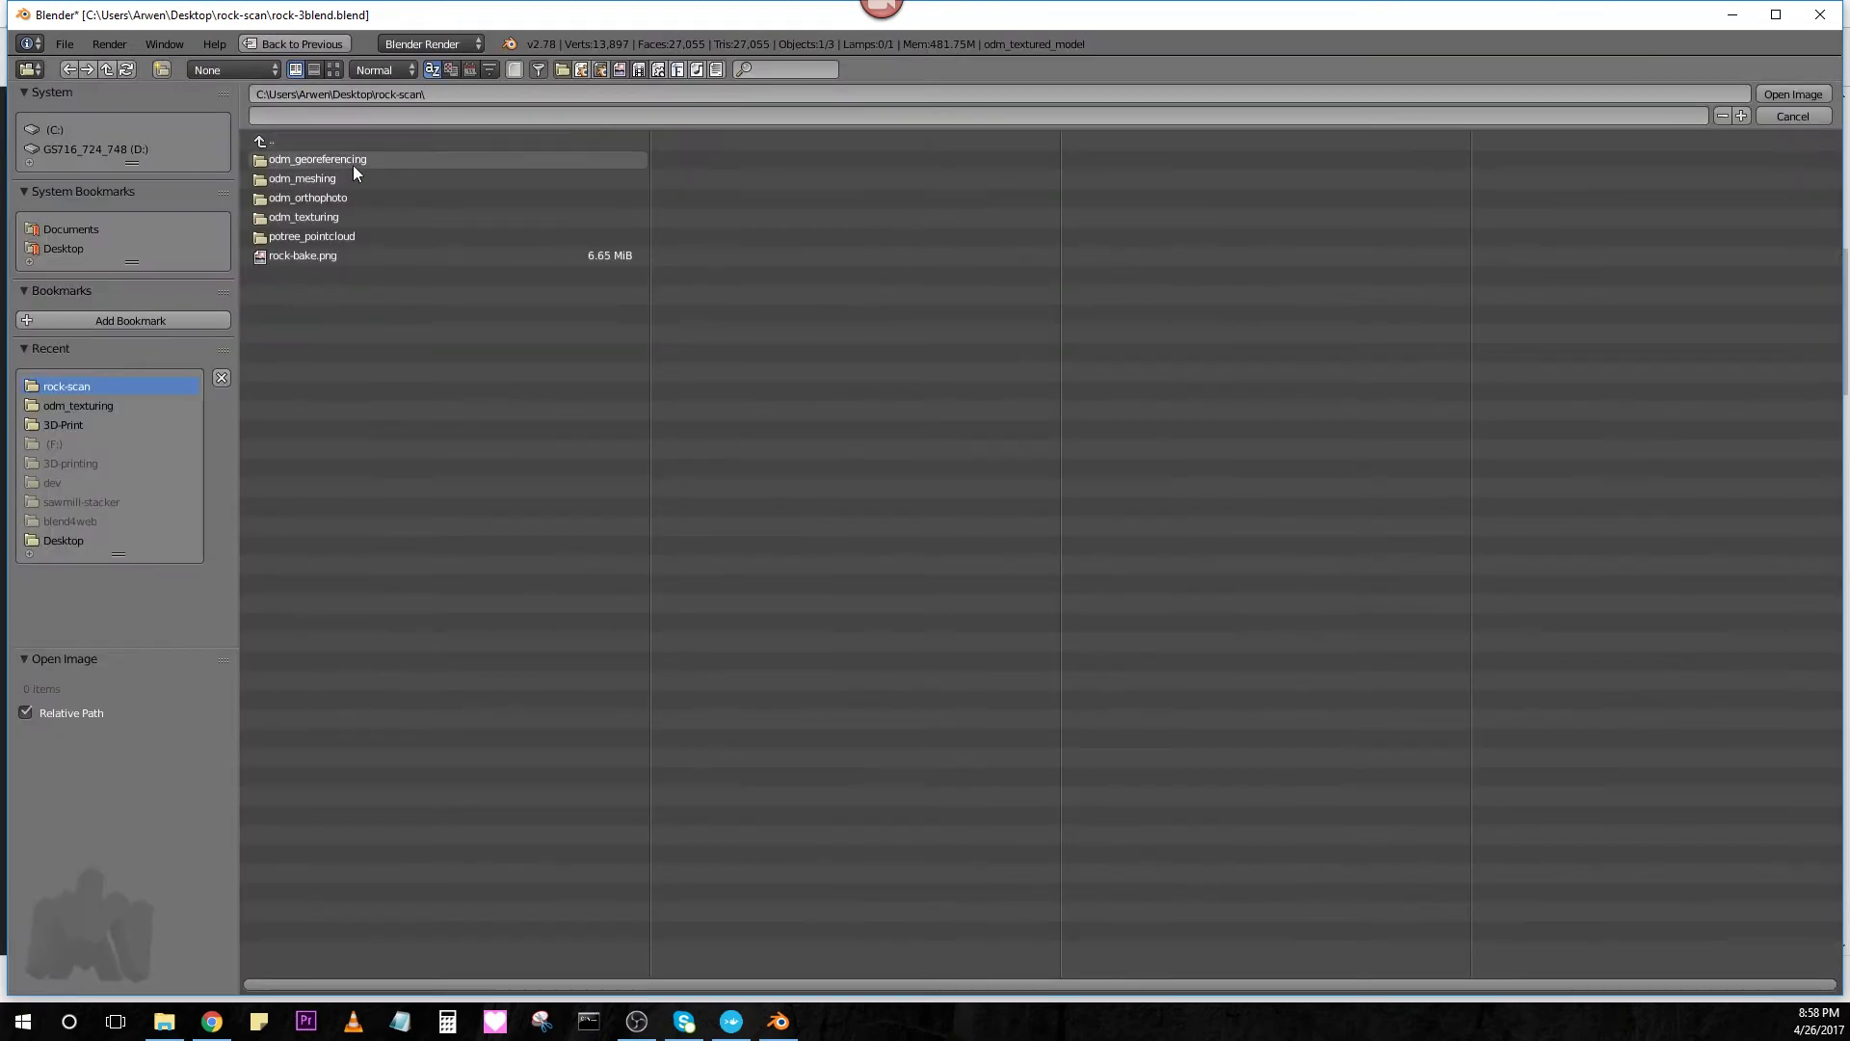
left_click(312, 257)
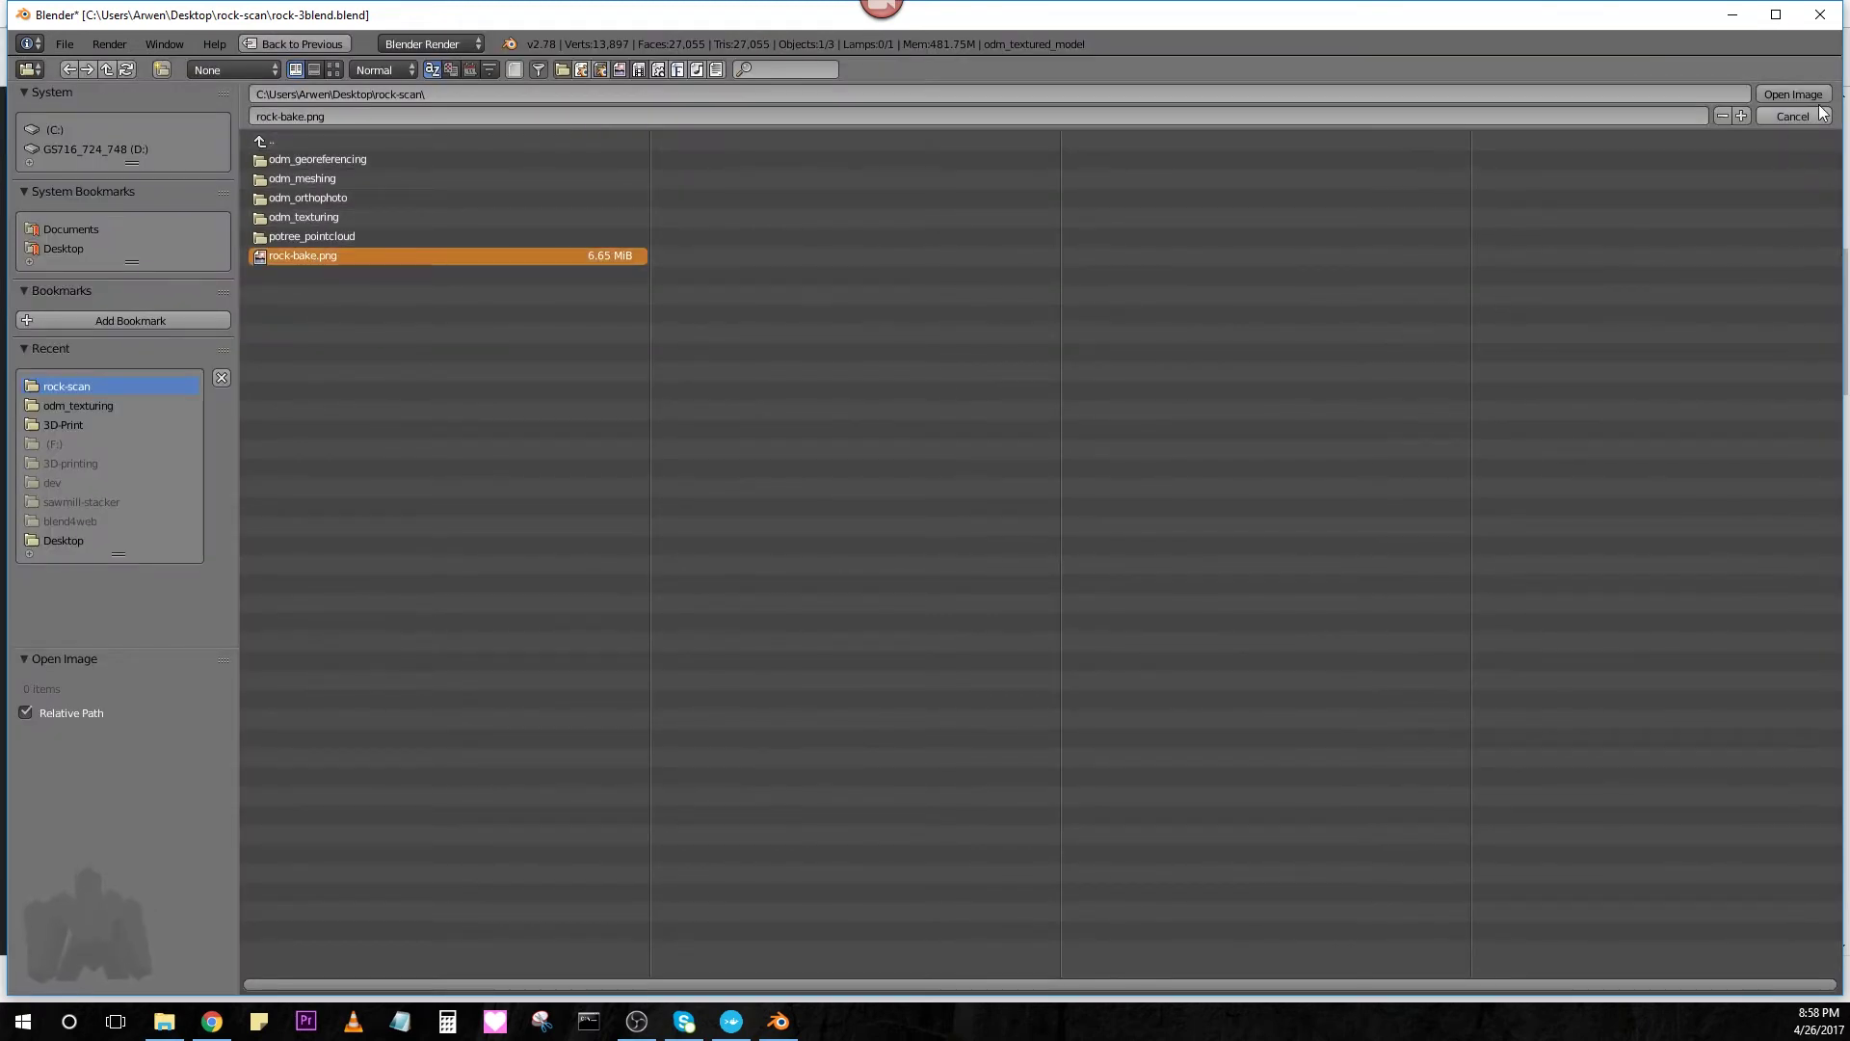
left_click(1793, 94)
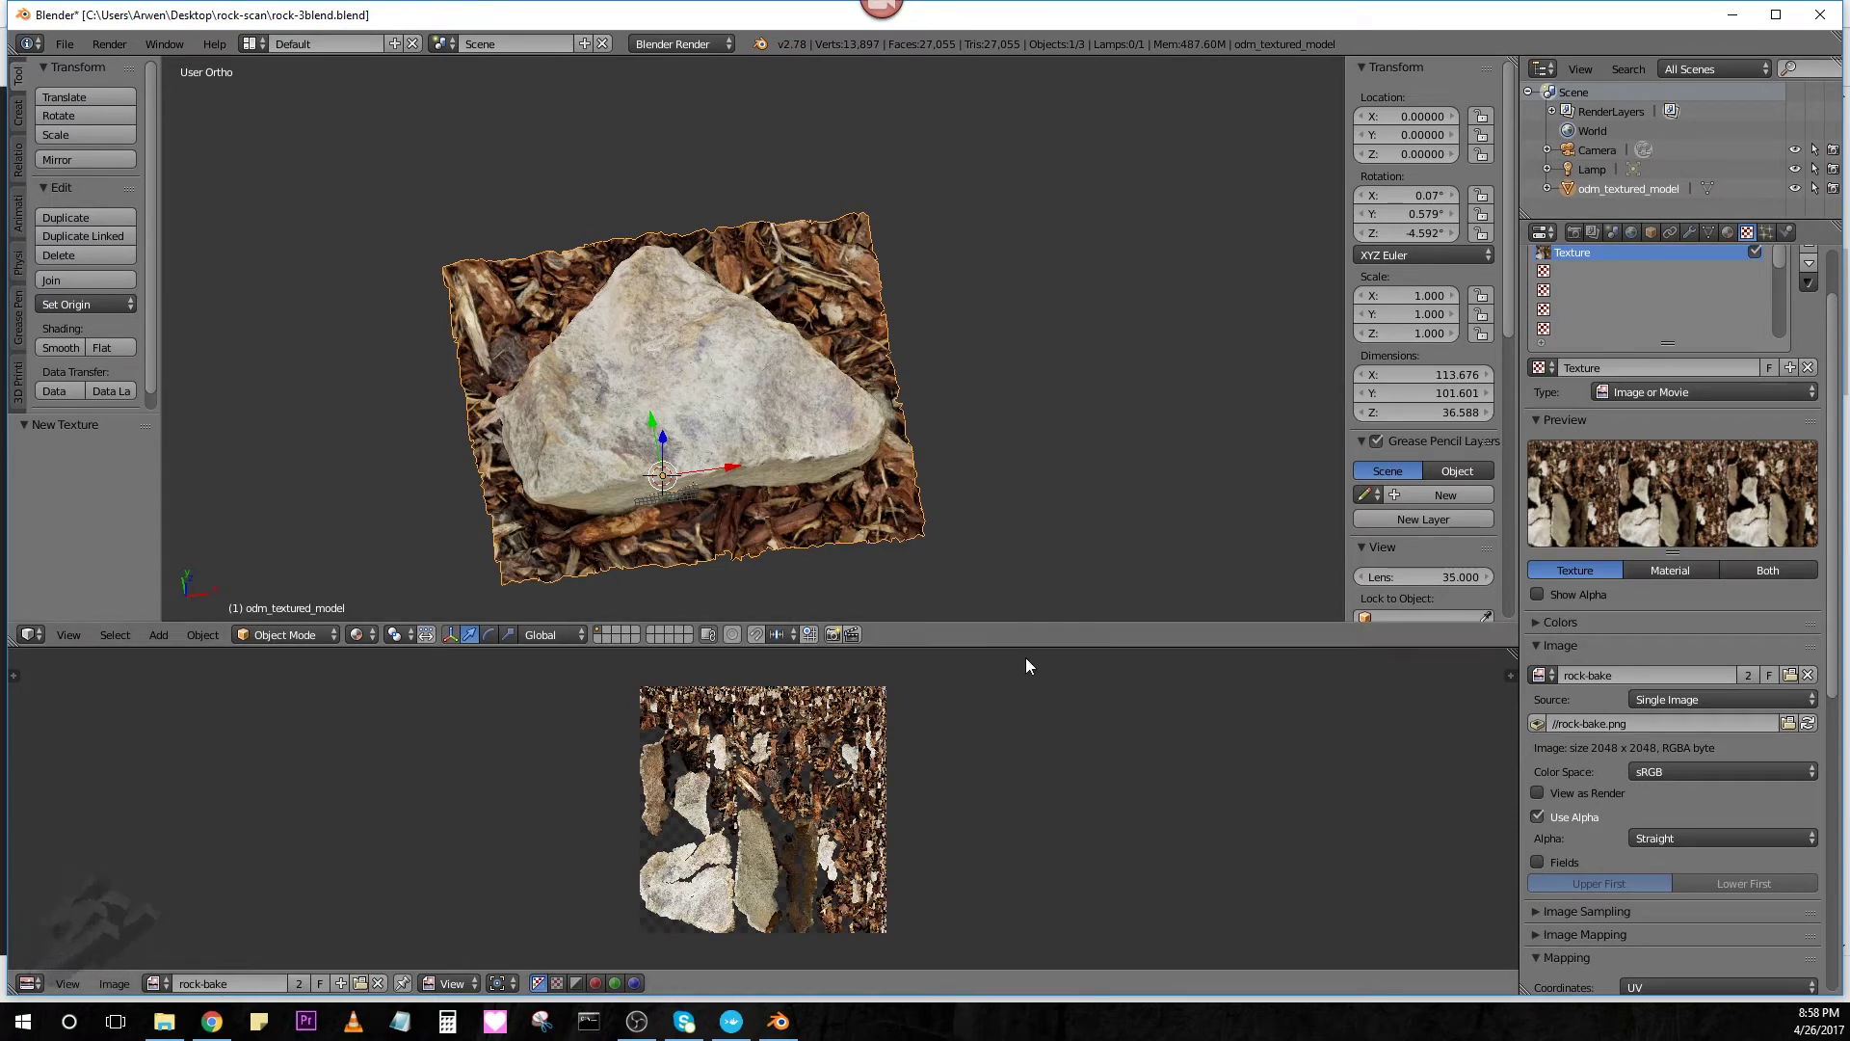
Enlarge the 3D view, orbit to the rock's side, then show the World settings
left_click_drag(1026, 646, 940, 793)
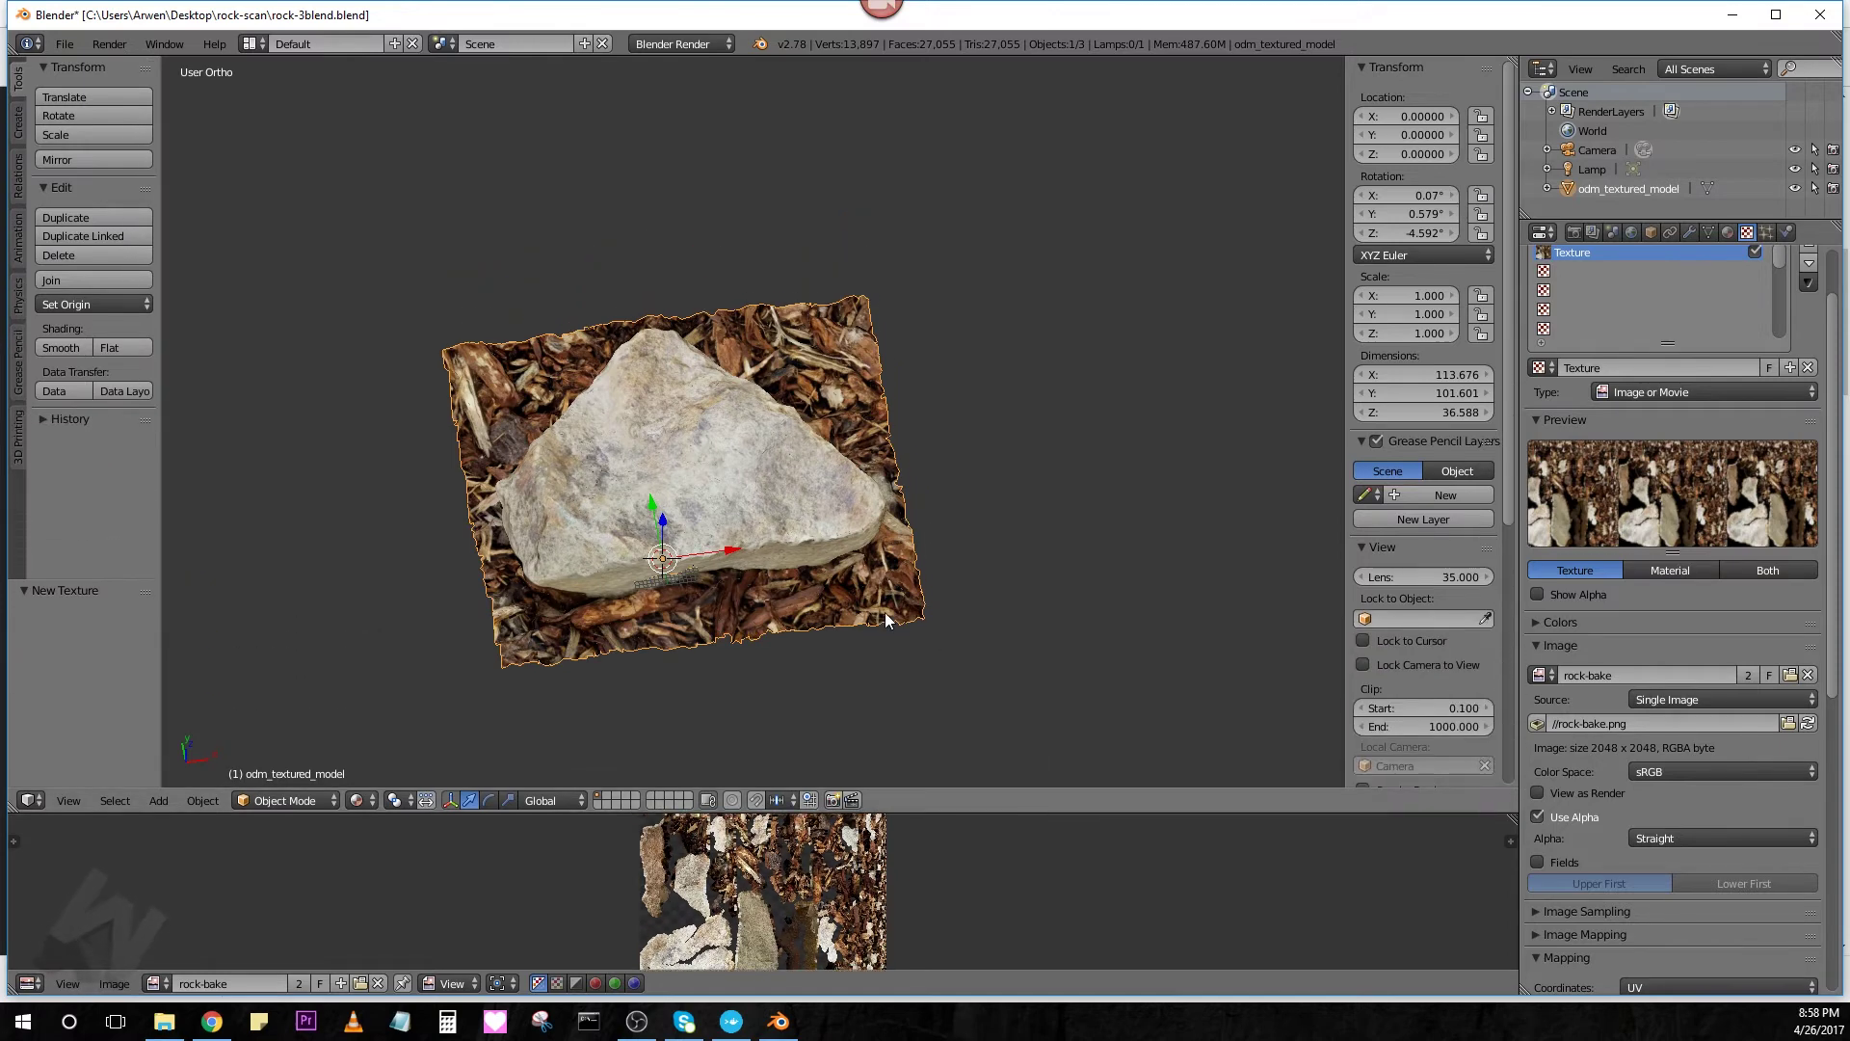
mouse_move(817, 597)
middle_mouse_down()
mouse_move(787, 535)
mouse_move(898, 461)
middle_mouse_up()
scroll(787, 537, "up", 2)
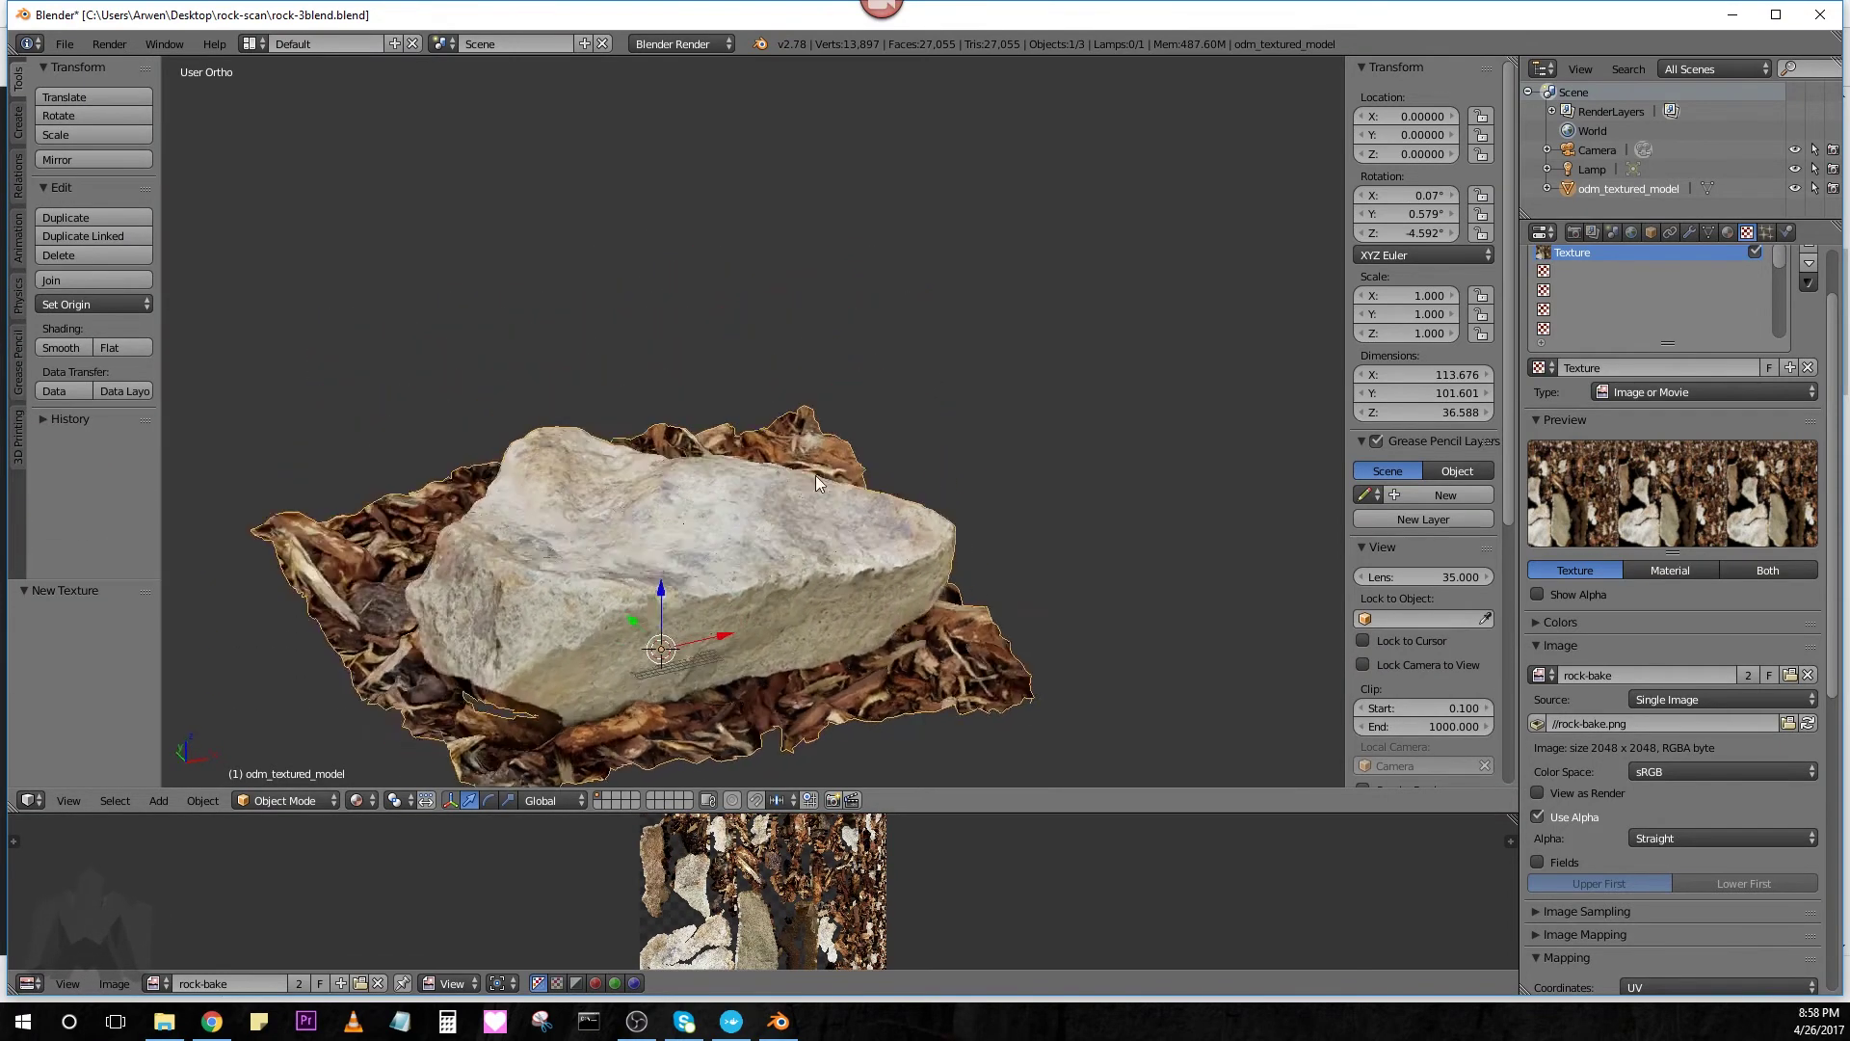
left_click(1728, 232)
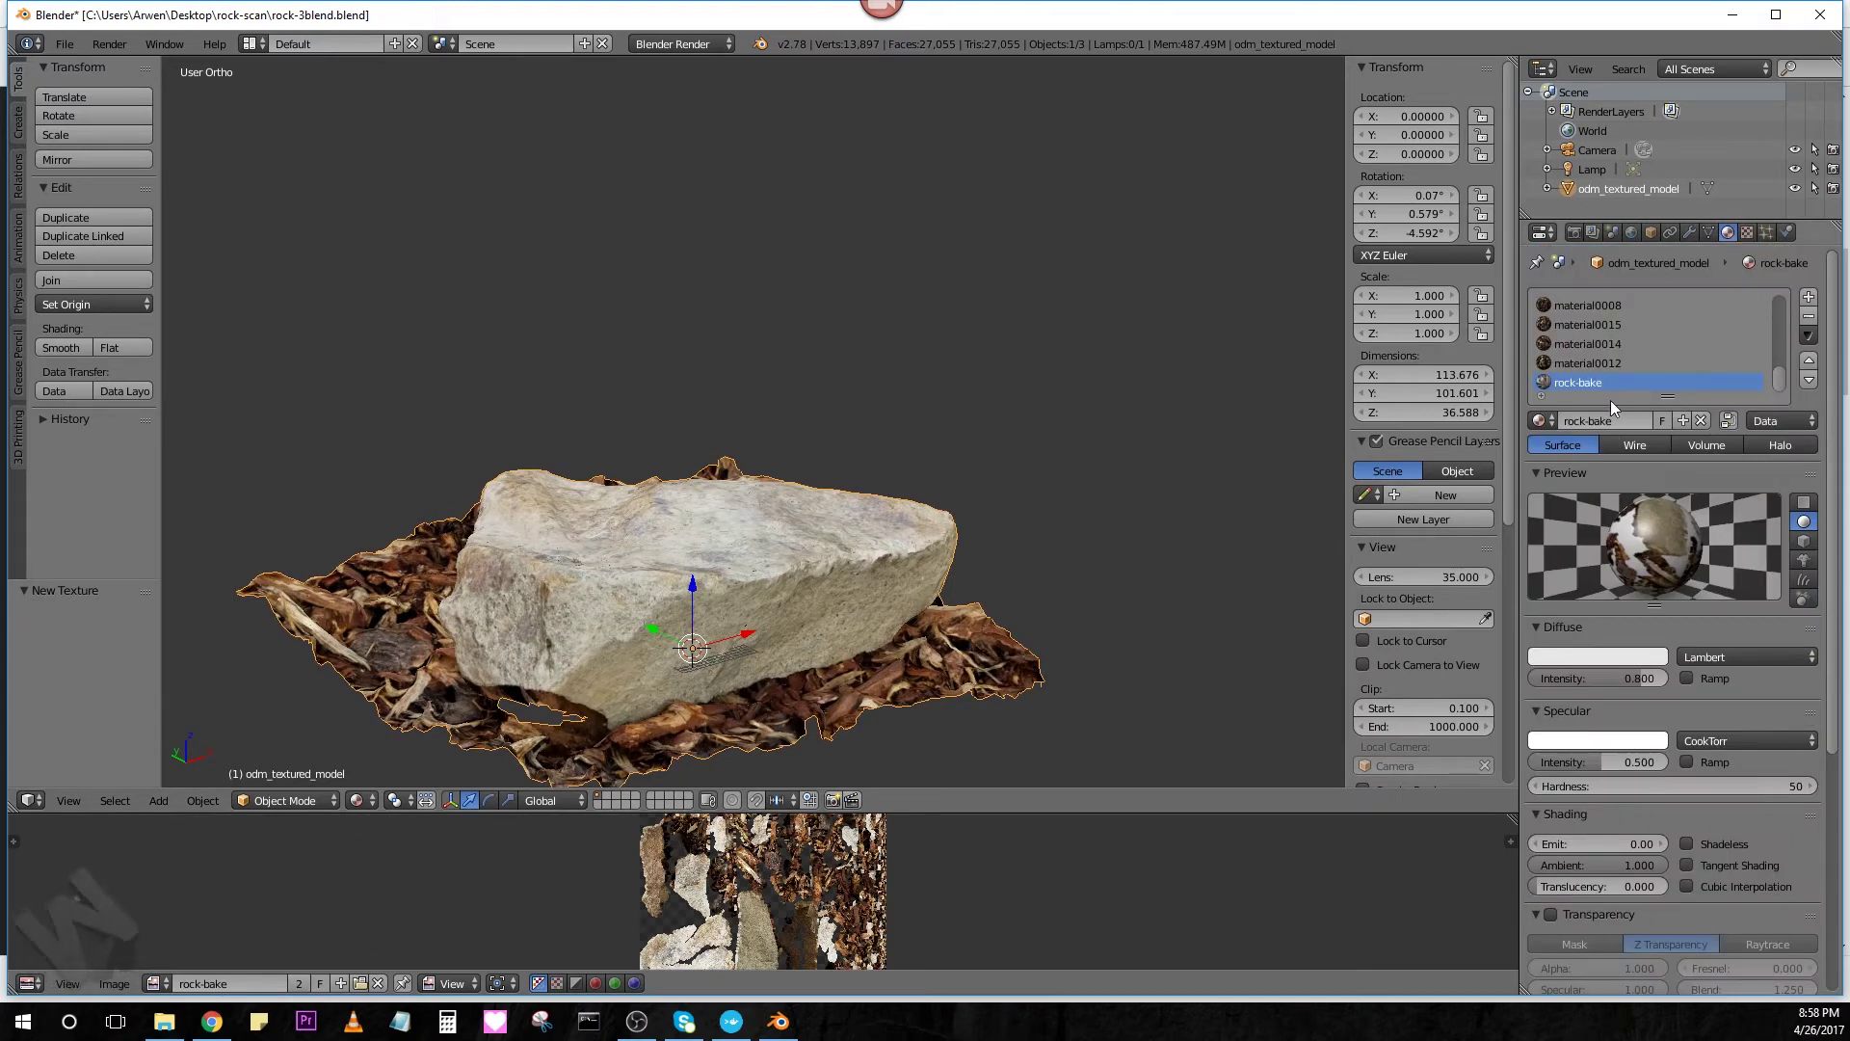
scroll(1606, 512, "down", 1)
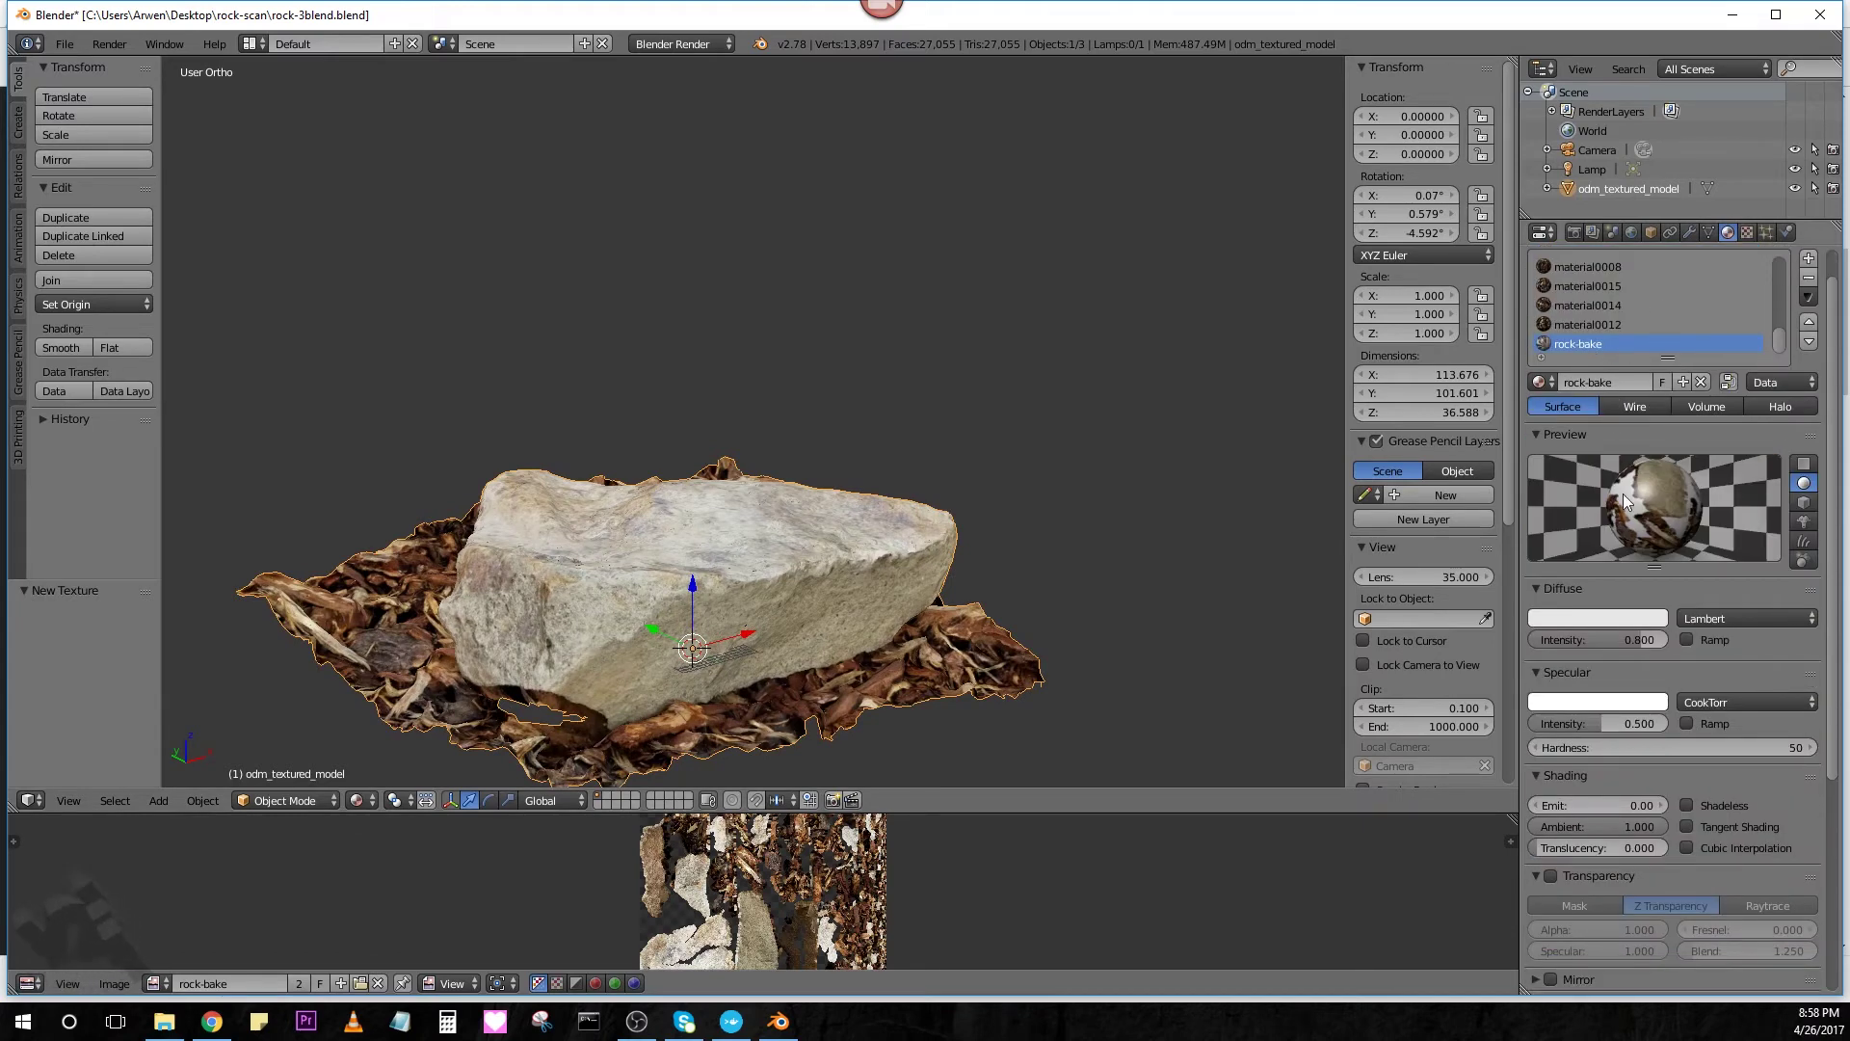
mouse_move(1034, 534)
middle_mouse_down()
mouse_move(1005, 492)
mouse_move(994, 530)
middle_mouse_up()
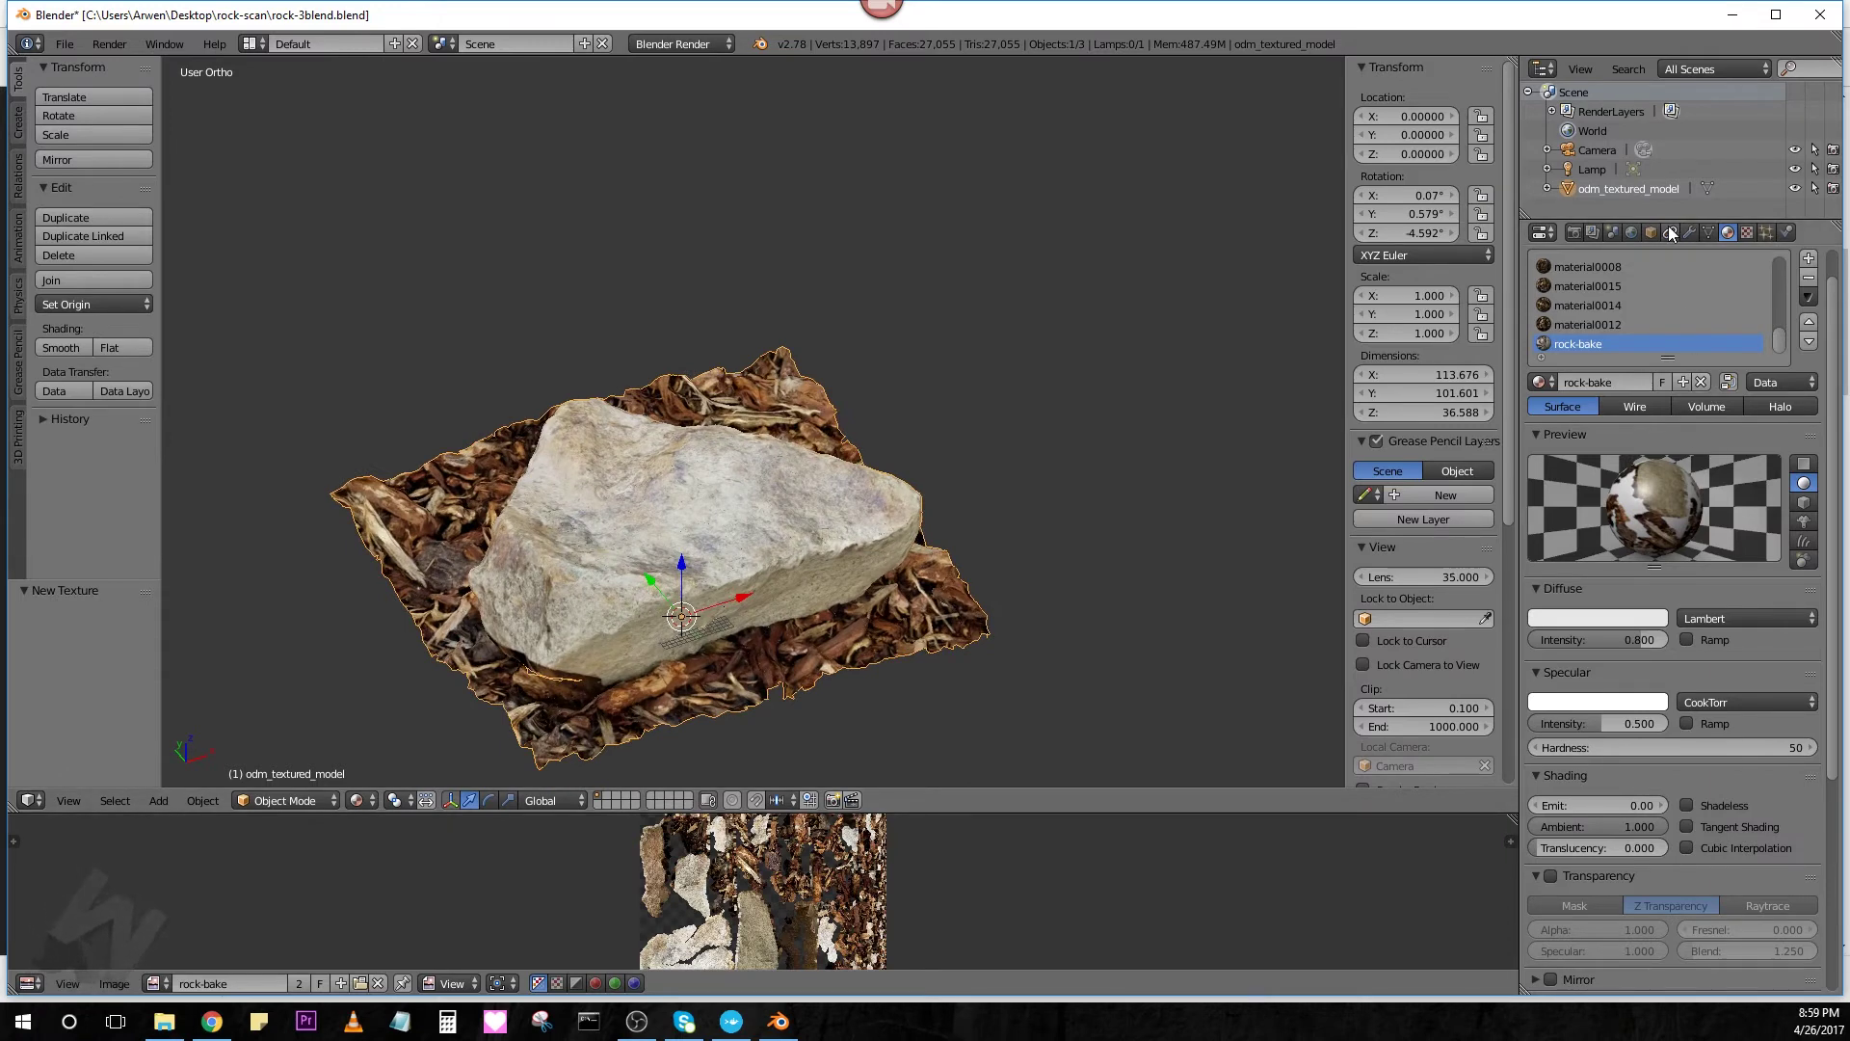
left_click(1631, 231)
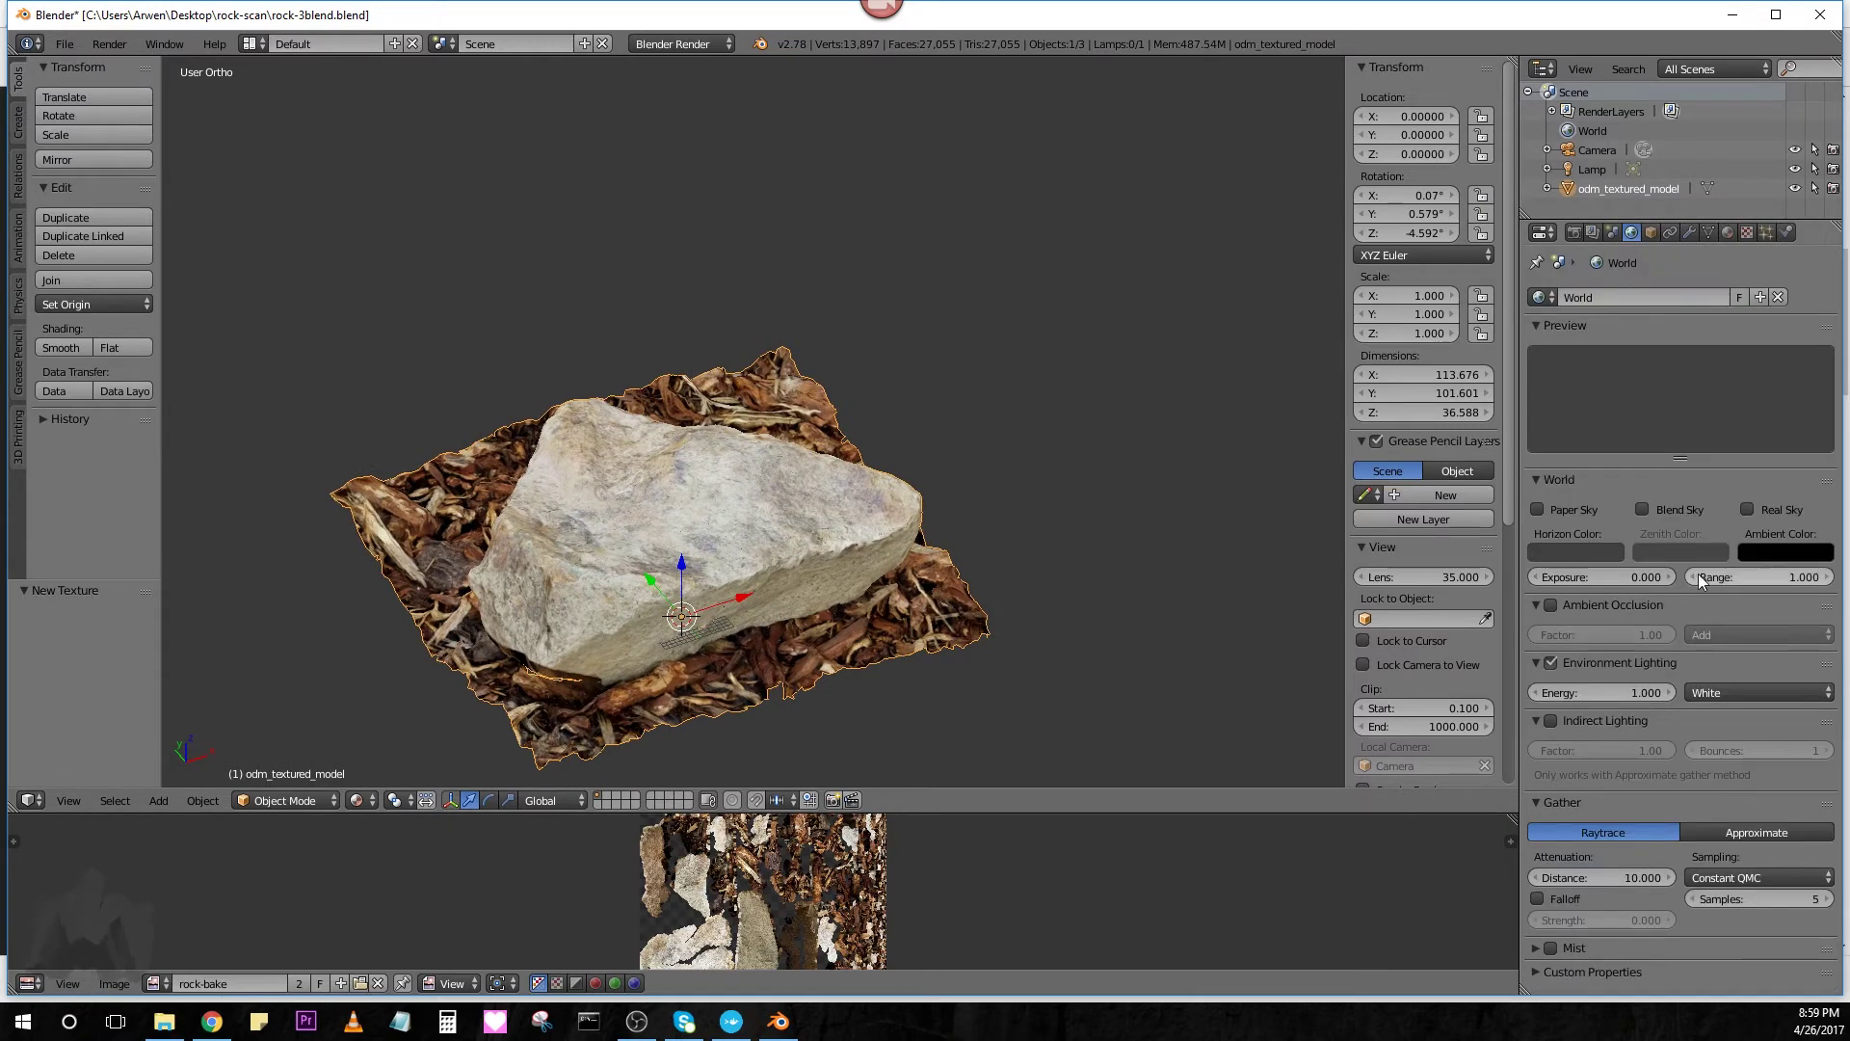
Turn off Environment Lighting, toggle rock-bake's Shadeless option, and inspect the rock
left_click(1551, 664)
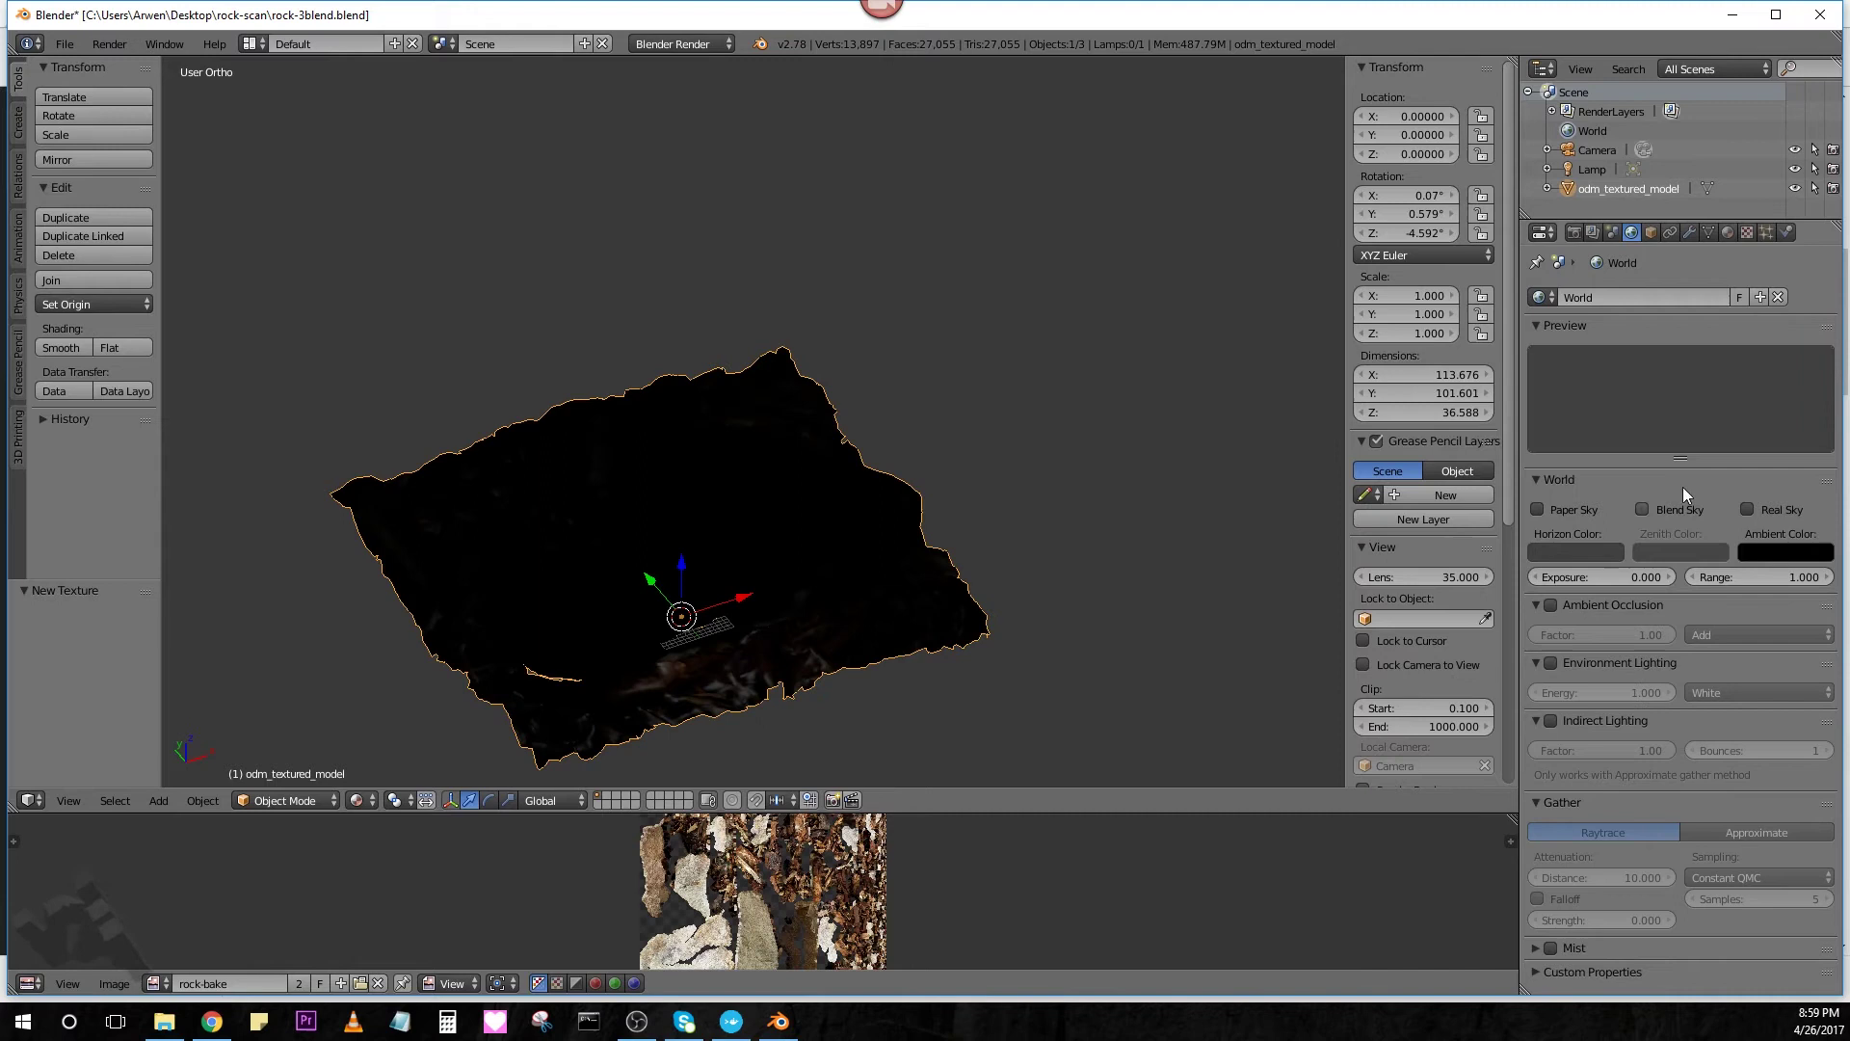
left_click(1730, 233)
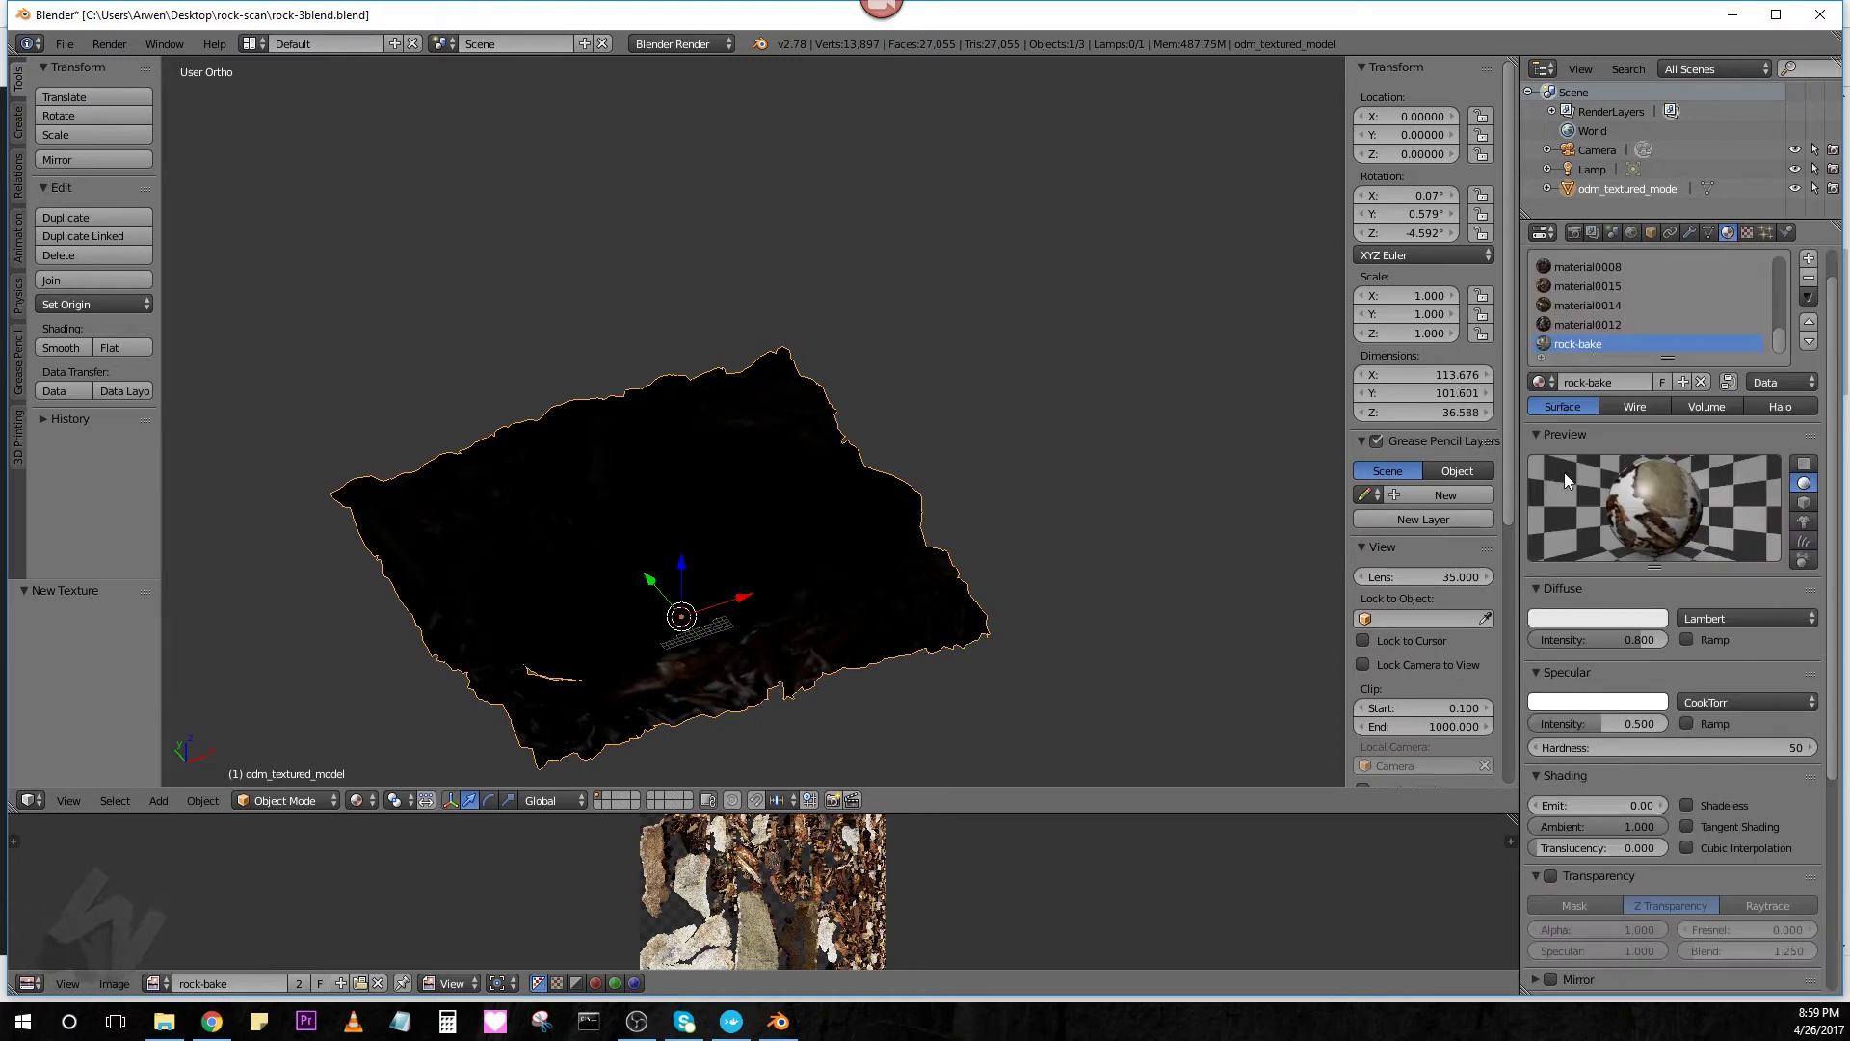
left_click(1685, 805)
scroll(763, 591, "up", 2)
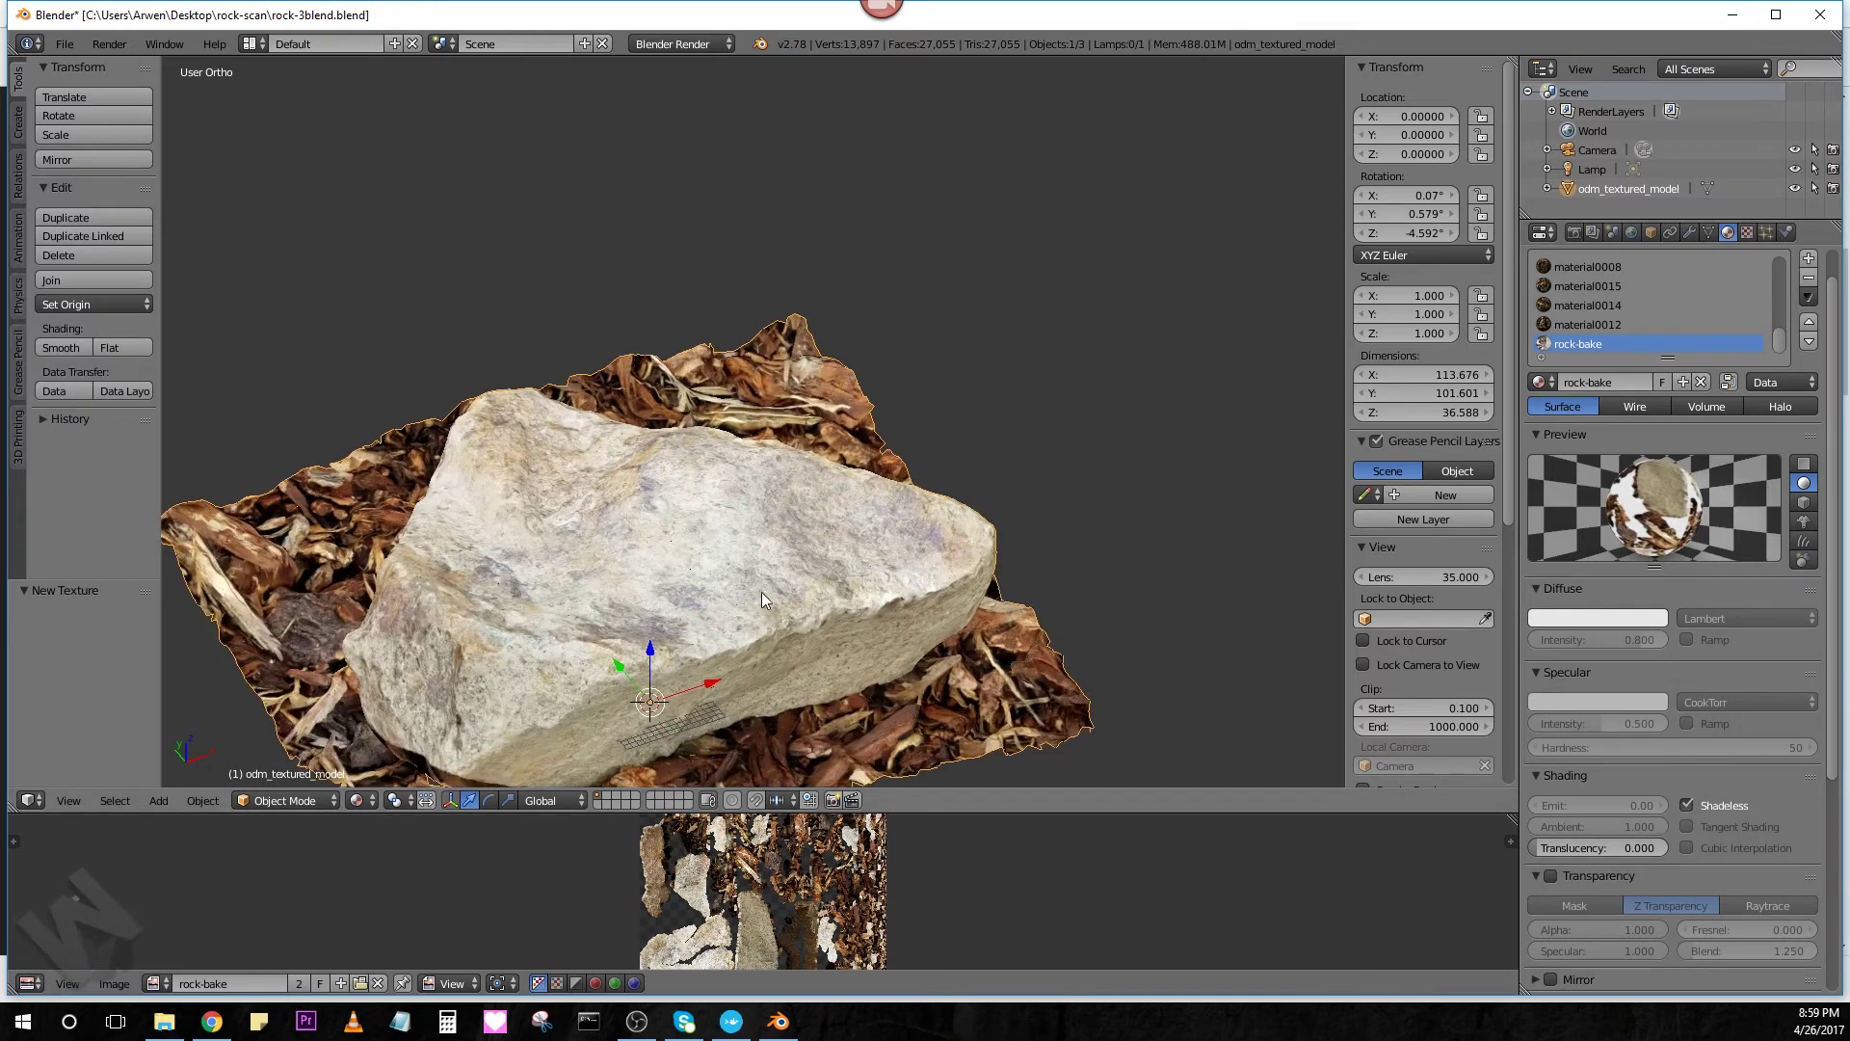
mouse_move(761, 591)
middle_mouse_down()
mouse_move(684, 543)
mouse_move(570, 545)
mouse_move(657, 530)
mouse_move(781, 578)
middle_mouse_up()
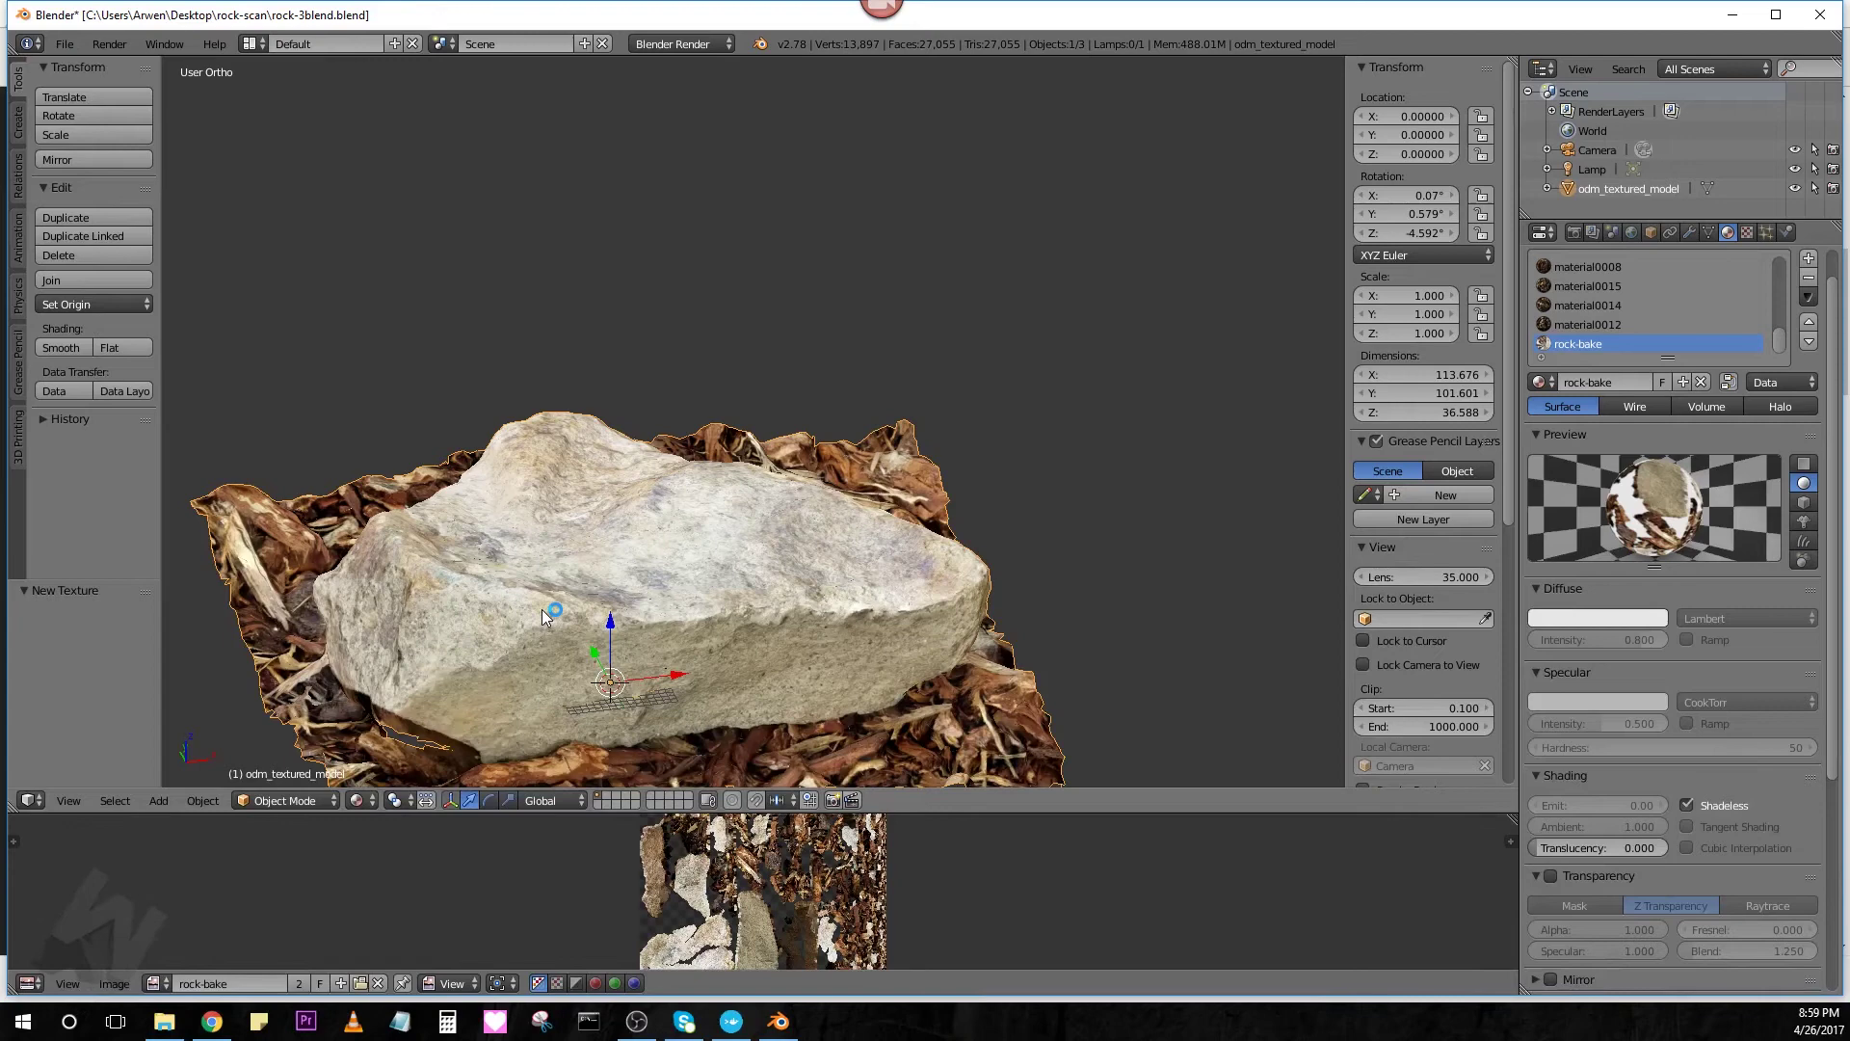
middle_click_drag(579, 614, 552, 626)
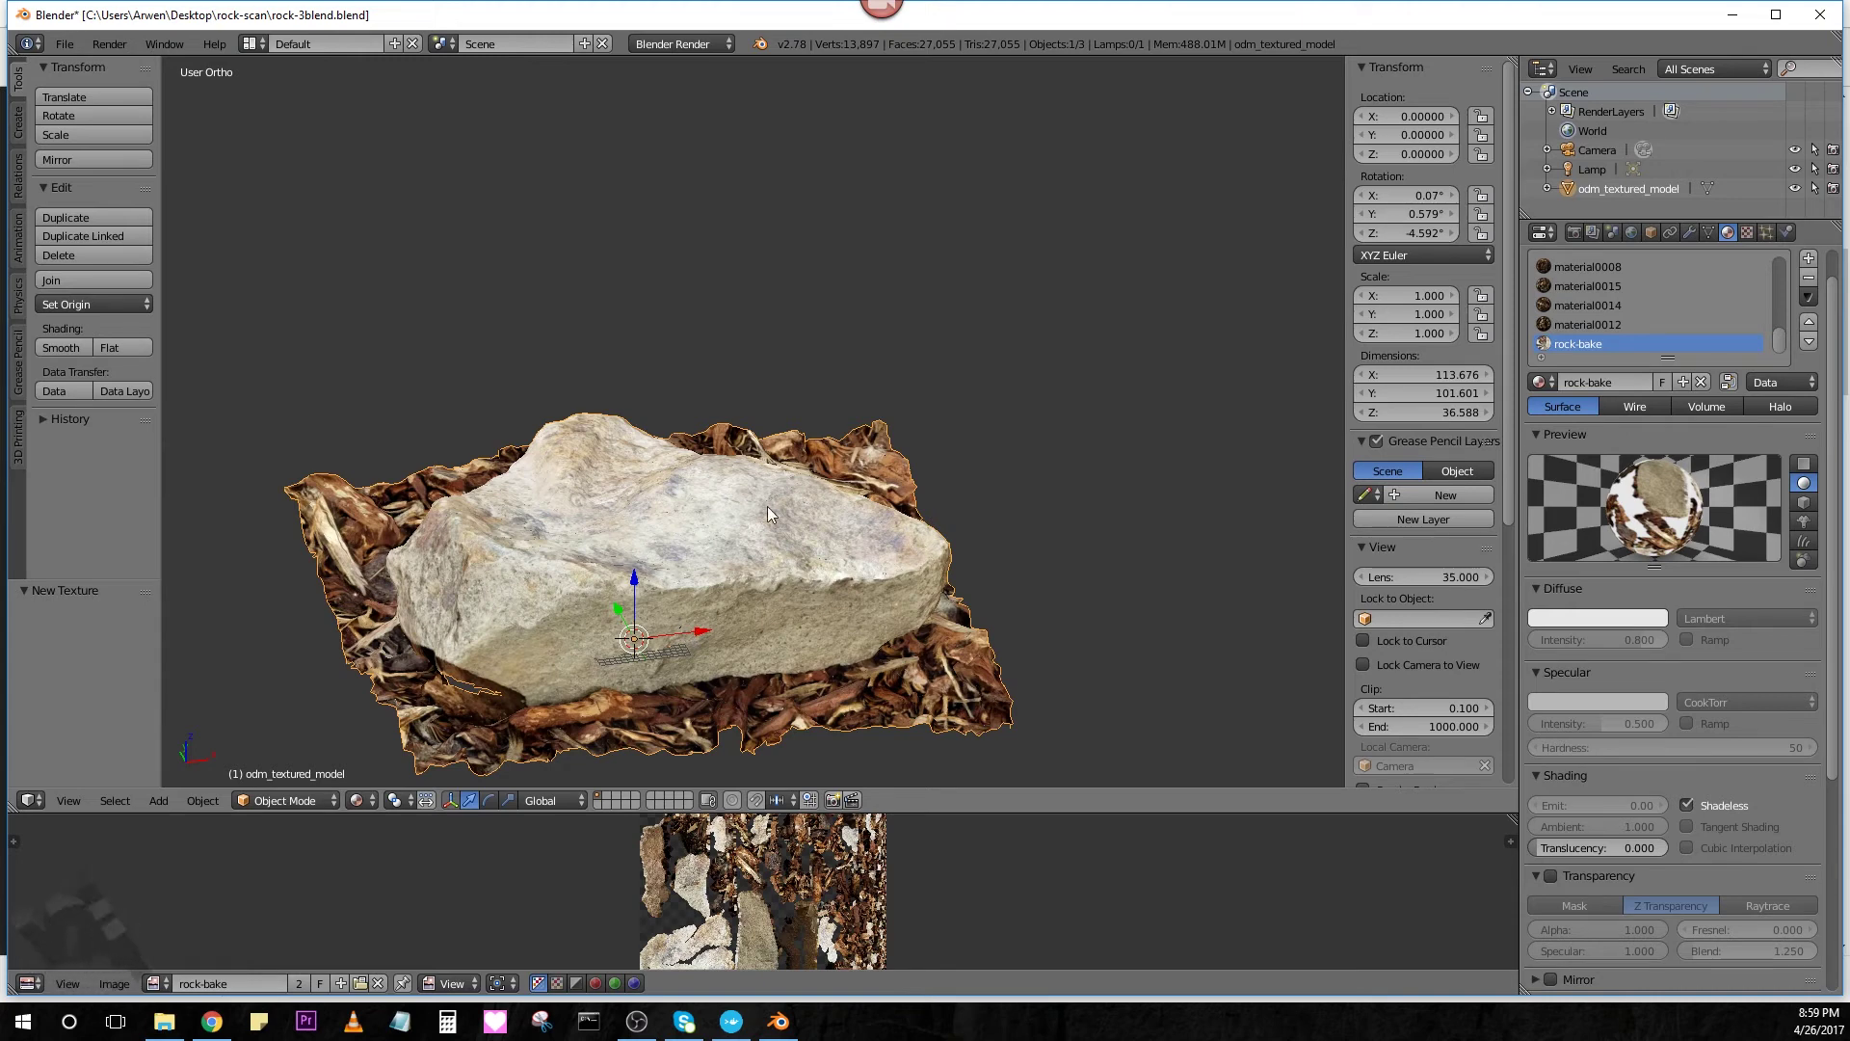
middle_click_drag(676, 527, 806, 533)
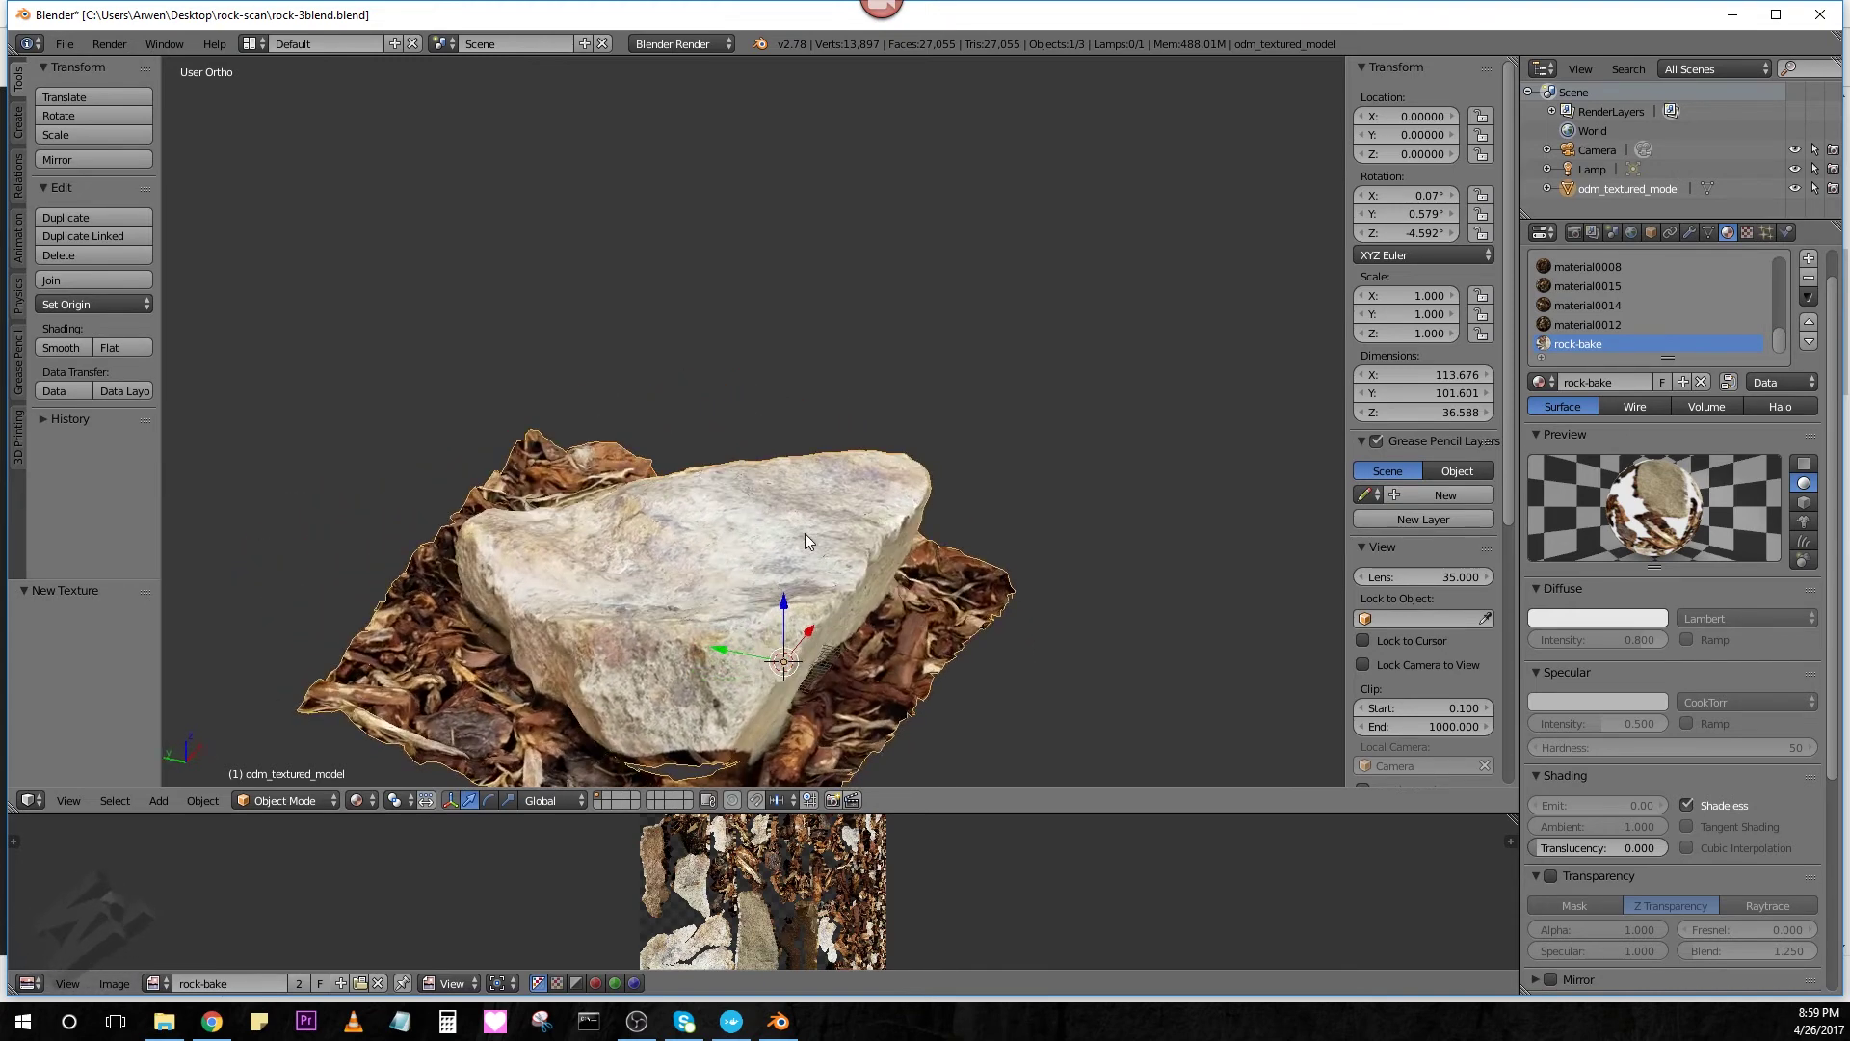
Try Environment Lighting on the rock, raising then lowering its energy
left_click(1687, 804)
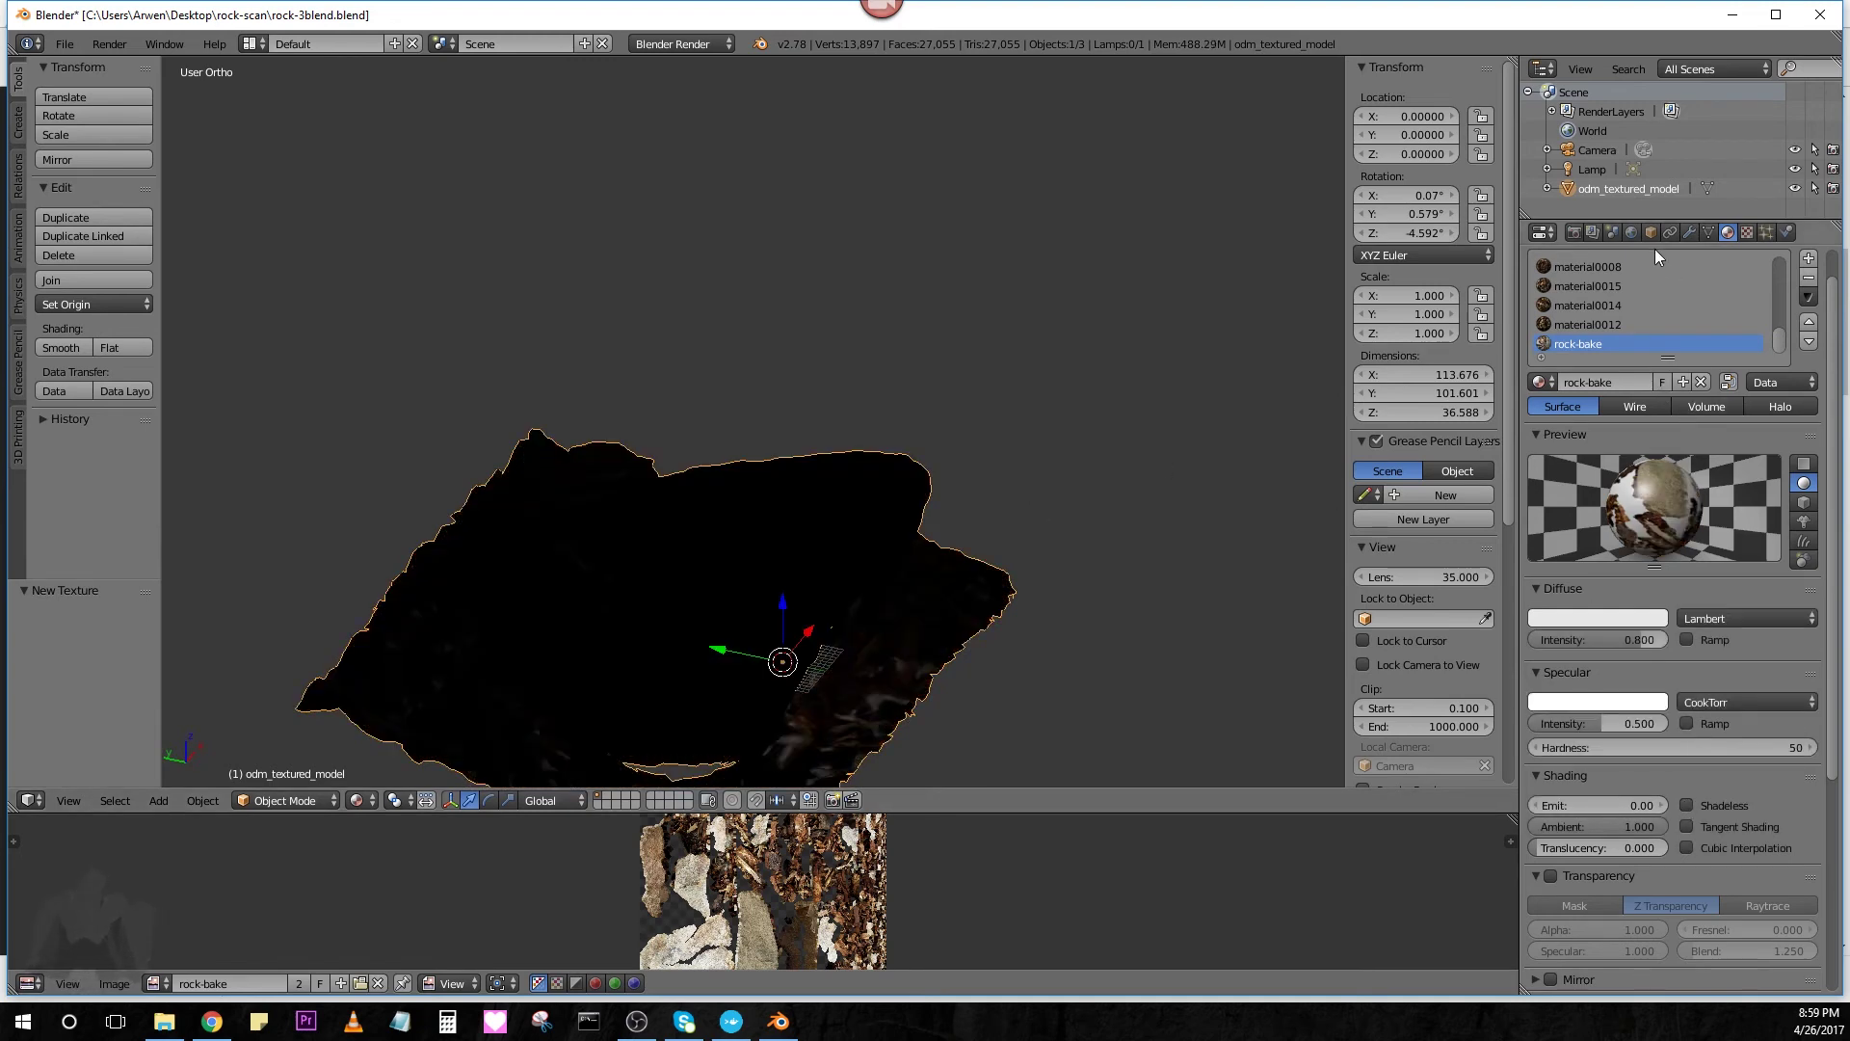
left_click(1632, 232)
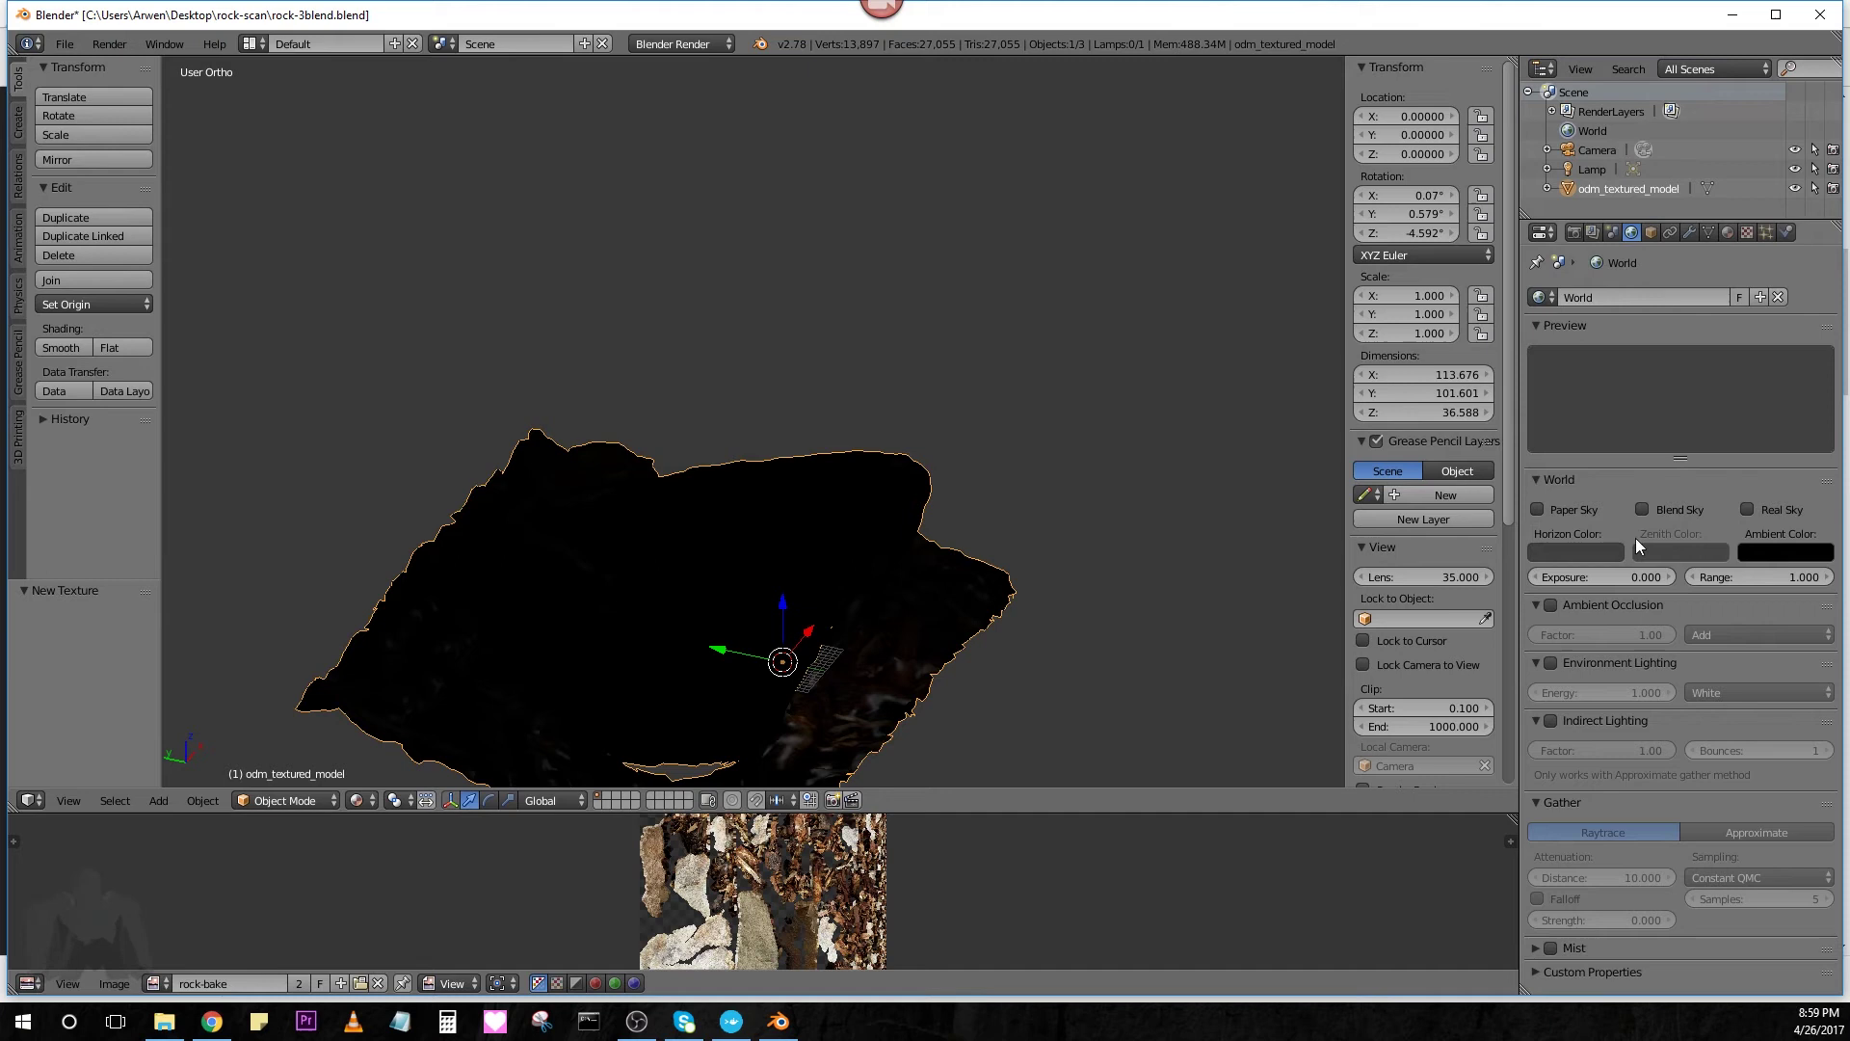
left_click(1550, 664)
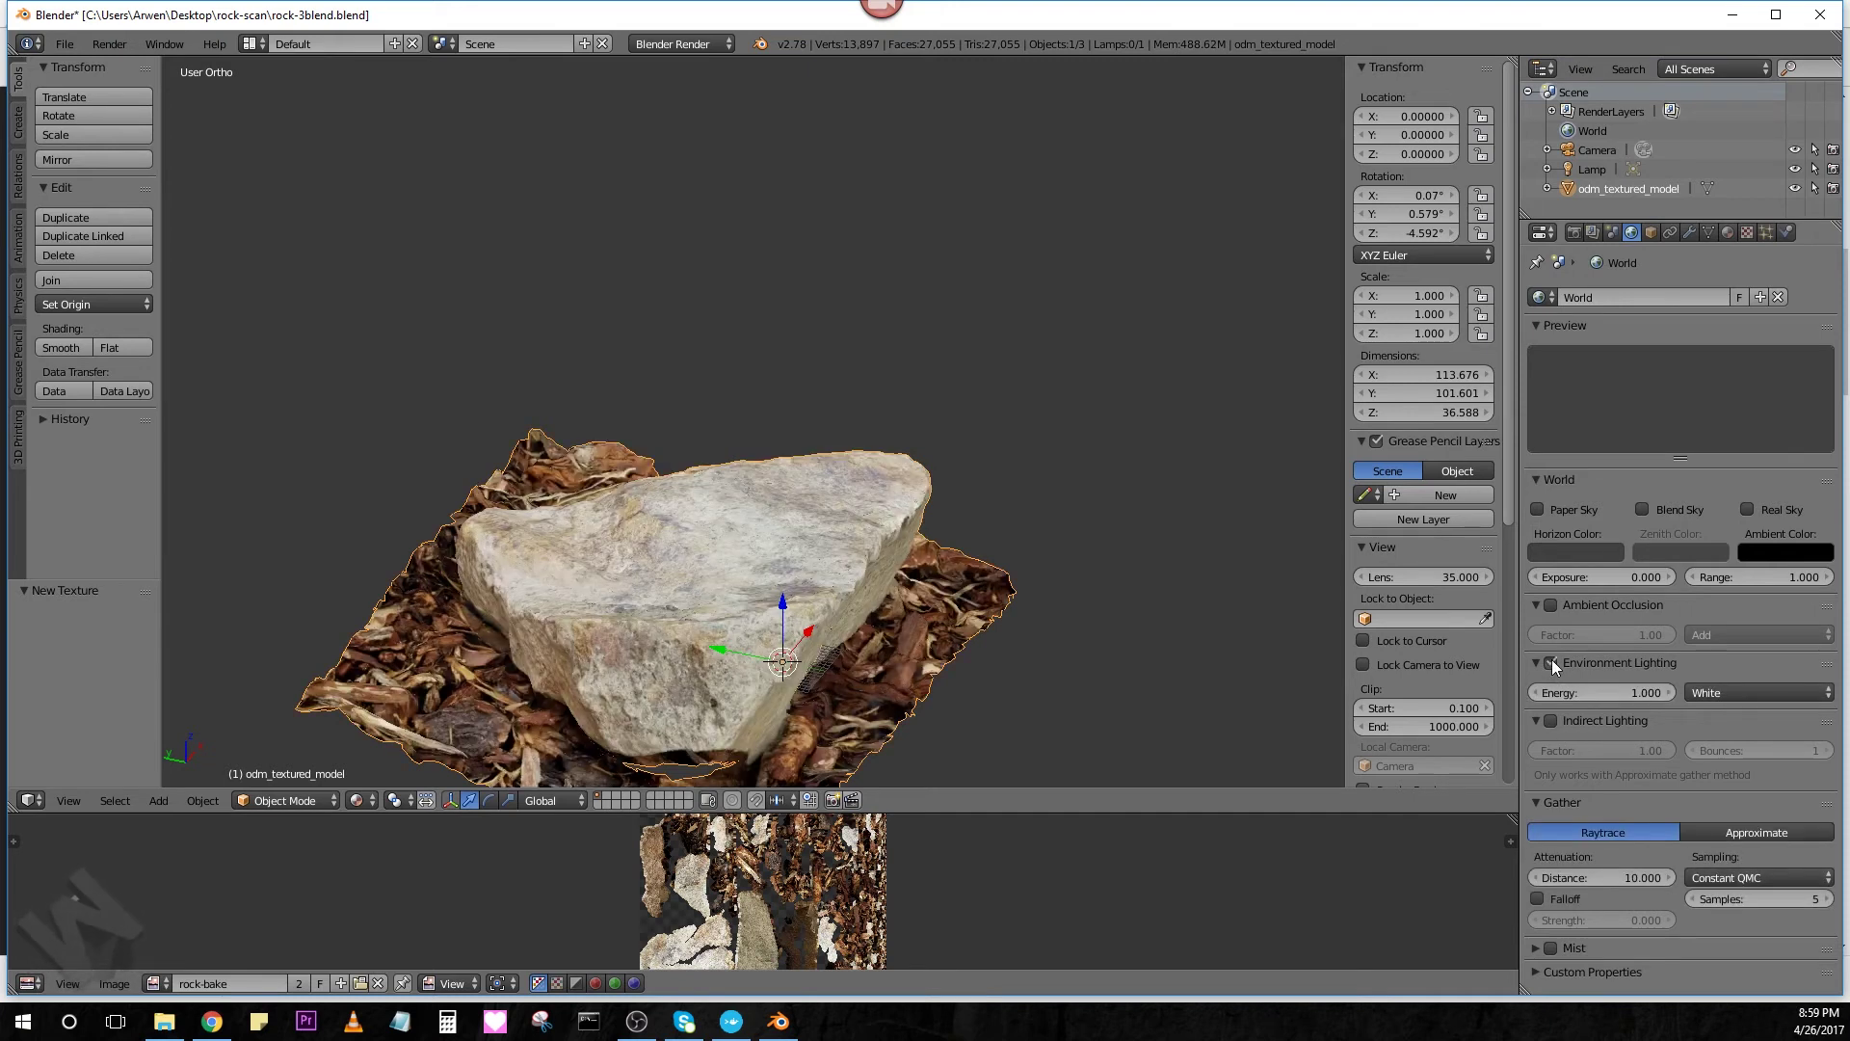
left_click_drag(1615, 693, 1707, 693)
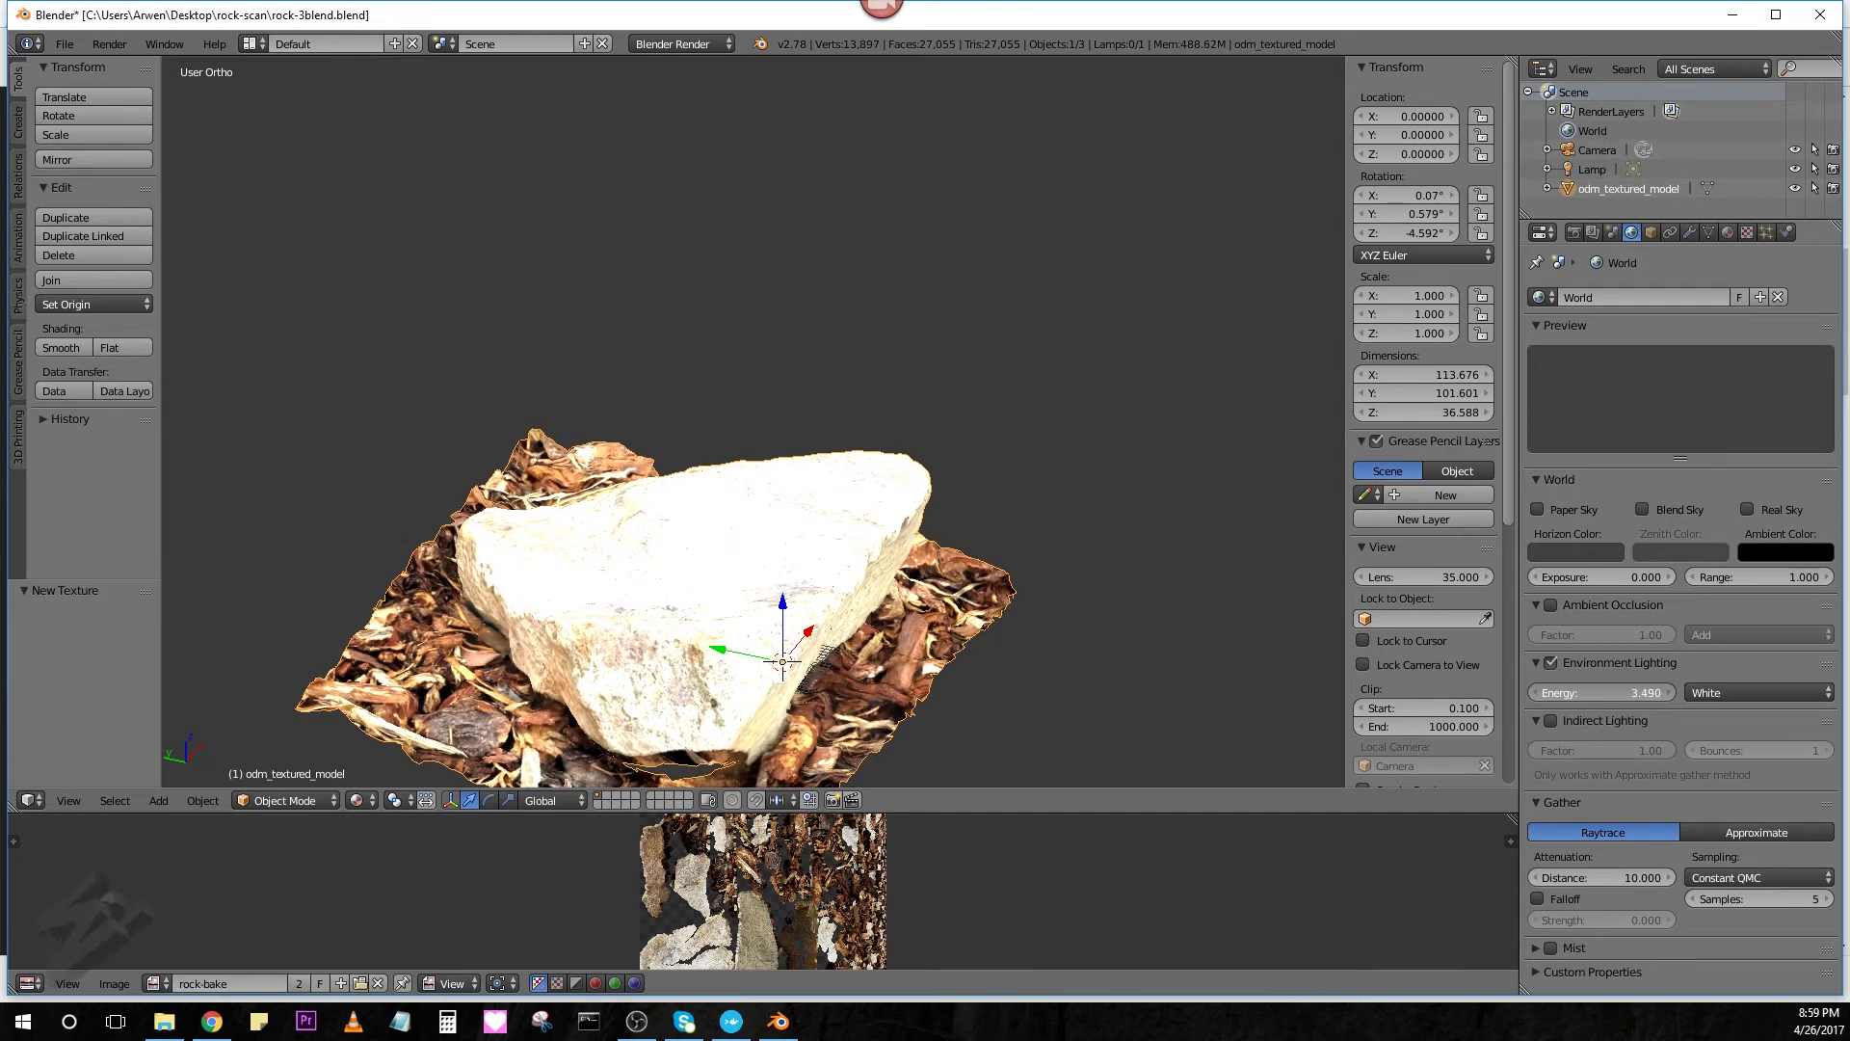
mouse_move(1707, 692)
left_mouse_down()
mouse_move(1618, 692)
mouse_move(1655, 692)
left_mouse_up()
Switch Environment Lighting off again and enable Shadeless on rock-bake
left_click(1549, 663)
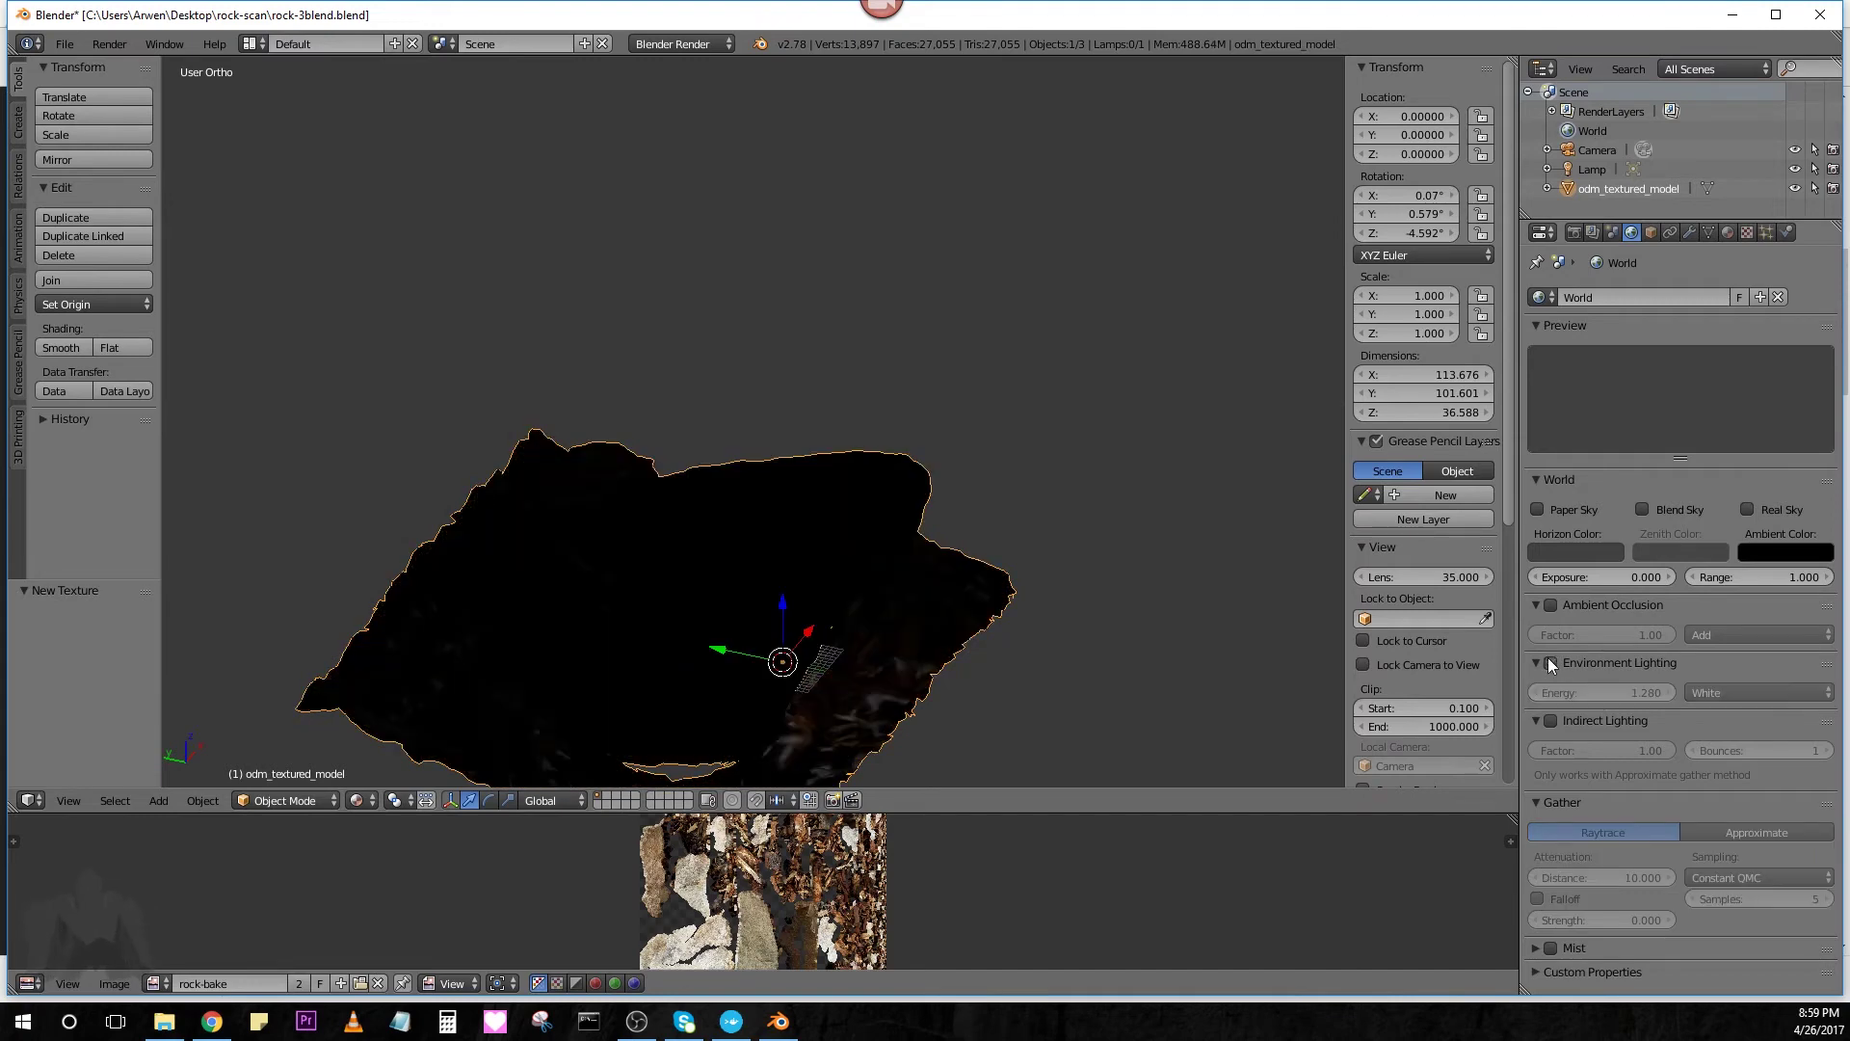
left_click(1728, 232)
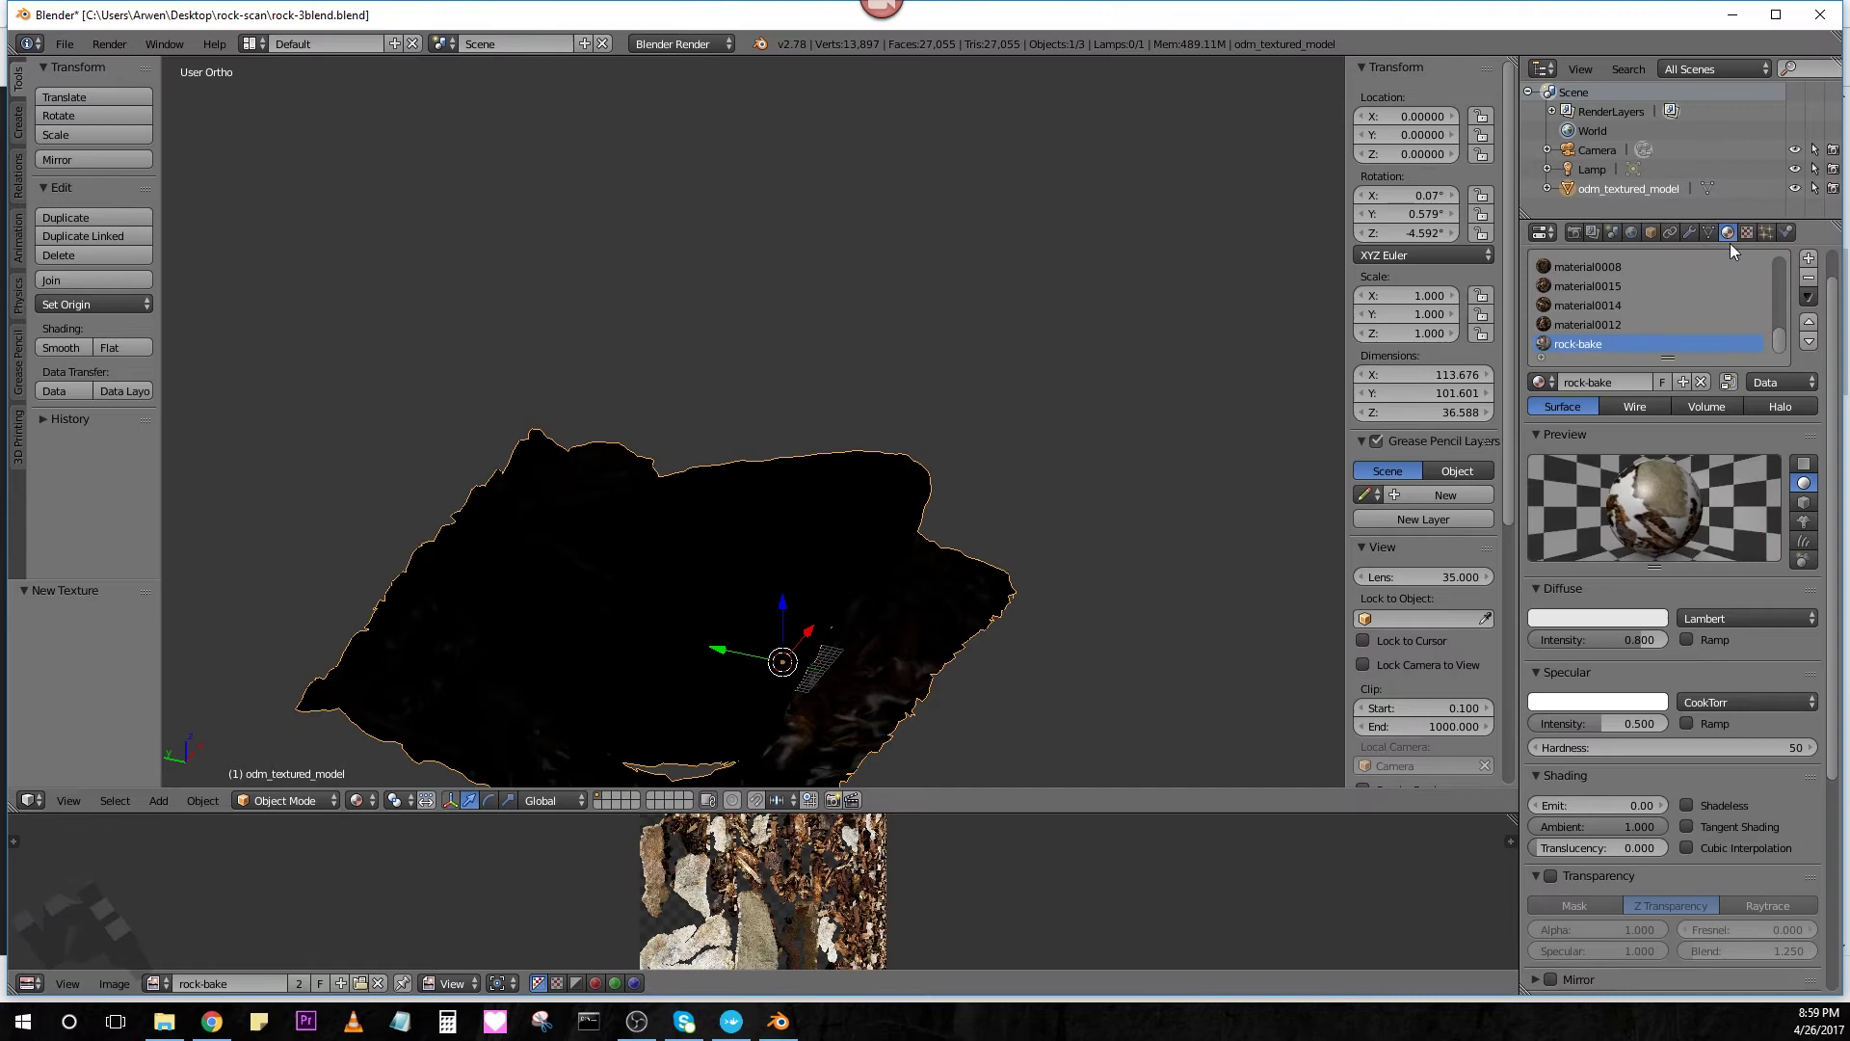
left_click(1686, 805)
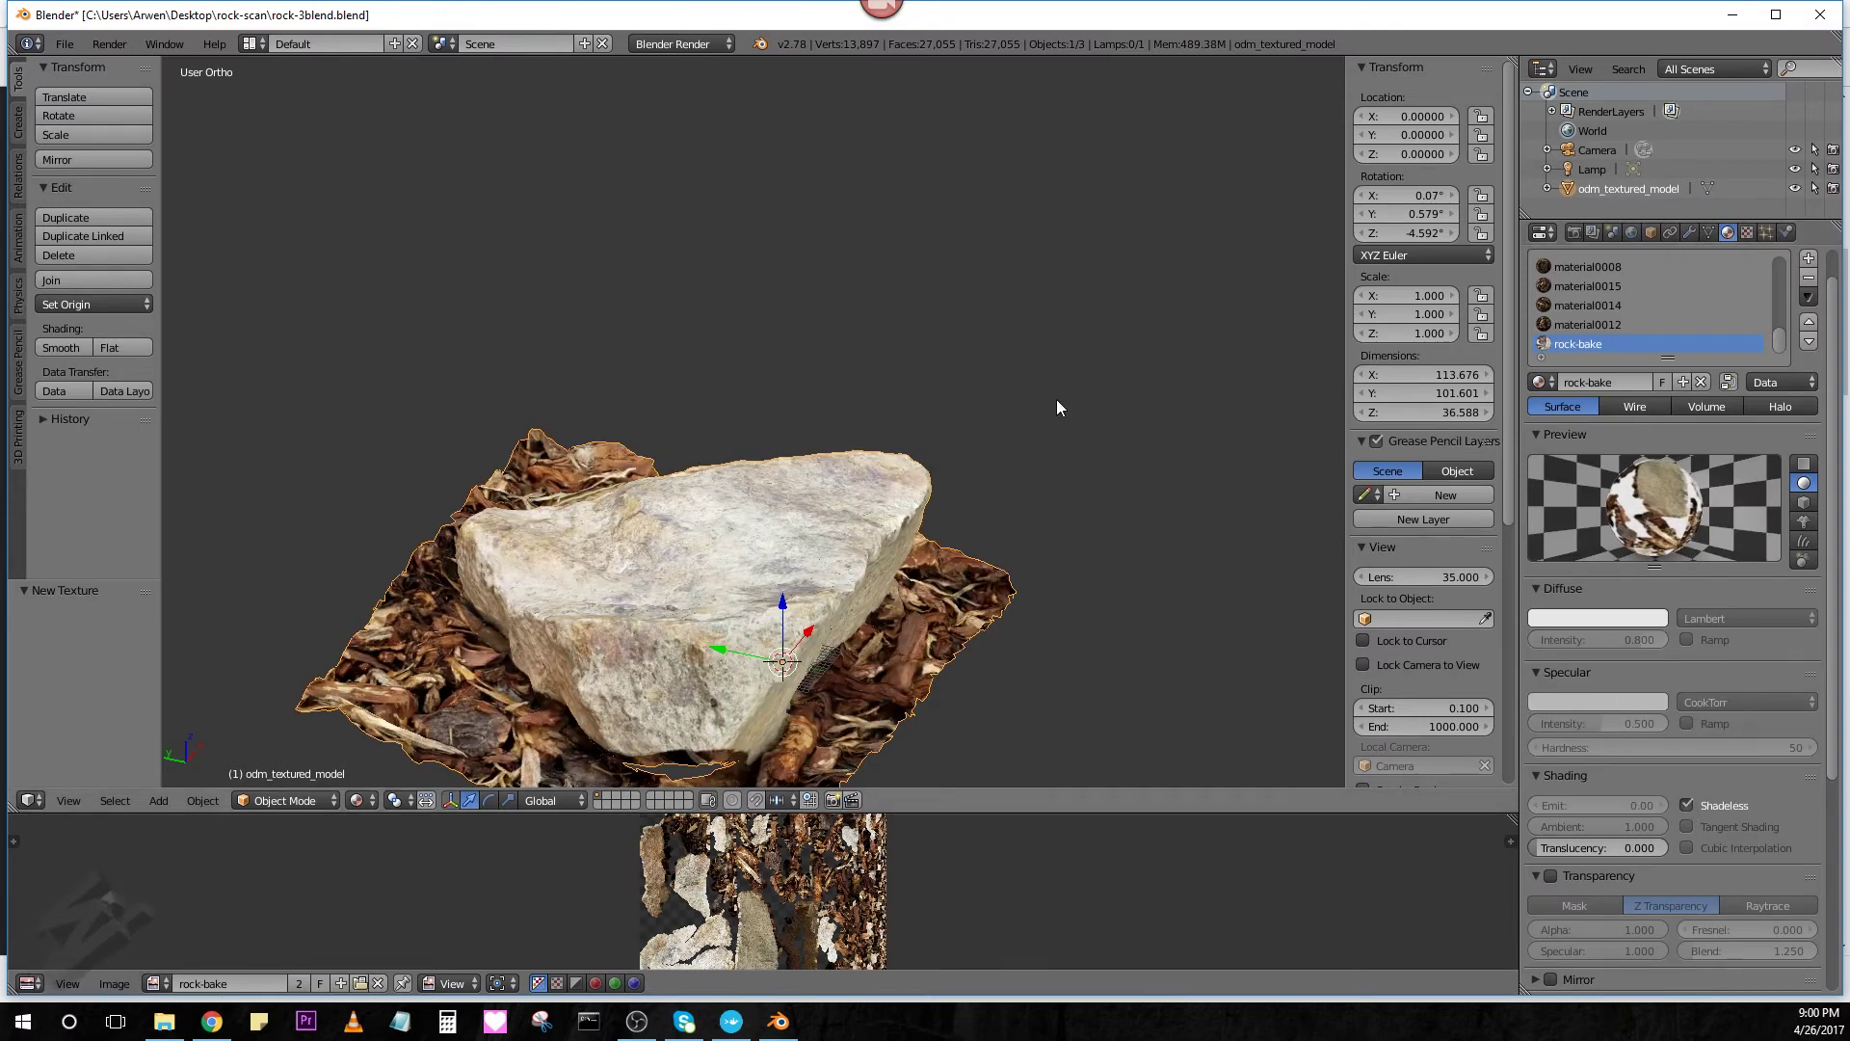
Orbit to check the shadeless rock, then switch to the rock-scan folder in File Explorer
mouse_move(1057, 400)
middle_mouse_down()
mouse_move(1004, 470)
mouse_move(909, 389)
mouse_move(911, 405)
middle_mouse_up()
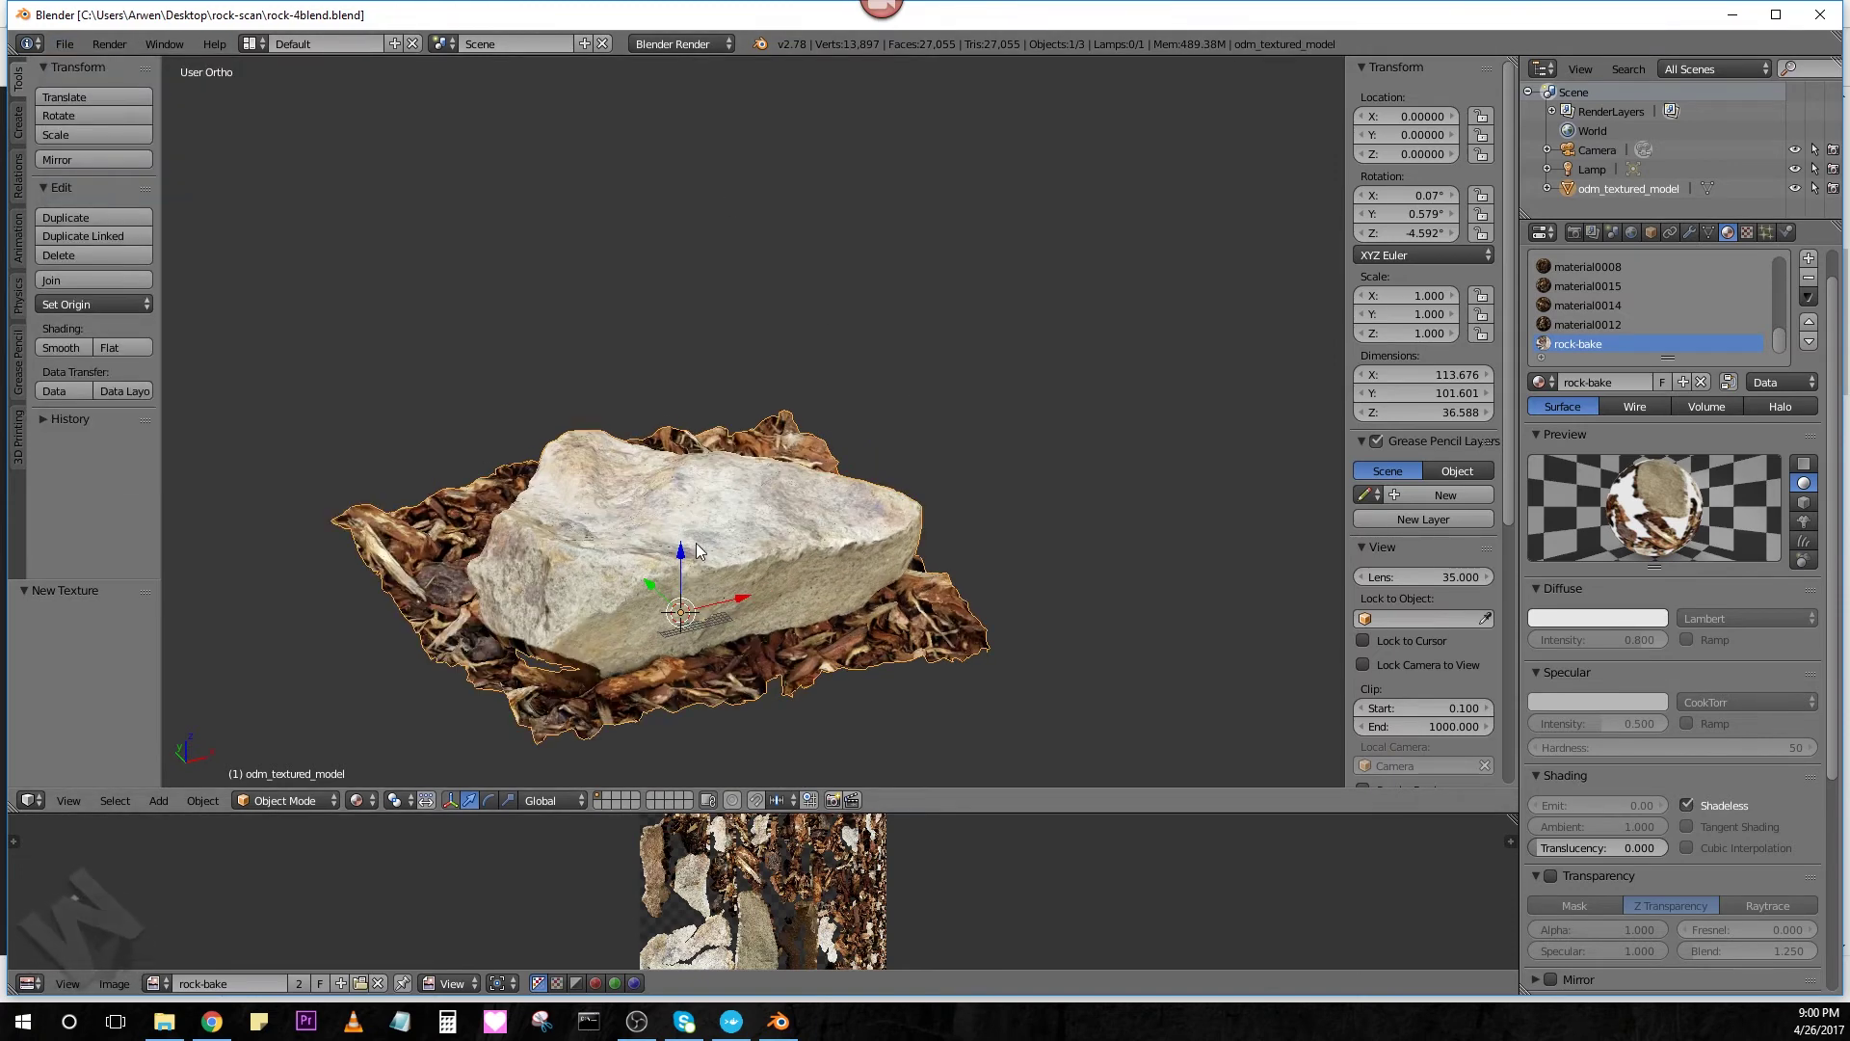
mouse_move(695, 551)
middle_mouse_down()
mouse_move(619, 533)
mouse_move(885, 548)
middle_mouse_up()
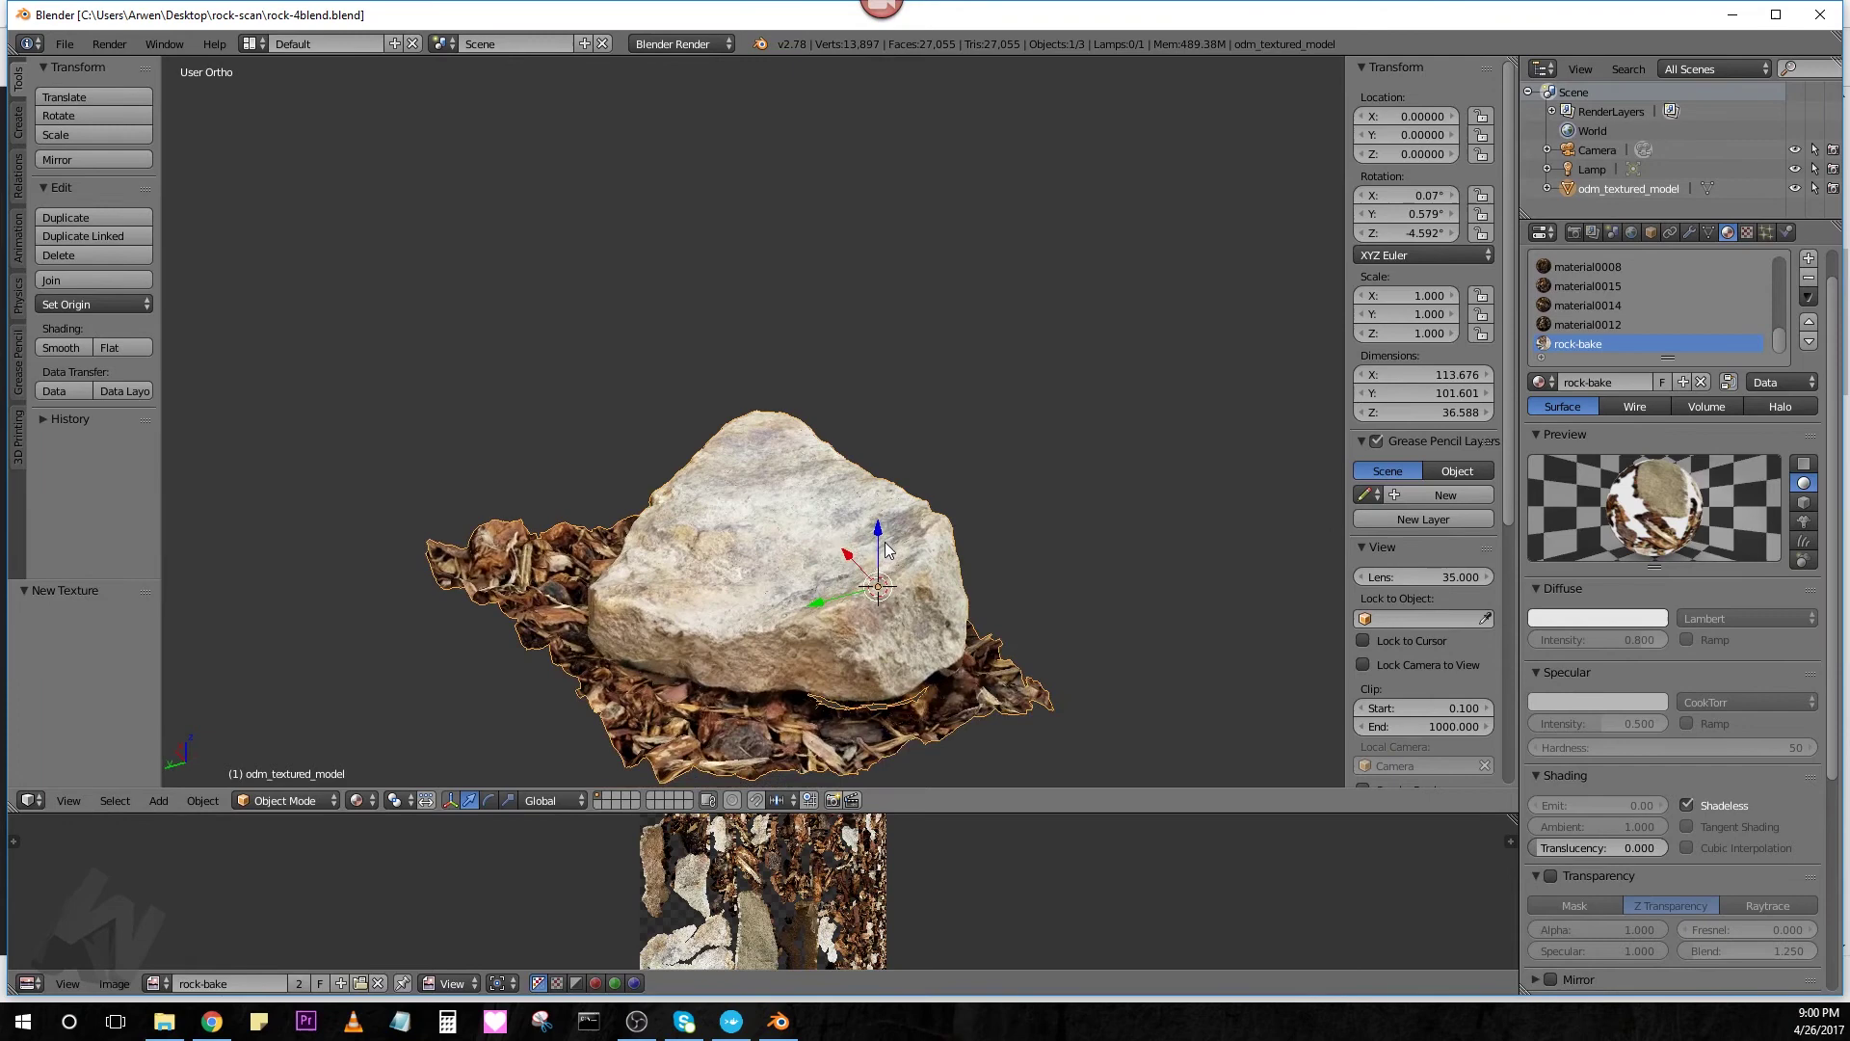
key("alt+Tab")
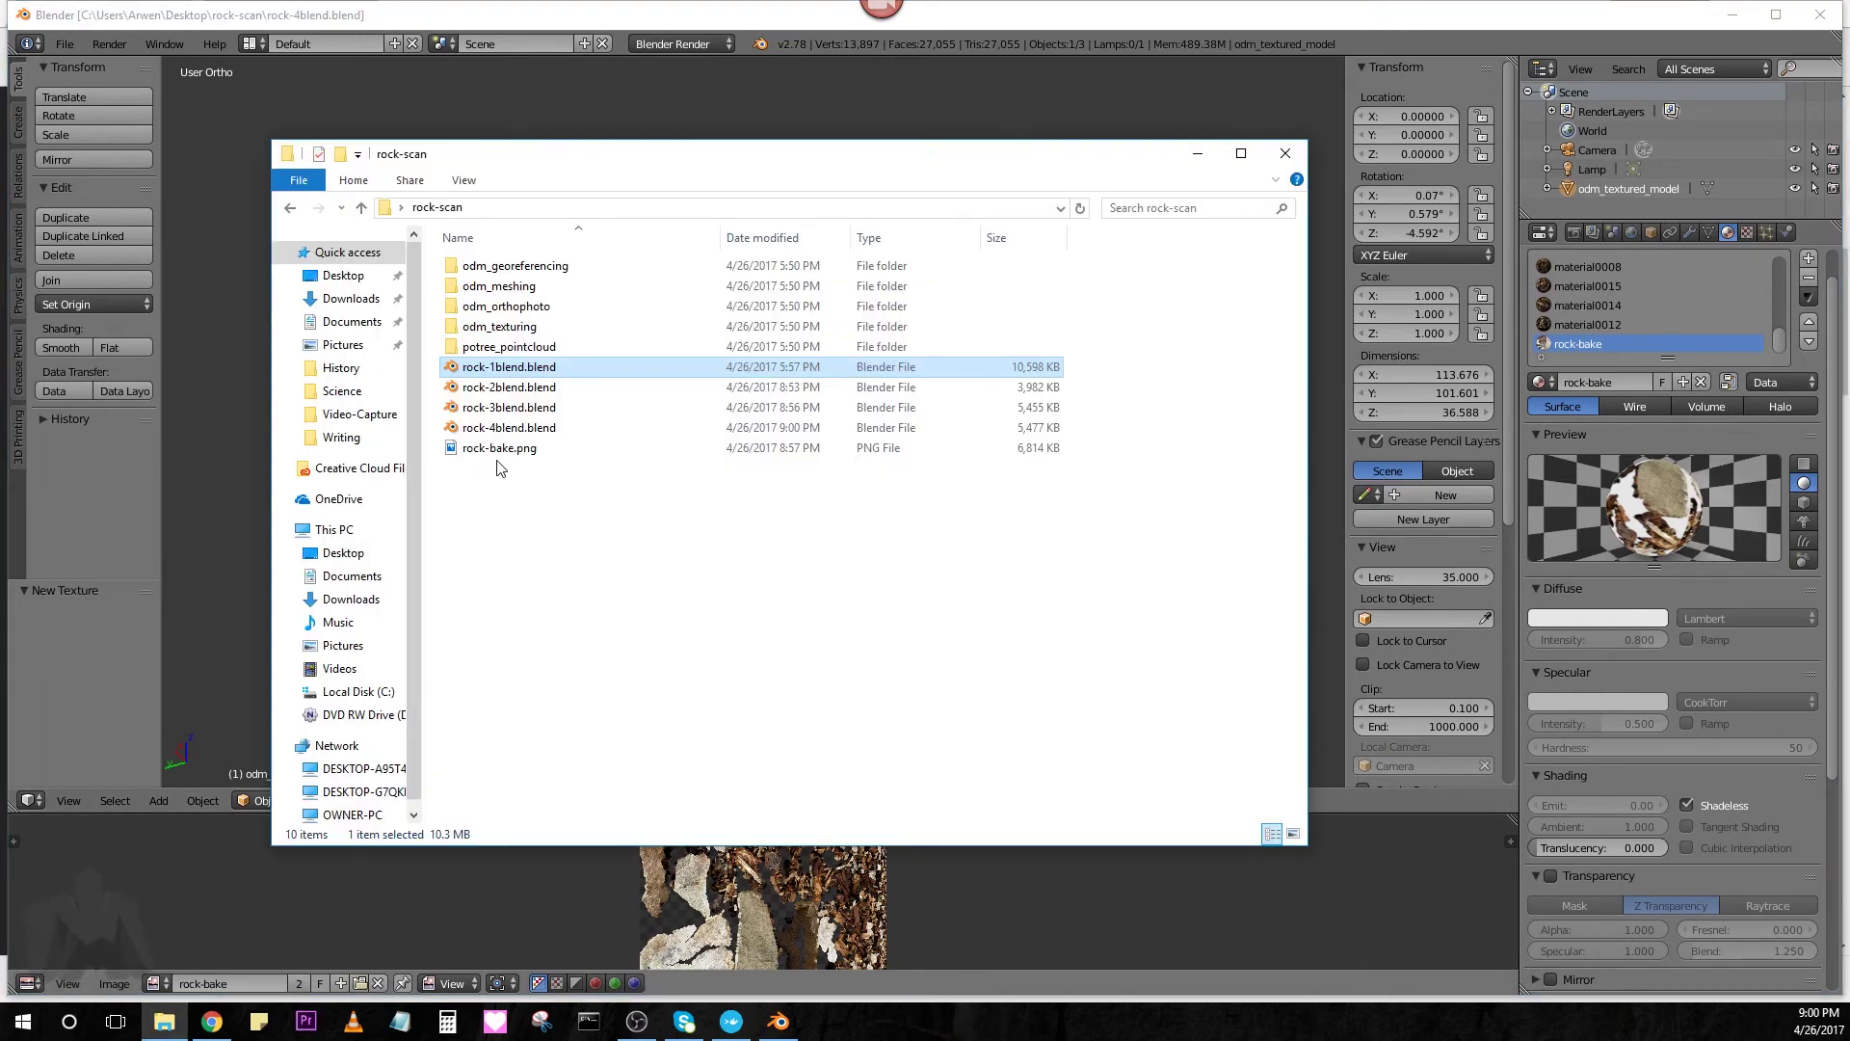
View rock-bake.png full screen in the image viewer, then close it
double_click(499, 450)
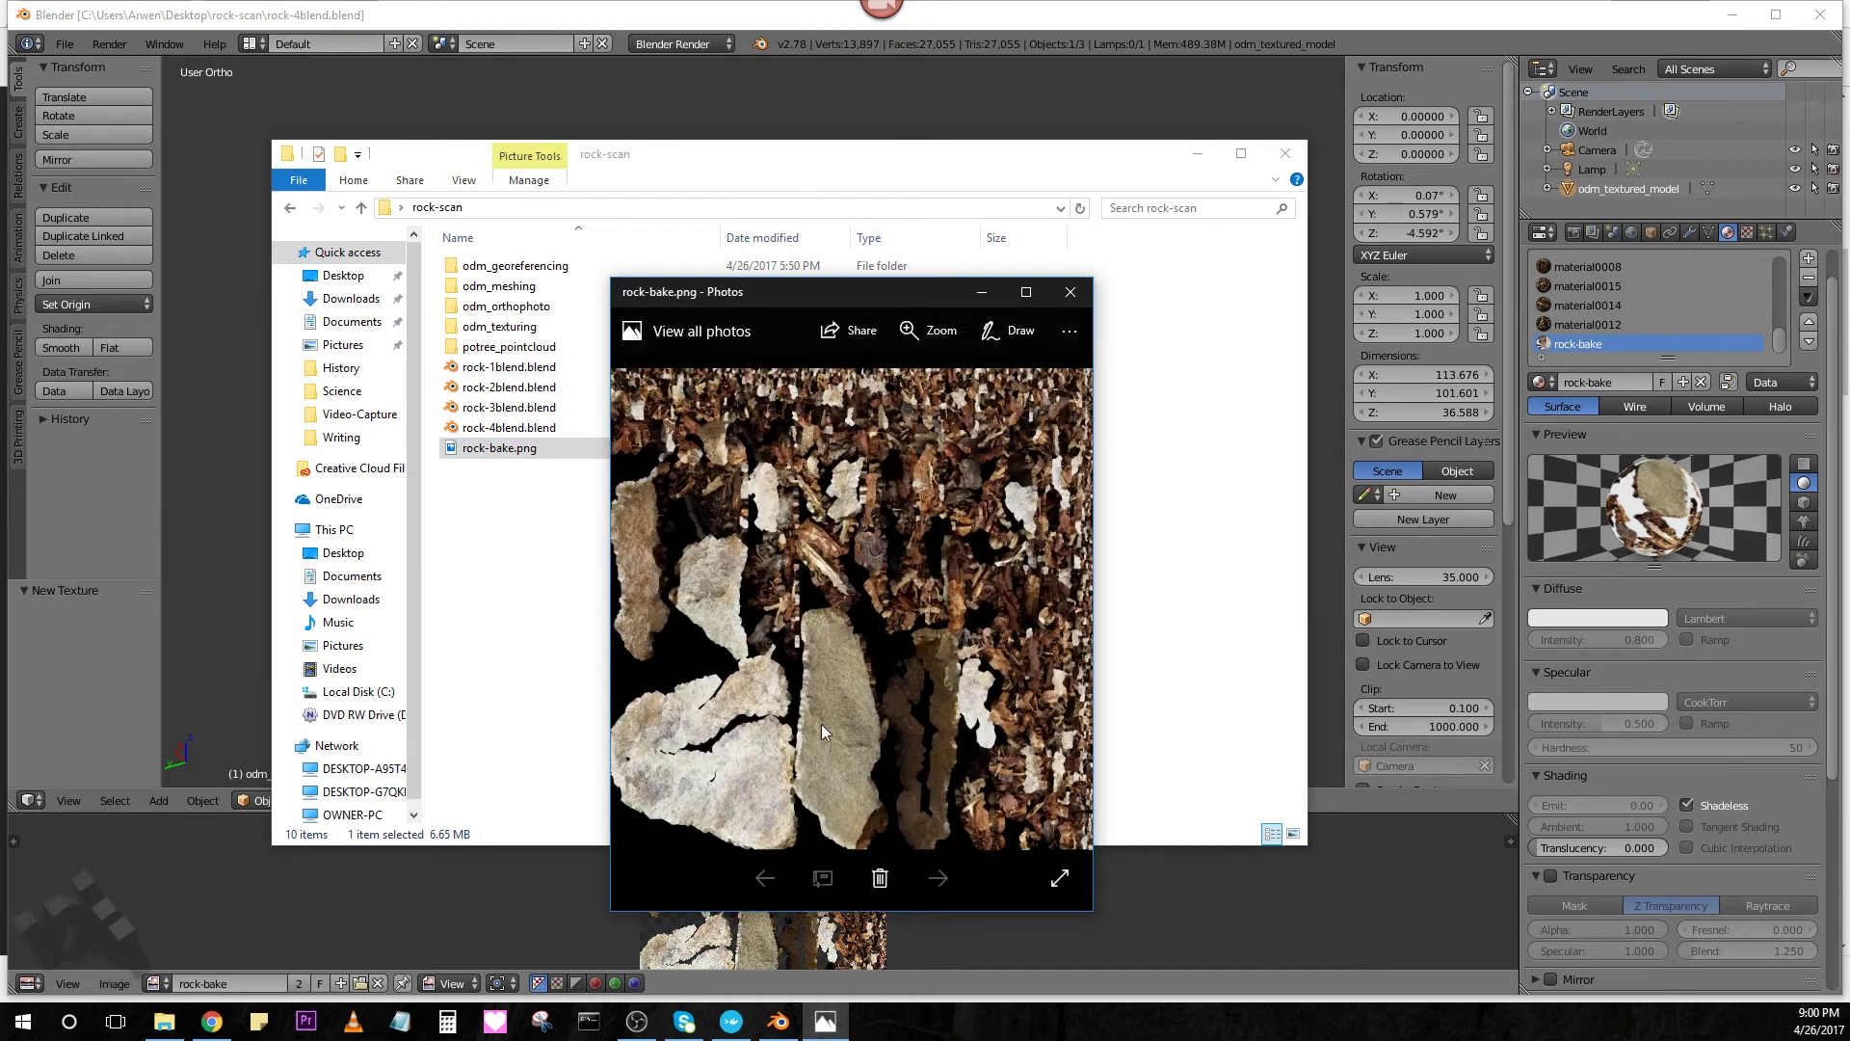
left_click(1028, 293)
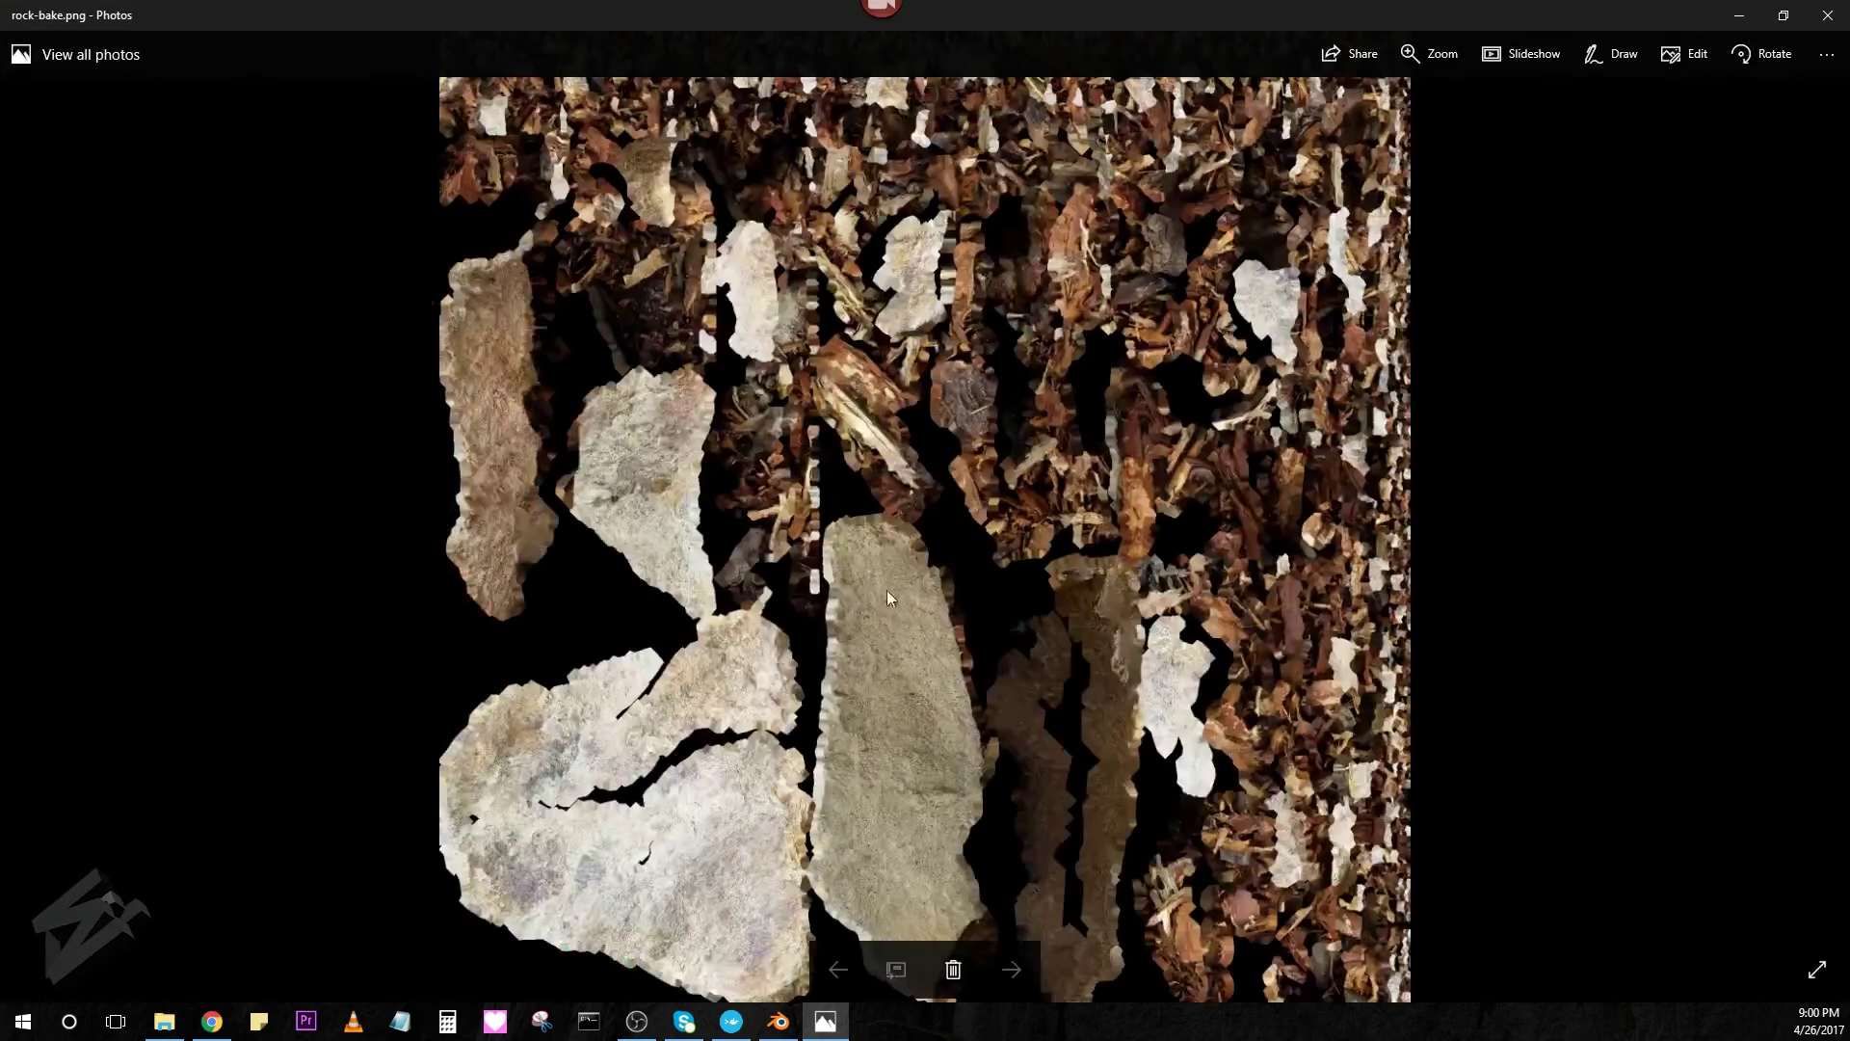
scroll(860, 589, "up", 1)
scroll(863, 602, "up", 1)
scroll(862, 602, "down", 2)
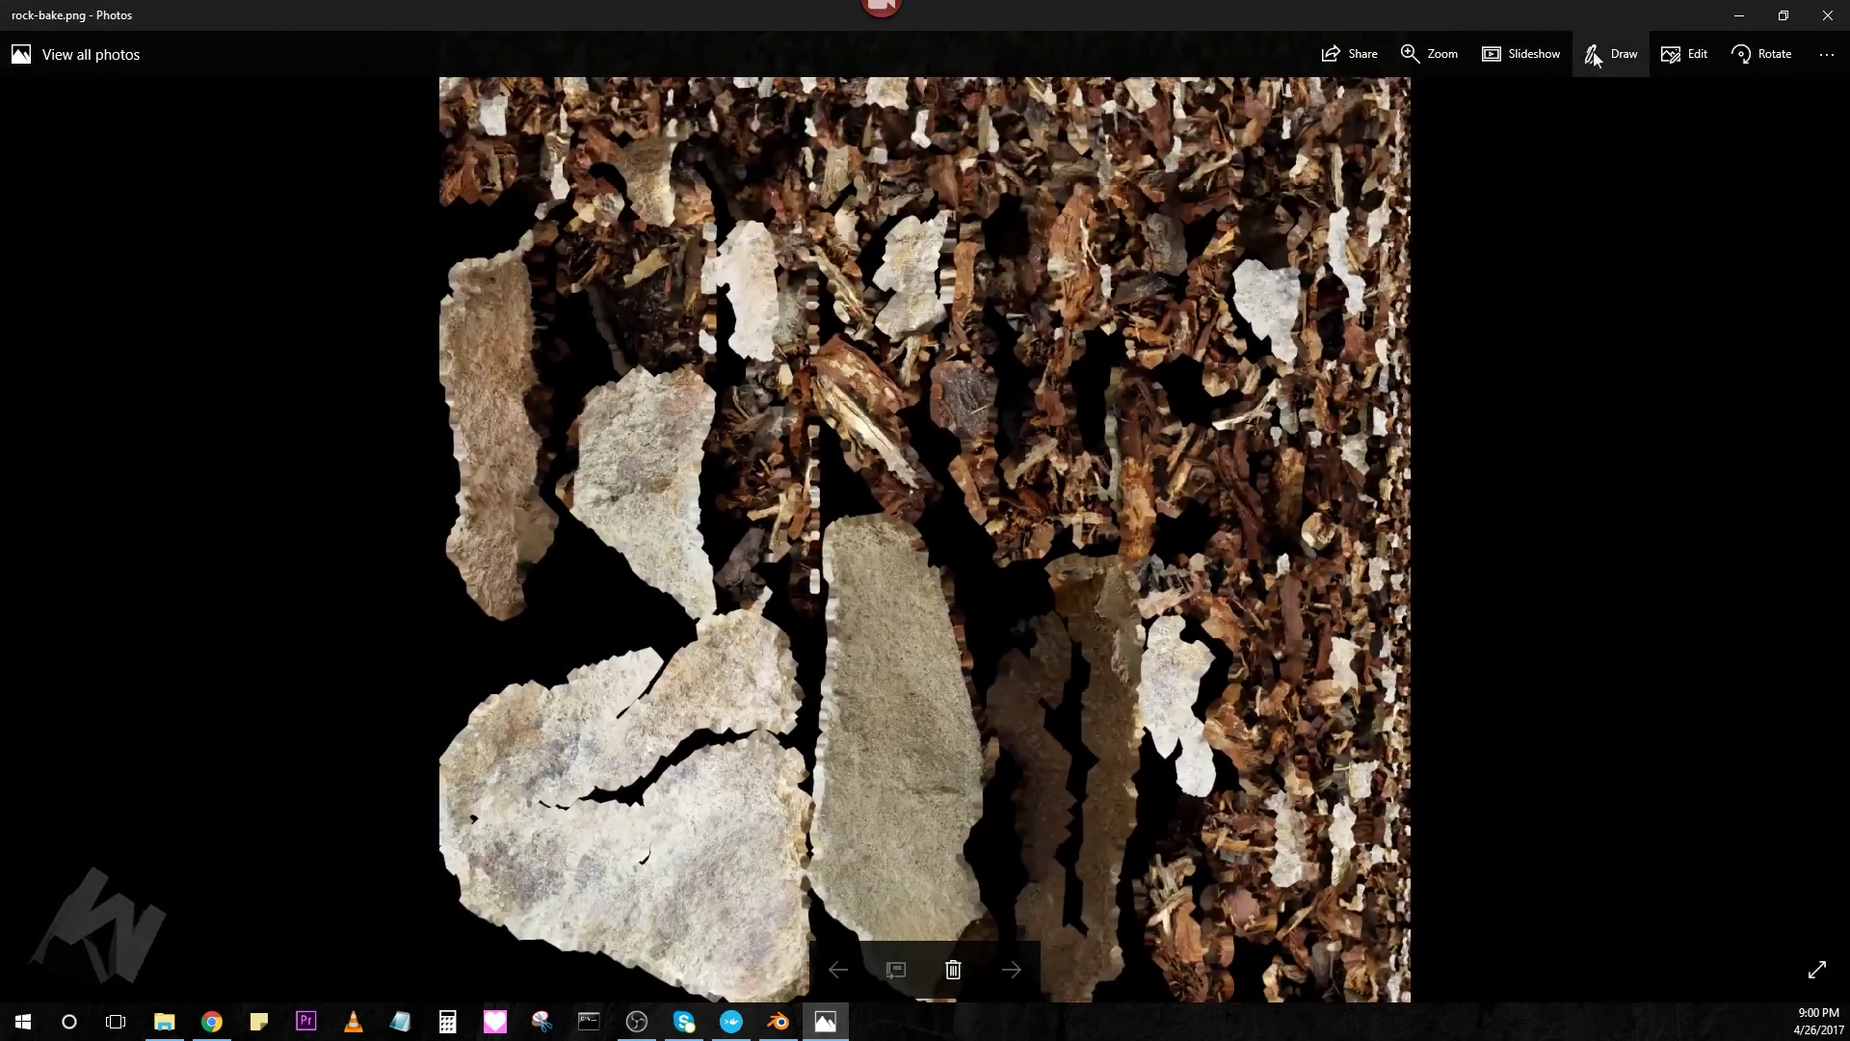
left_click(1818, 17)
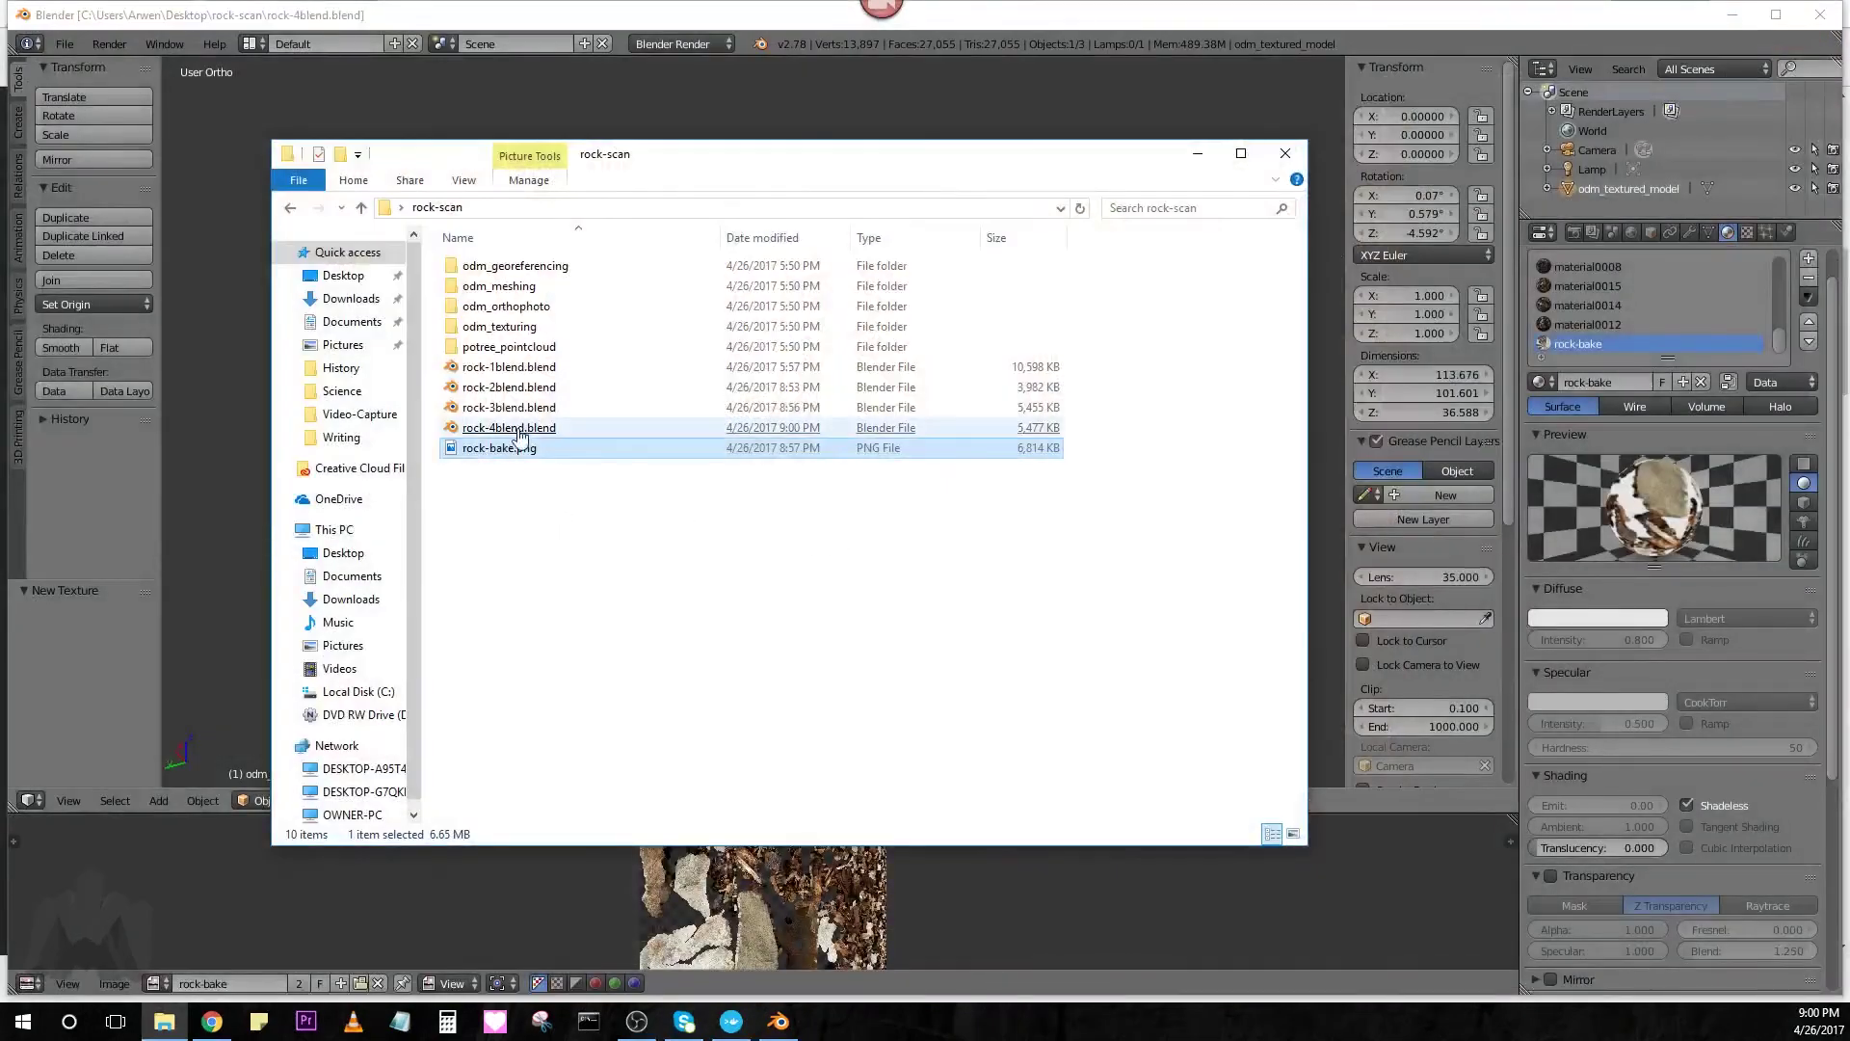
Browse the texture map images in the odm_texturing folder
left_click(510, 331)
double_click(513, 338)
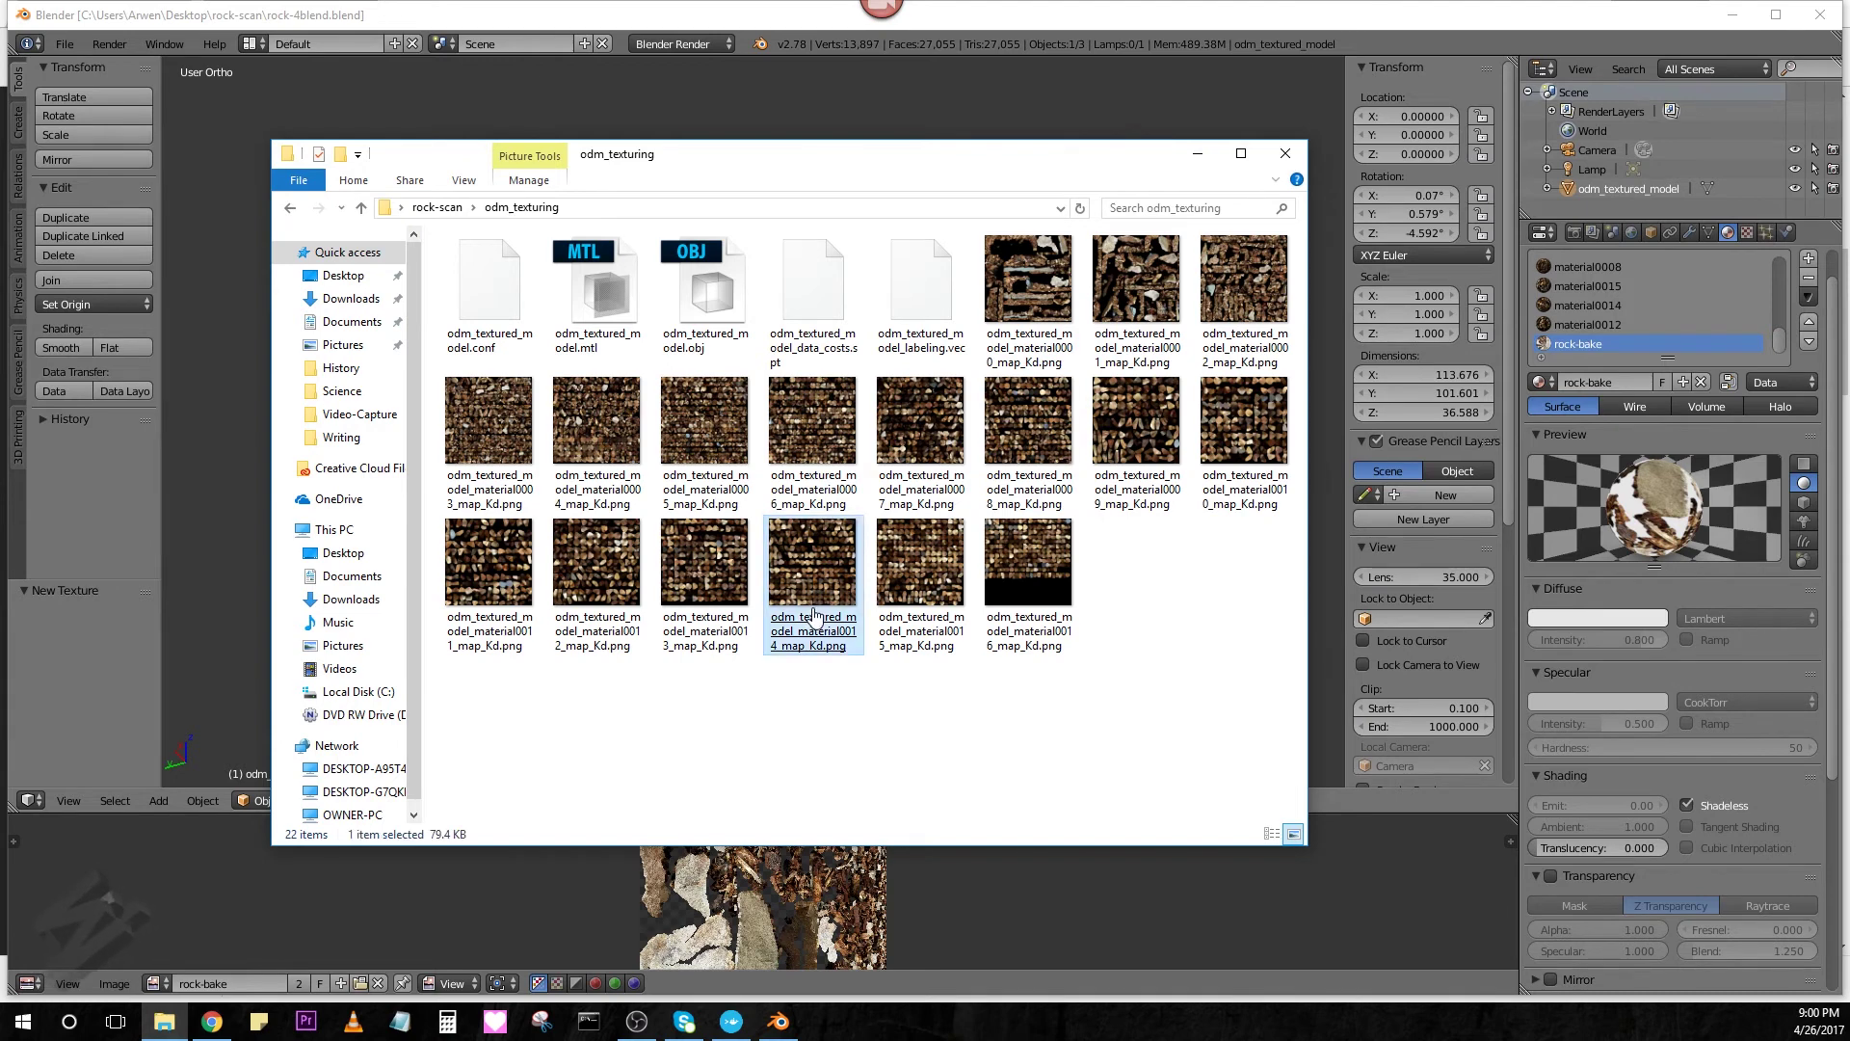
left_click(885, 484)
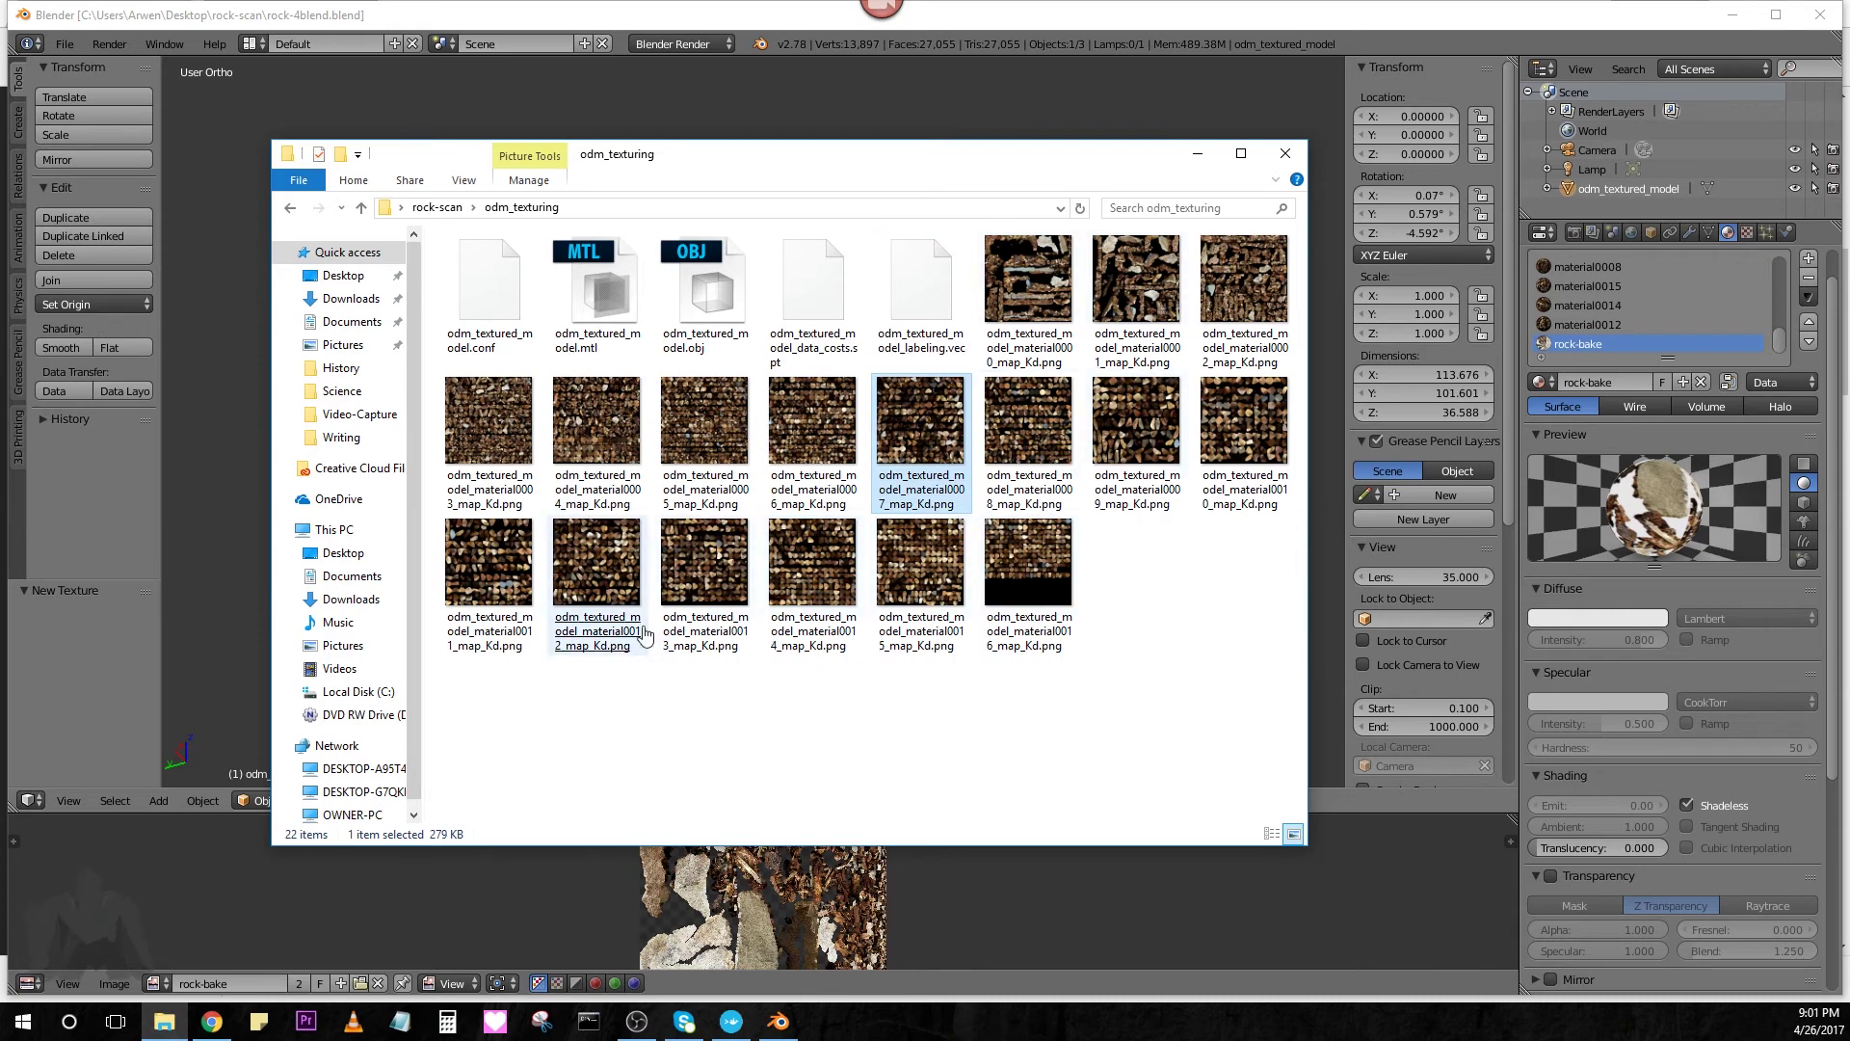
left_click(1285, 155)
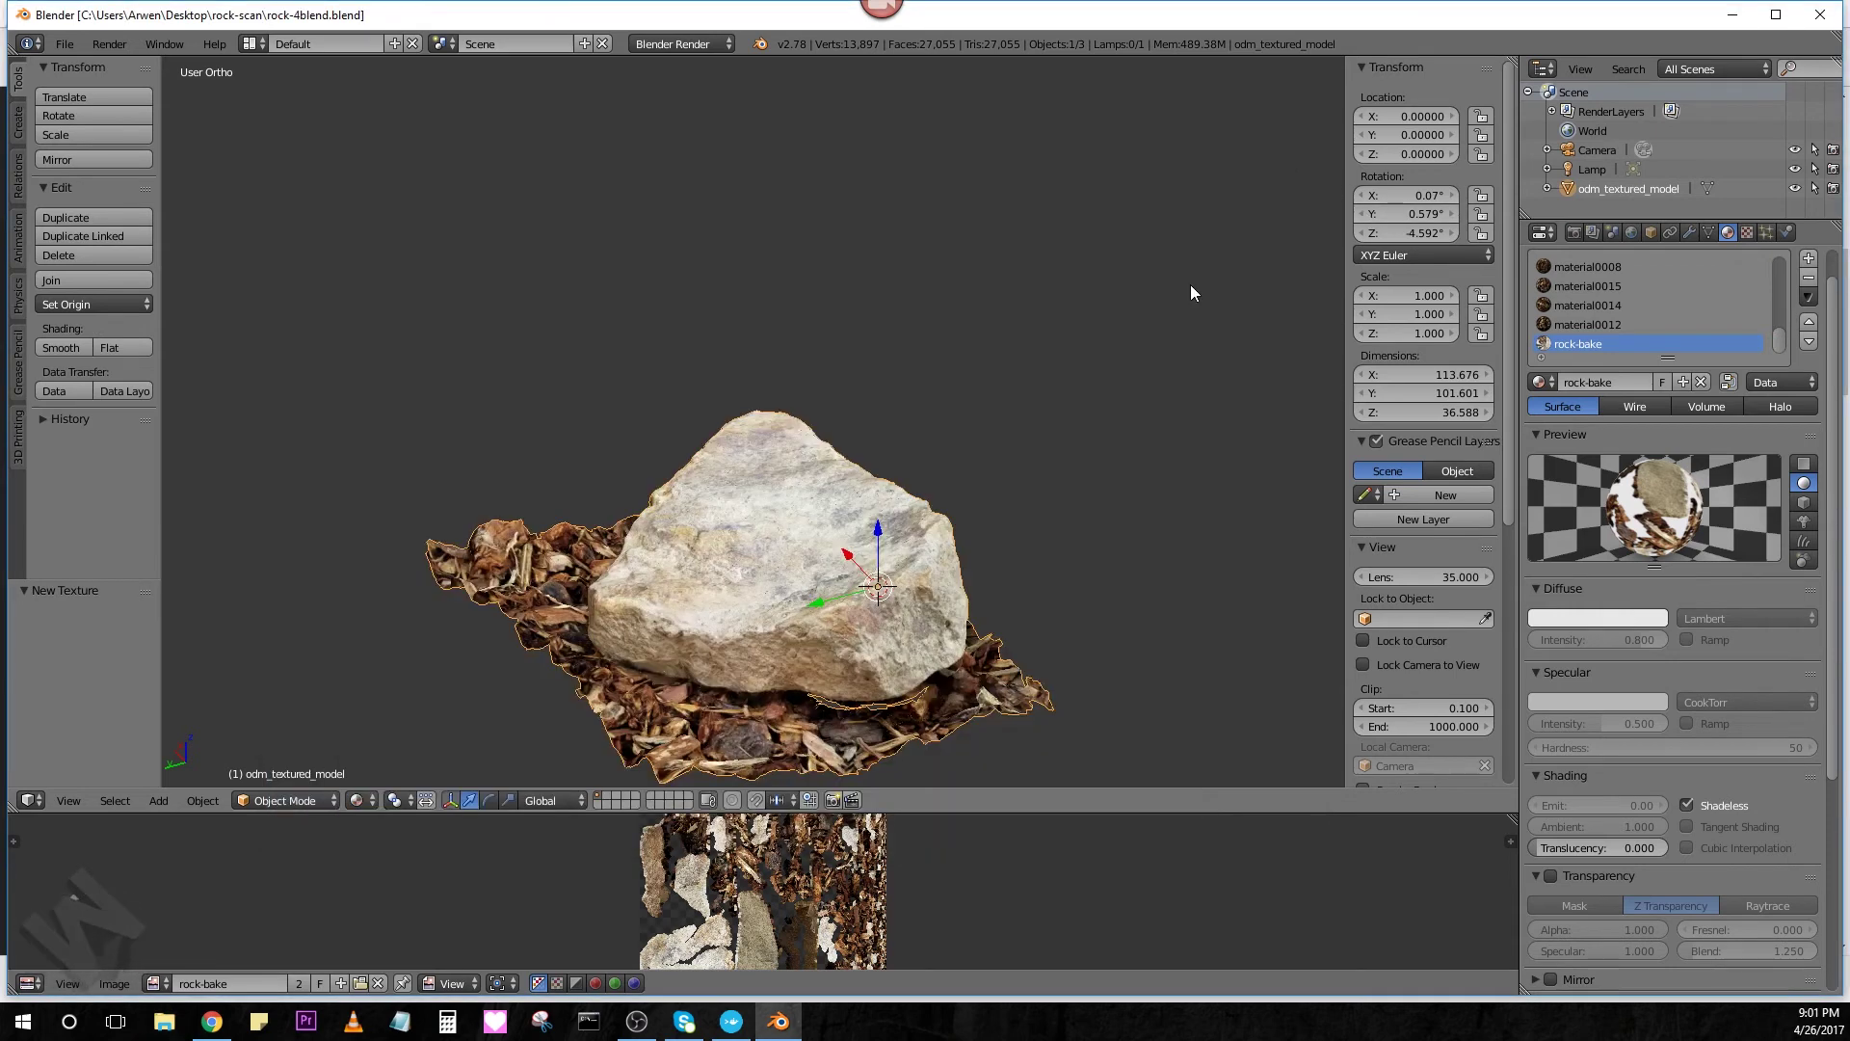
middle_click_drag(867, 636, 729, 277)
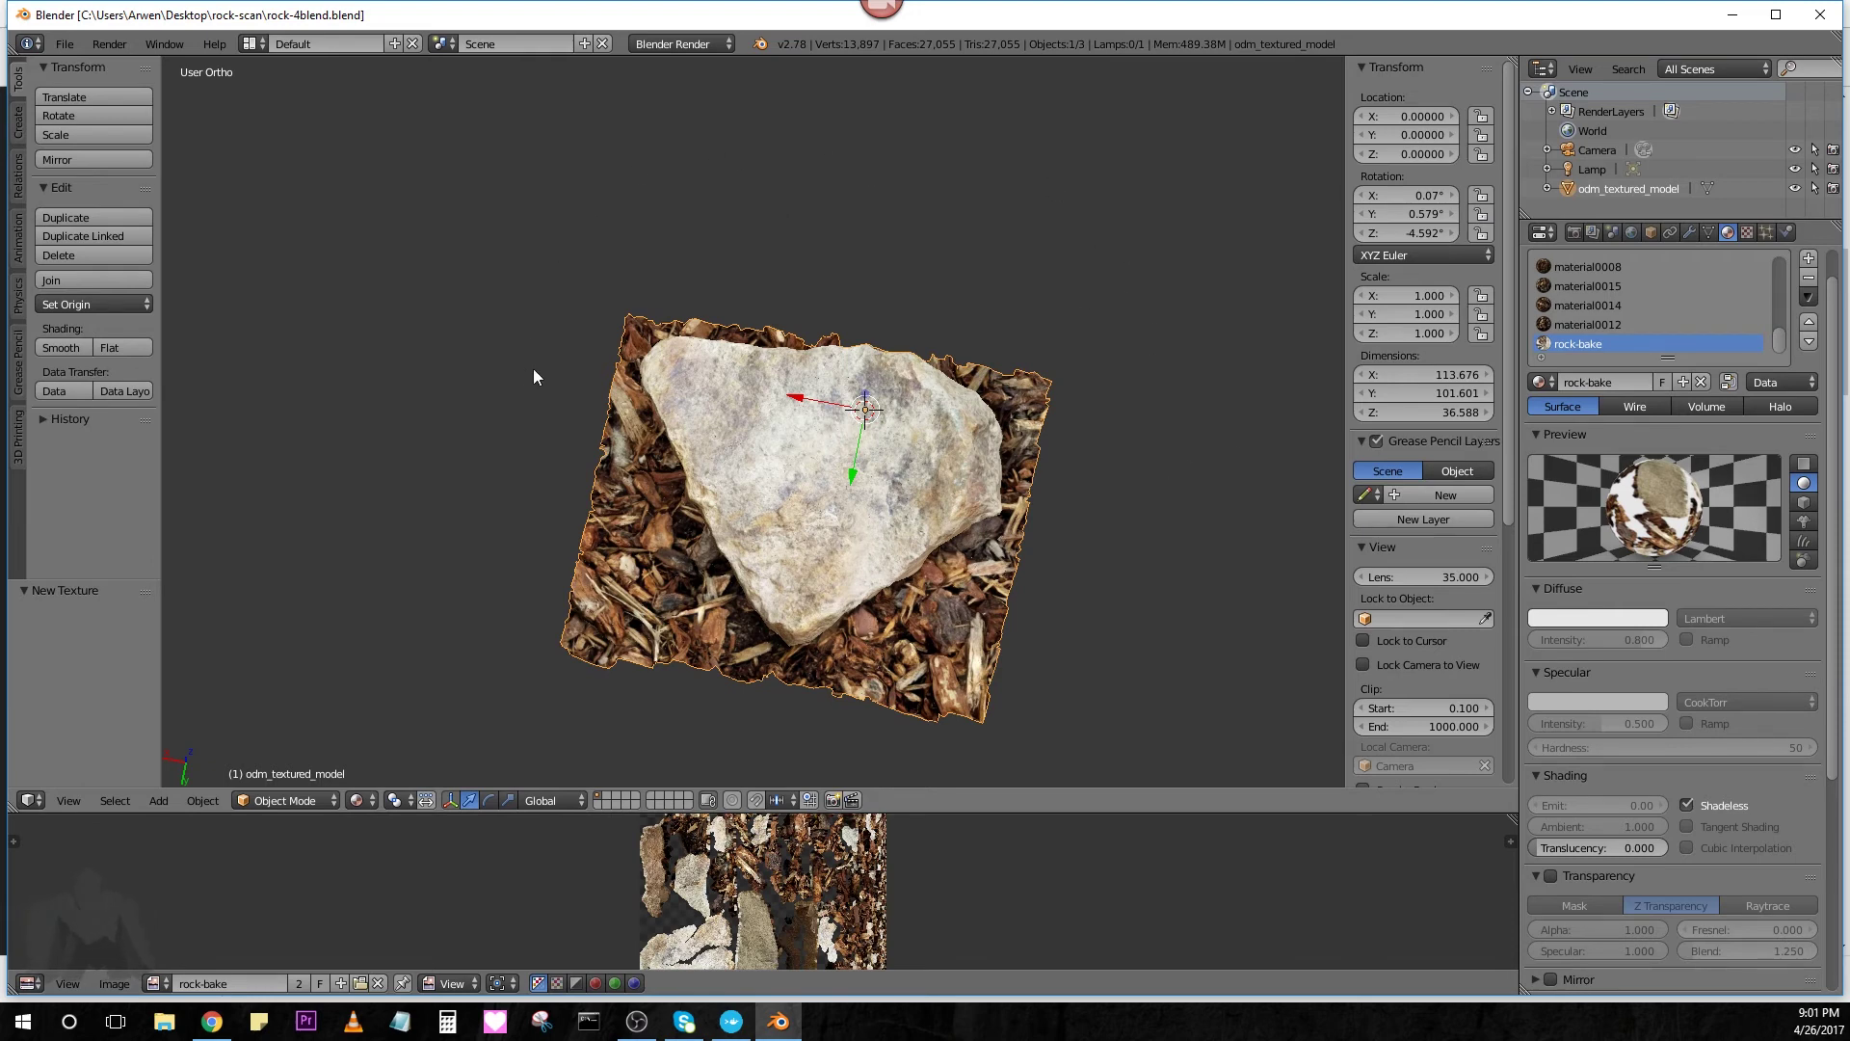
middle_click_drag(528, 394, 620, 331)
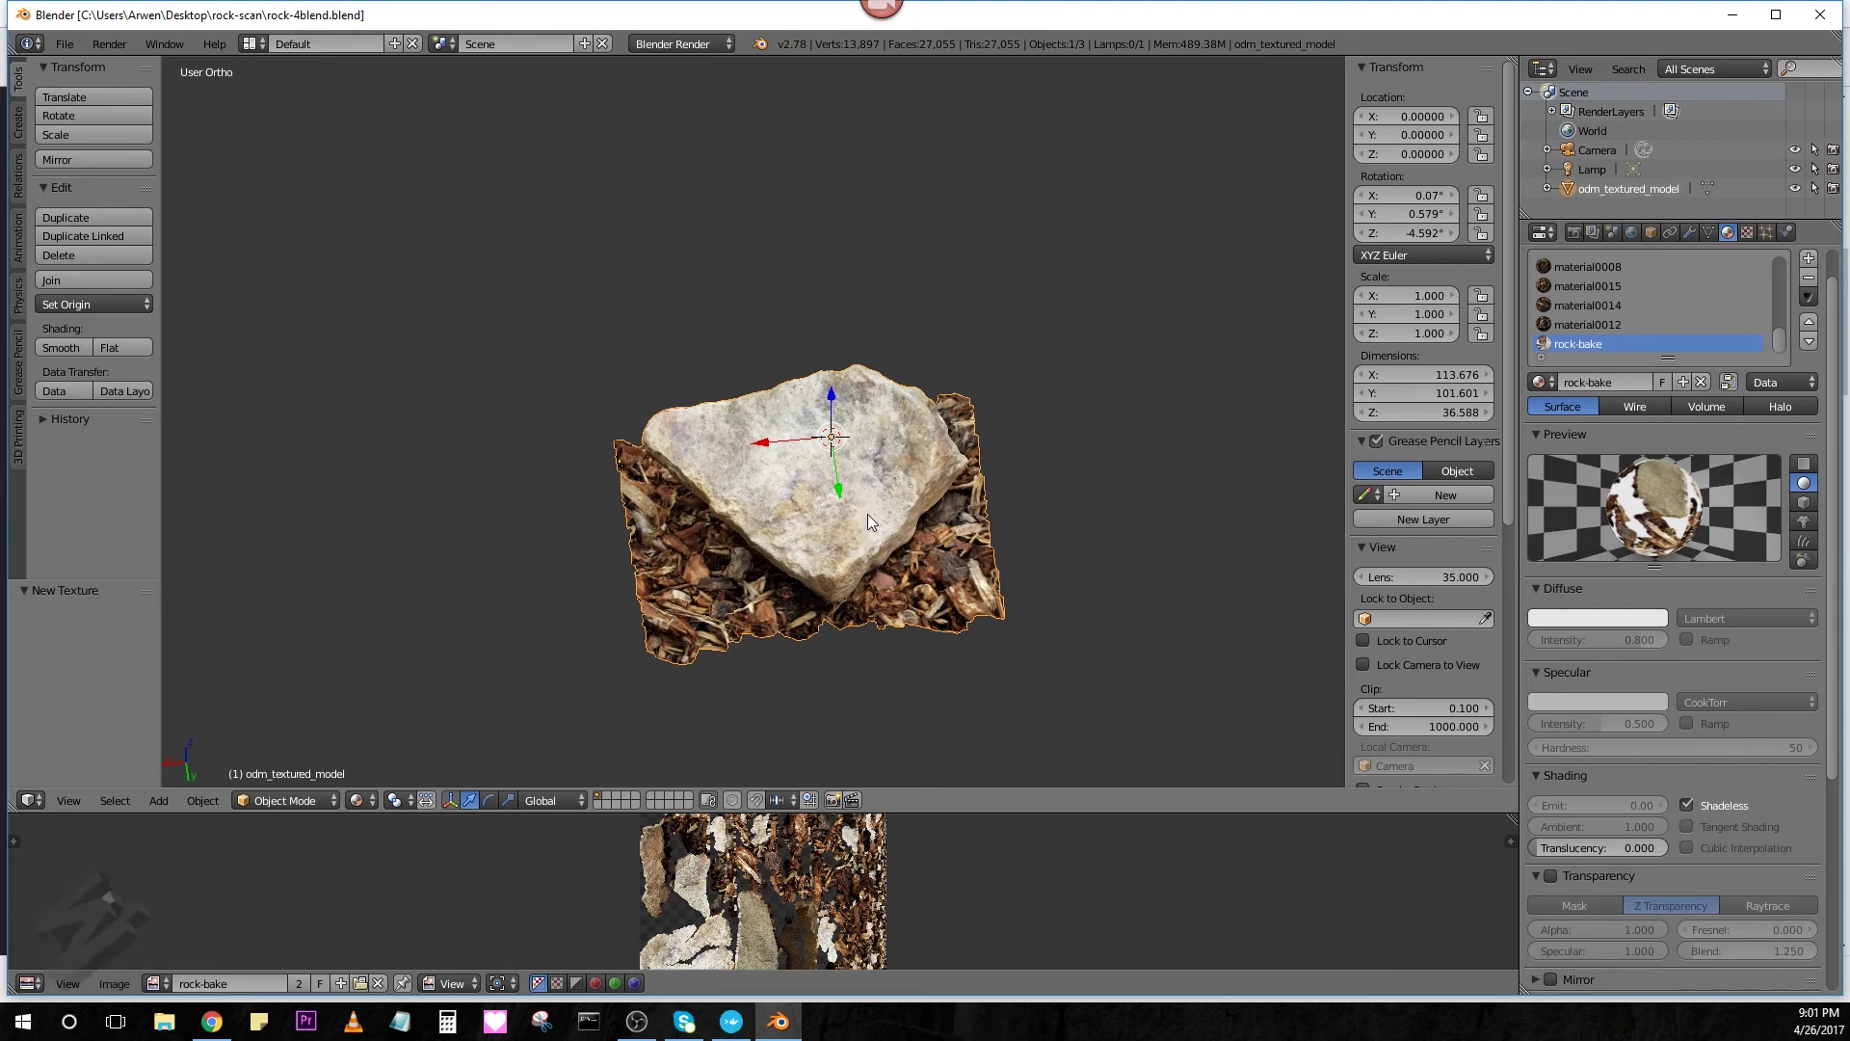
scroll(863, 540, "up", 2)
mouse_move(862, 538)
middle_mouse_down()
mouse_move(911, 496)
mouse_move(881, 450)
mouse_move(972, 525)
mouse_move(827, 517)
mouse_move(842, 541)
mouse_move(635, 473)
mouse_move(552, 578)
mouse_move(730, 593)
mouse_move(936, 466)
mouse_move(657, 456)
mouse_move(695, 520)
mouse_move(667, 498)
mouse_move(925, 534)
mouse_move(778, 515)
mouse_move(912, 566)
mouse_move(971, 528)
middle_mouse_up()
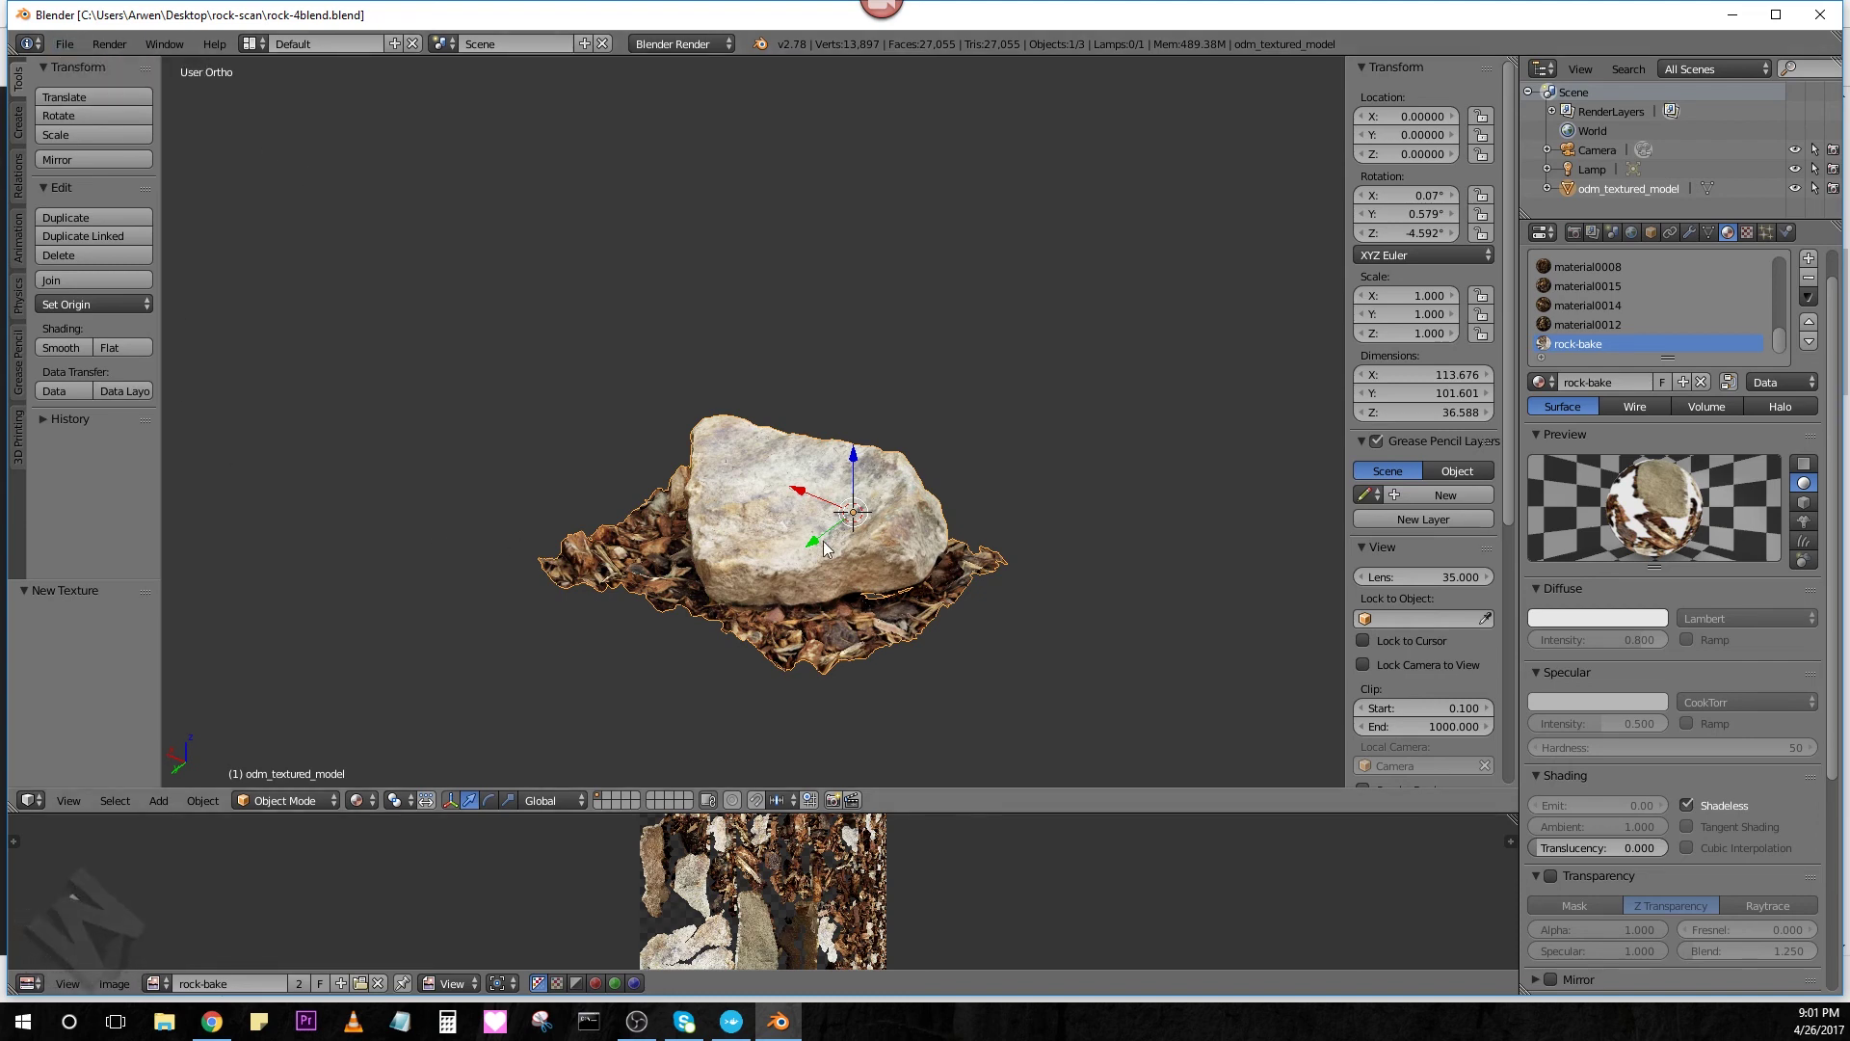
scroll(828, 558, "up", 3)
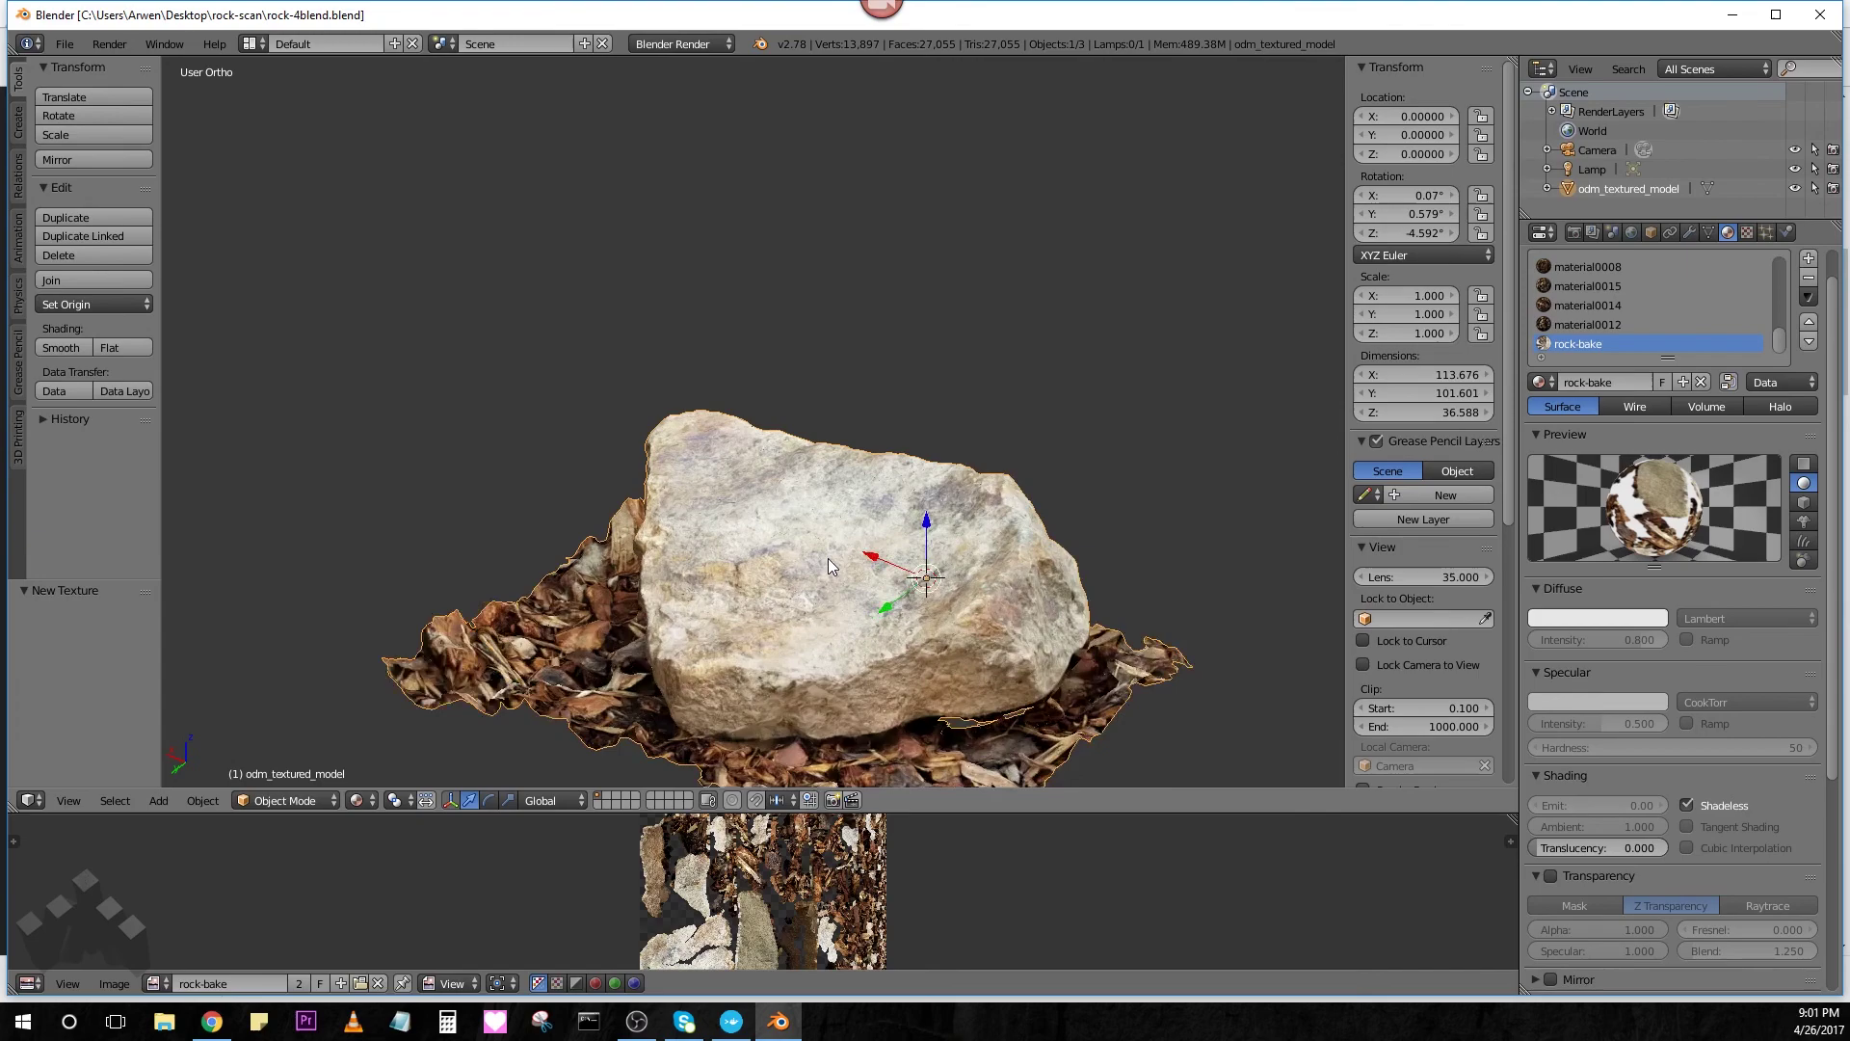
scroll(828, 558, "up", 3)
mouse_move(808, 563)
middle_mouse_down()
mouse_move(644, 548)
mouse_move(755, 632)
mouse_move(886, 514)
middle_mouse_up()
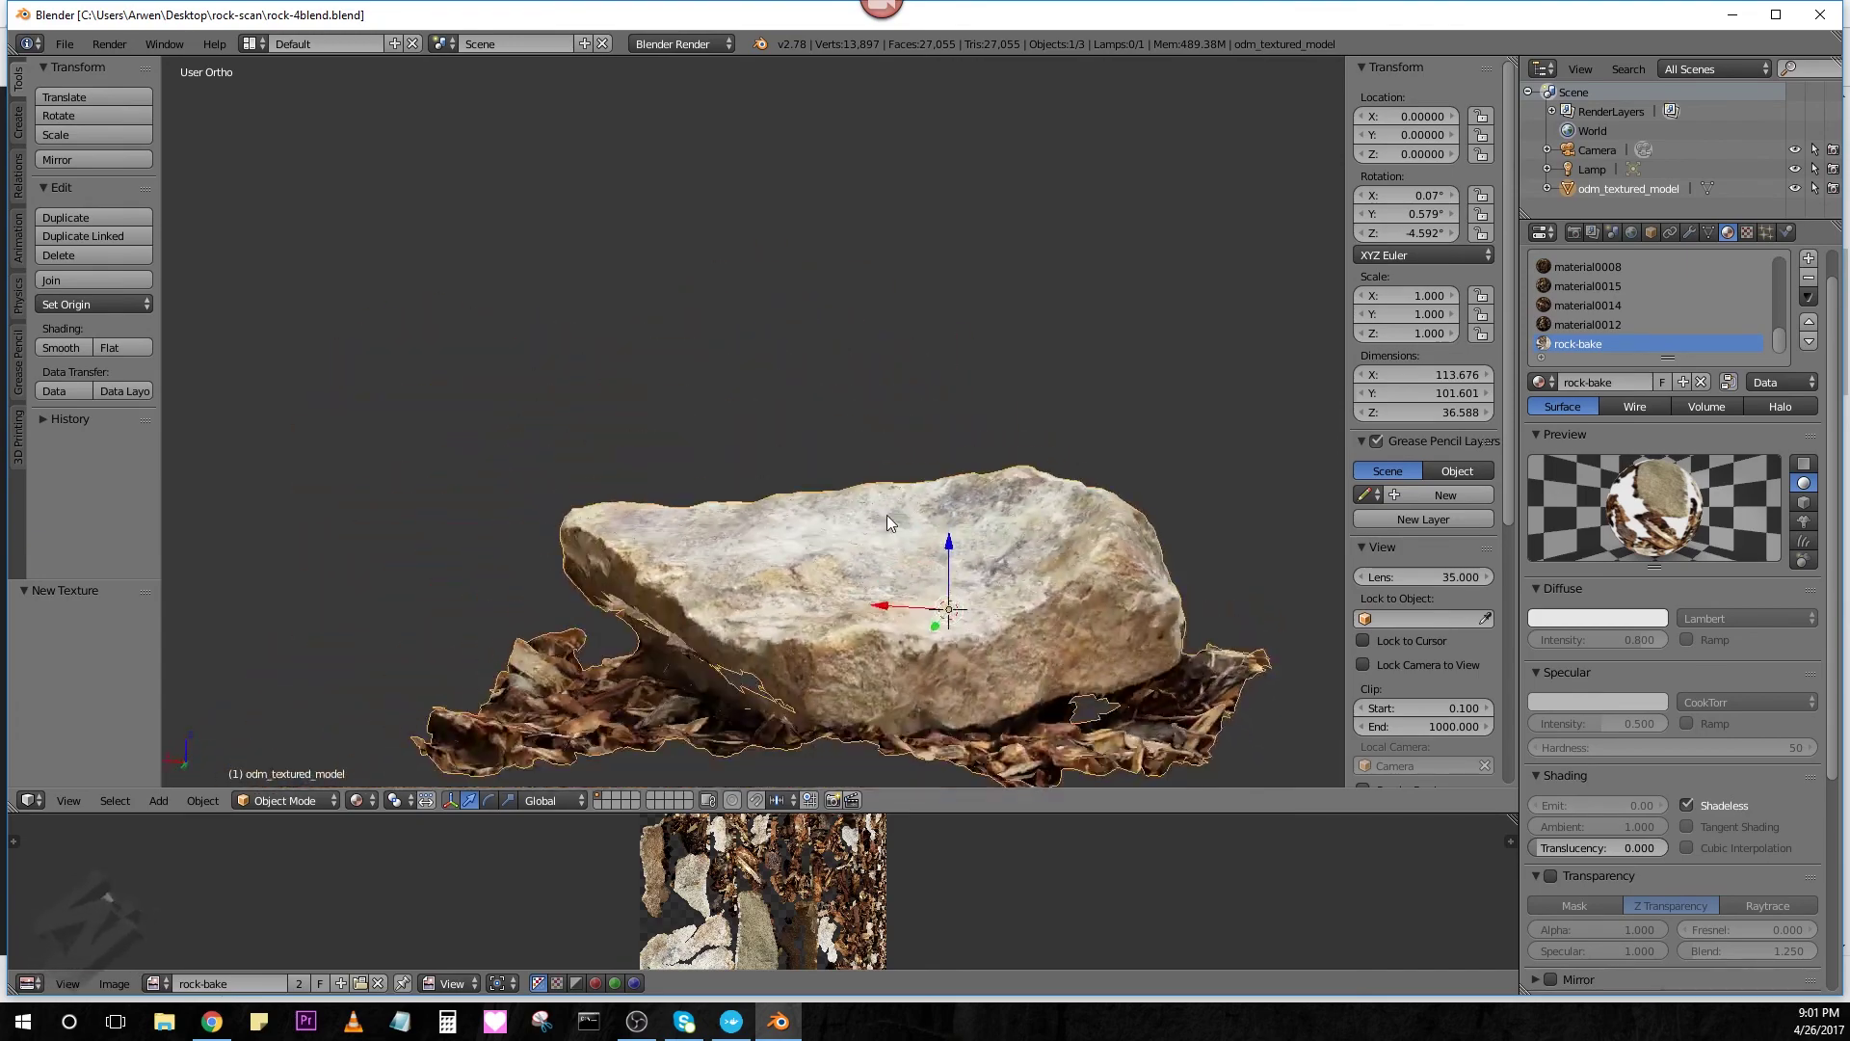
mouse_move(767, 511)
middle_mouse_down()
mouse_move(802, 577)
mouse_move(1047, 512)
mouse_move(695, 535)
mouse_move(494, 526)
mouse_move(473, 543)
middle_mouse_up()
mouse_move(957, 511)
middle_mouse_down()
mouse_move(692, 510)
mouse_move(724, 530)
mouse_move(939, 530)
mouse_move(892, 596)
mouse_move(634, 522)
mouse_move(1104, 534)
middle_mouse_up()
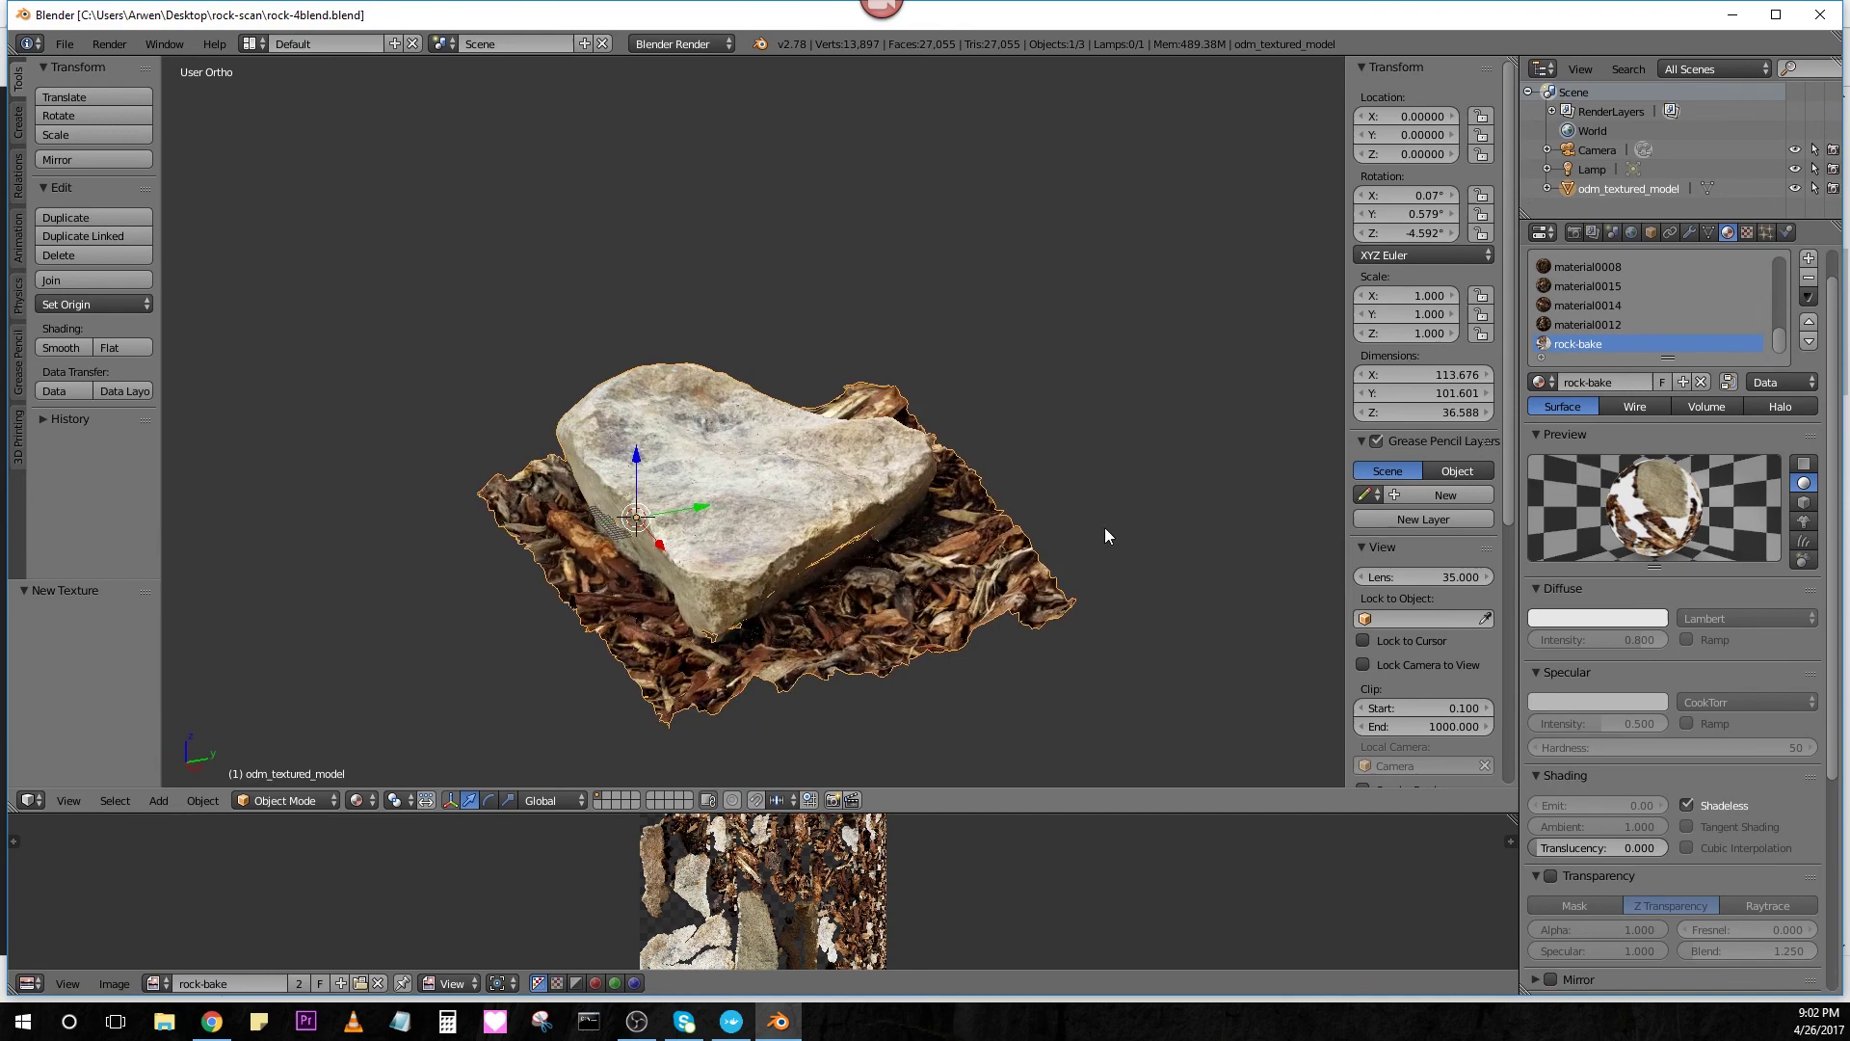
mouse_move(609, 449)
middle_mouse_down()
mouse_move(787, 509)
mouse_move(810, 449)
mouse_move(687, 482)
mouse_move(615, 436)
middle_mouse_up()
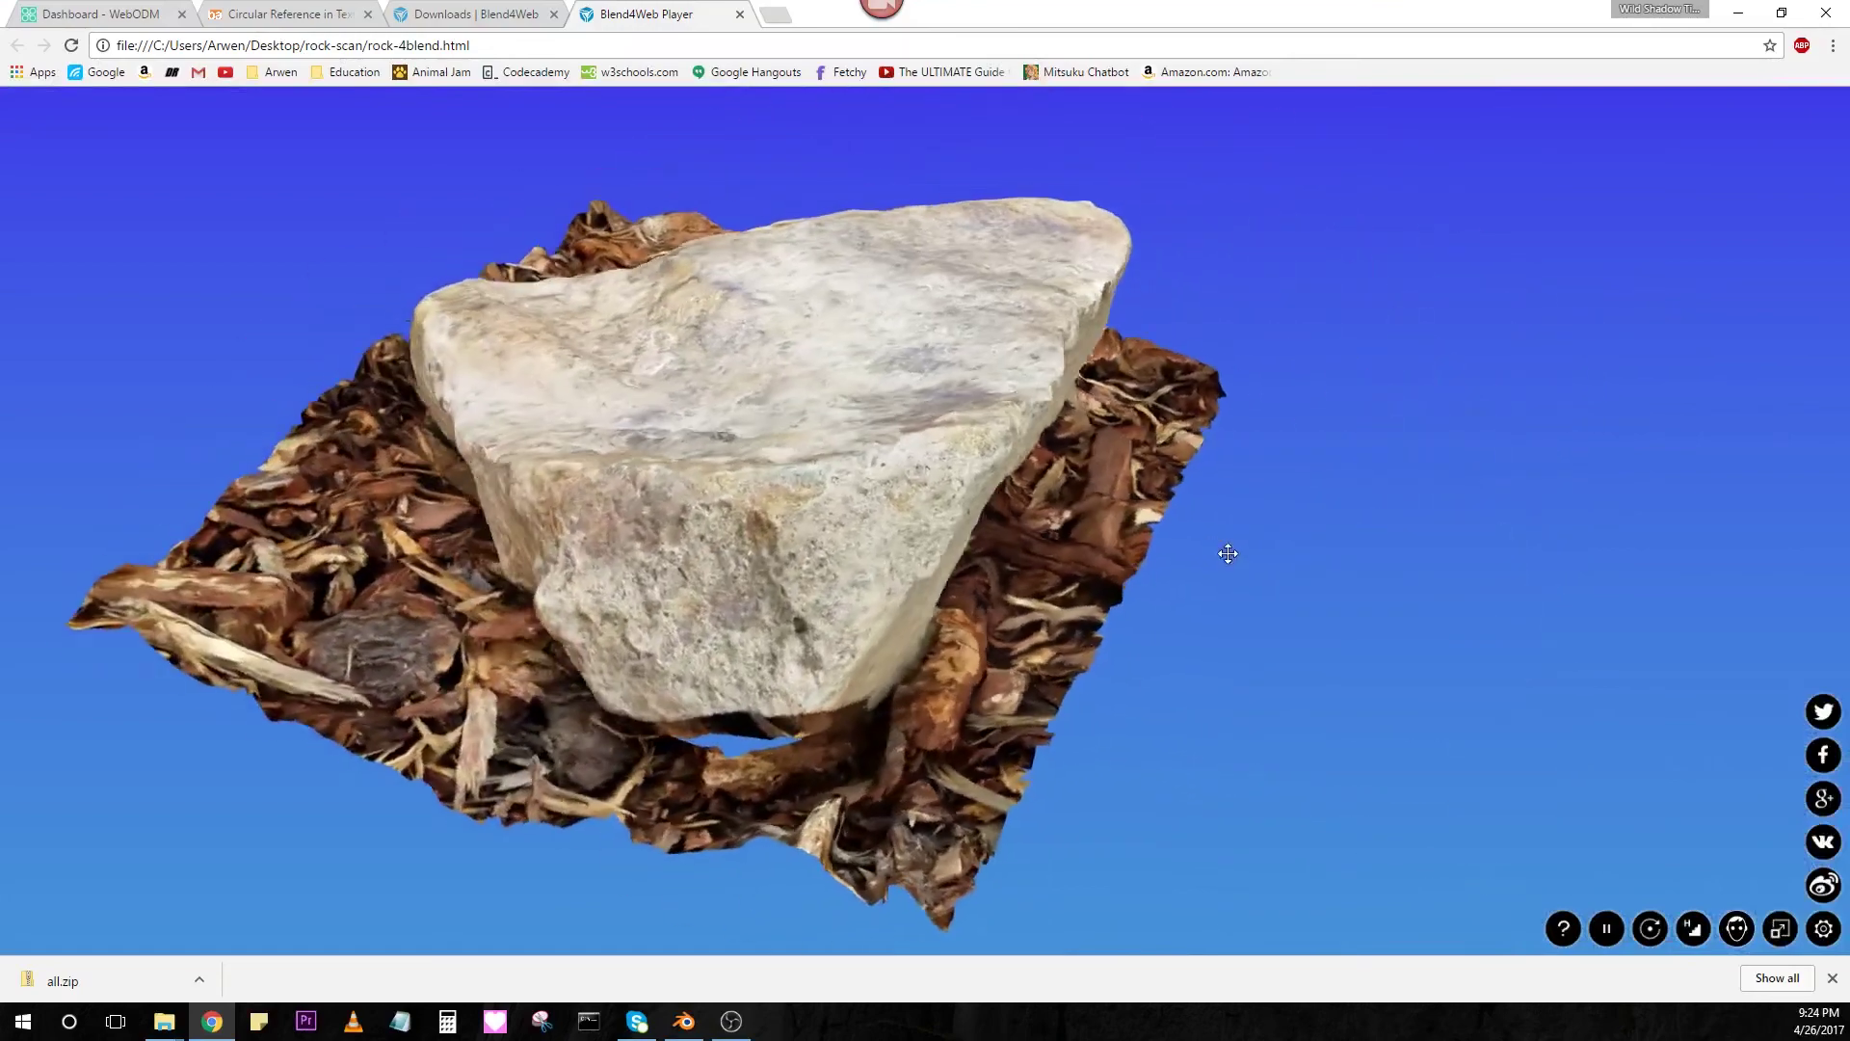